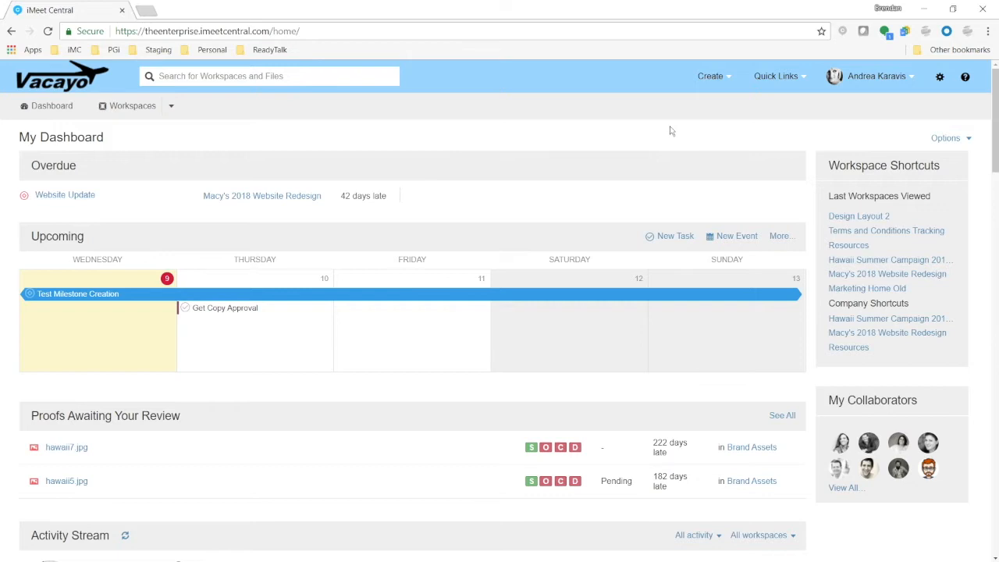
Start creating a new workspace and choose the Project Workspace type
click(710, 76)
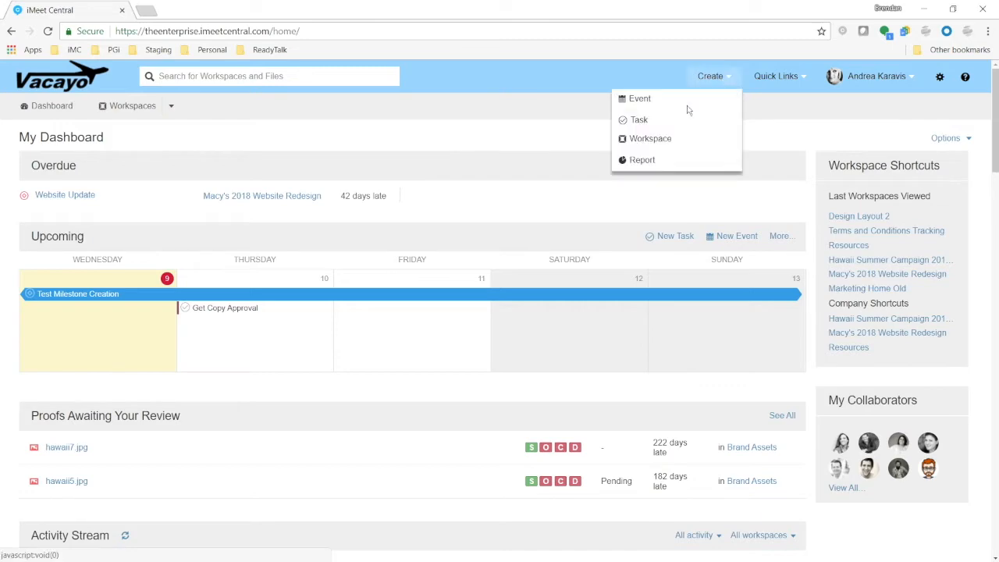
click(661, 141)
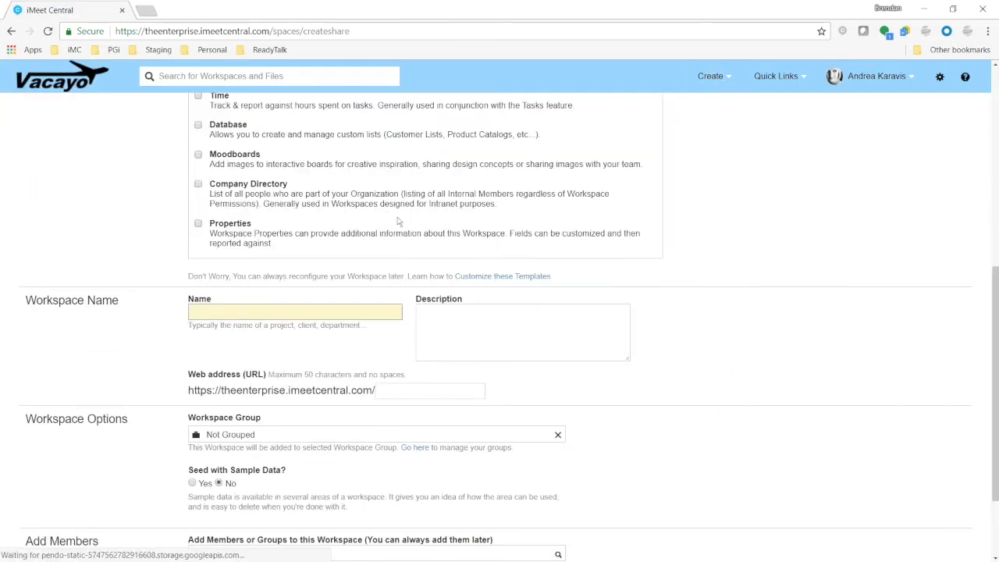
click(429, 222)
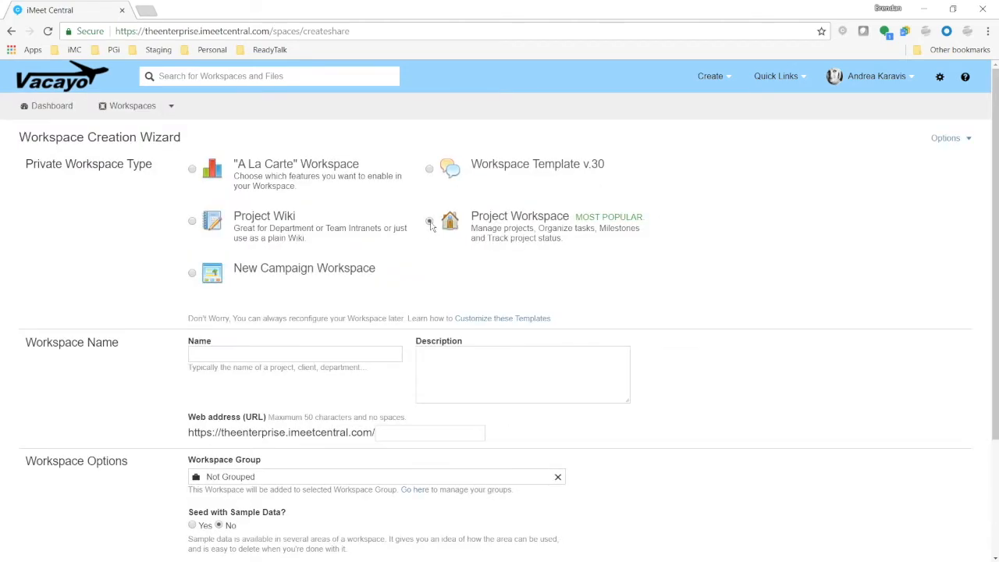
Name the new workspace "Travel Requests"
click(347, 353)
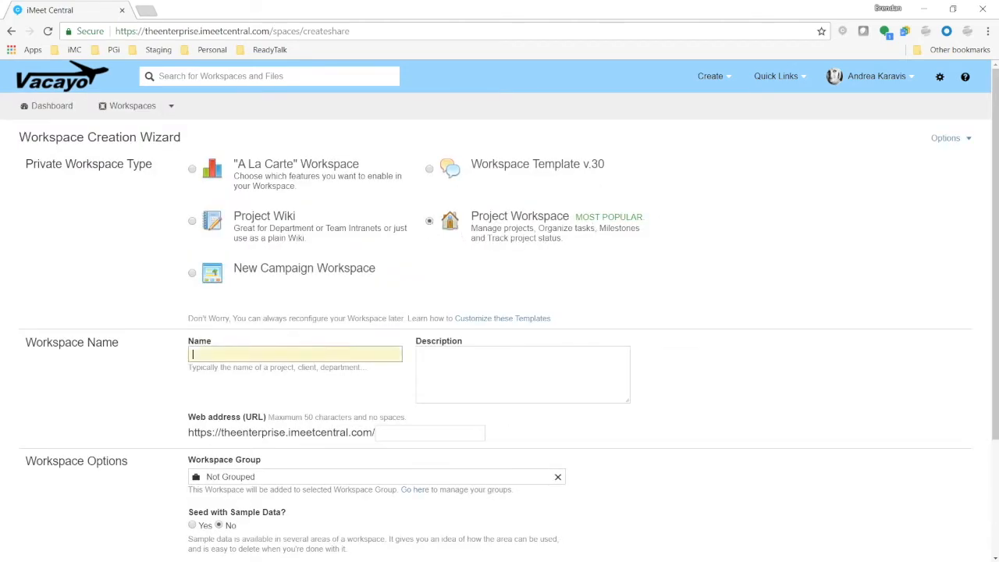
text(Travel Request Data)
key(BackSpace)
key(BackSpace)
key(BackSpace)
key(BackSpace)
key(BackSpace)
text(s)
click(741, 395)
scroll(741, 395, down, 2)
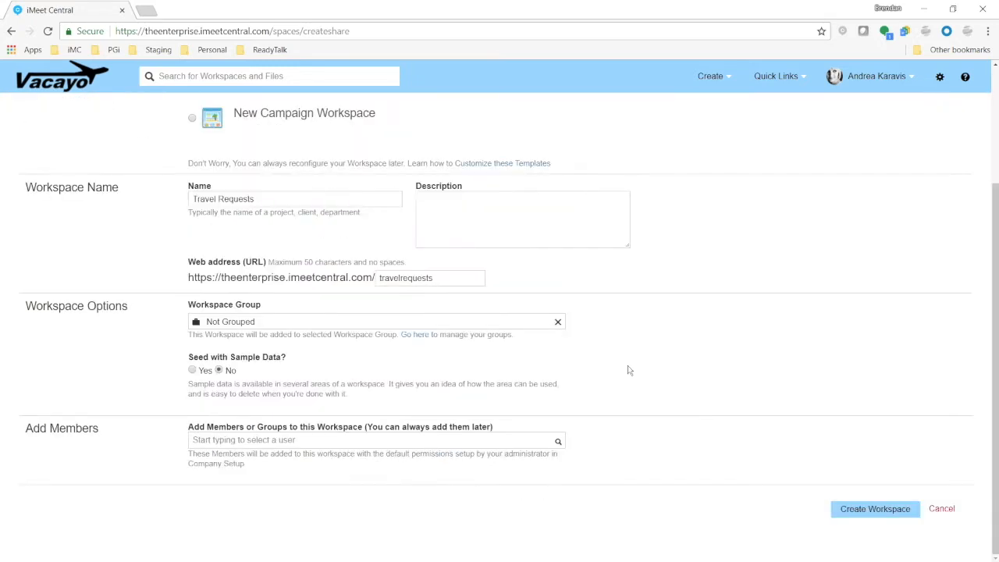
Assign the workspace to the Marketing Dept workspace group
click(557, 322)
click(557, 324)
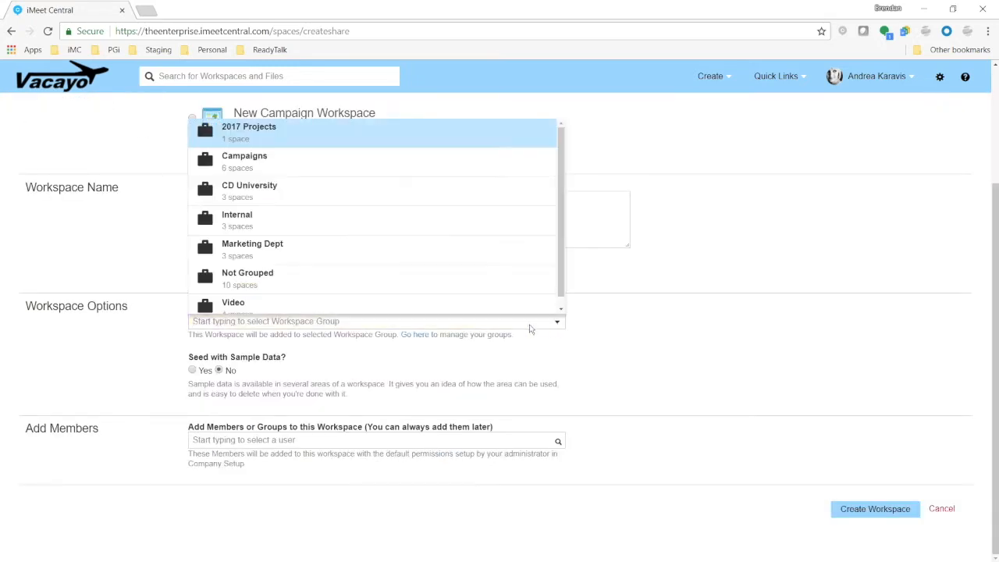
click(291, 251)
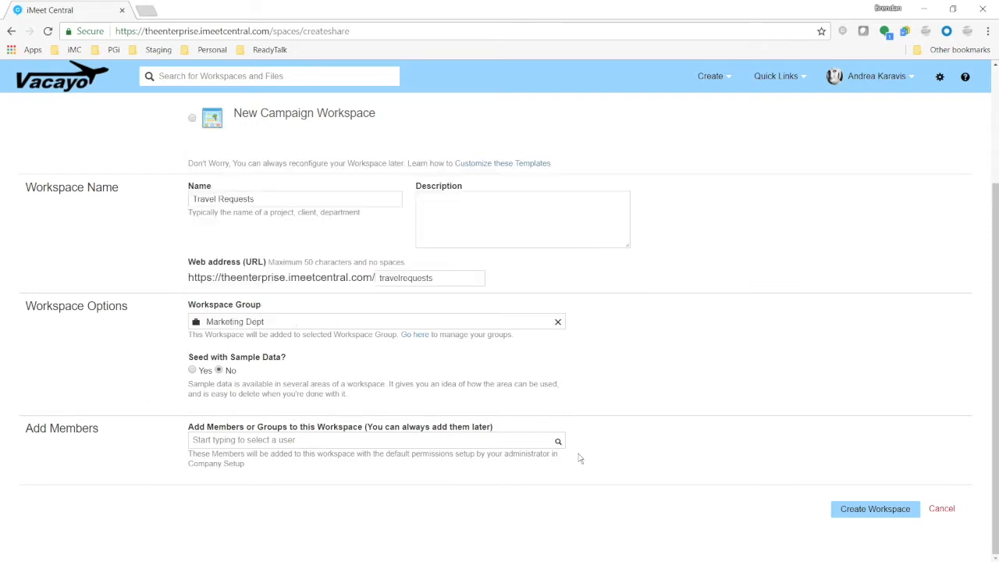
Open the member picker and add three colleagues to the workspace
click(558, 442)
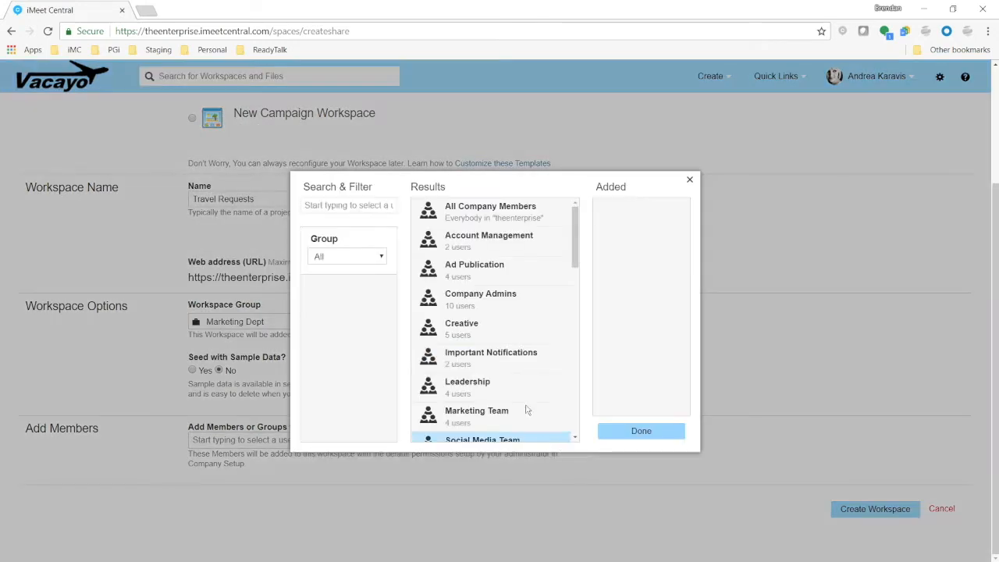
scroll(513, 352, down, 2)
scroll(513, 361, down, 1)
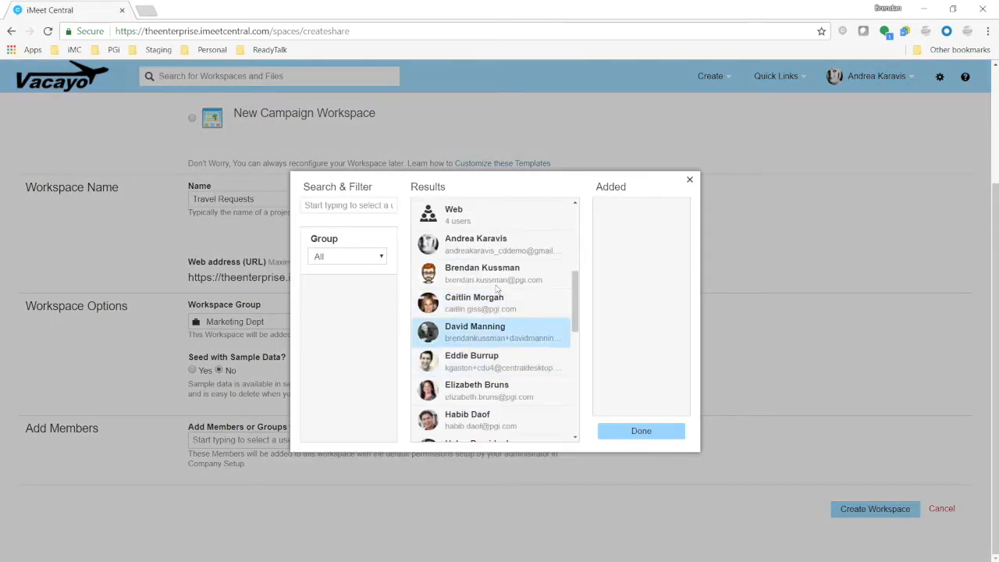
click(485, 236)
click(490, 312)
click(490, 308)
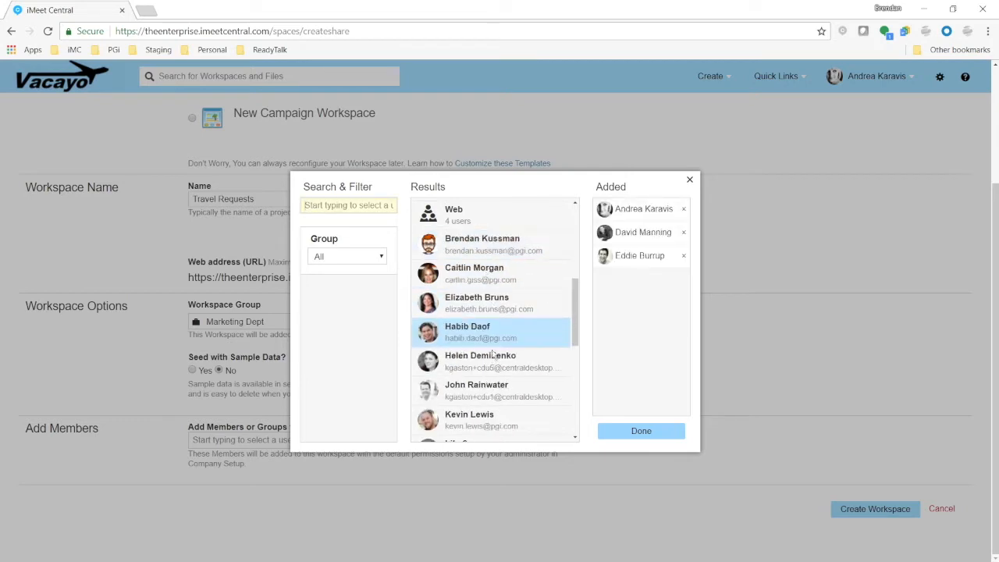
Add three more colleagues to the workspace members and close the member picker
click(492, 362)
click(494, 382)
click(491, 360)
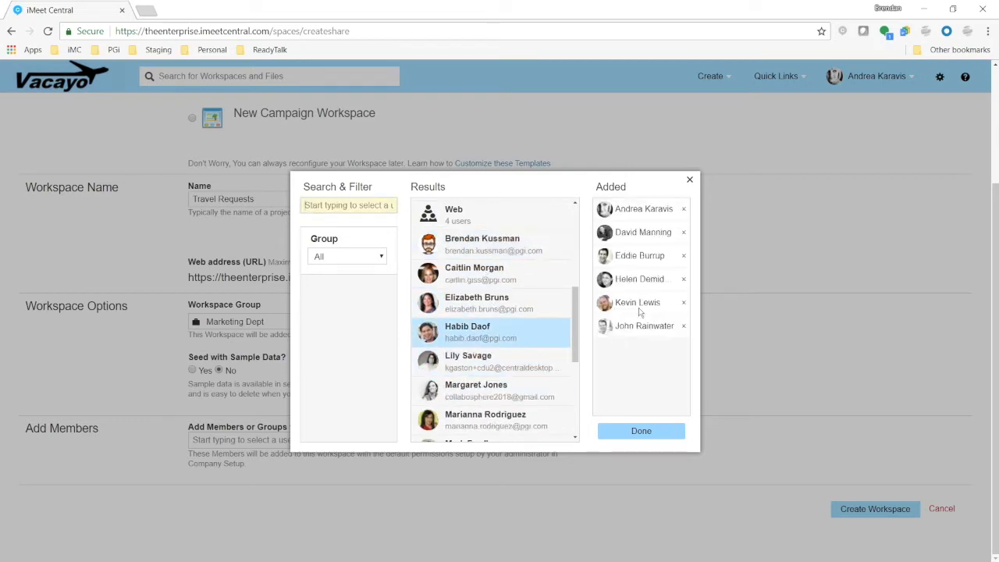
scroll(462, 334, down, 3)
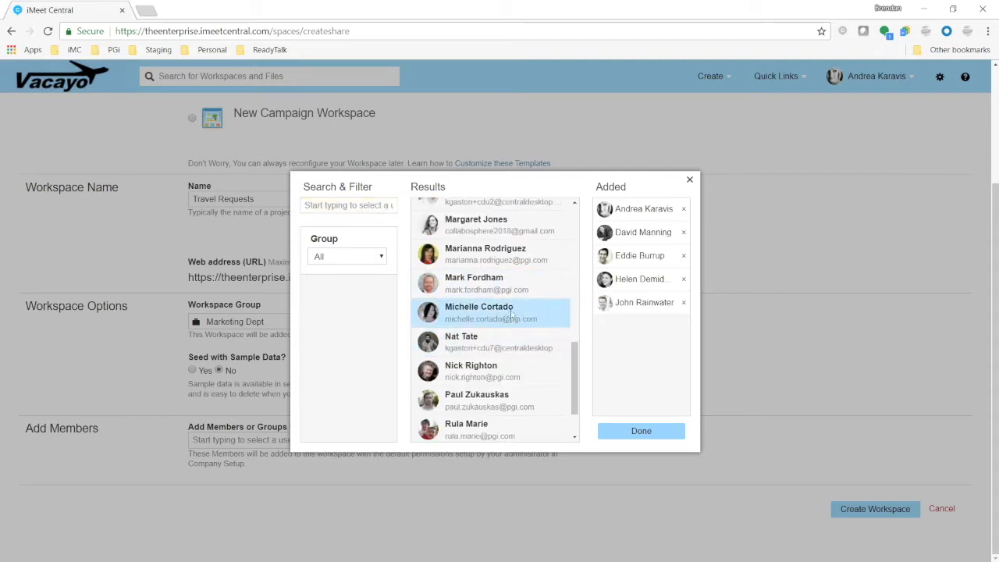
click(472, 334)
click(655, 431)
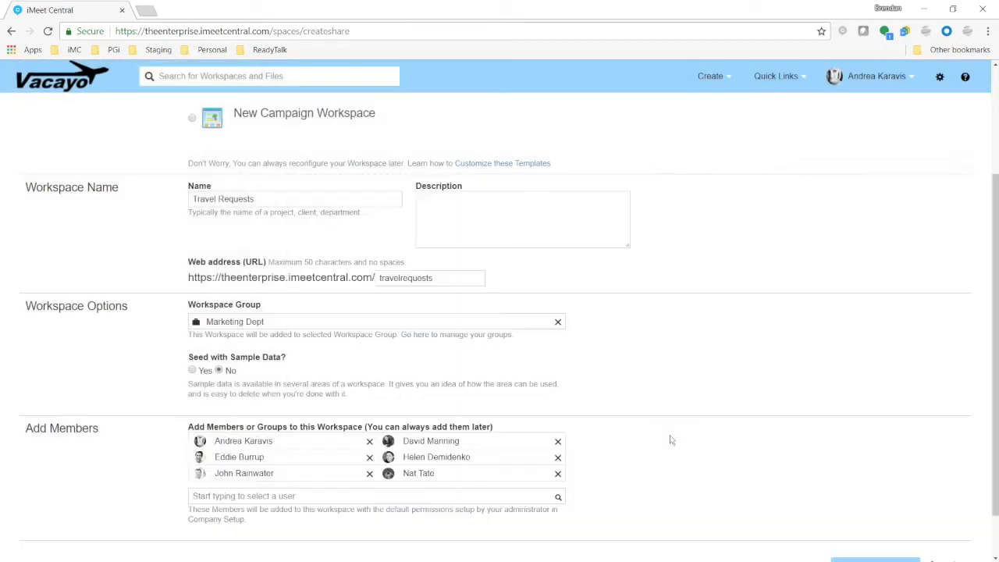
scroll(819, 492, down, 1)
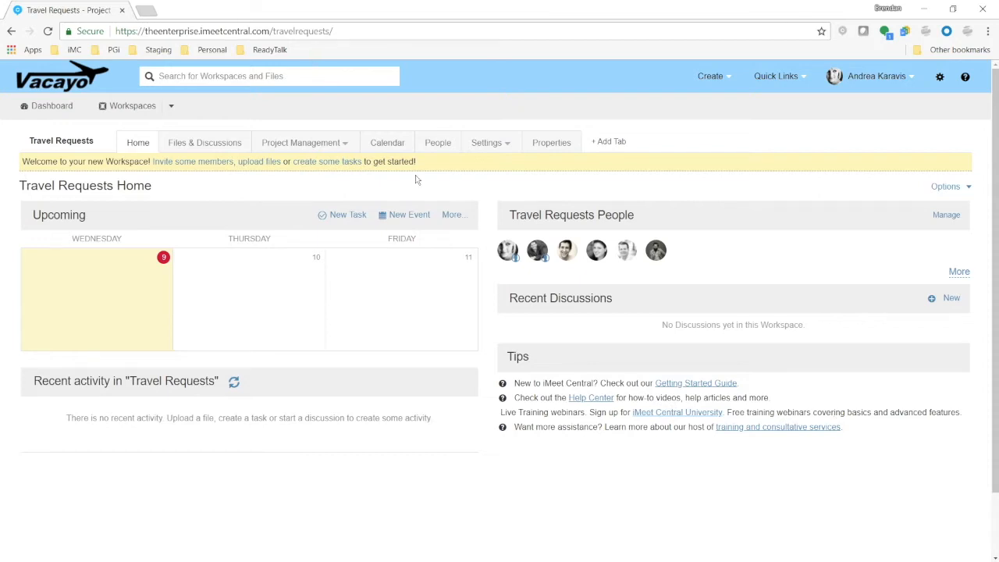
Open the workspace's tab options settings
click(503, 150)
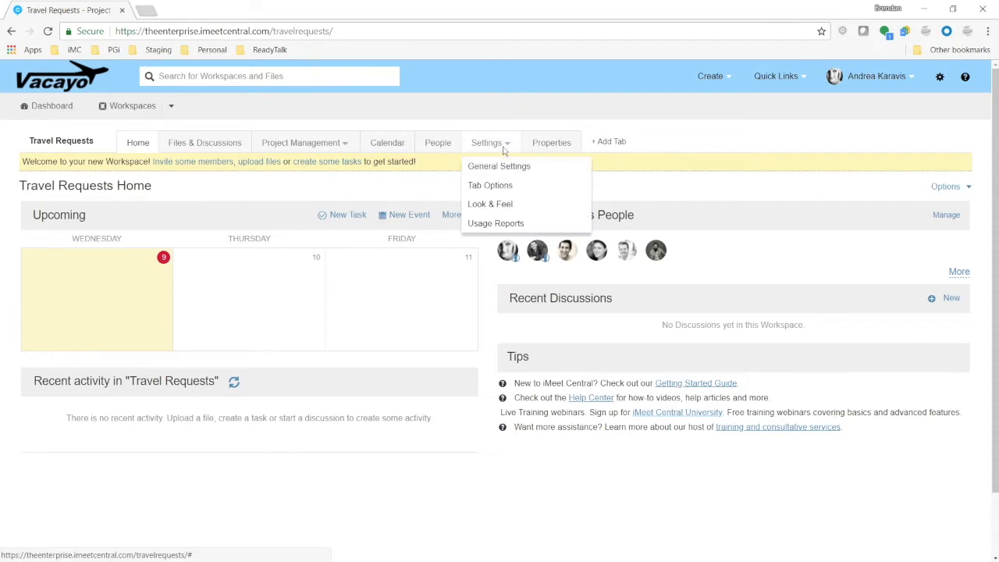
click(510, 188)
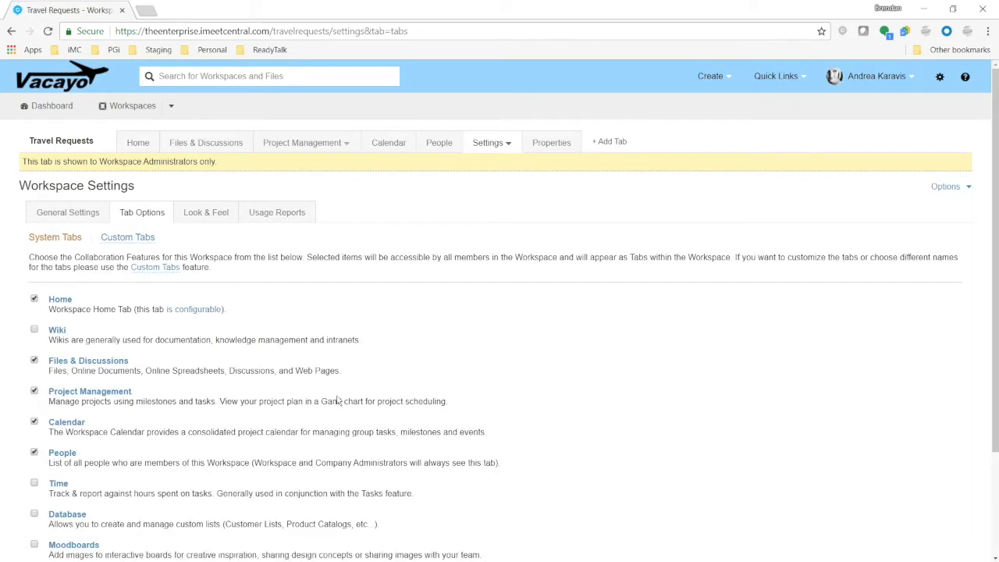
Enable the Database tab for the workspace and save the update
scroll(266, 380, down, 2)
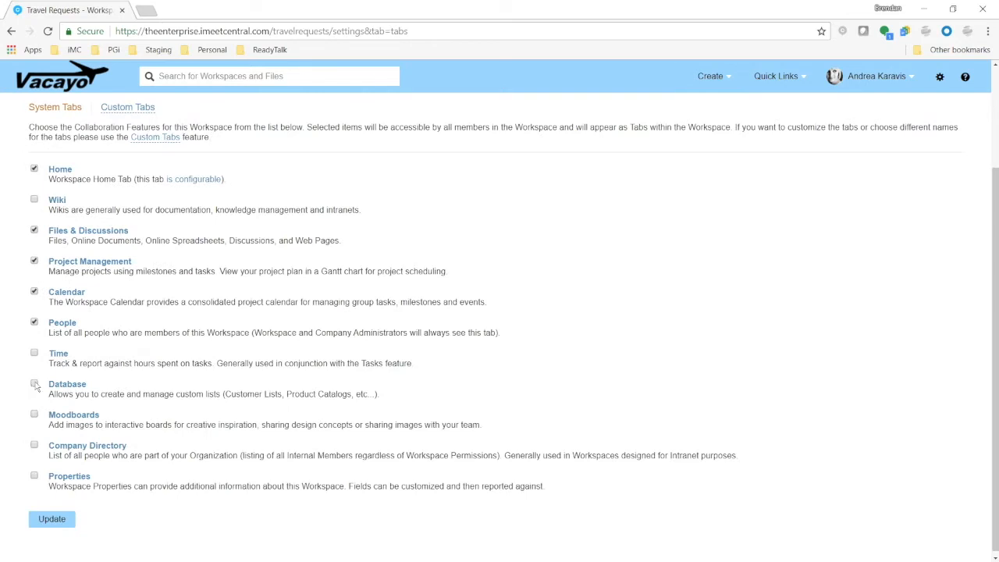
click(34, 384)
click(61, 521)
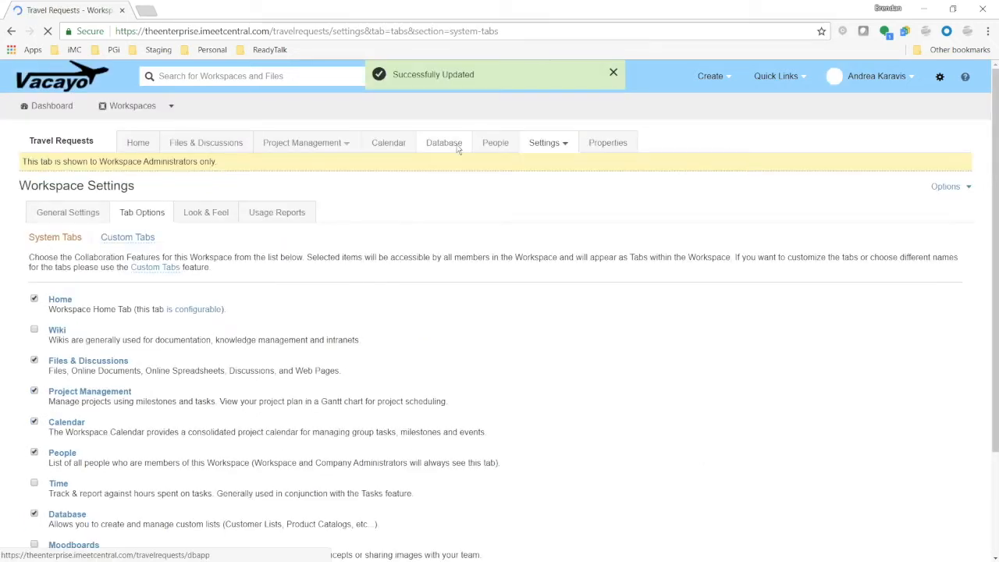
Open the Database tab and start a new database from scratch
click(457, 150)
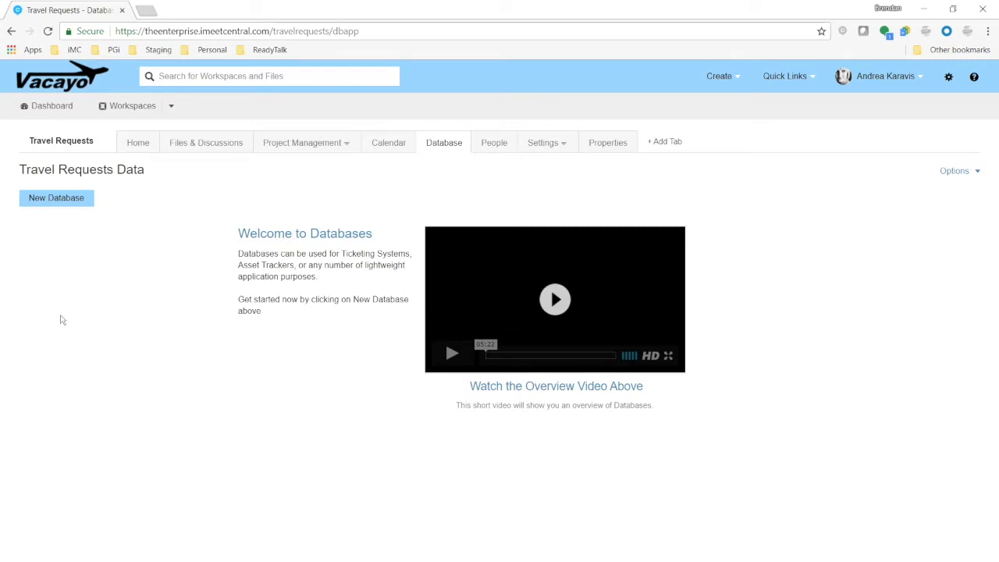
click(55, 199)
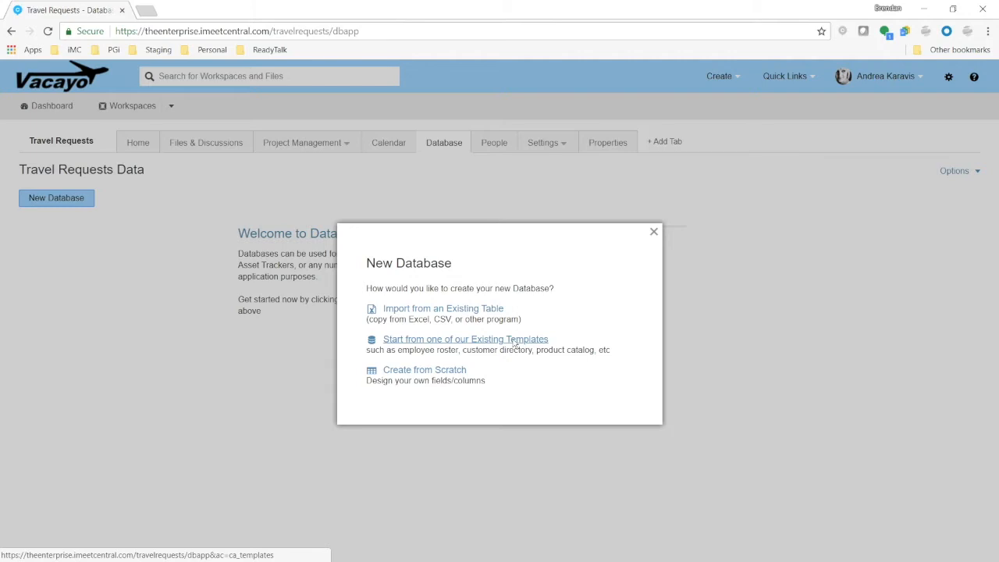
click(457, 375)
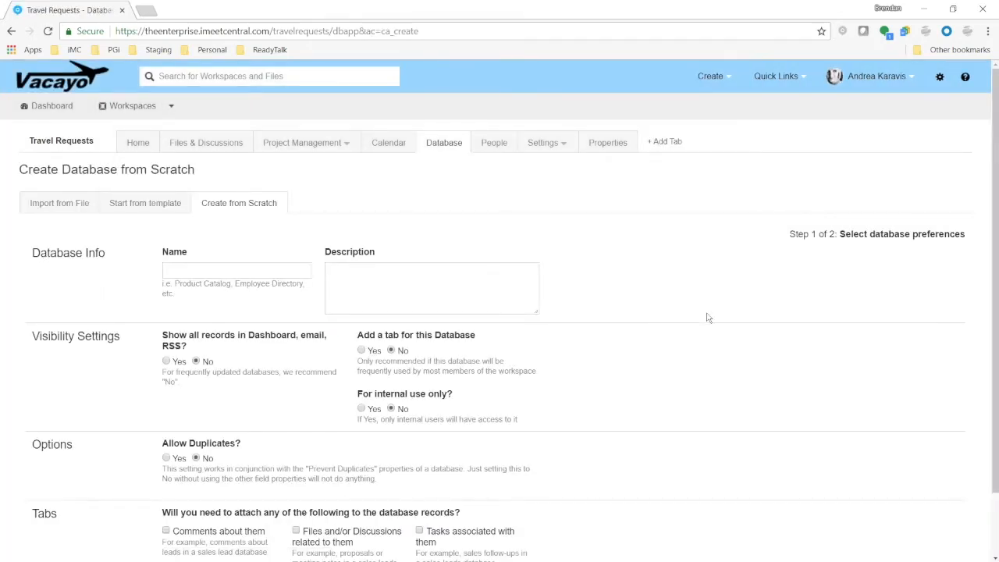
Name the database "Travel Requests Database"
click(195, 270)
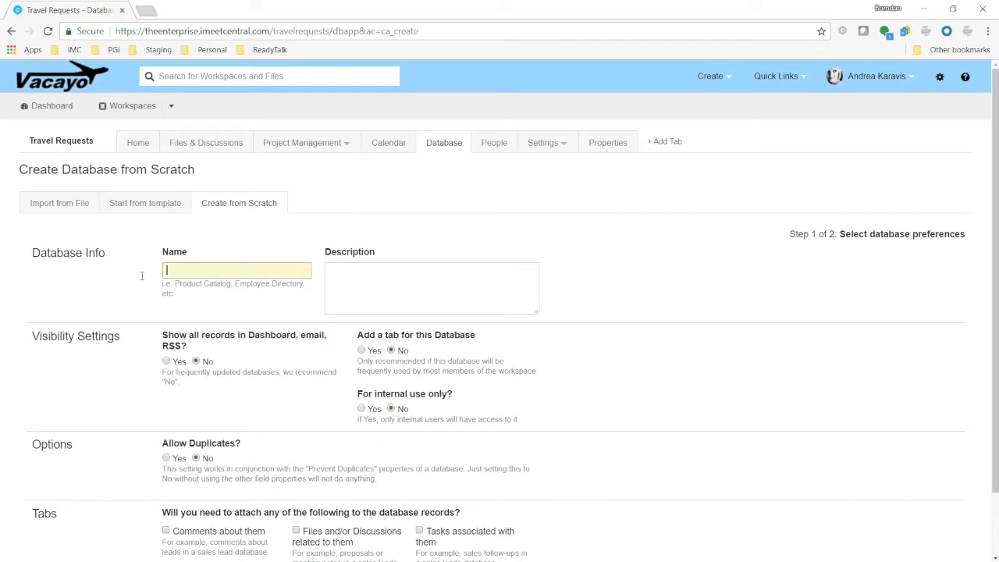
text(Treavel)
key(BackSpace)
key(BackSpace)
key(BackSpace)
key(BackSpace)
key(BackSpace)
text(avel Requests Database)
Enter the description "This database will house all of our travel requests and allow agents to update their expenses."
key(Tab)
text(This database will house all of our travle requ)
key(BackSpace)
key(BackSpace)
key(BackSpace)
key(BackSpace)
key(BackSpace)
key(BackSpace)
key(BackSpace)
text(el requests and allow agents to update their exp)
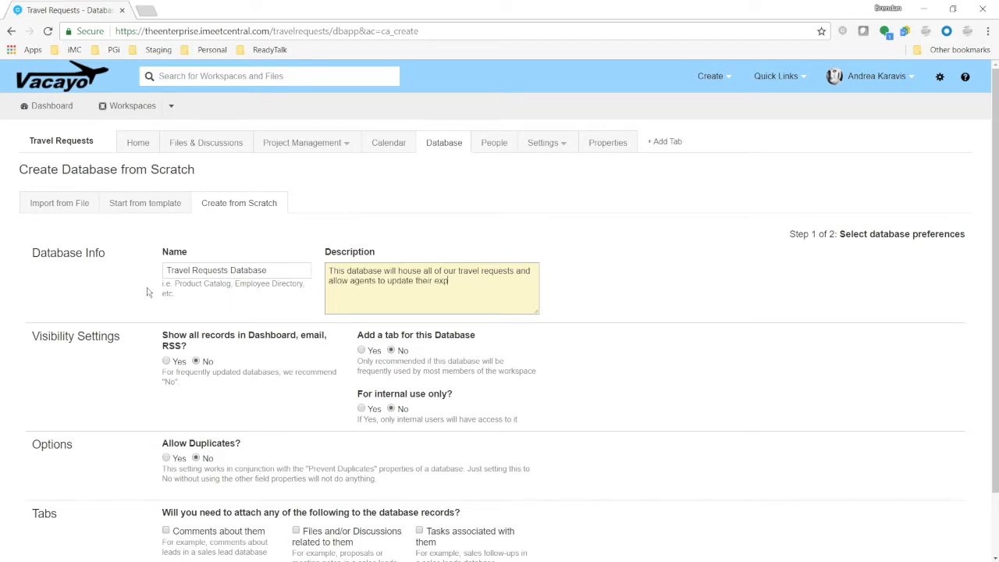
text(enses)
Turn on adding a tab for this database
scroll(124, 358, down, 1)
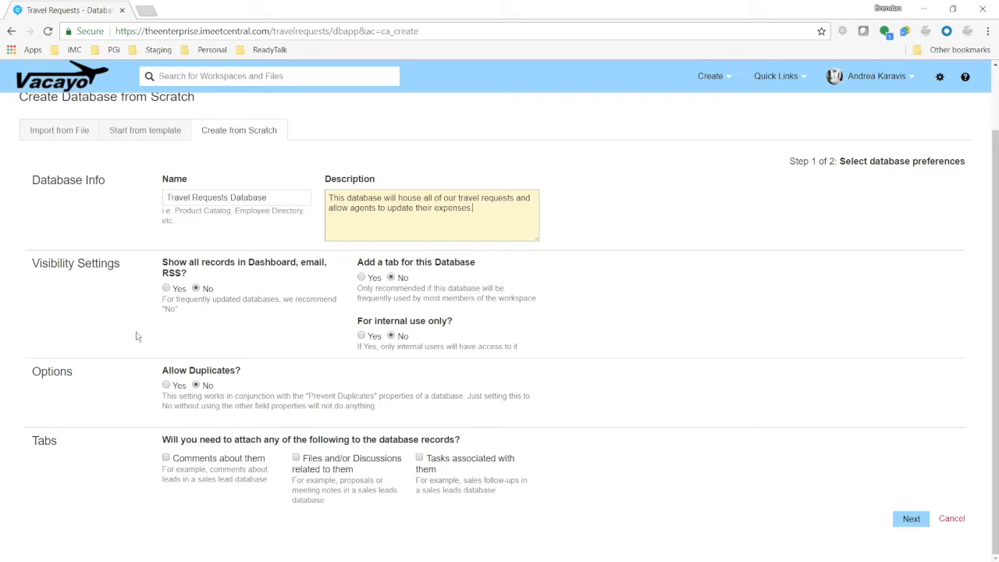
click(361, 279)
scroll(394, 324, up, 1)
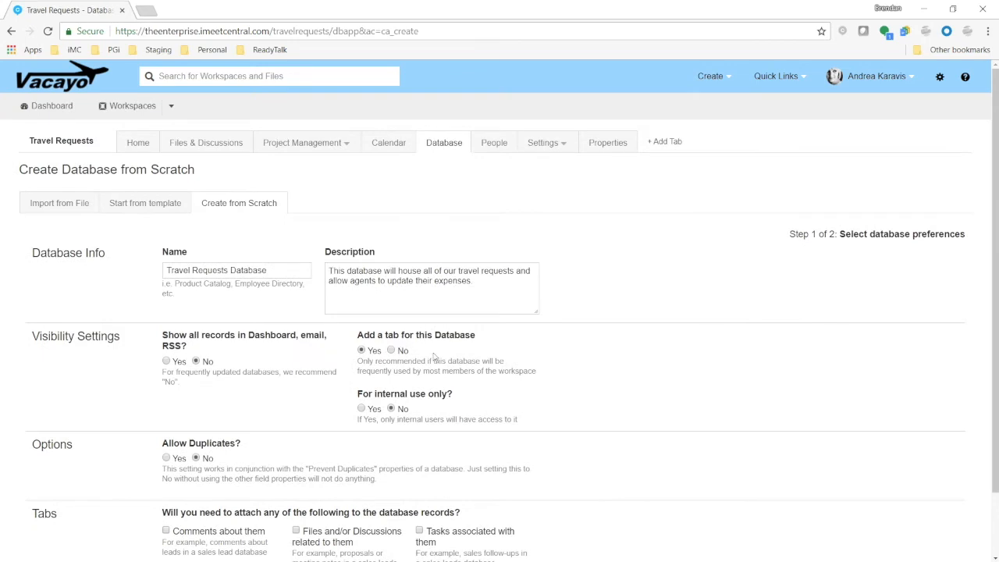
scroll(431, 359, down, 1)
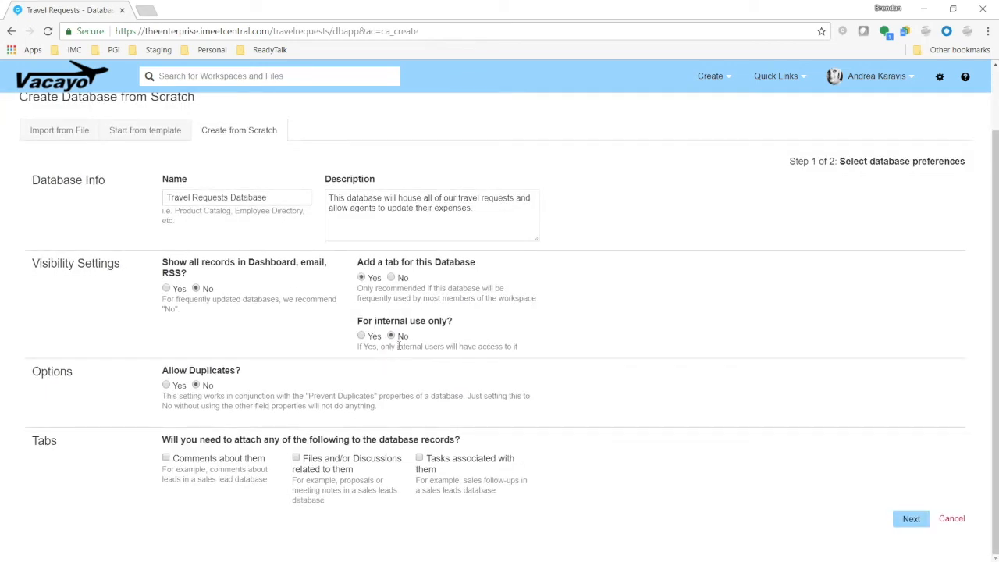
Keep internal use off, enable comments, files/discussions and tasks on records, and continue to field creation
click(363, 337)
click(391, 335)
drag(154, 441, 452, 448)
click(250, 479)
click(168, 457)
click(297, 458)
click(420, 459)
click(911, 523)
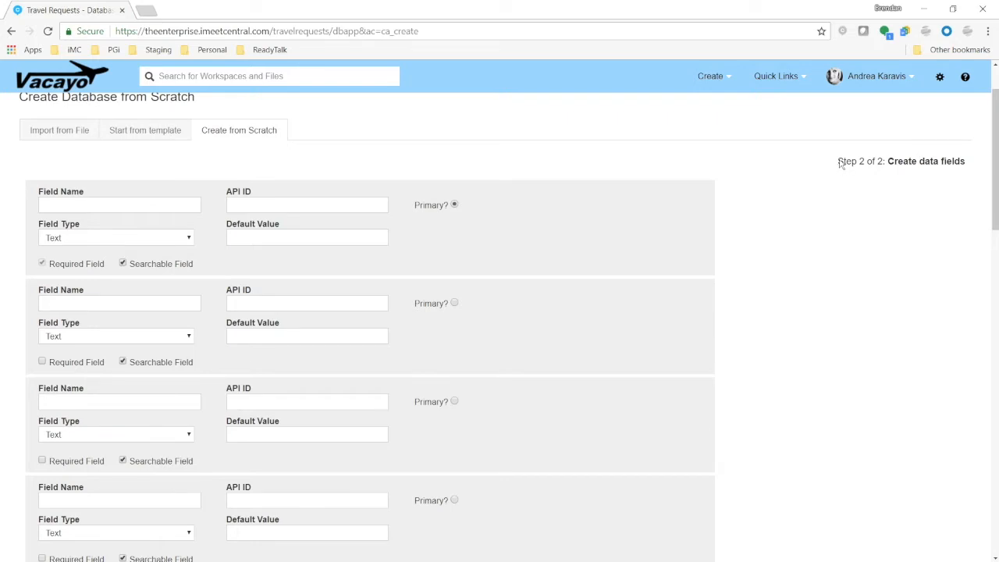
Name the first, primary data field "Name"
drag(840, 162, 966, 160)
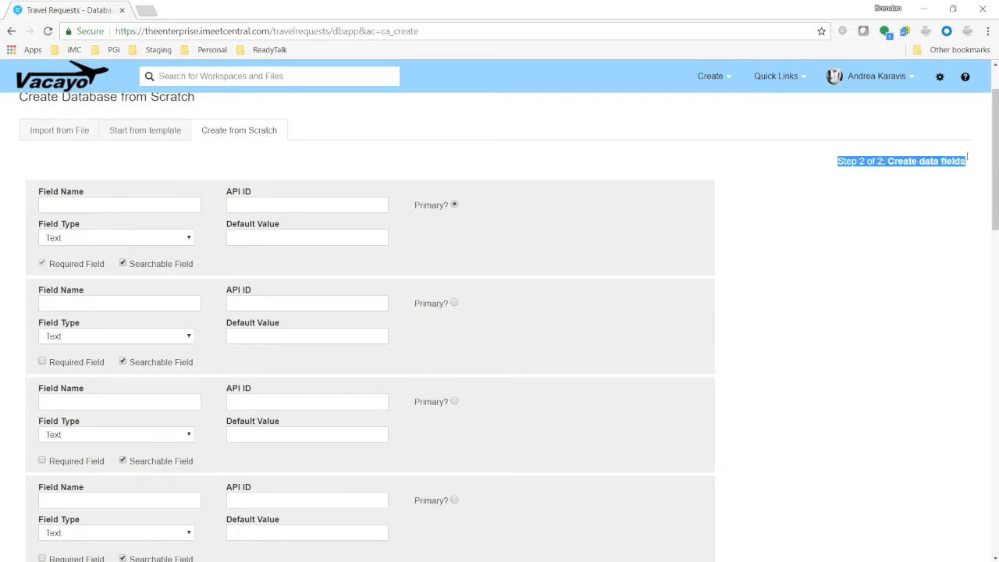
click(892, 165)
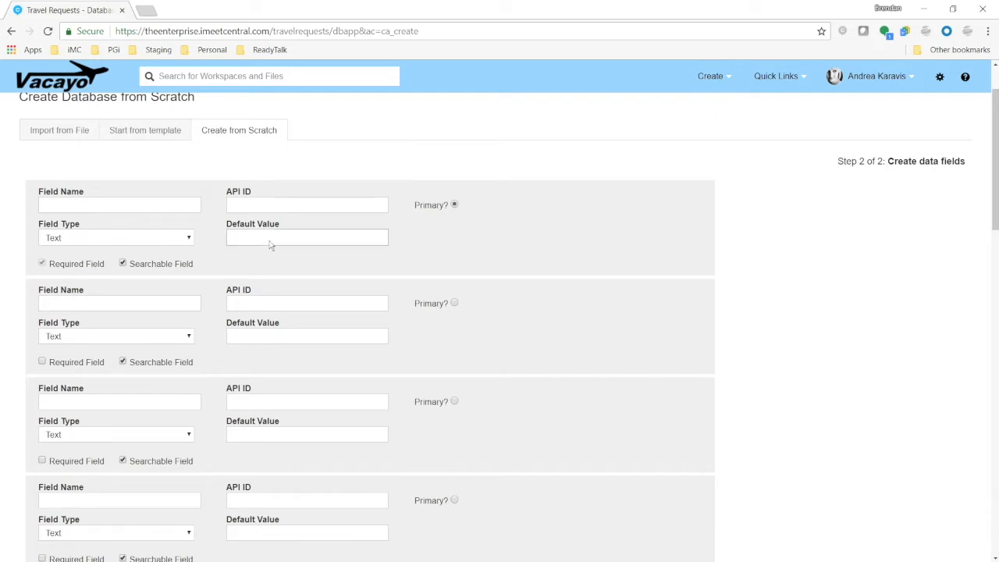
click(168, 205)
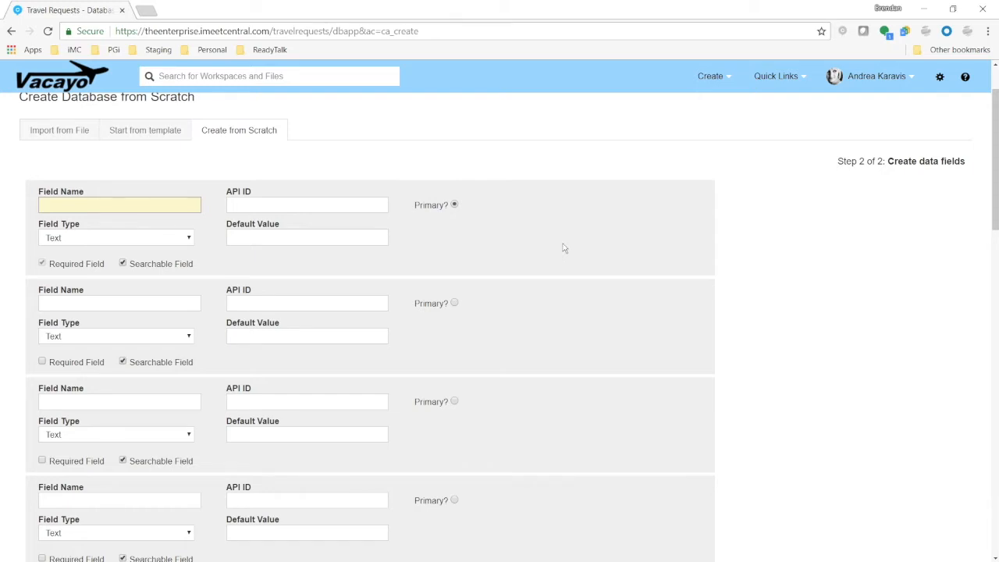
text(Name)
key(Tab)
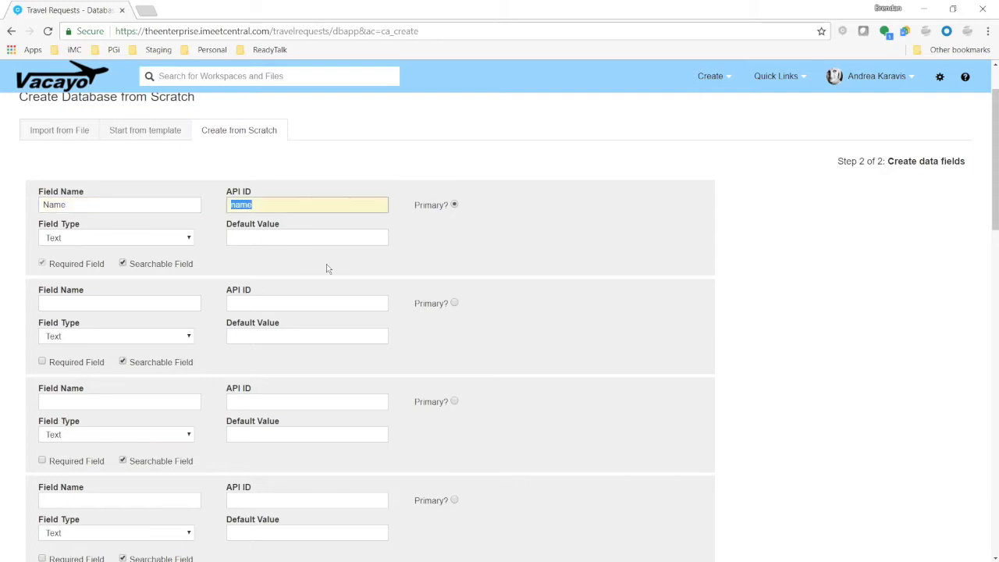
Examine the API ID and Default Value boxes of the first field
click(249, 204)
click(261, 239)
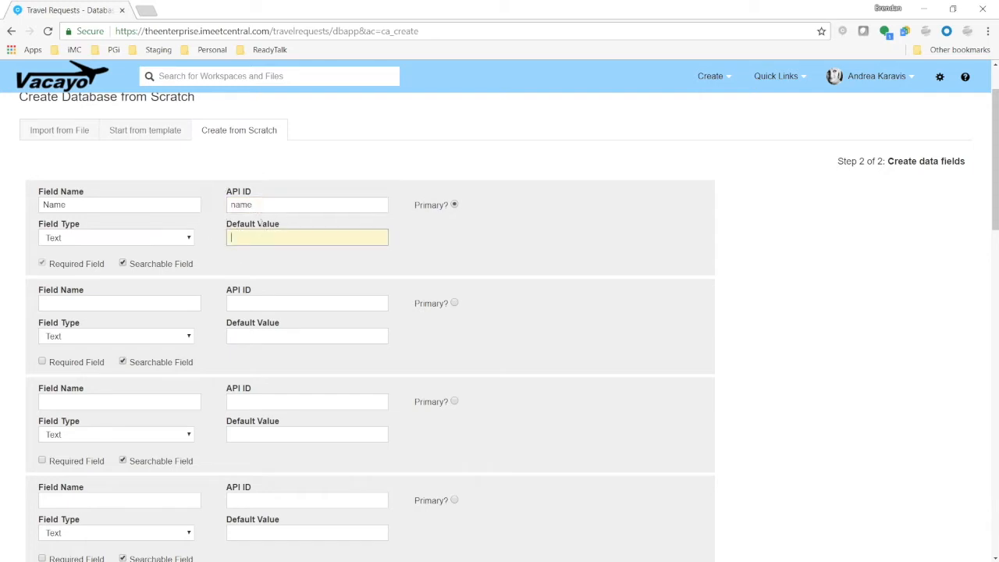
click(262, 205)
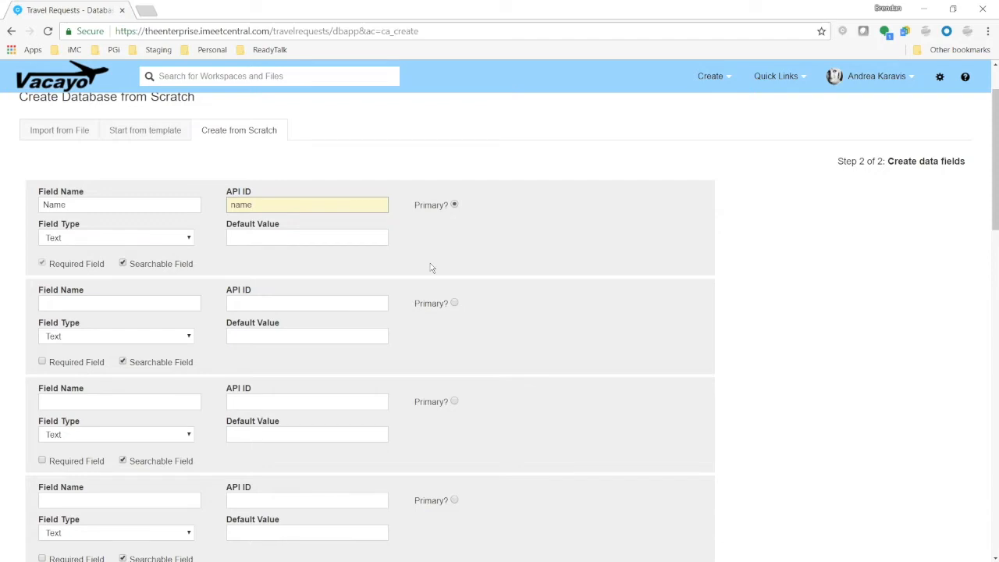
drag(249, 205, 477, 225)
click(270, 235)
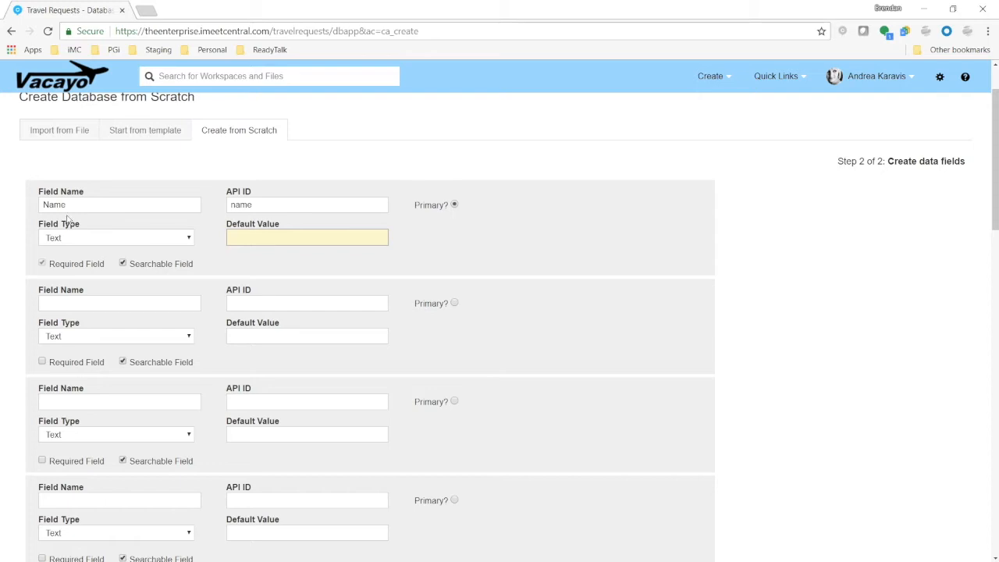
Browse the list of available field types for the first field without changing it
click(188, 244)
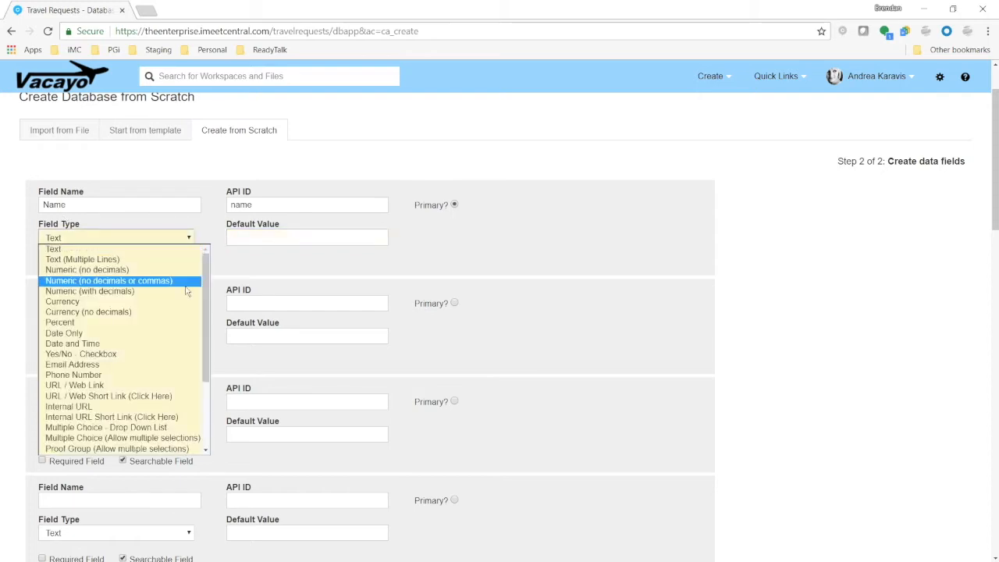
scroll(156, 316, down, 3)
scroll(154, 336, up, 2)
scroll(154, 331, up, 1)
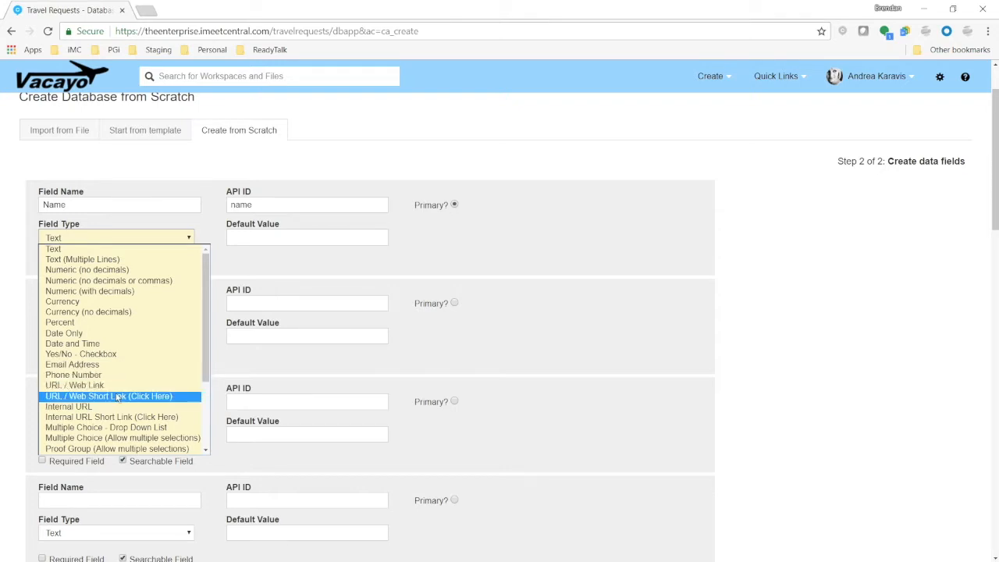
scroll(117, 396, down, 3)
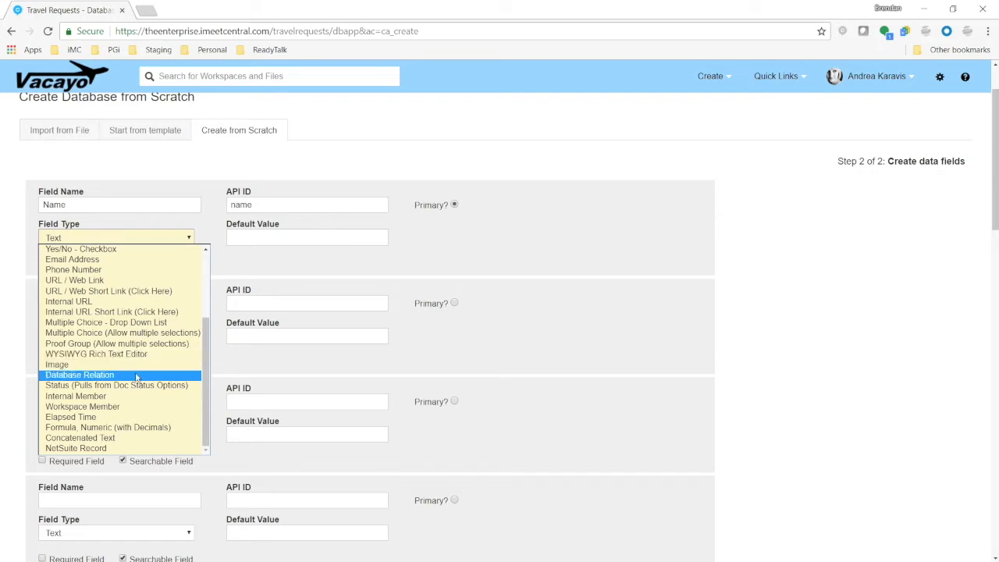
scroll(138, 341, up, 3)
click(78, 264)
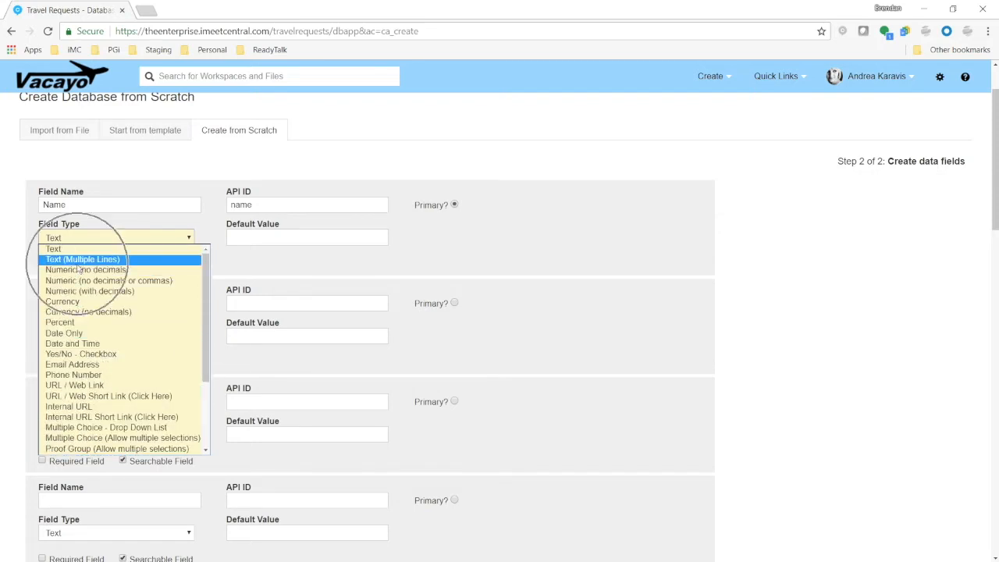
scroll(78, 281, down, 3)
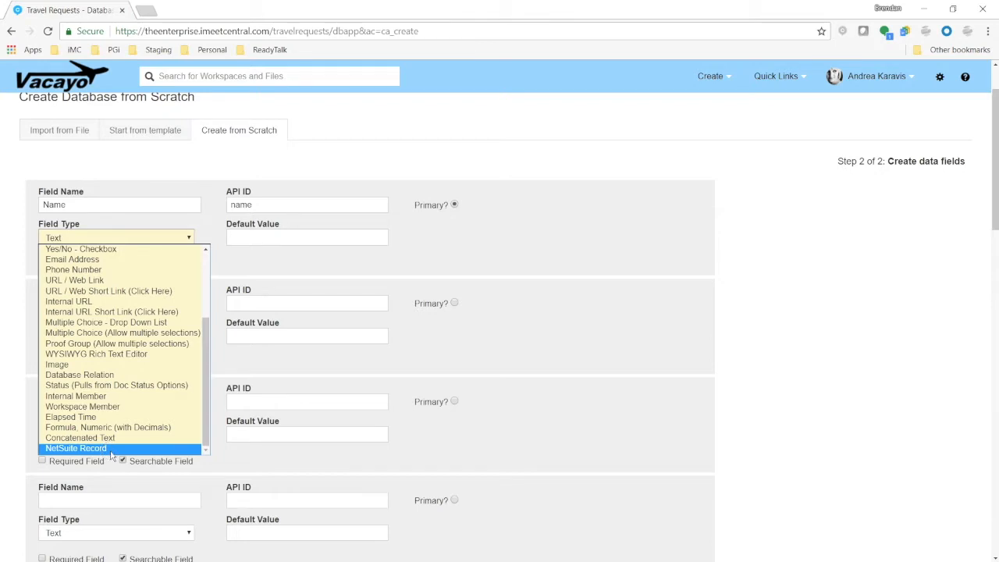
scroll(117, 371, up, 4)
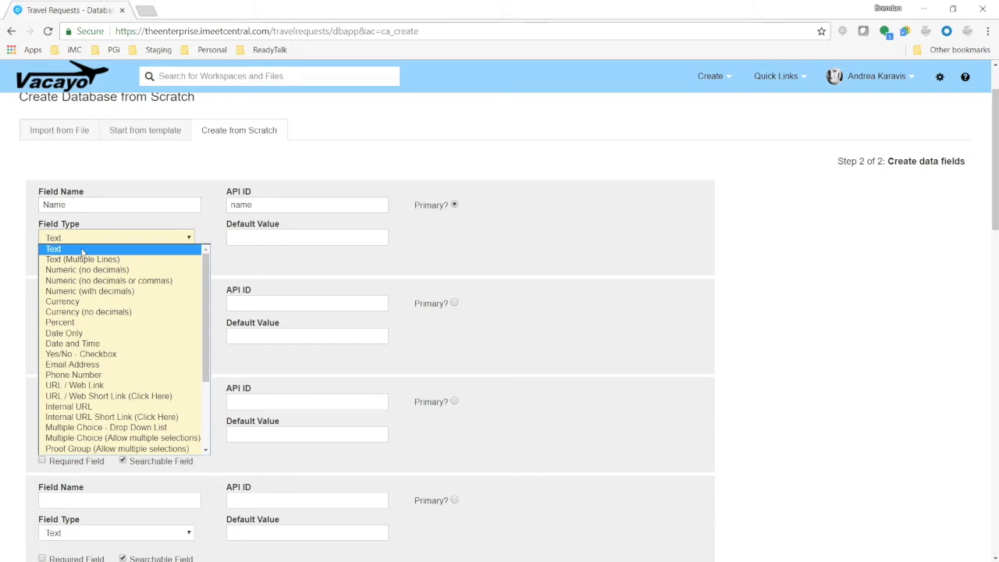
click(82, 250)
Add a second field named "Email Address" with the Email Address field type
click(112, 306)
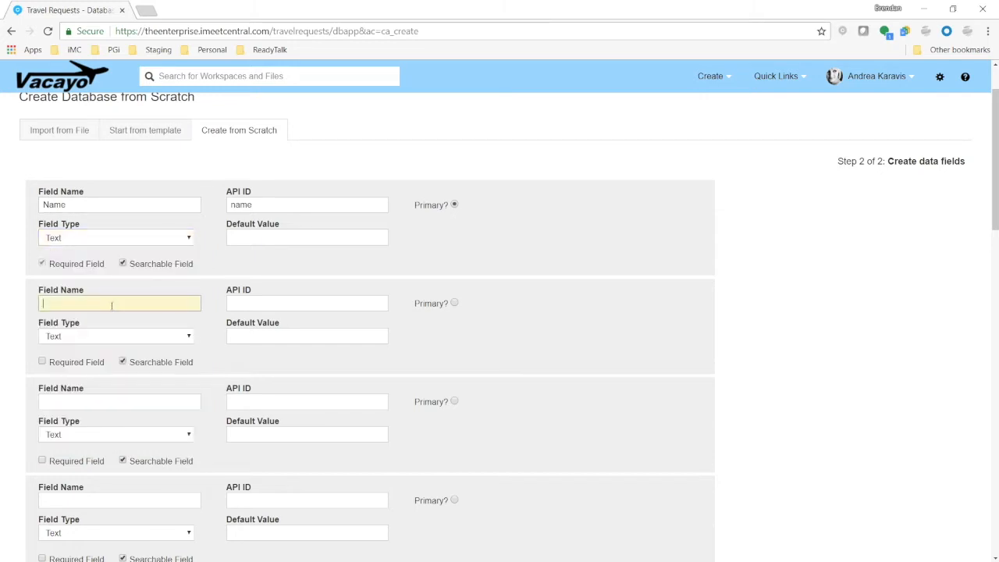
text(Email Address)
click(133, 334)
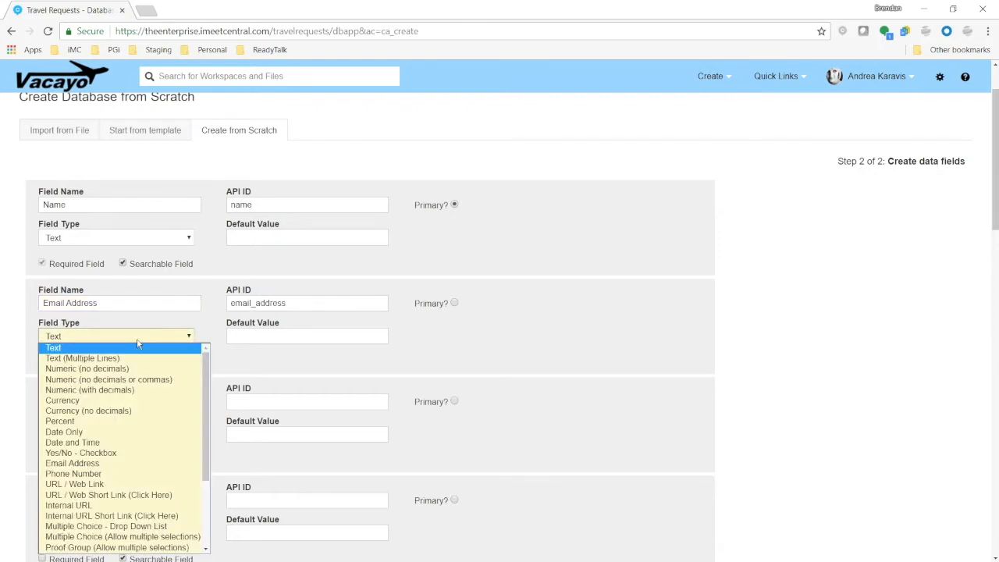
click(120, 463)
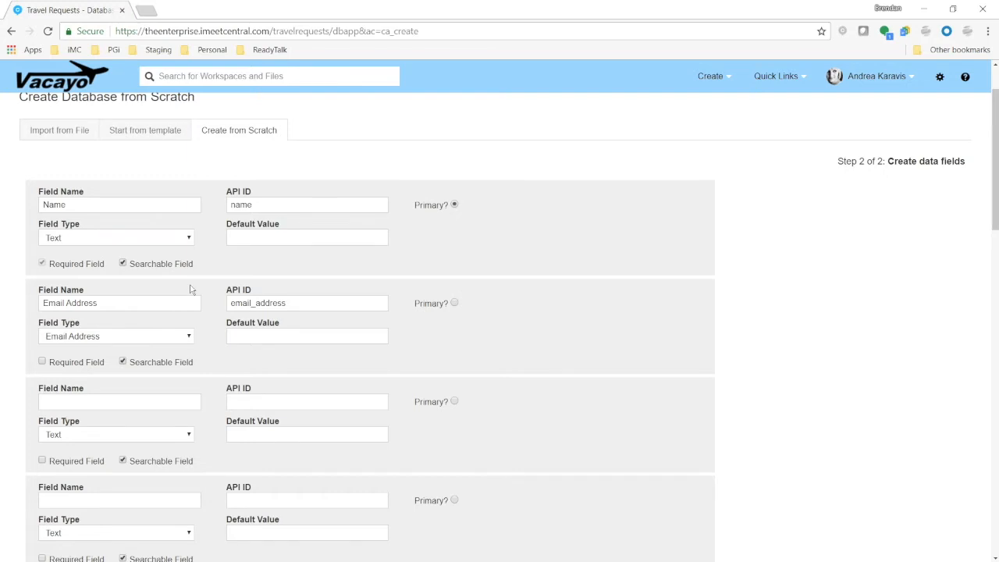
Change the Name field's type to Internal Member and set its default value to Logged In User
click(163, 237)
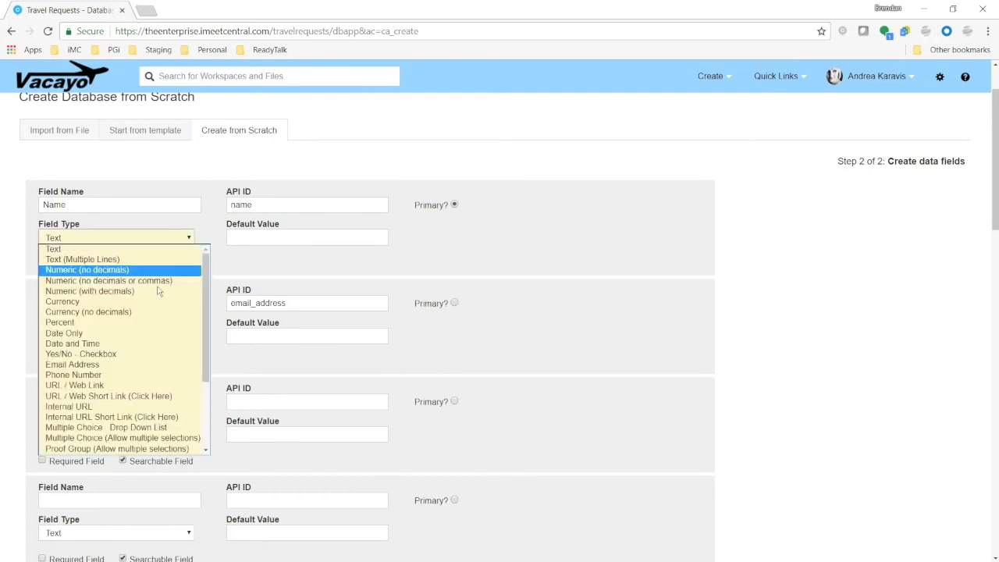
scroll(117, 375, down, 4)
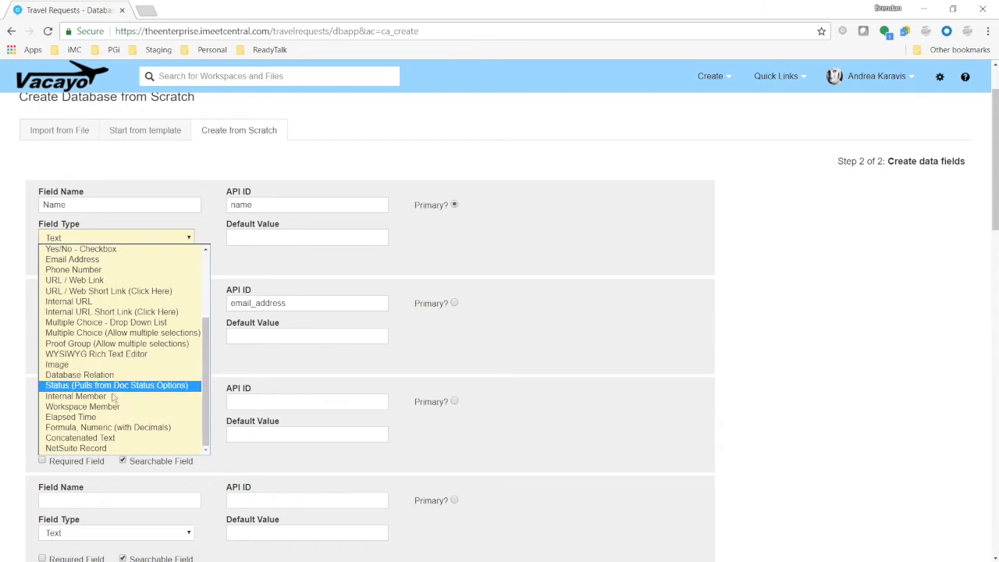
click(113, 398)
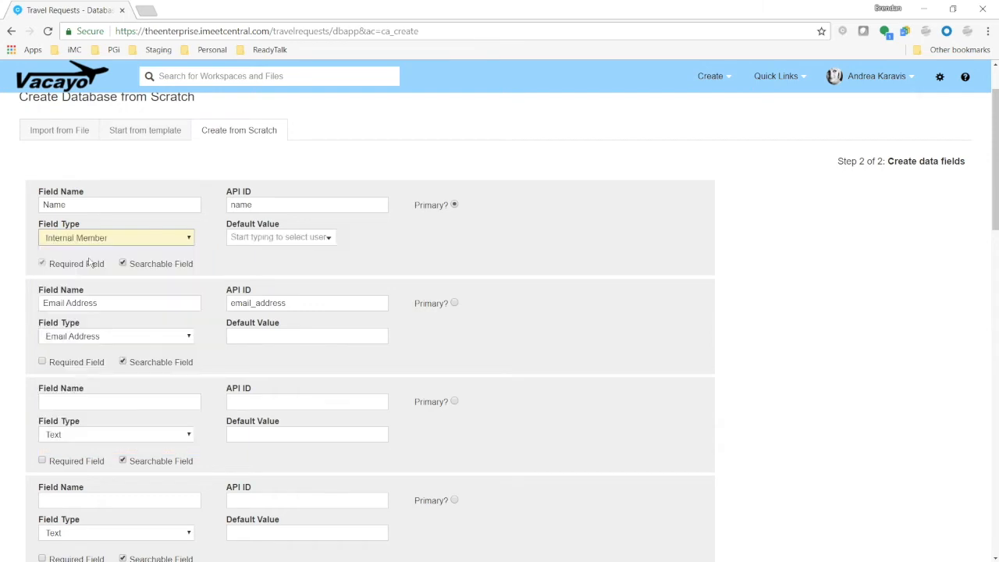
drag(227, 226, 285, 227)
click(272, 264)
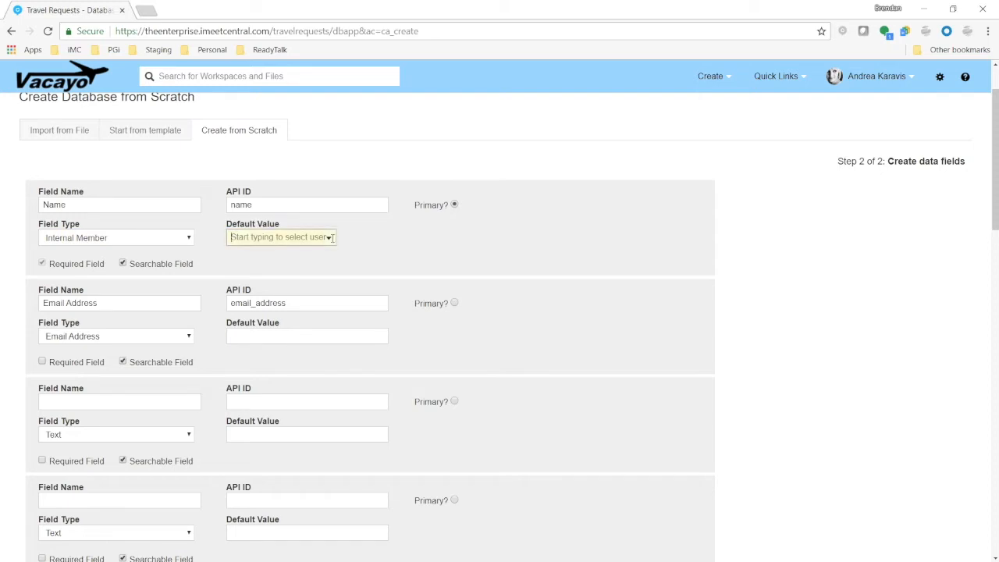
click(329, 237)
click(285, 265)
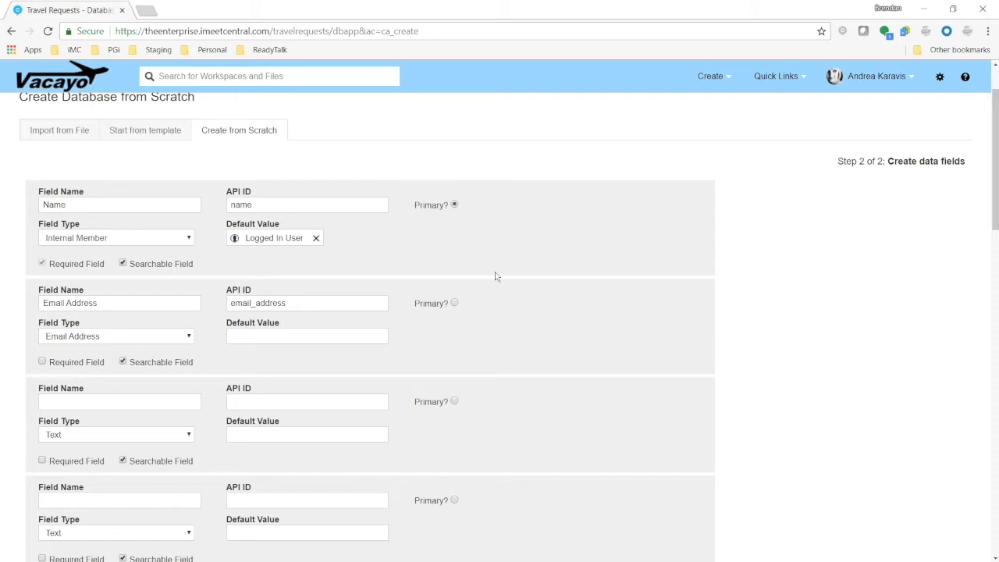
Add a third field named "Date of Travel" with the Date Only field type
scroll(485, 267, down, 2)
click(129, 273)
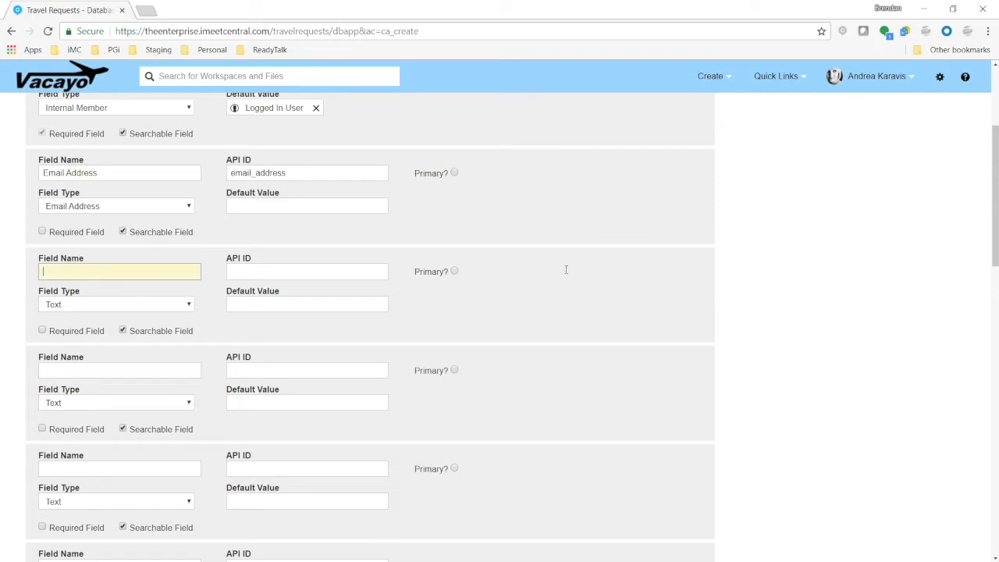
text(Date of Travel)
click(174, 310)
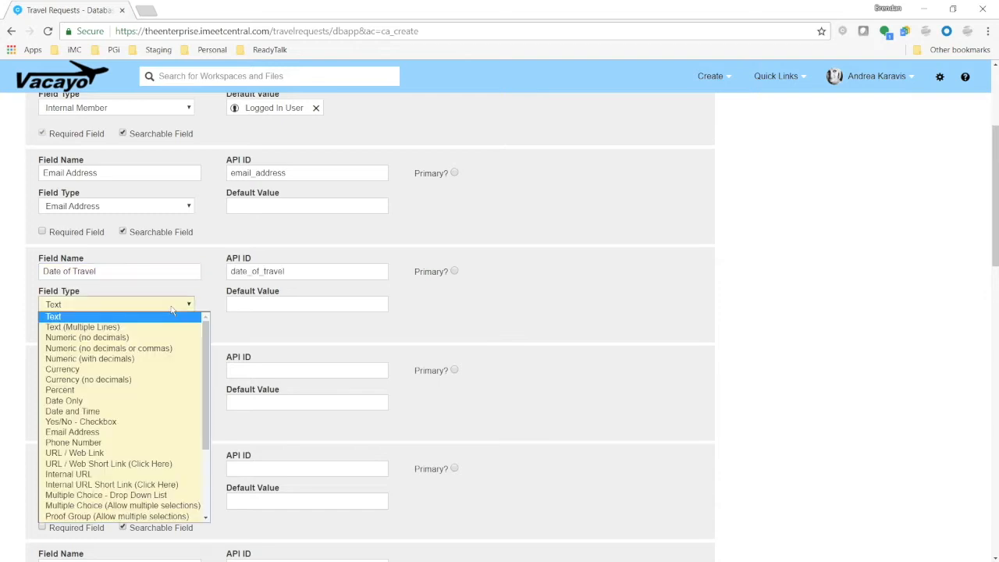
click(95, 401)
Add a fourth field named "Destination" keeping the Text type
click(133, 372)
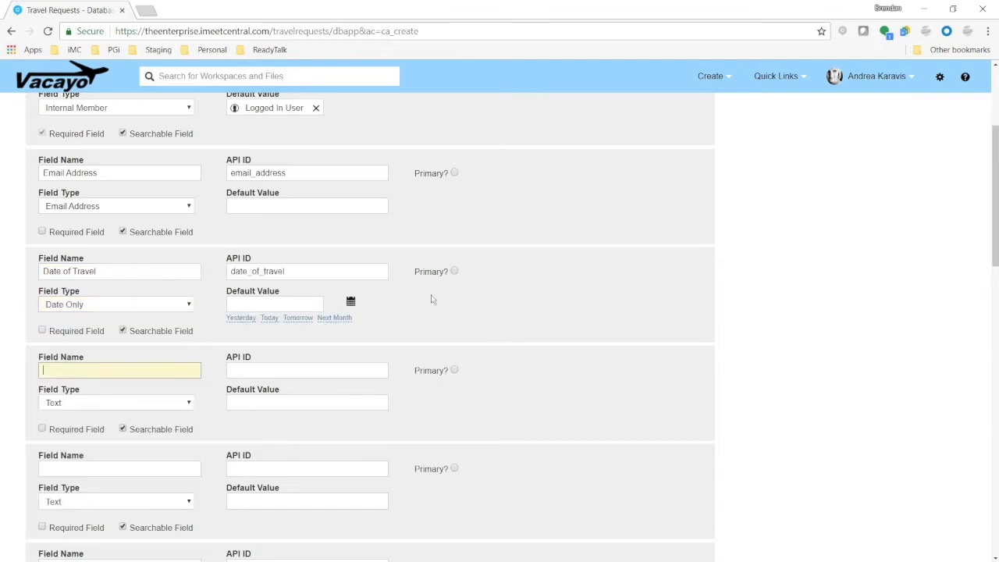
text(Destination)
scroll(648, 294, down, 1)
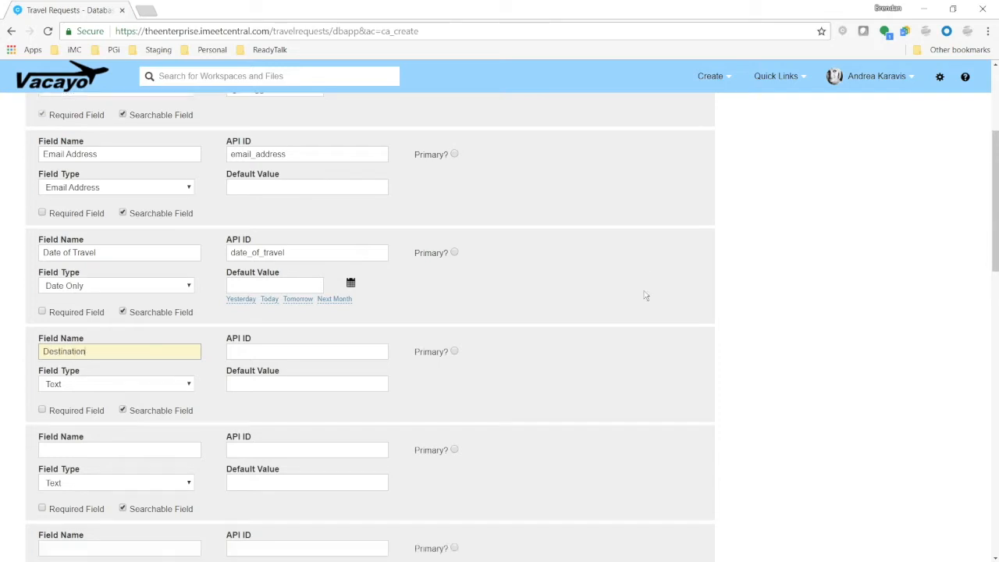
scroll(646, 294, down, 2)
Add a fifth field named "Purpose of Visit" with the Text (Multiple Lines) field type
click(168, 404)
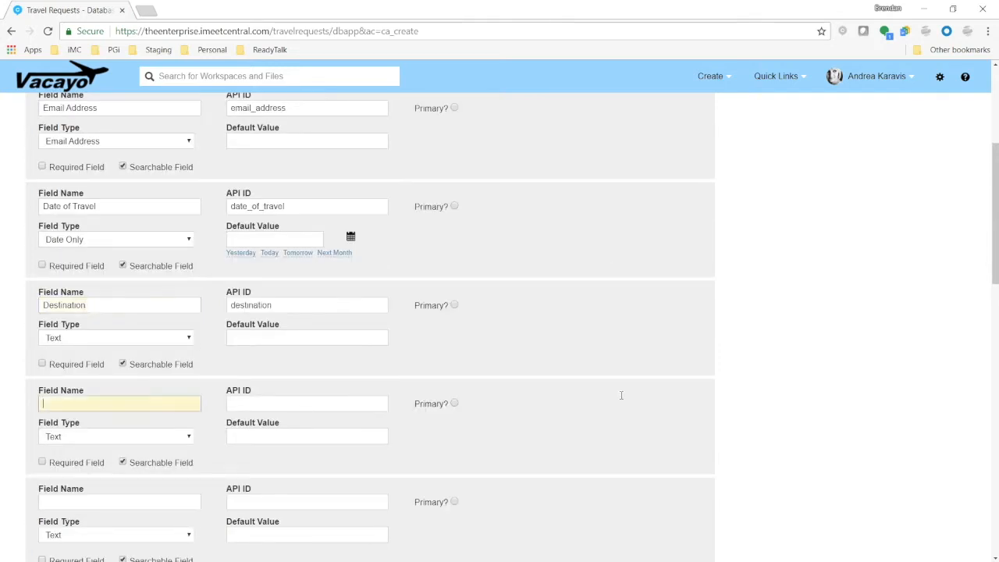
scroll(671, 374, down, 3)
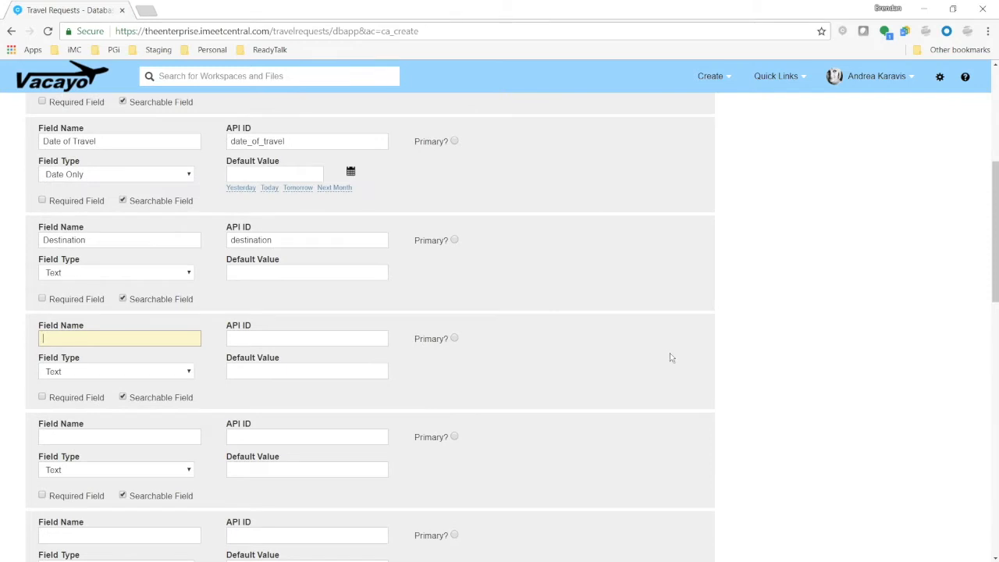
text(P)
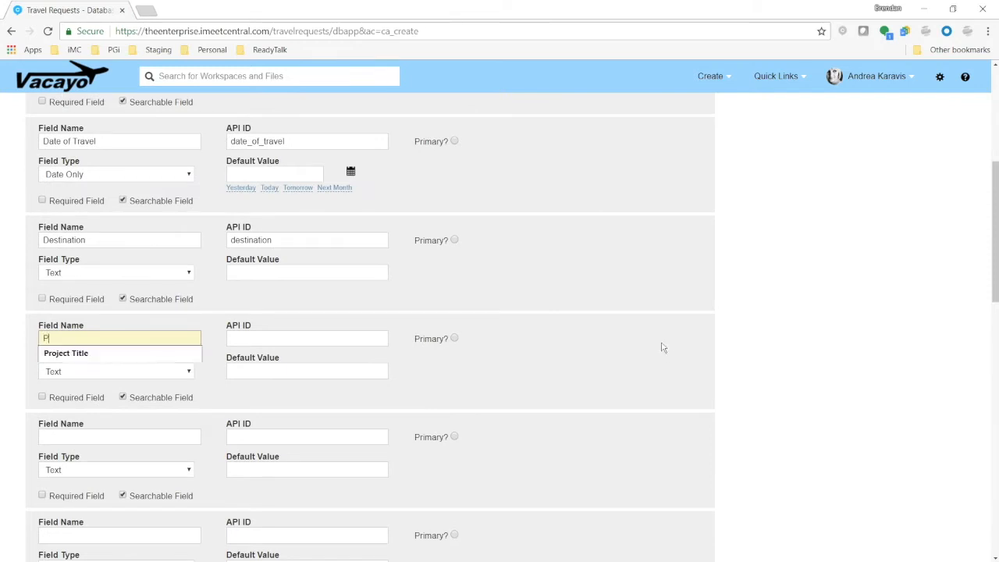
text(urpose of Visit)
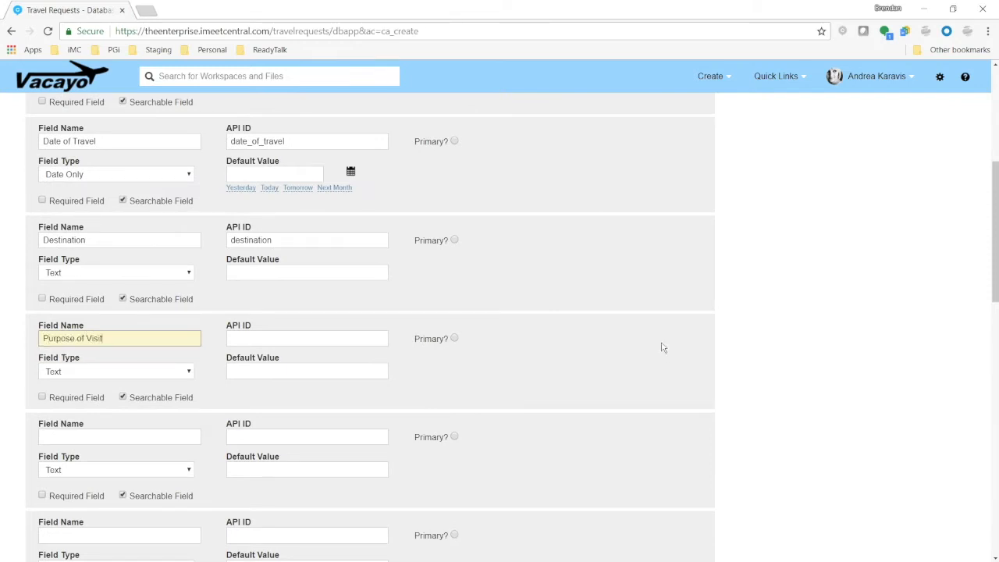
click(170, 379)
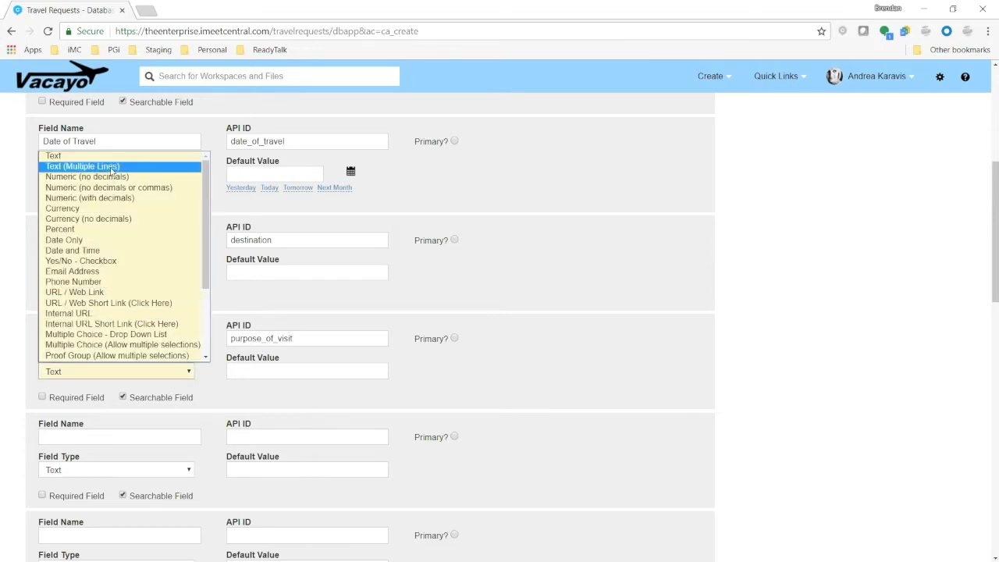
click(112, 172)
Set the Purpose of Visit default value to "Please describe what you're planning on doing during this onsite visit!"
click(170, 437)
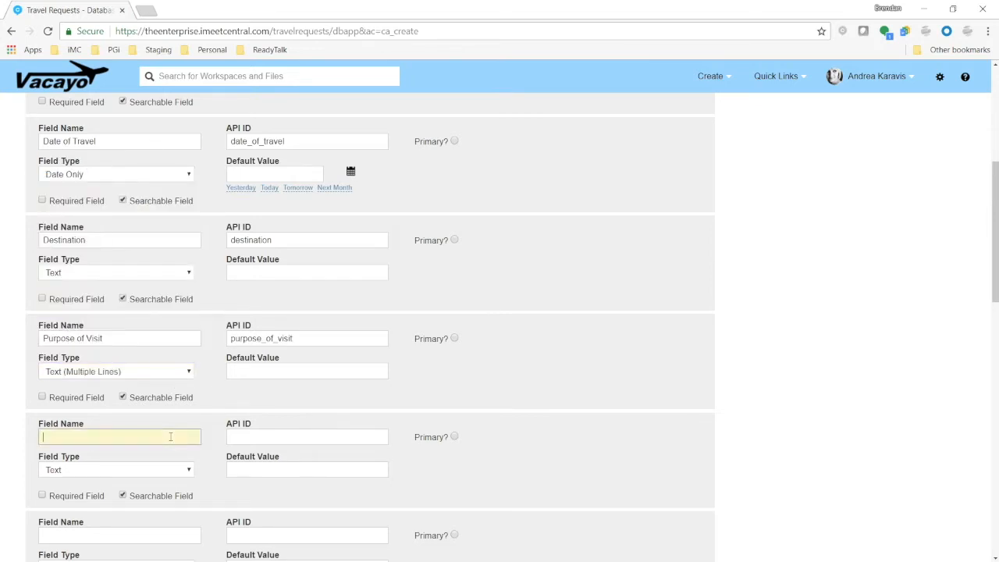
scroll(284, 352, down, 1)
click(283, 307)
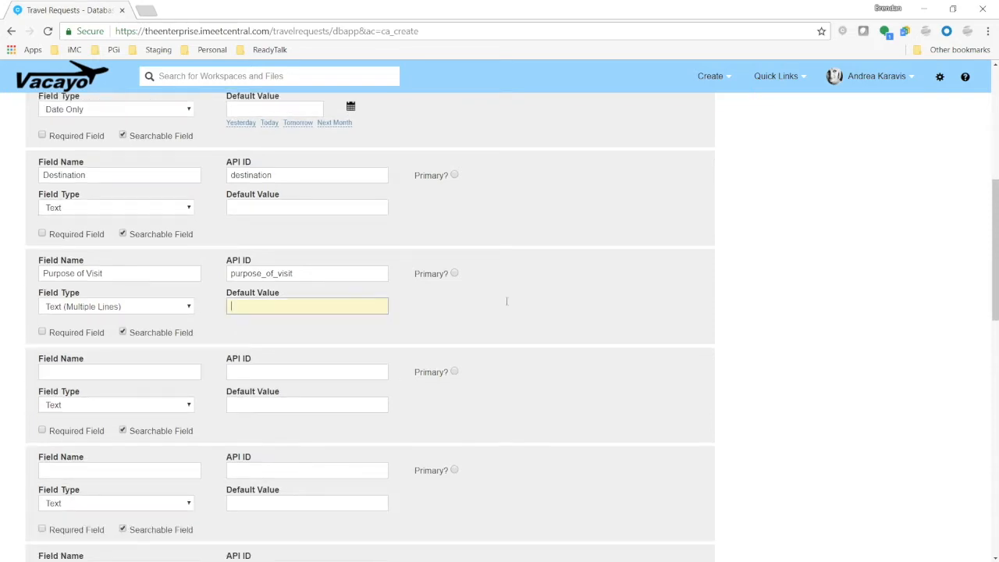
text(Please describe )
text(what you're plann)
text(g on )
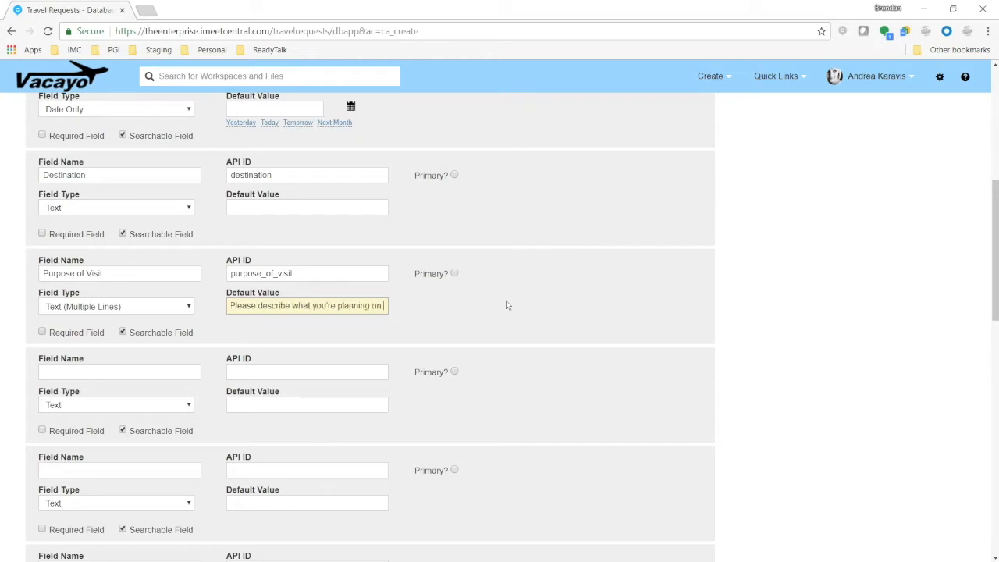
text(doing during this onsite visit!)
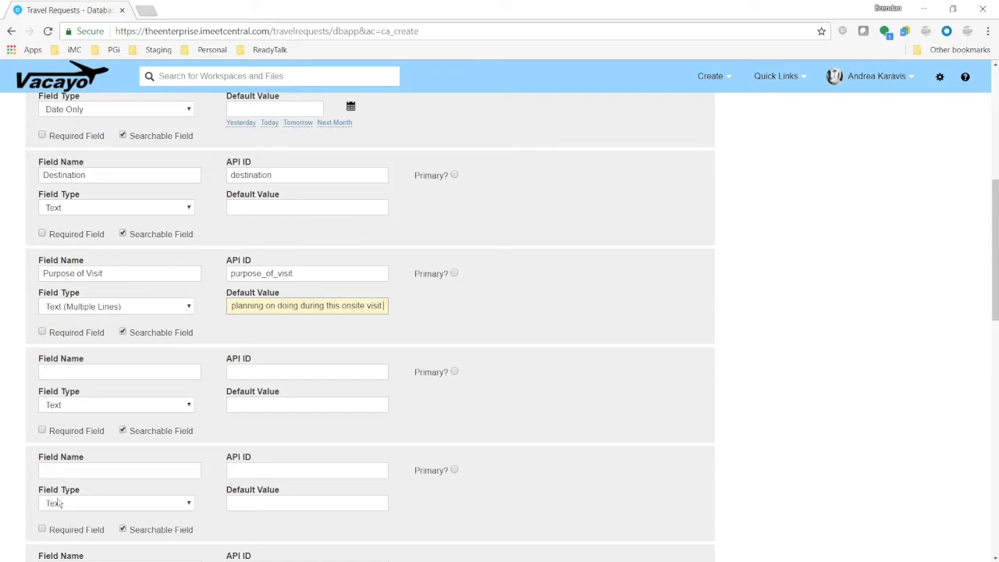
Add a sixth field named "Business Purpose" with the Multiple Choice - Drop Down List type
click(151, 372)
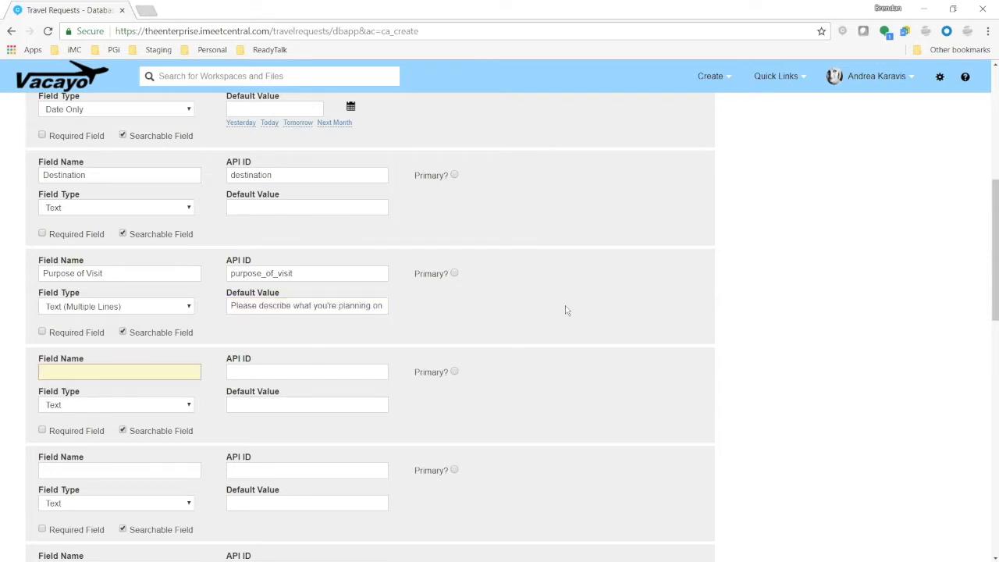
text(Business Purpose)
click(191, 405)
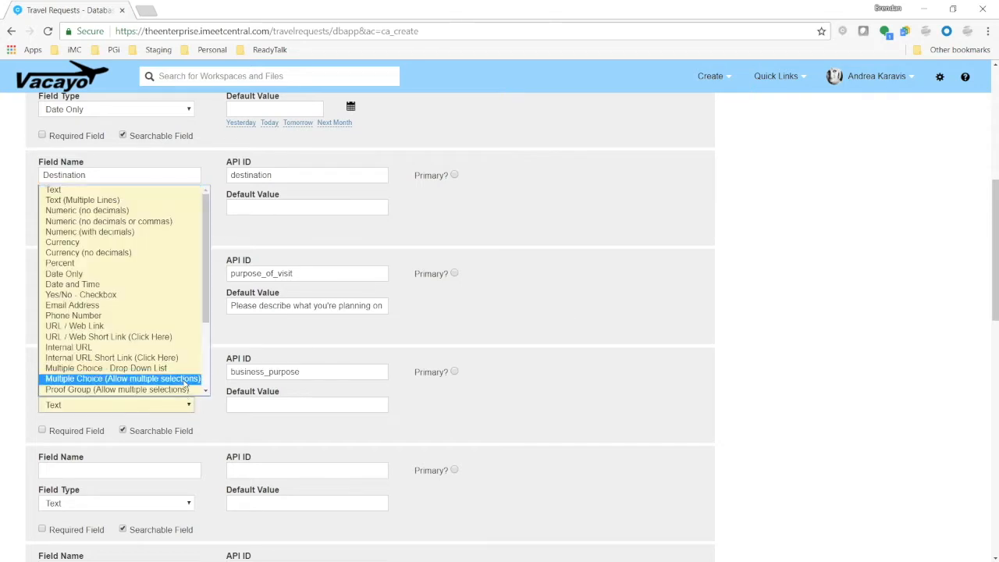
click(143, 371)
scroll(136, 387, down, 2)
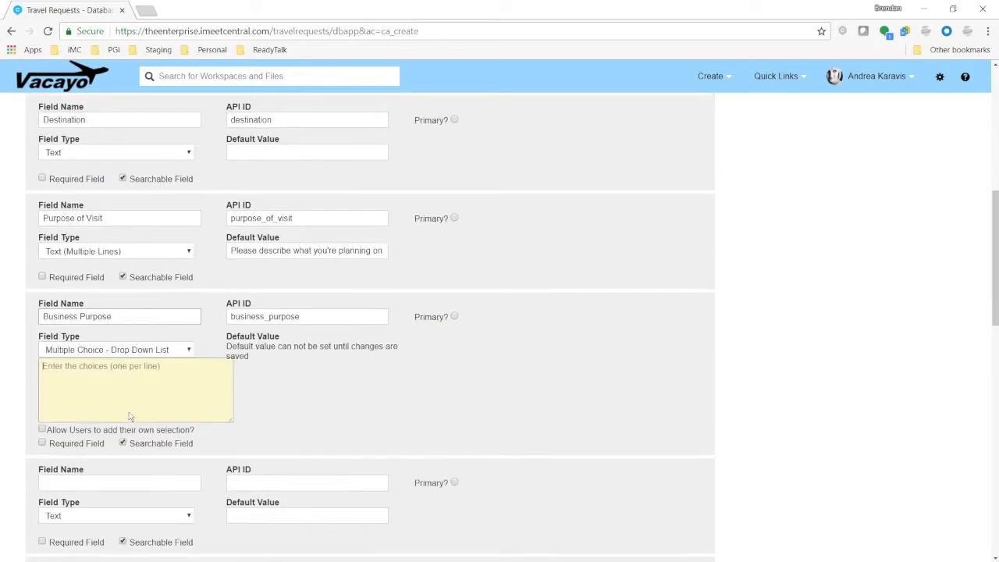
Enter the Business Purpose choices Account Growth, Recovery, Onsite Training and Schmooze, one per line
text(Account Growth)
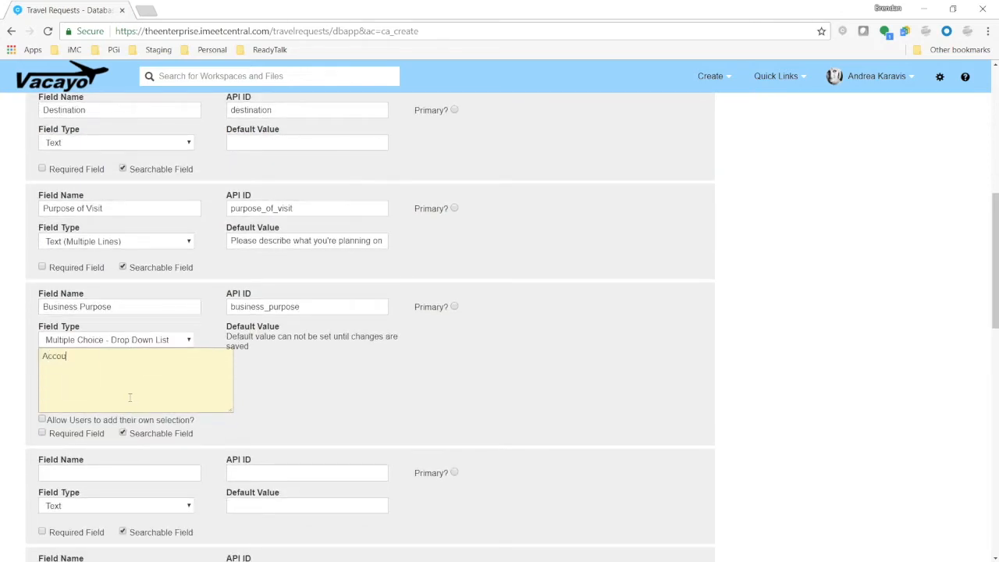
key(Return)
text(Recovery )
text(Onsite Training)
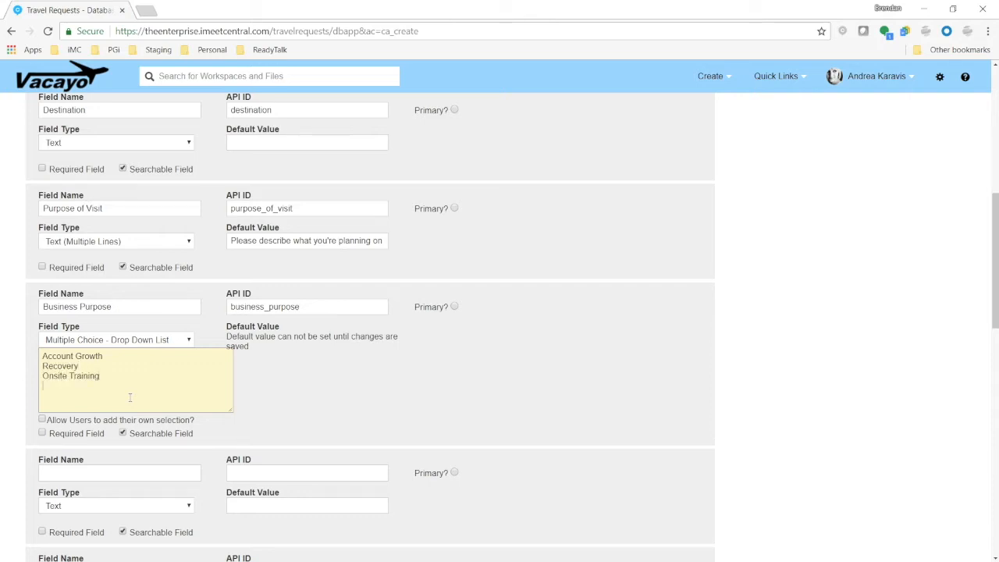
key(Return)
text(Schmooze)
click(558, 360)
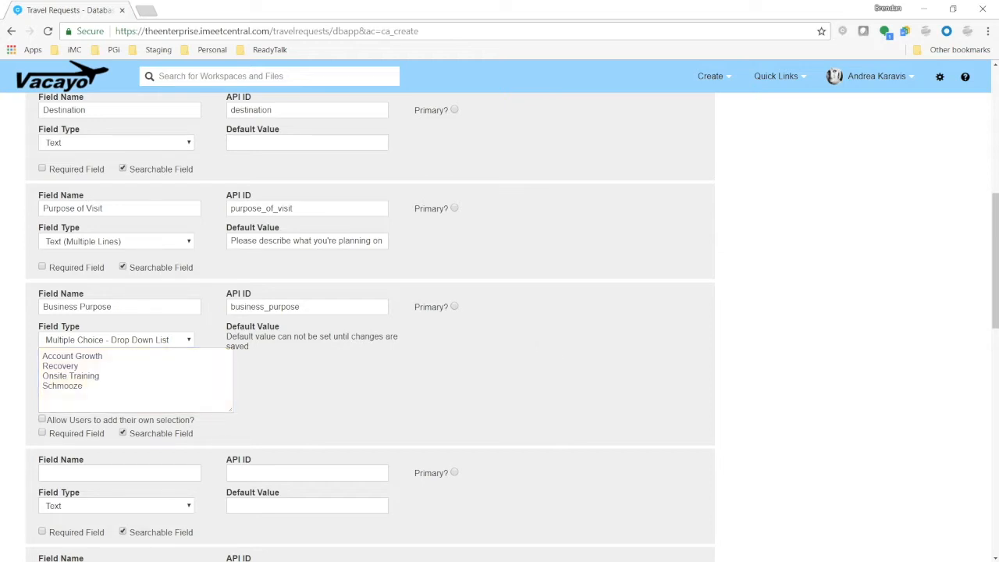
drag(86, 385, 43, 387)
click(101, 377)
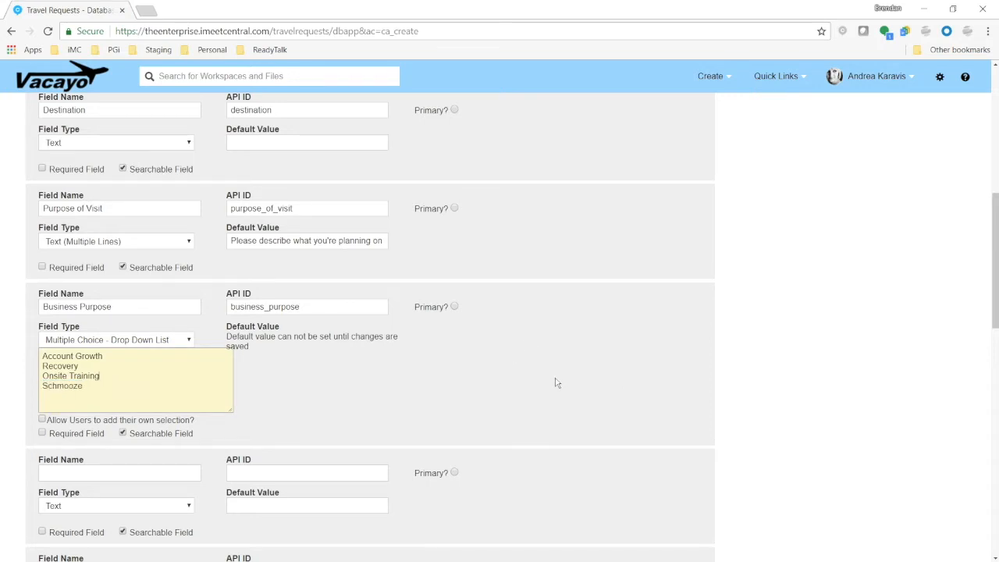
scroll(556, 386, up, 3)
scroll(515, 390, up, 3)
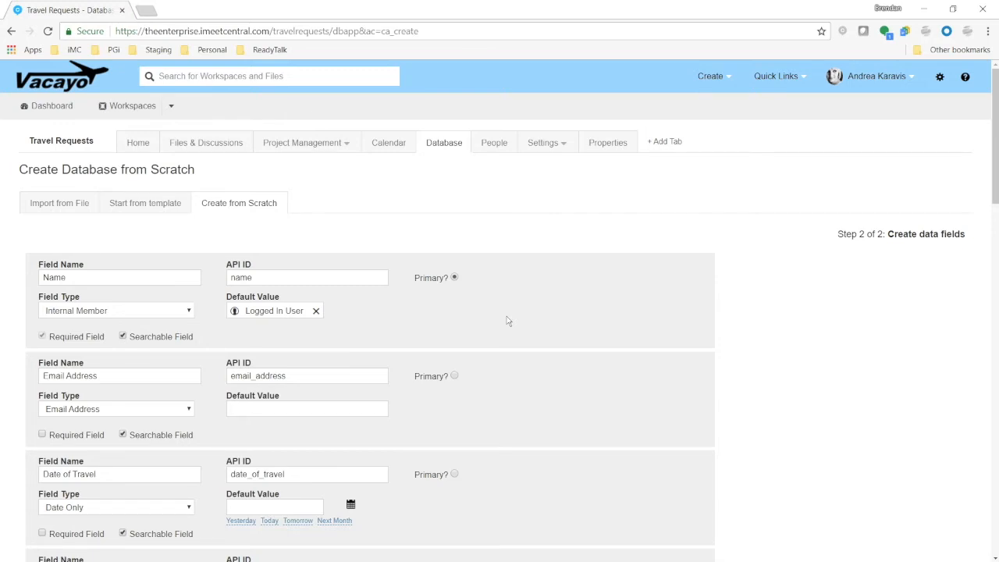
Mark the Email Address, Date of Travel and Destination fields as required
scroll(507, 320, down, 2)
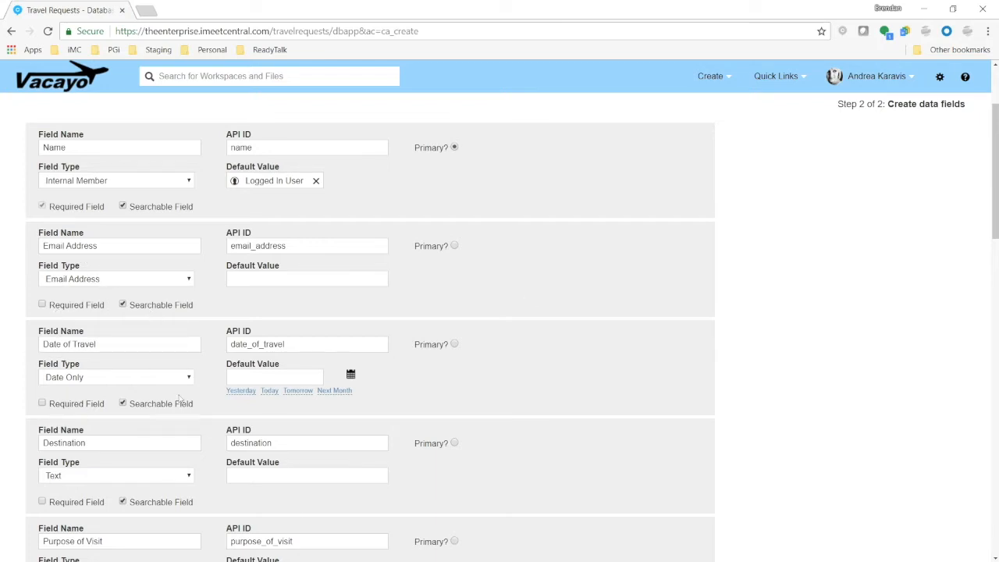
click(86, 408)
click(83, 305)
click(74, 503)
Save the new database's field definitions
scroll(107, 441, down, 2)
scroll(216, 394, down, 2)
scroll(215, 394, down, 2)
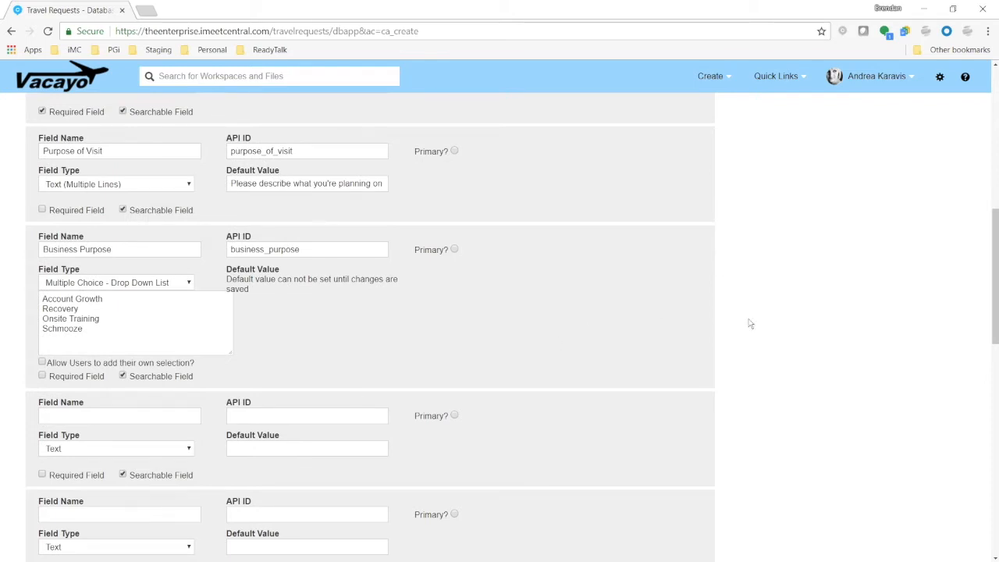
scroll(749, 323, down, 8)
click(898, 526)
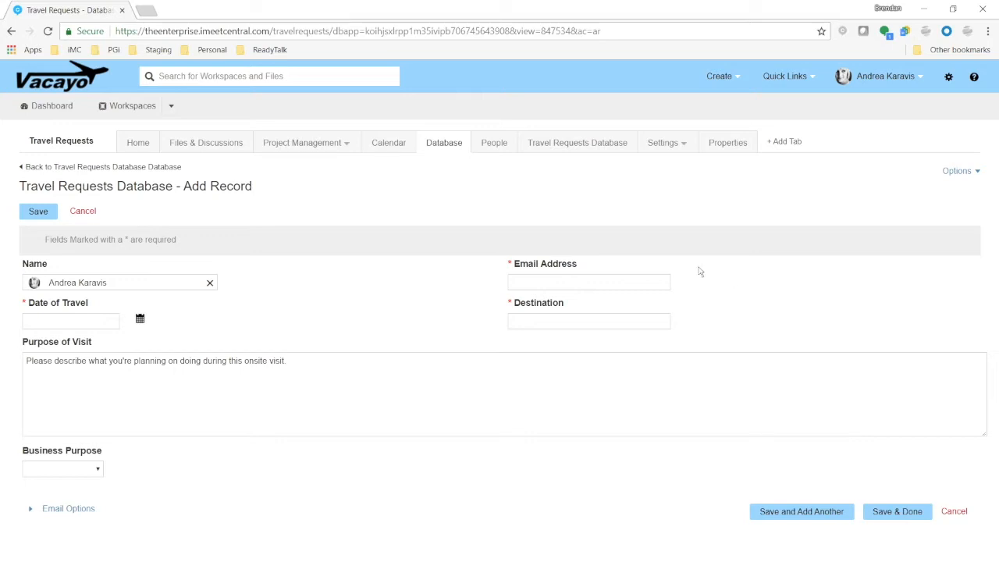
Hide the generic Database tab by unchecking it in the workspace's system tab options and updating
click(592, 148)
click(460, 151)
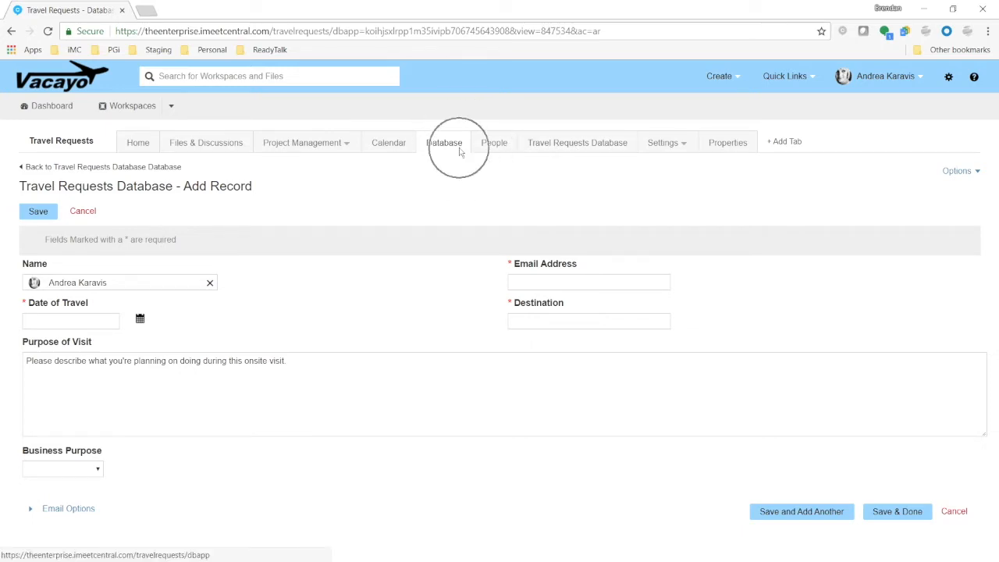
click(680, 147)
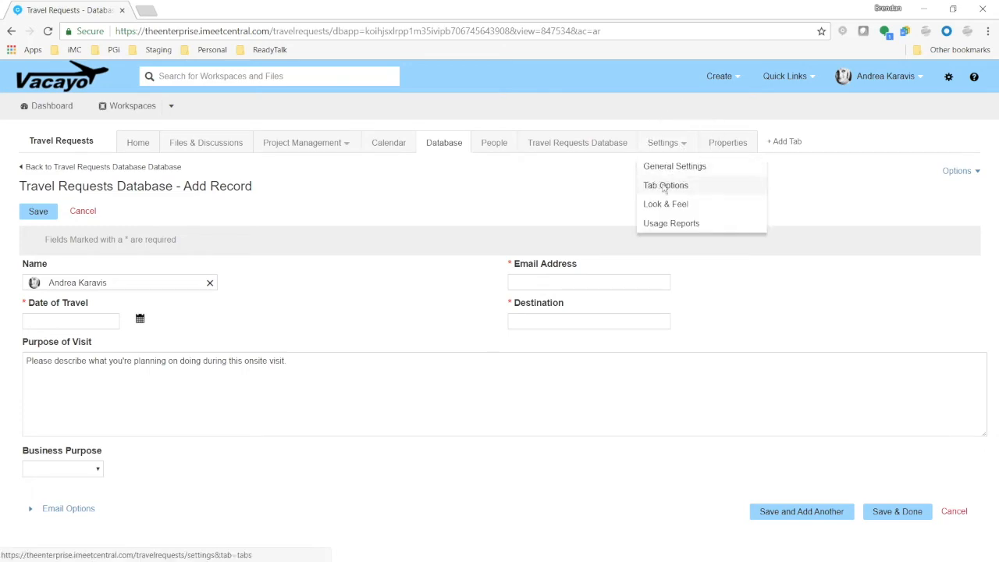
click(664, 187)
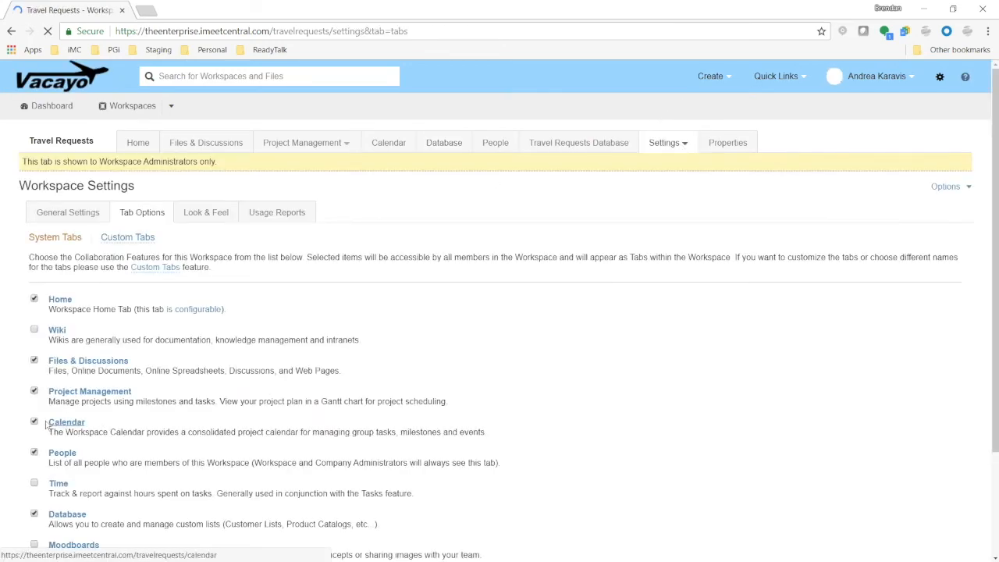
scroll(41, 433, down, 1)
click(36, 449)
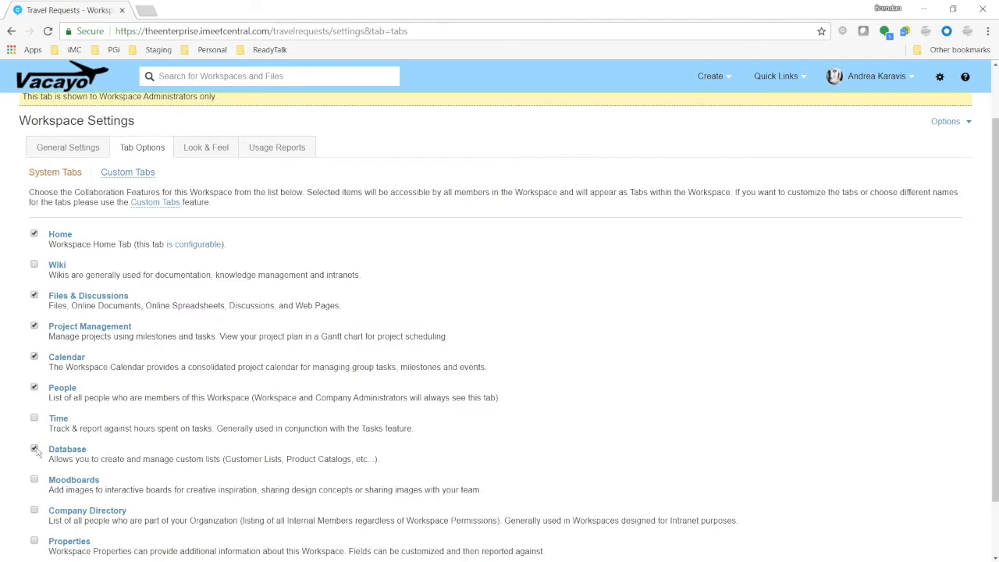
scroll(102, 504, down, 1)
click(50, 518)
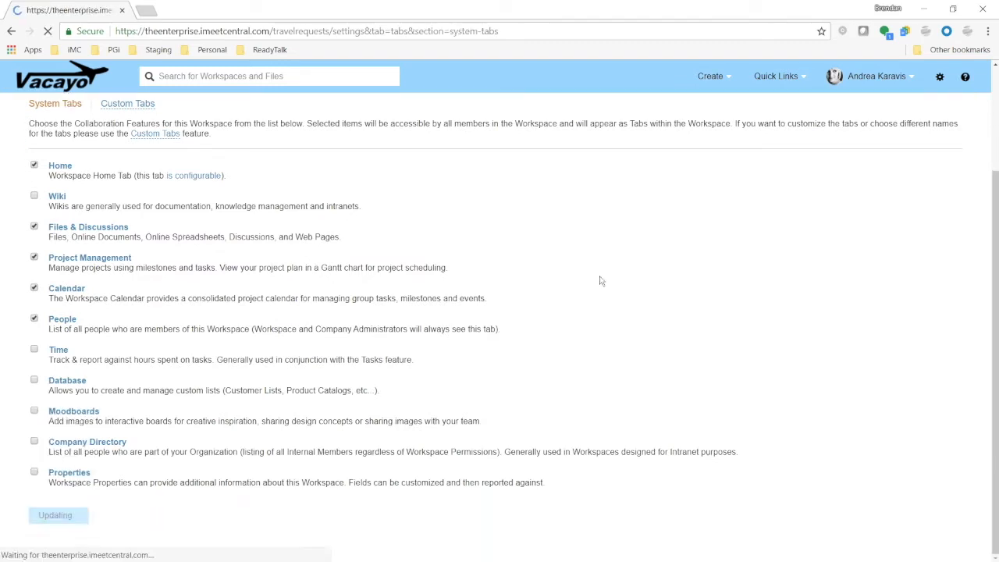
Open the Travel Requests Database tab and start a new record
click(514, 145)
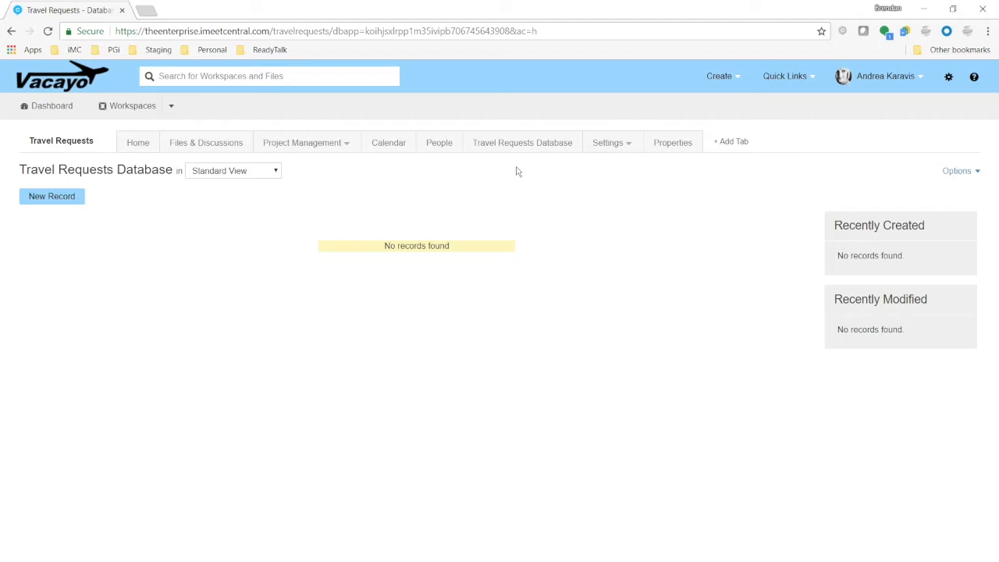
drag(368, 248, 459, 248)
click(448, 276)
click(68, 199)
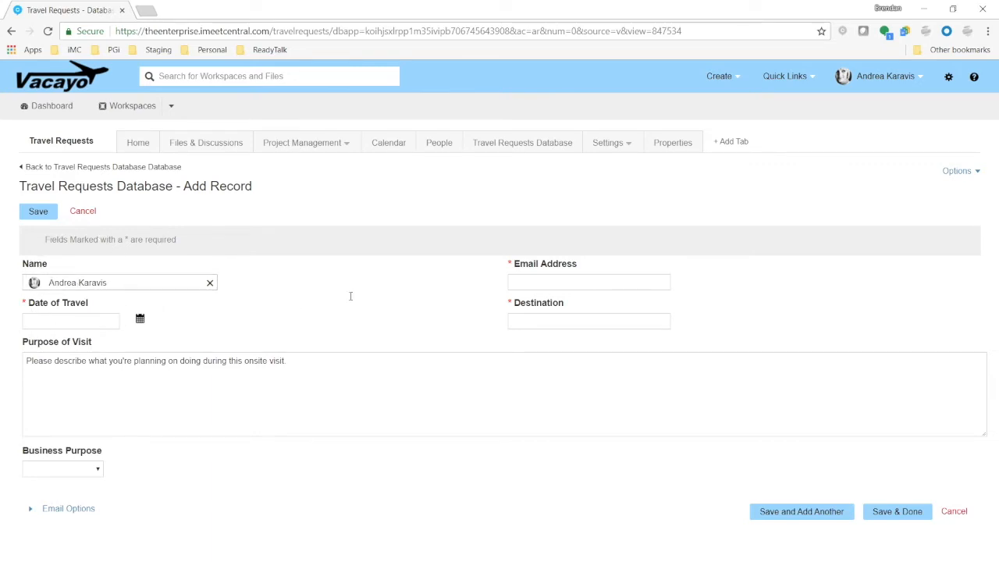
Fill in the requester's e-mail address in the Email Address field
click(531, 282)
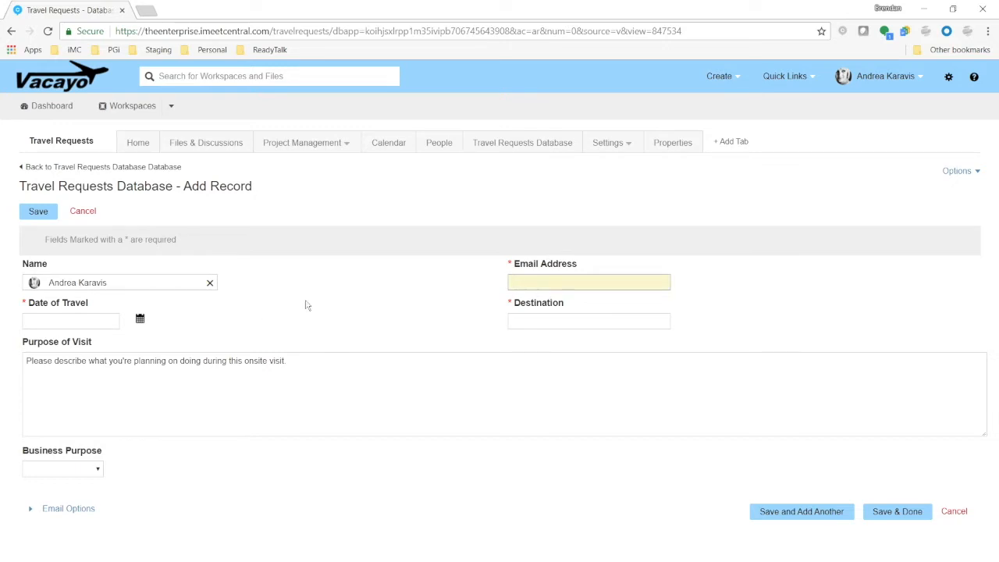
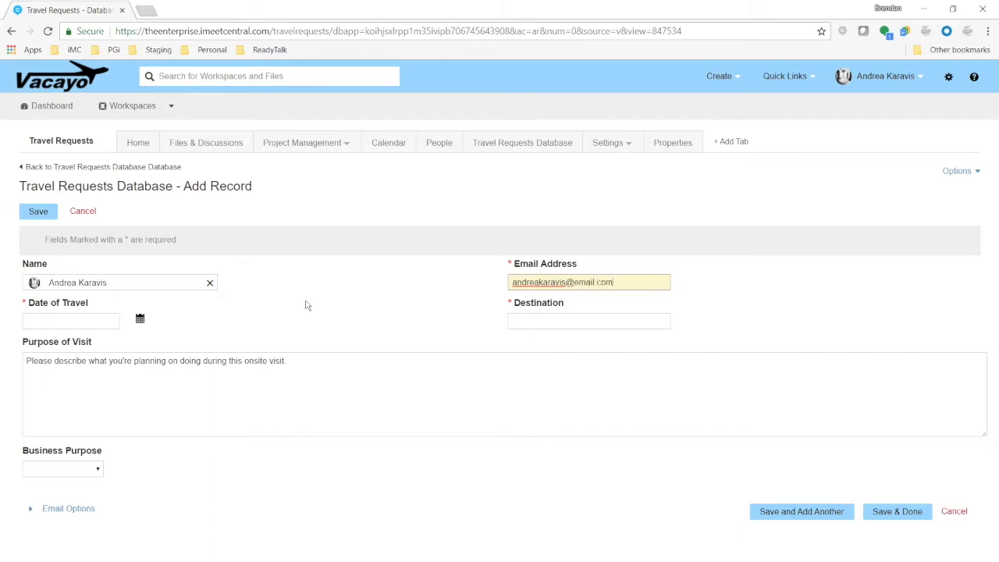
Set the Date of Travel to May 24, 2018 and the Destination to Boston, MA
click(140, 318)
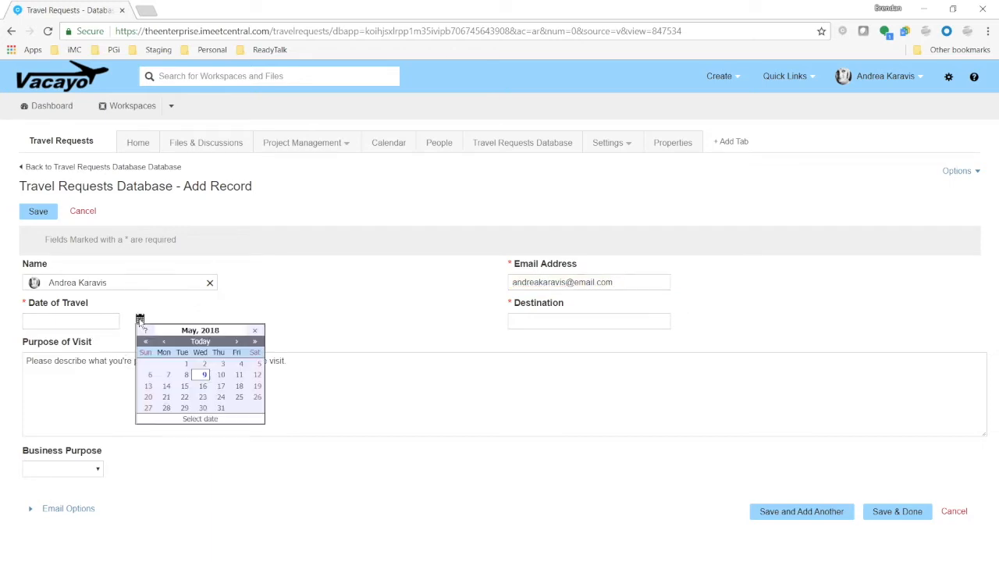
click(223, 399)
click(537, 324)
text(Boston, MA)
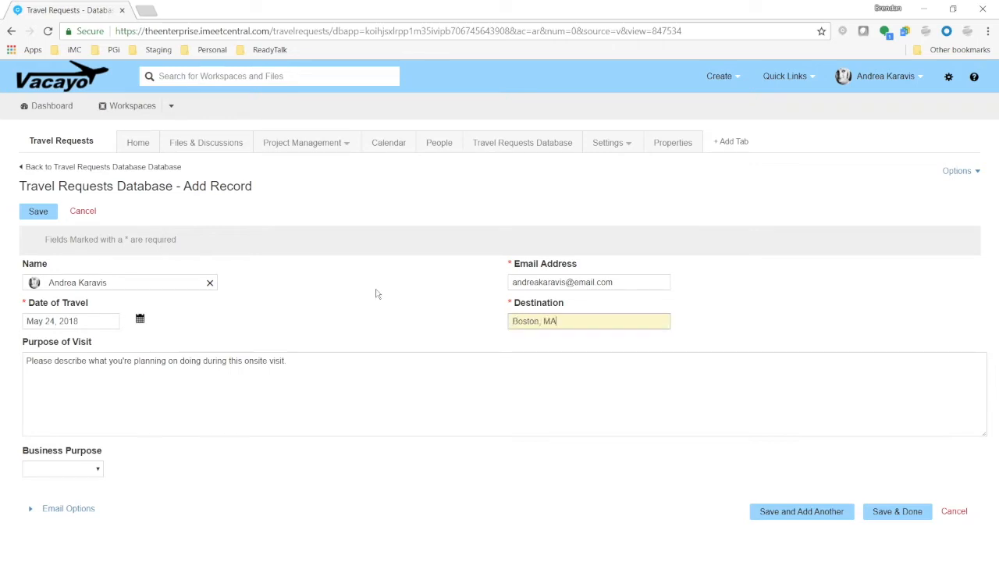
Replace the Purpose of Visit text with "Going to sit with the client and discuss their 2019 roadmap. 2 hour meeting and offering a 1 hour lunch."
click(133, 389)
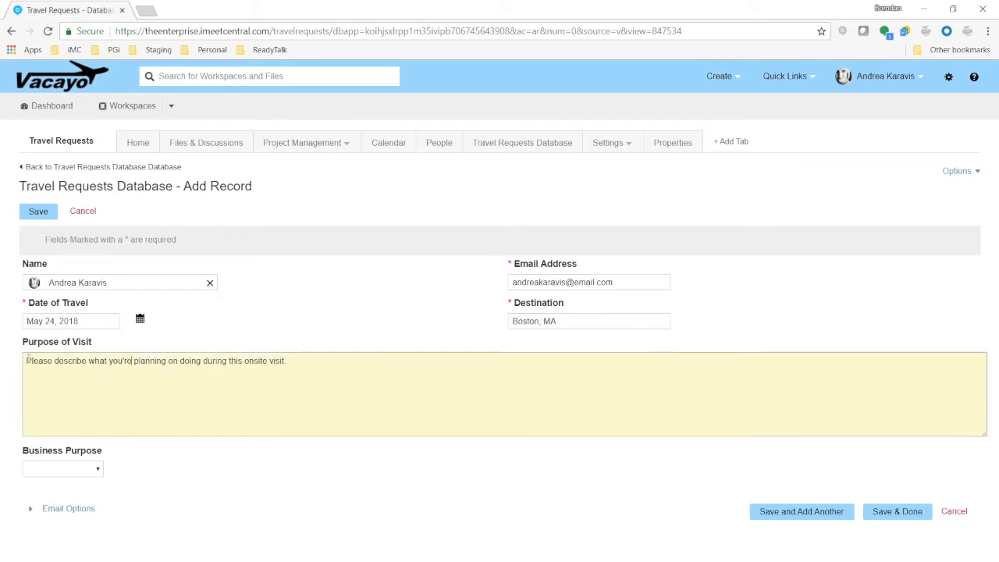
drag(27, 360, 317, 369)
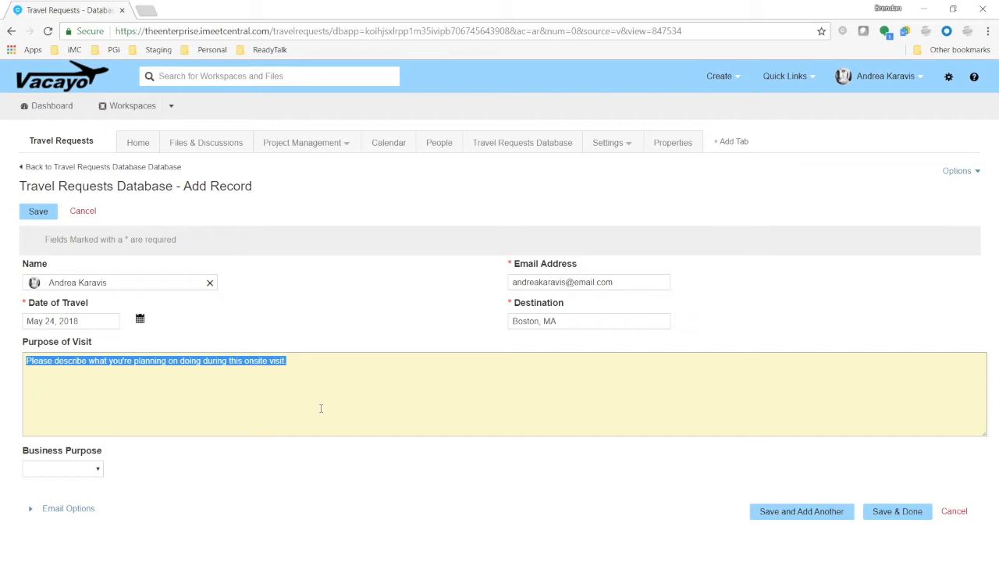
text(Going)
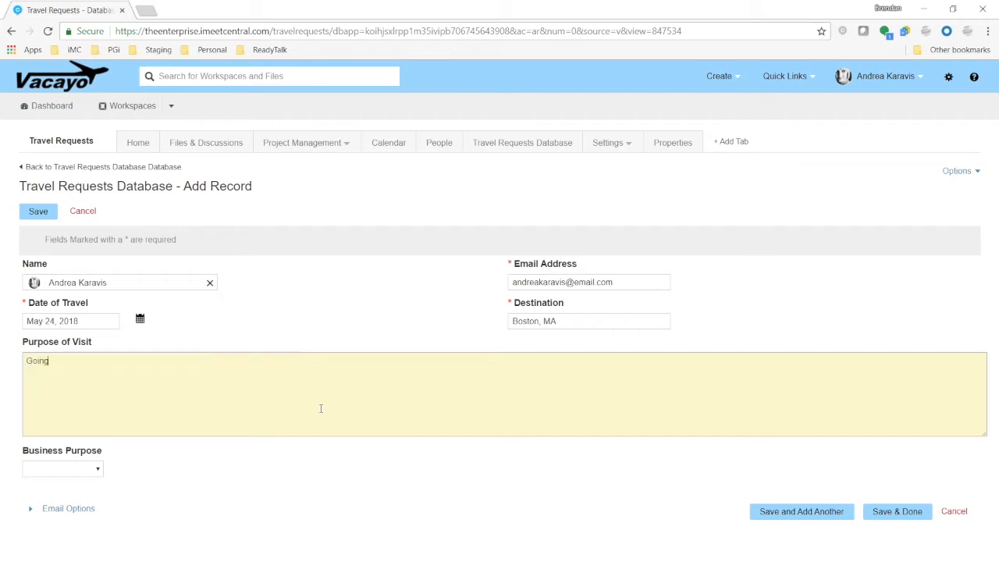
text( to sit with the client and discuss their 2019 roadmap)
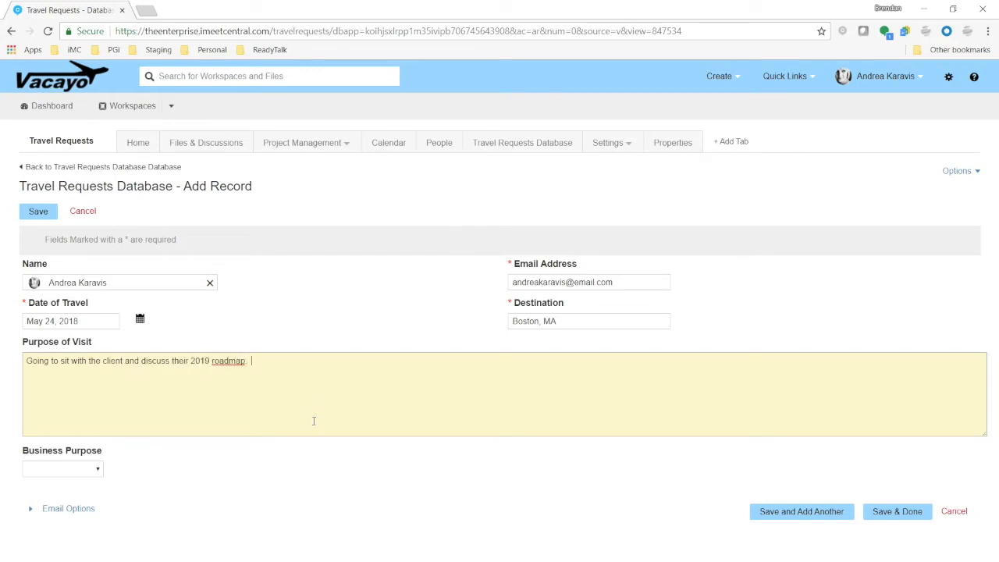
text(2 hou rmeeti)
key(BackSpace)
key(BackSpace)
key(BackSpace)
key(BackSpace)
key(BackSpace)
key(BackSpace)
key(BackSpace)
text(r meeting and offerrin ga 1)
text(g a 1 hour lunch.)
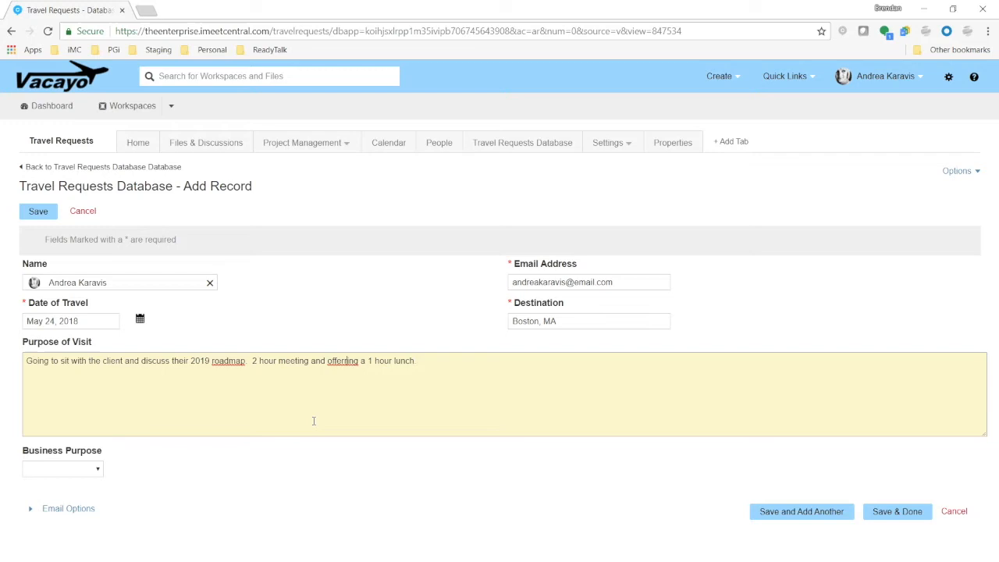
key(BackSpace)
Choose Account Growth as the Business Purpose and save the record
click(73, 472)
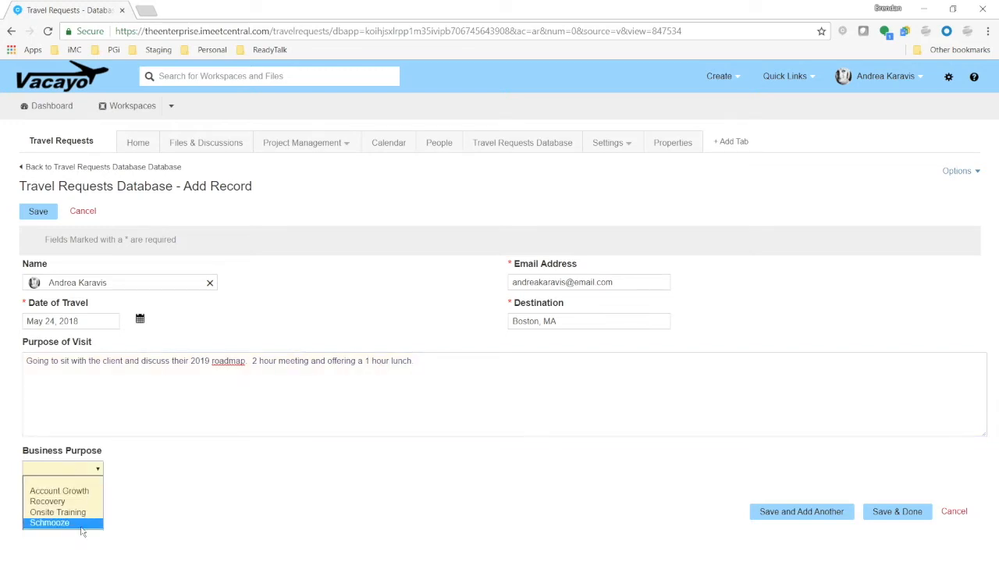
click(70, 491)
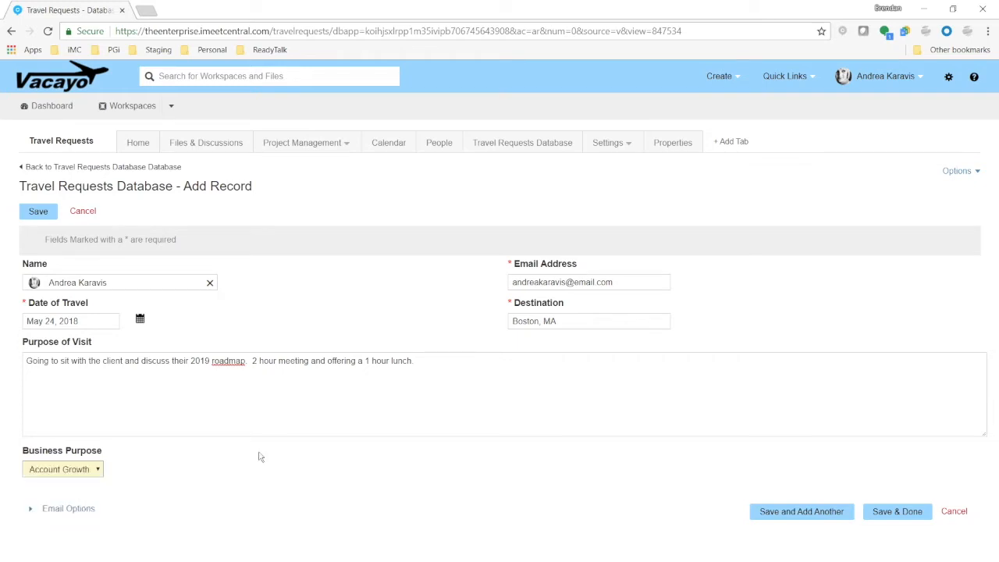
click(259, 456)
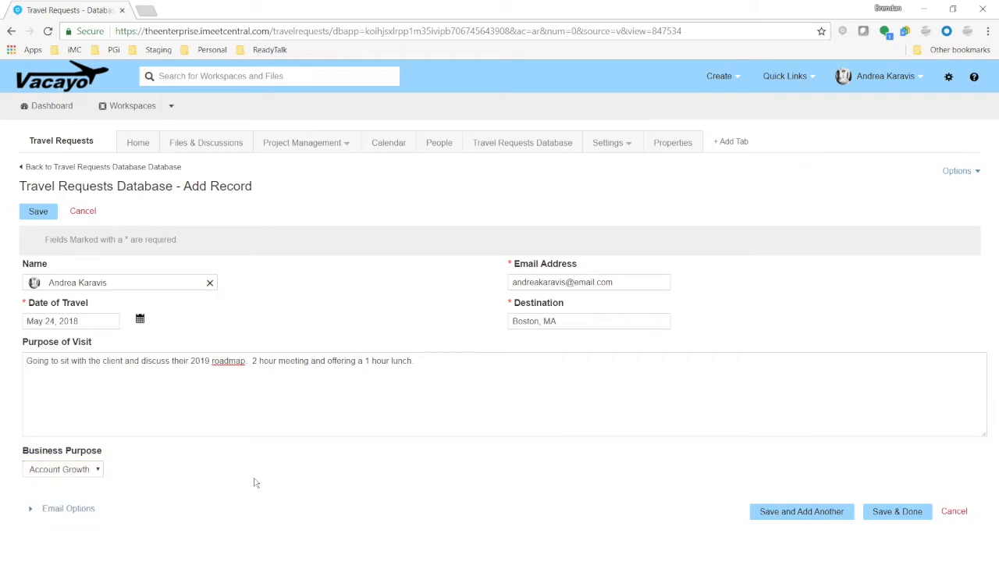
click(908, 521)
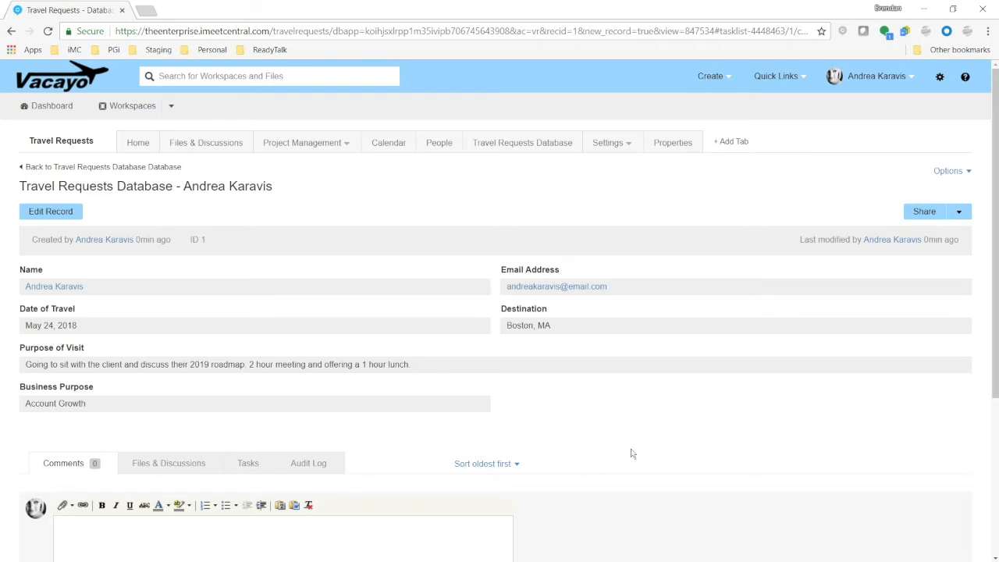
Post a comment on the record mentioning a colleague and asking "Want to come along with this?"
scroll(632, 453, down, 1)
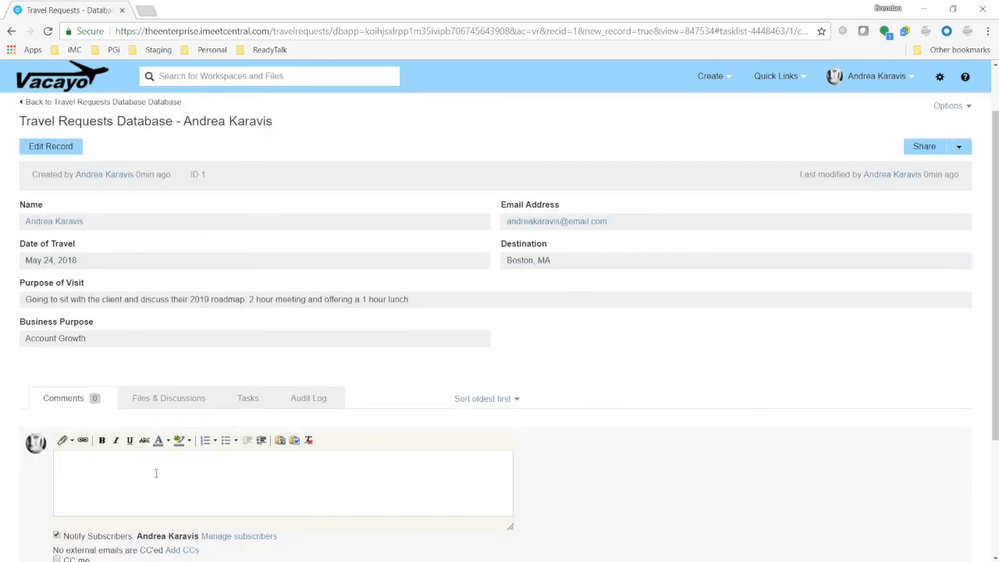
text(@David)
key(Return)
text(Want)
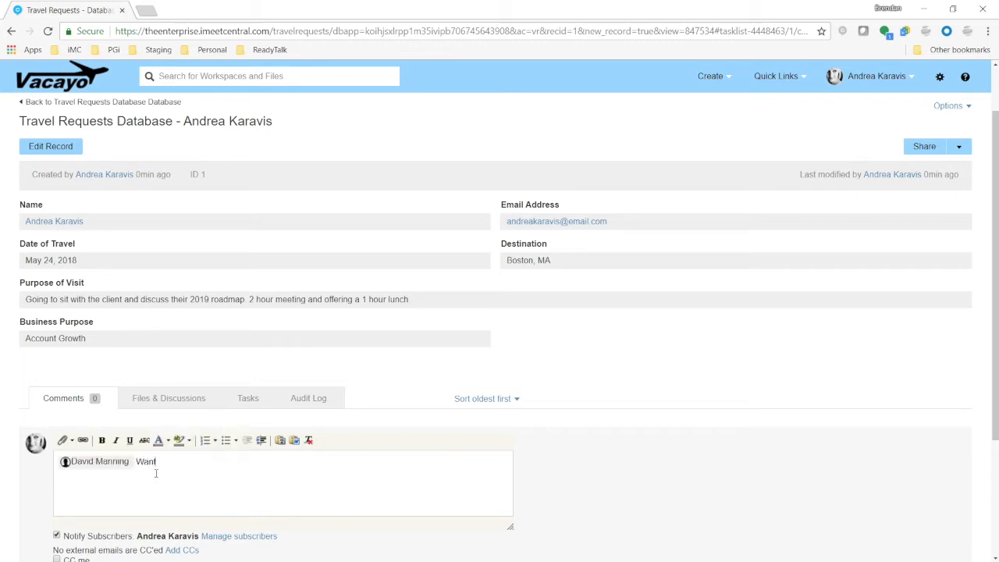
text( to come along with this?)
scroll(156, 473, down, 3)
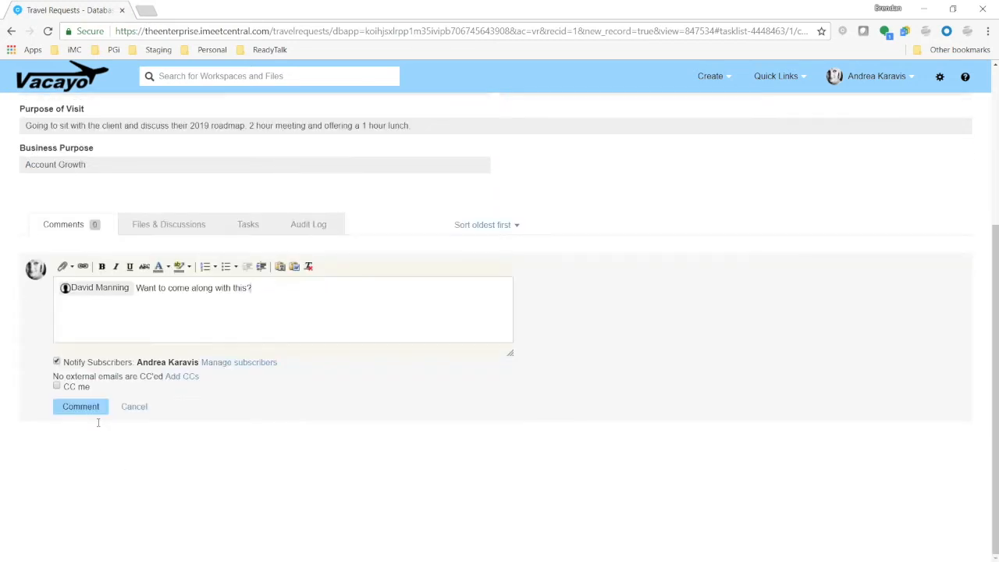
click(97, 406)
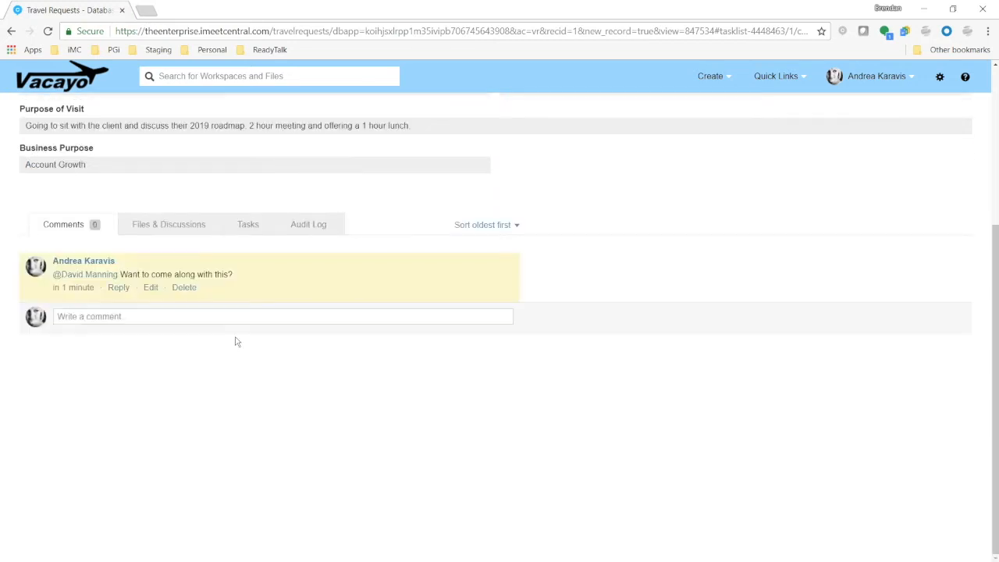
Browse the record's Files & Discussions and Tasks sections
click(200, 232)
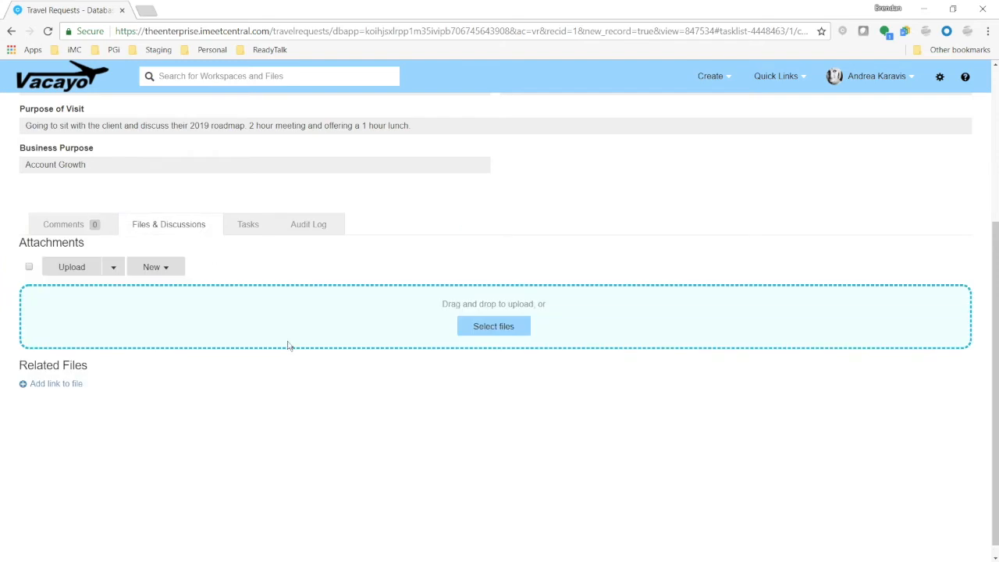
click(251, 230)
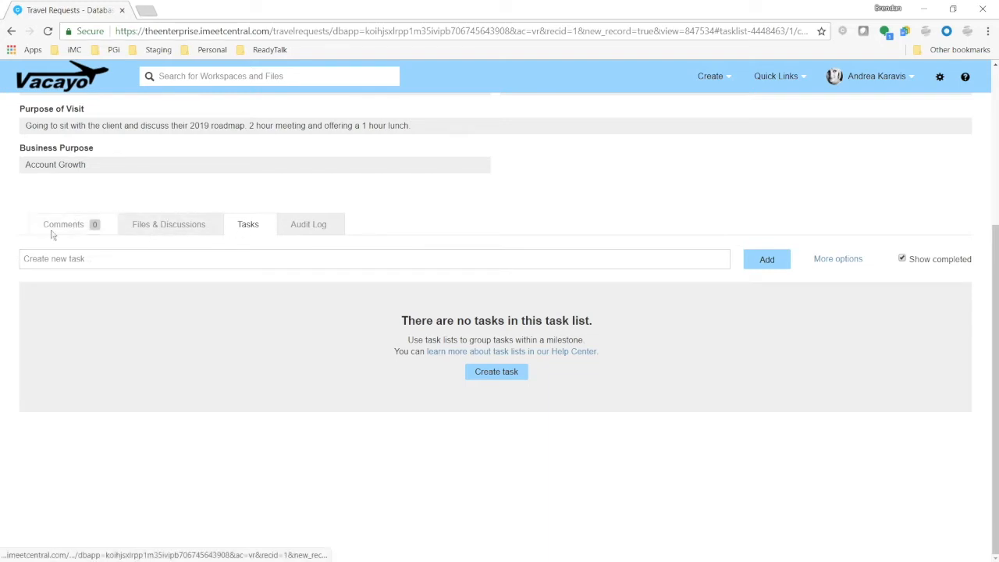
scroll(427, 234, up, 3)
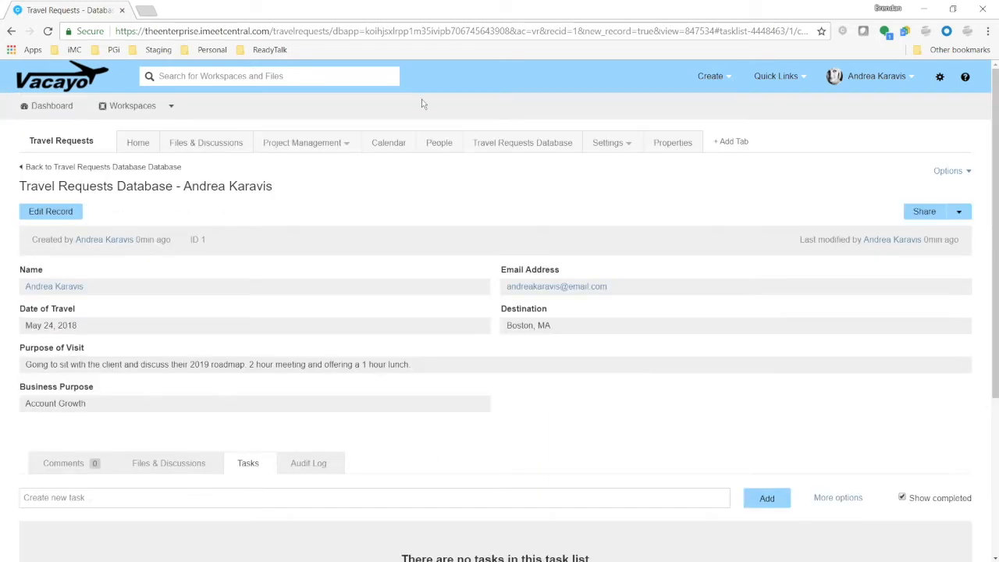
Change the record's Date of Travel to May 31, 2018 directly in the database list
click(509, 147)
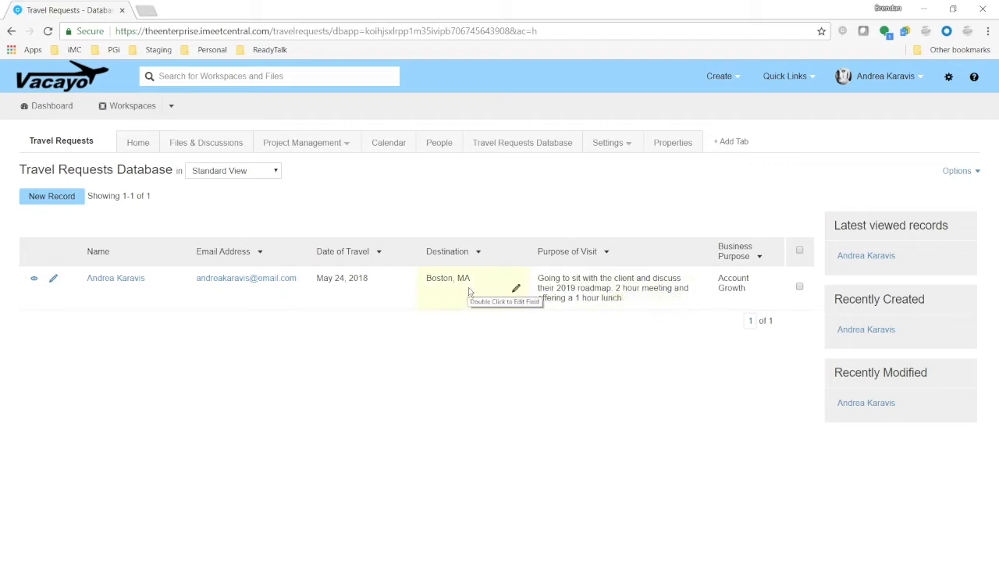
double_click(403, 290)
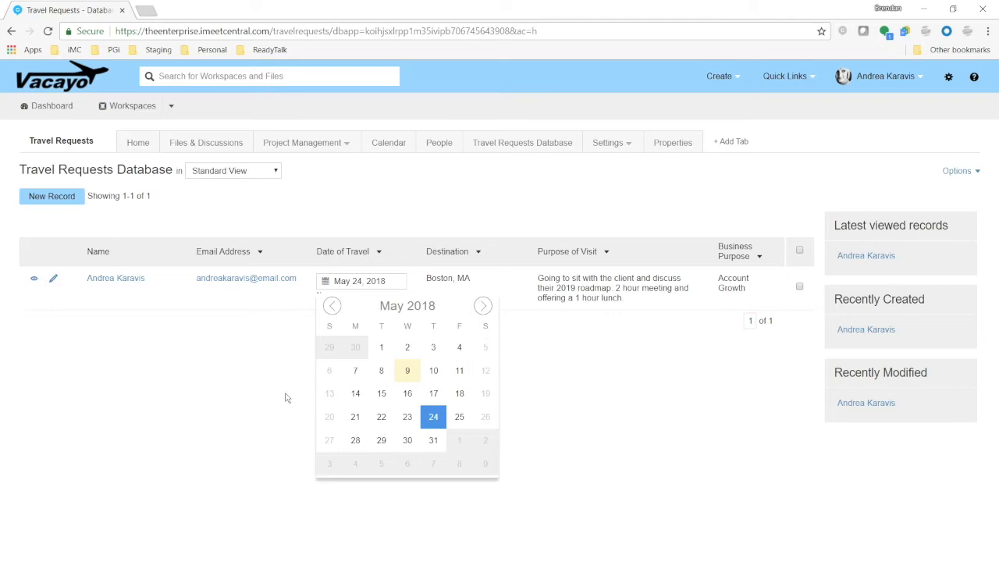
click(433, 438)
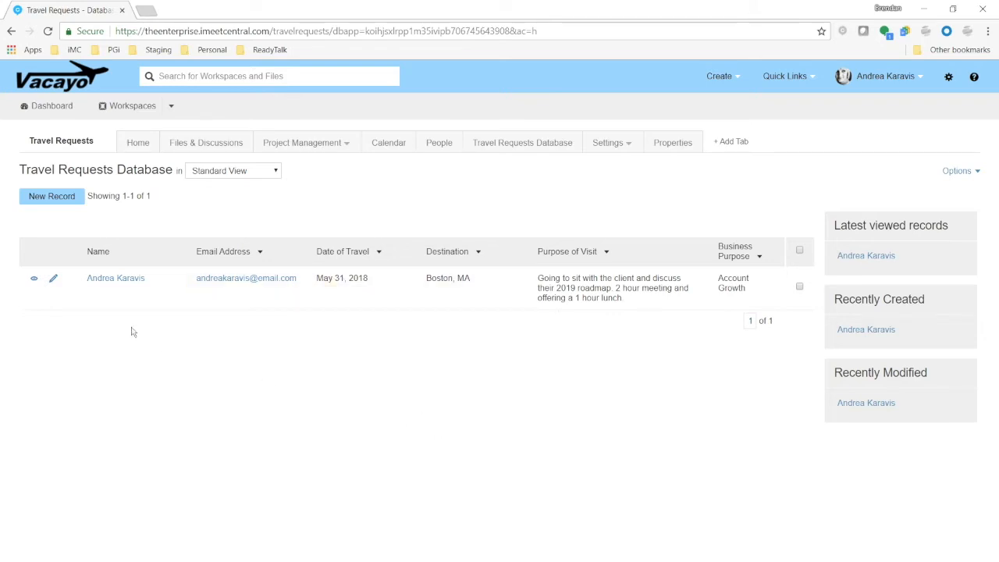
Open the record for editing and delete the sentence about the 2 hour meeting and lunch from Purpose of Visit
click(54, 280)
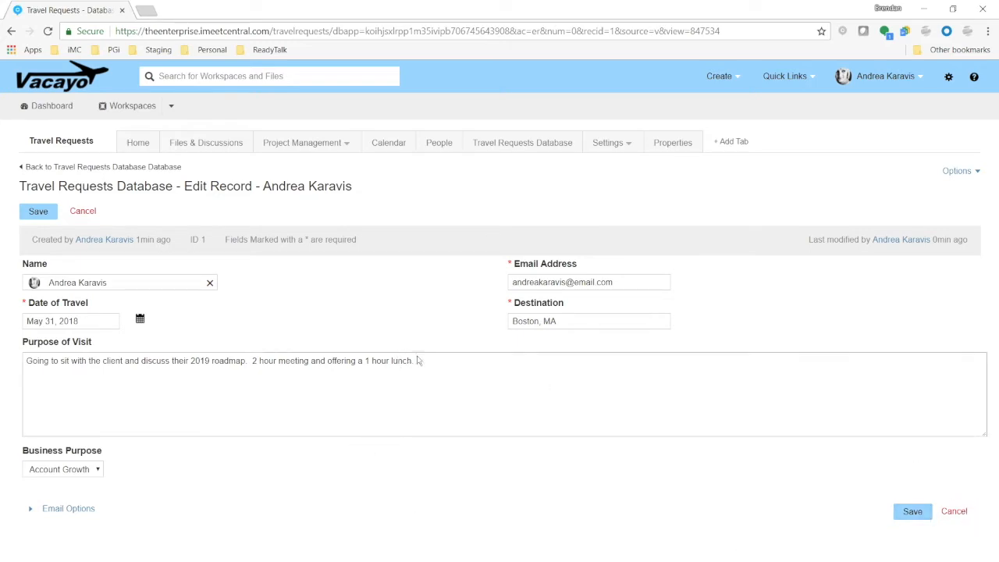
drag(412, 361, 250, 361)
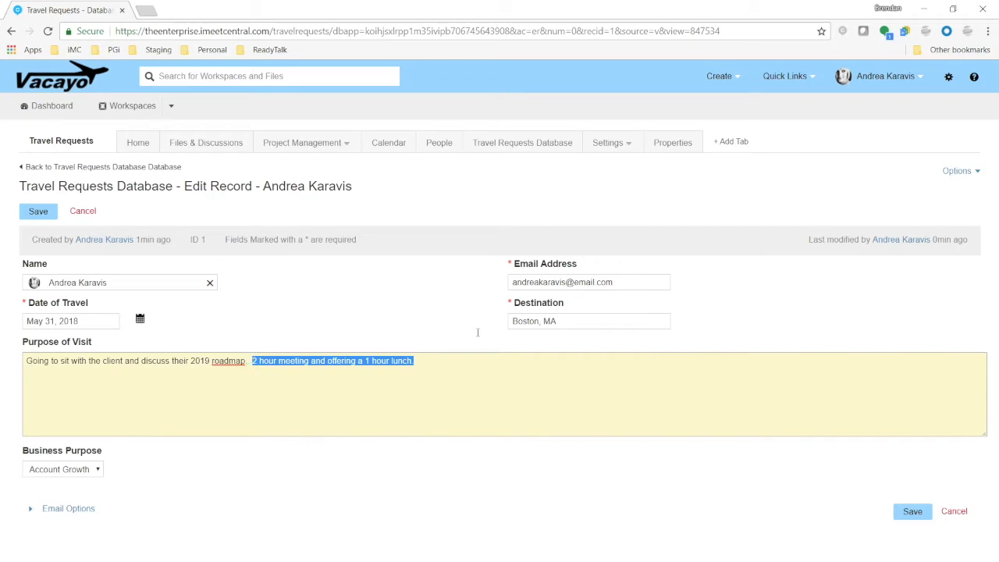
key(BackSpace)
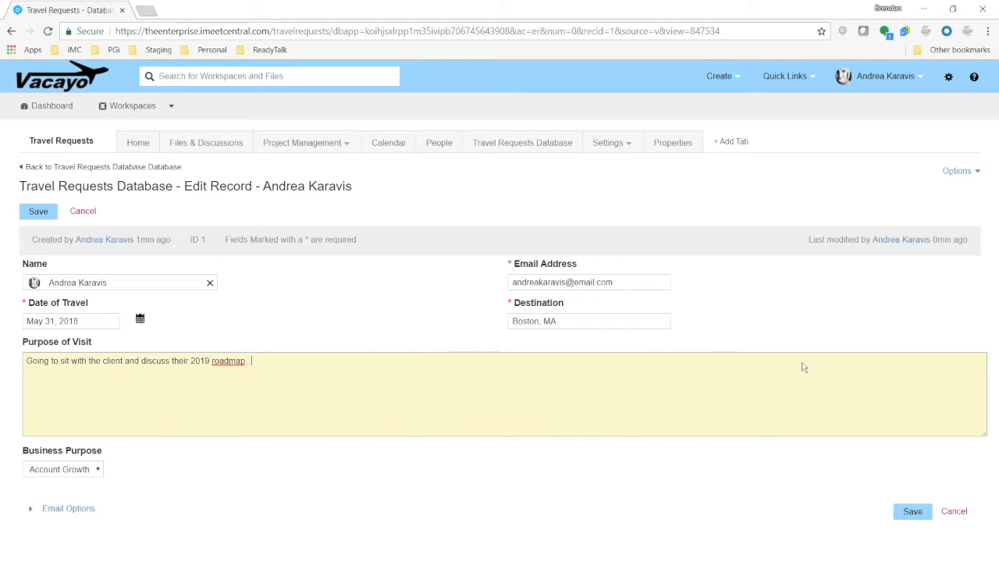
Save the edited record, return to the Travel Requests Database list and select the record's checkbox
click(912, 511)
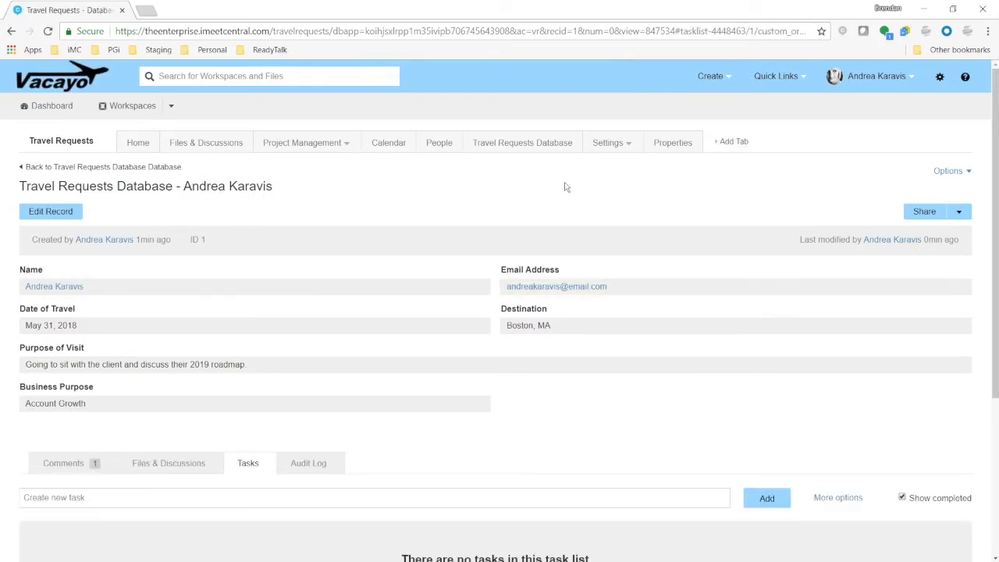
click(522, 143)
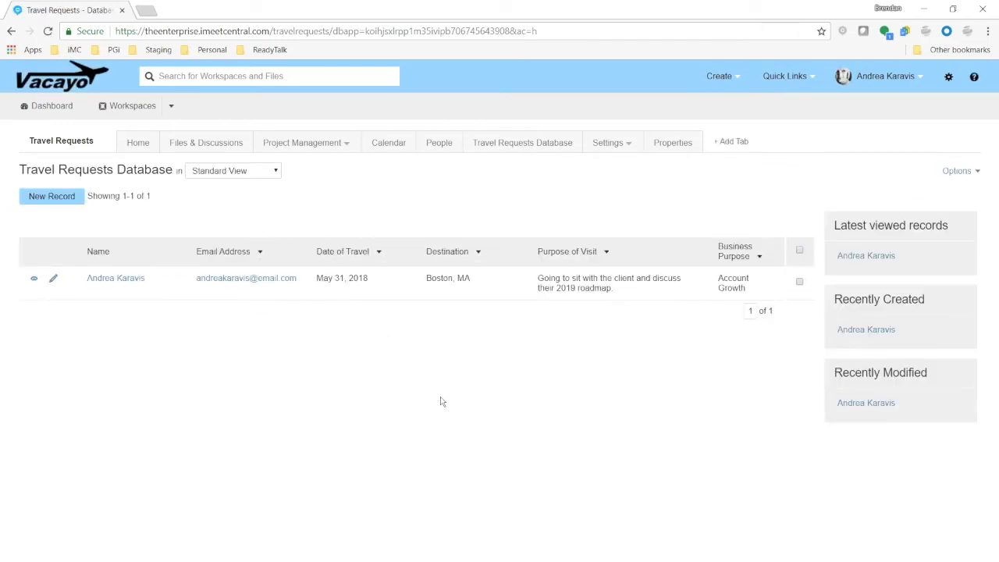
click(799, 283)
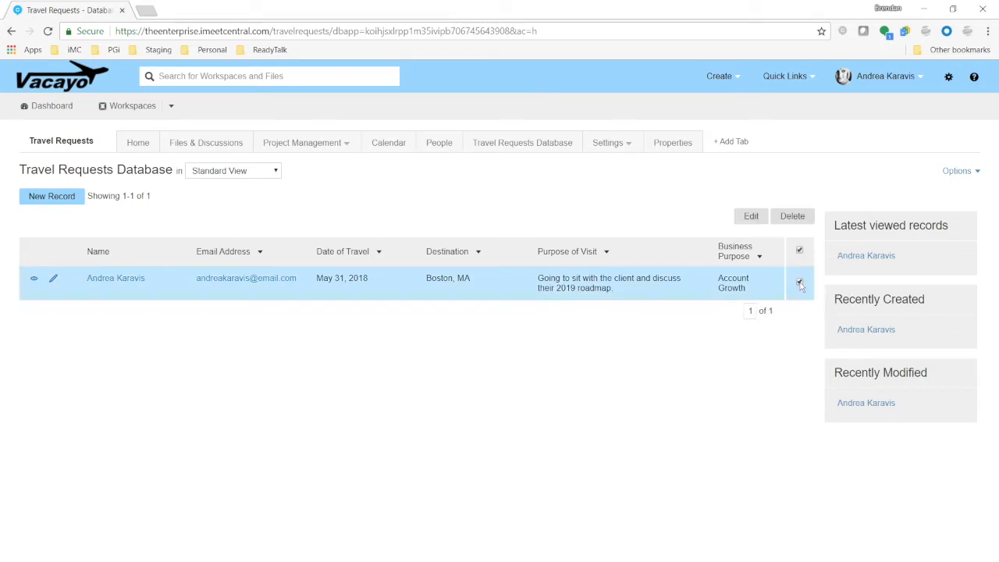
click(794, 223)
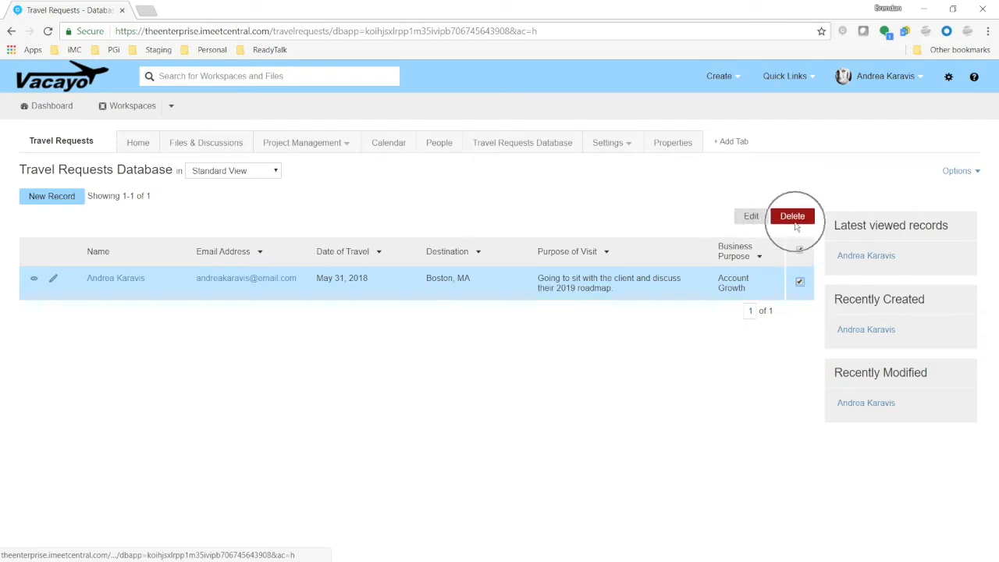
click(750, 217)
click(404, 295)
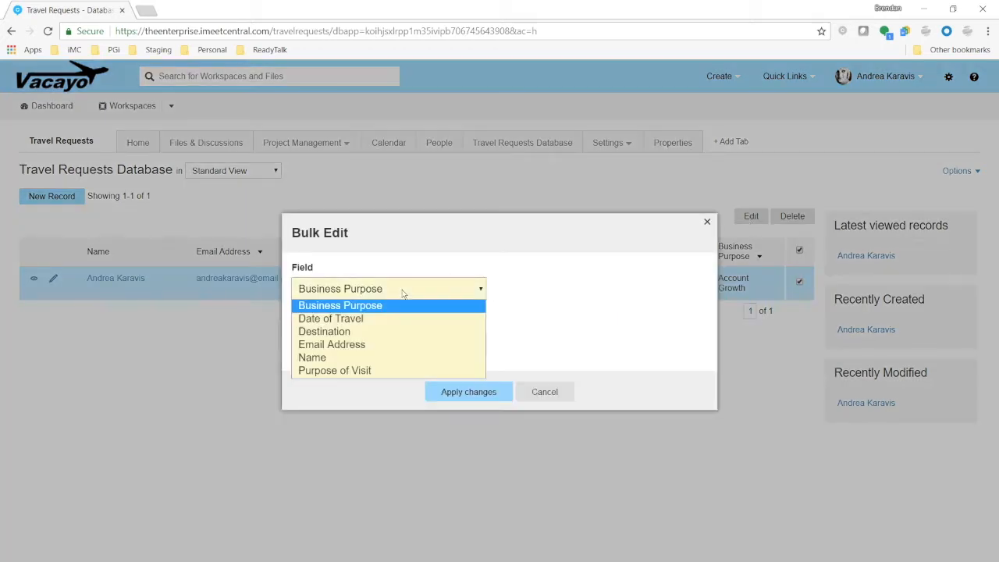
click(363, 370)
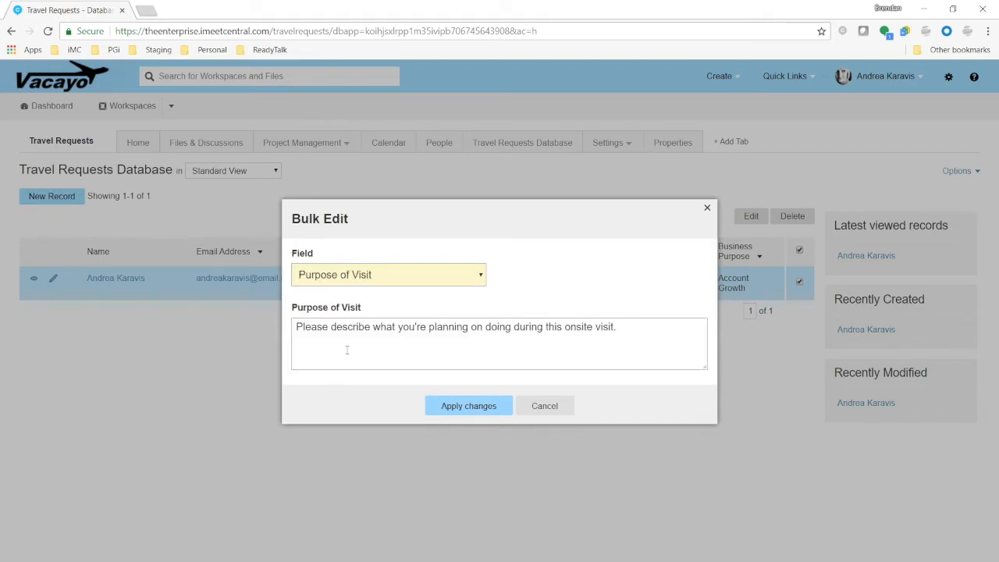
click(542, 405)
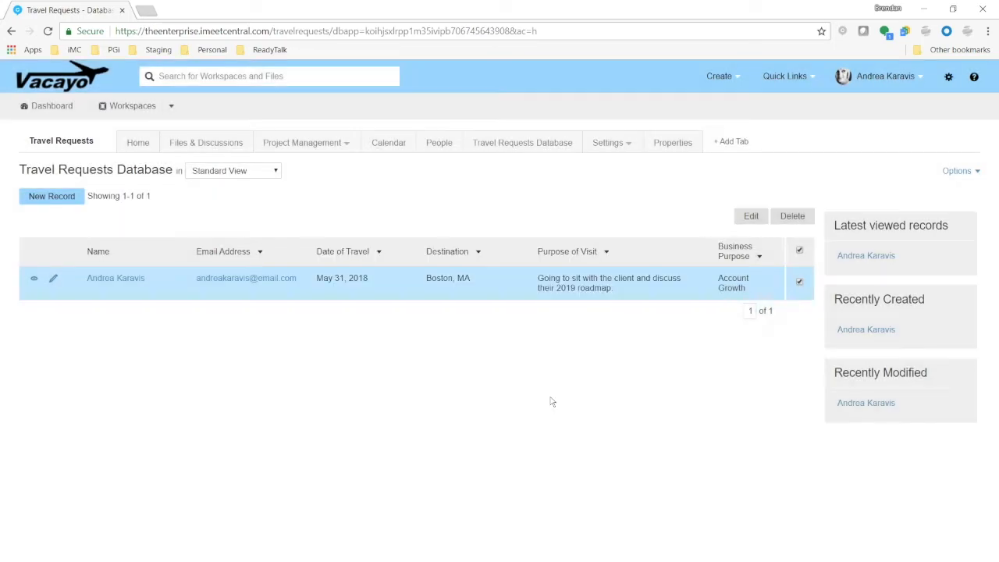
Bulk edit the selected record to set its Business Purpose to Schmooze
click(761, 218)
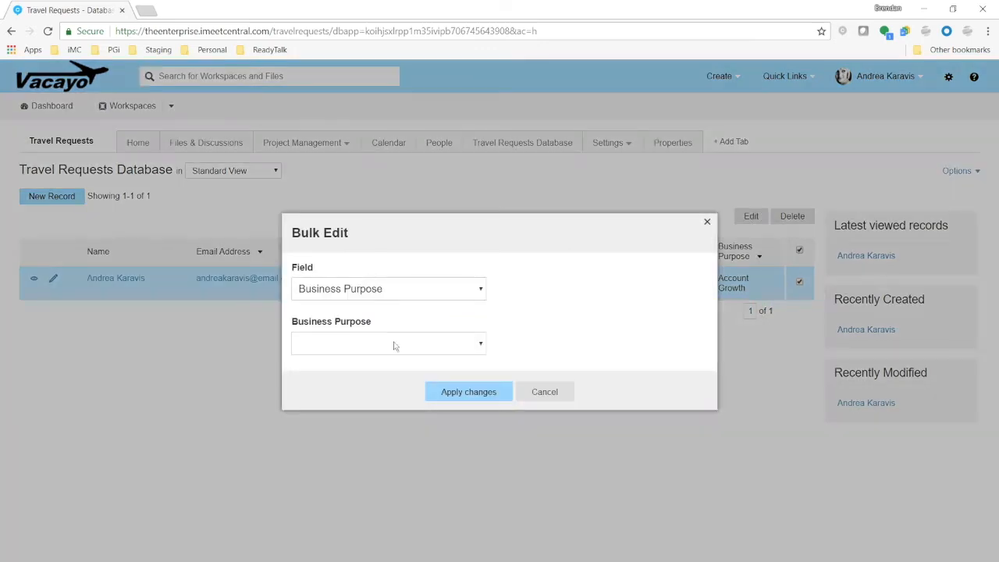
click(395, 347)
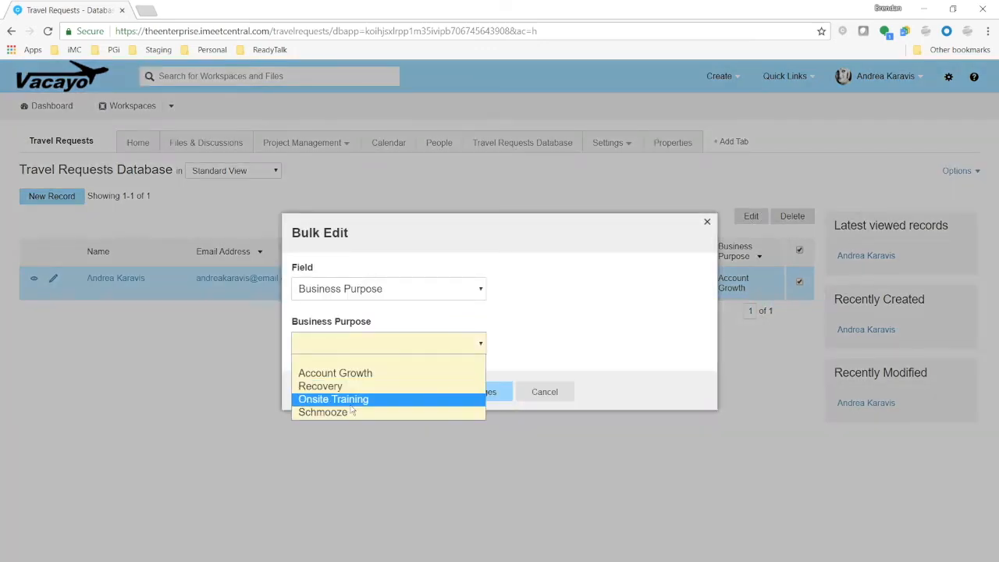
click(358, 422)
key(s)
click(460, 394)
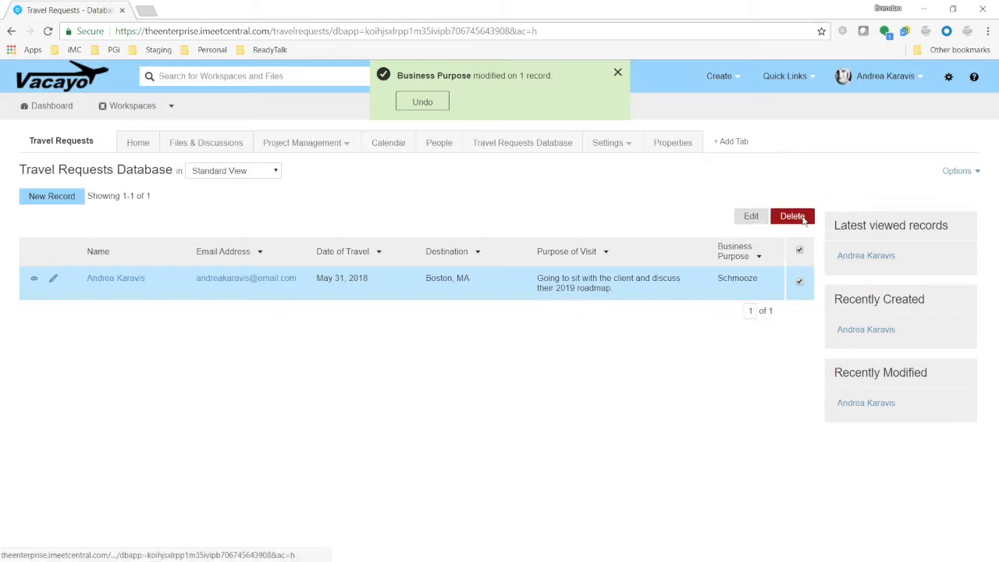
click(801, 286)
click(801, 285)
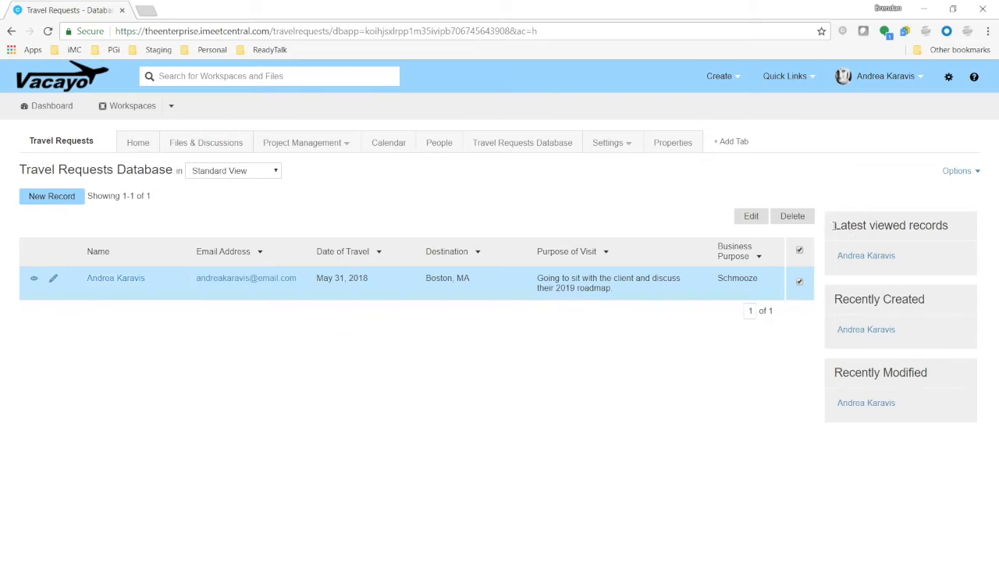
drag(834, 225, 951, 228)
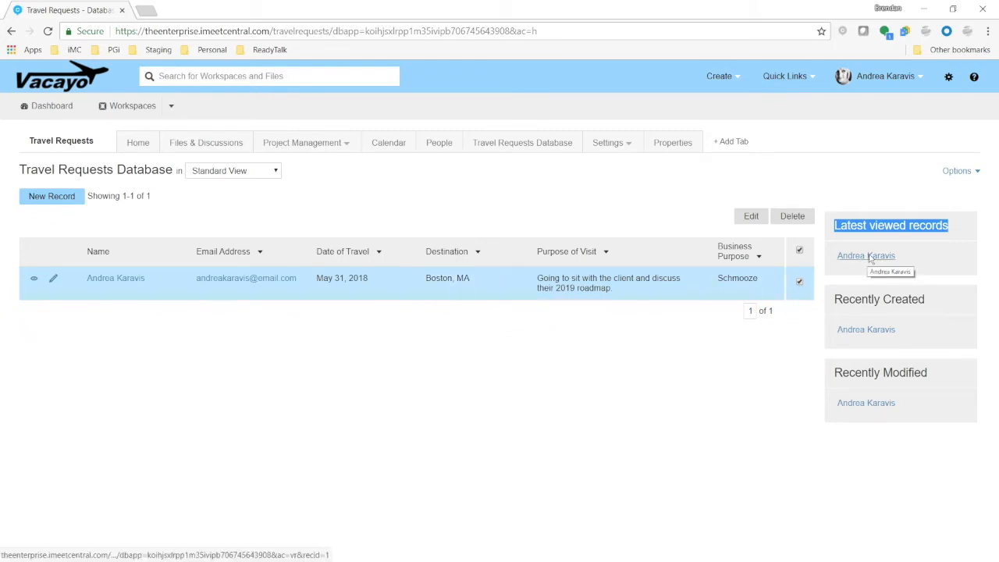
click(949, 258)
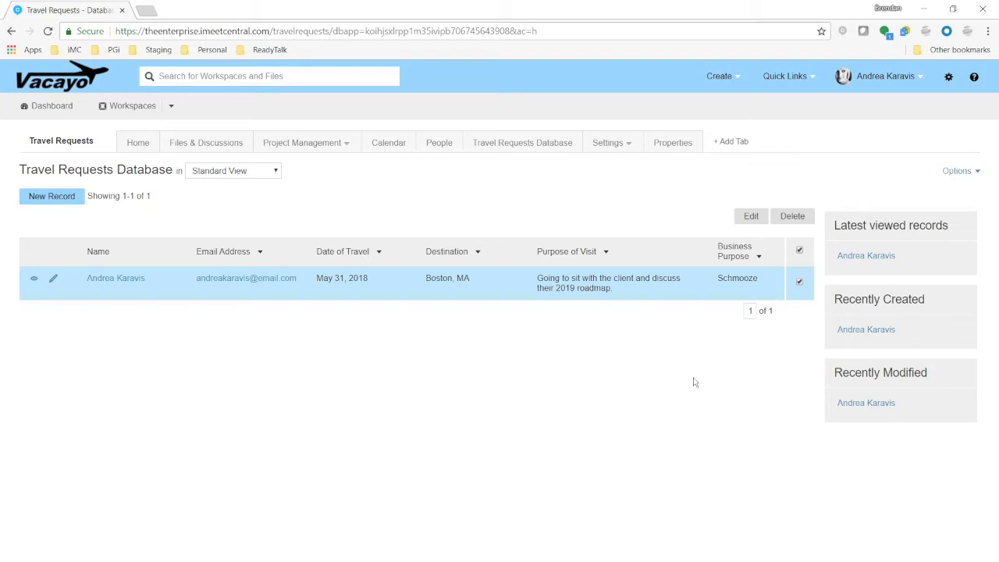
Open the database settings and turn off the Files and/or Discussions tab for records, saving the change
click(959, 173)
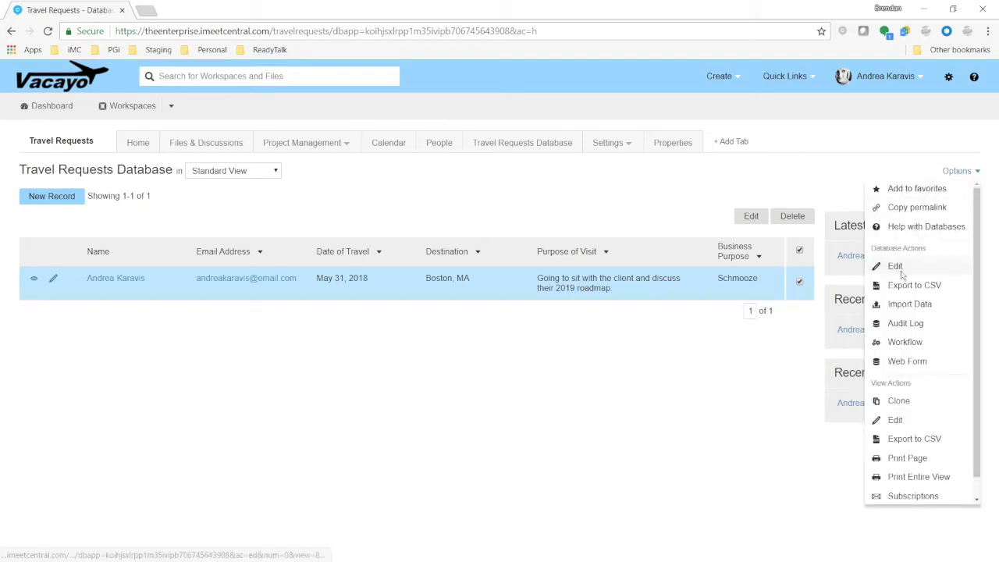
drag(871, 249, 931, 255)
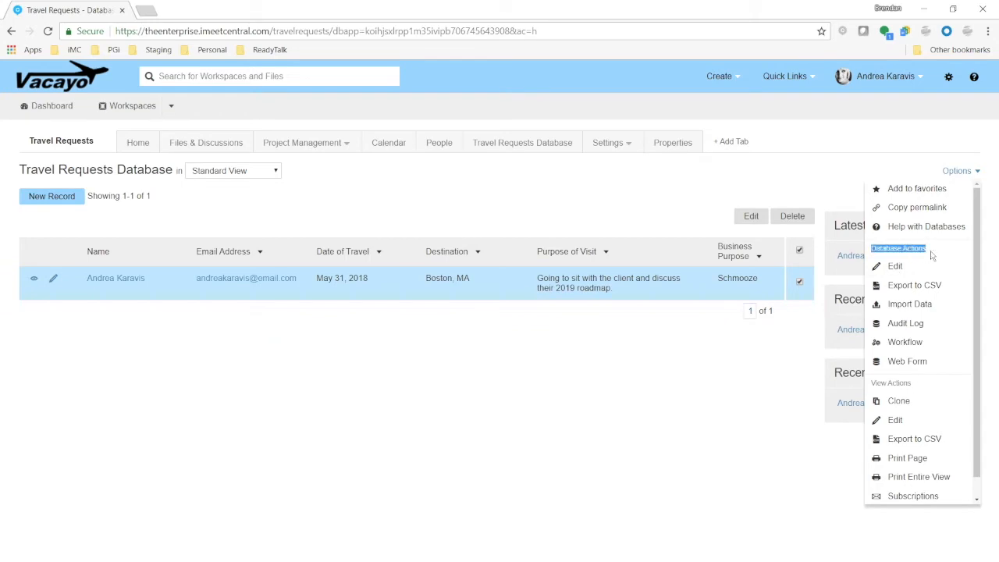
click(895, 266)
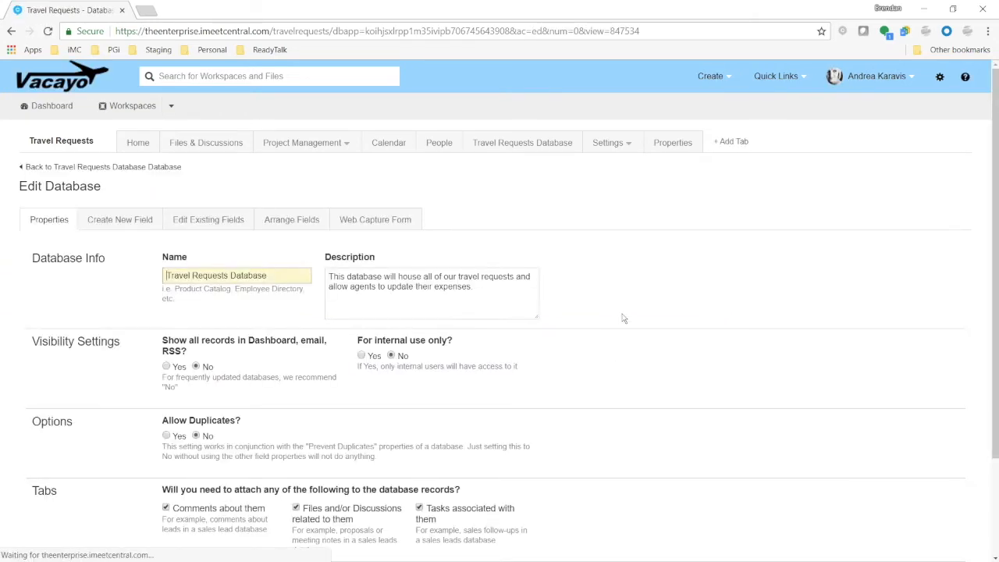
scroll(582, 323, down, 3)
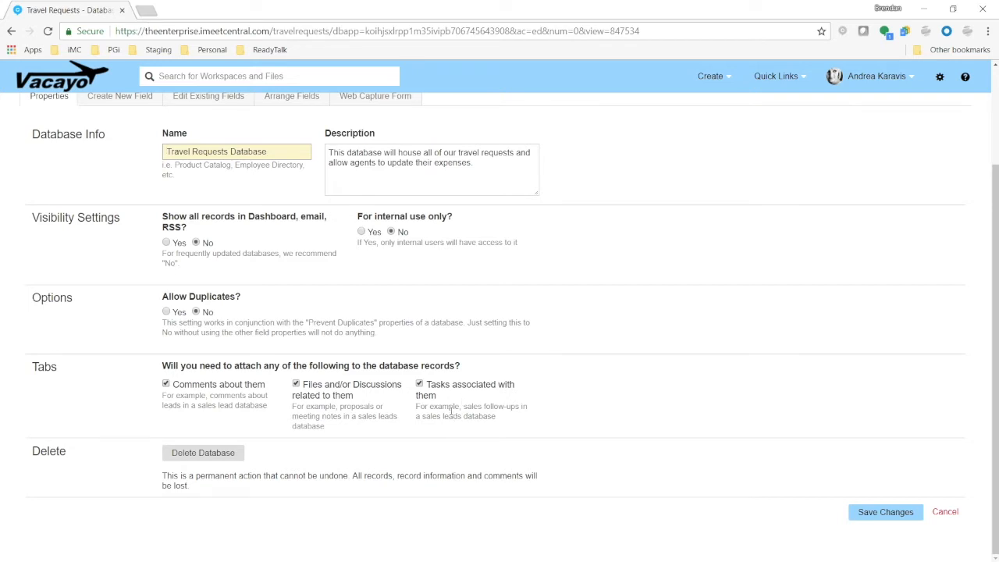
click(297, 387)
click(885, 512)
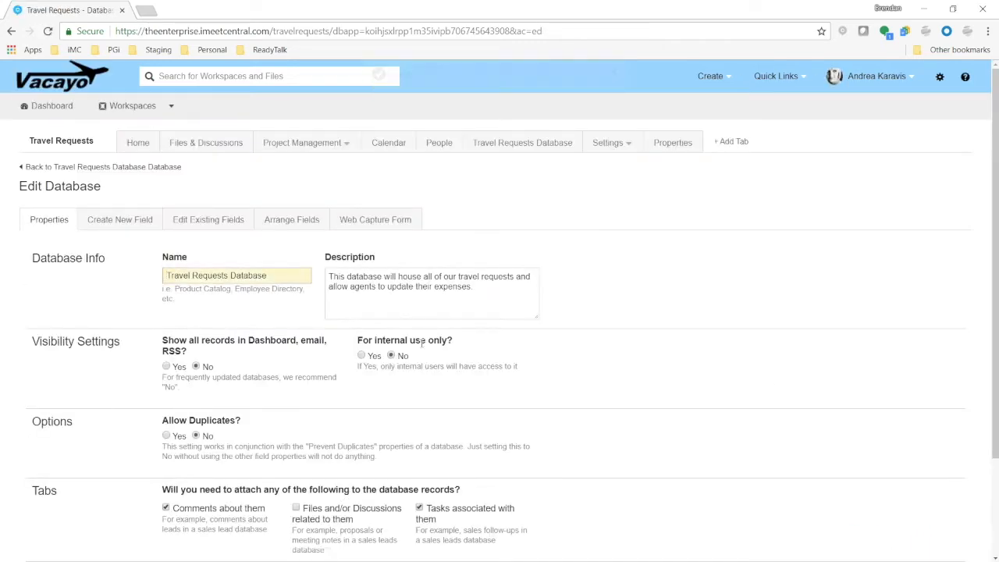
Add Marketing Opportunity as a new choice in the Business Purpose field and update the fields
click(134, 224)
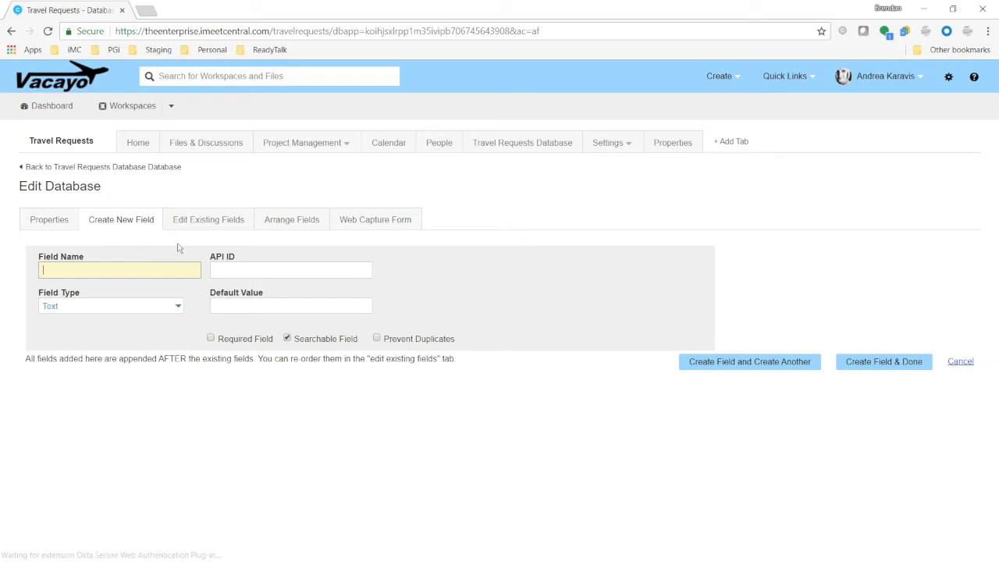
click(230, 218)
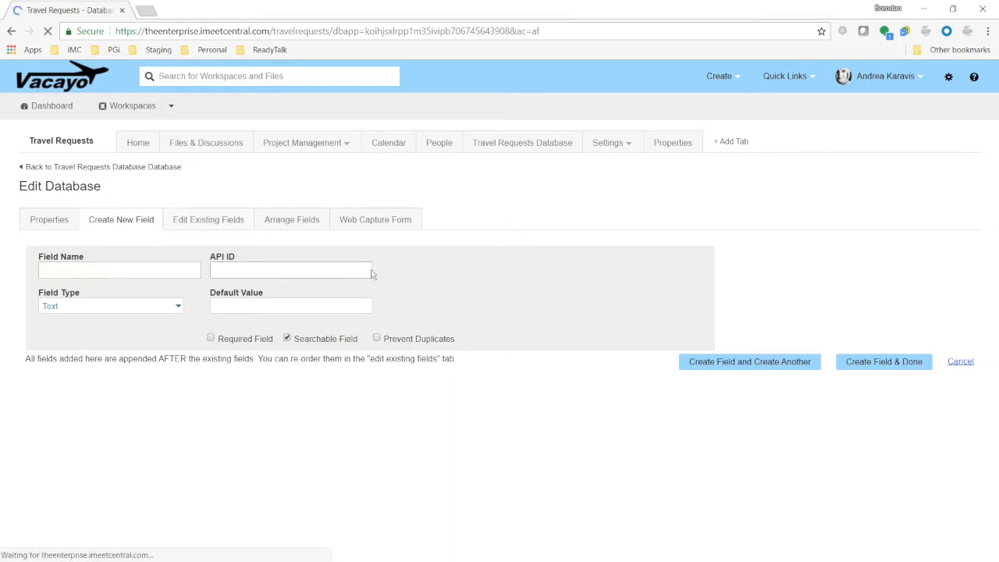
scroll(441, 303, down, 1)
scroll(441, 302, down, 5)
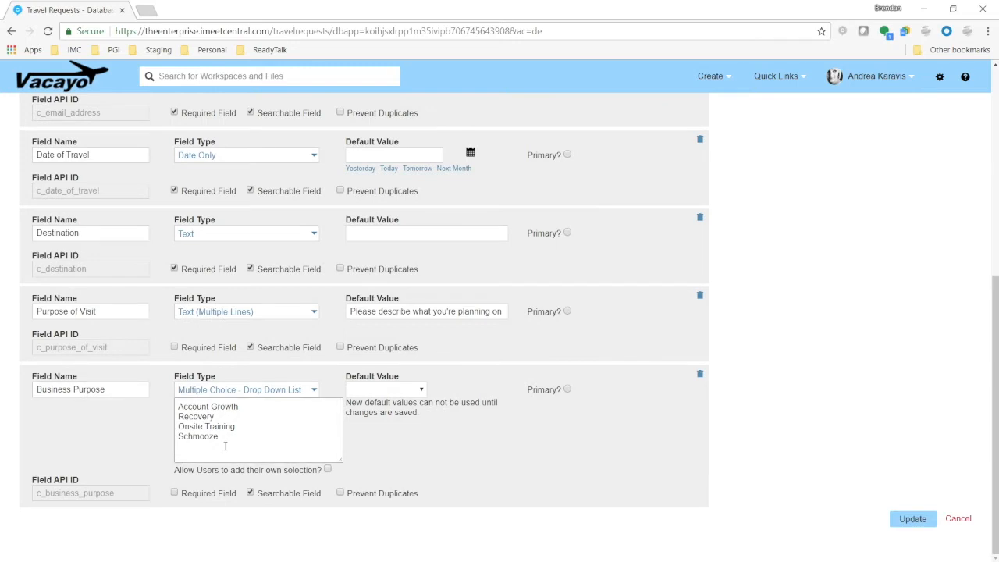
click(224, 441)
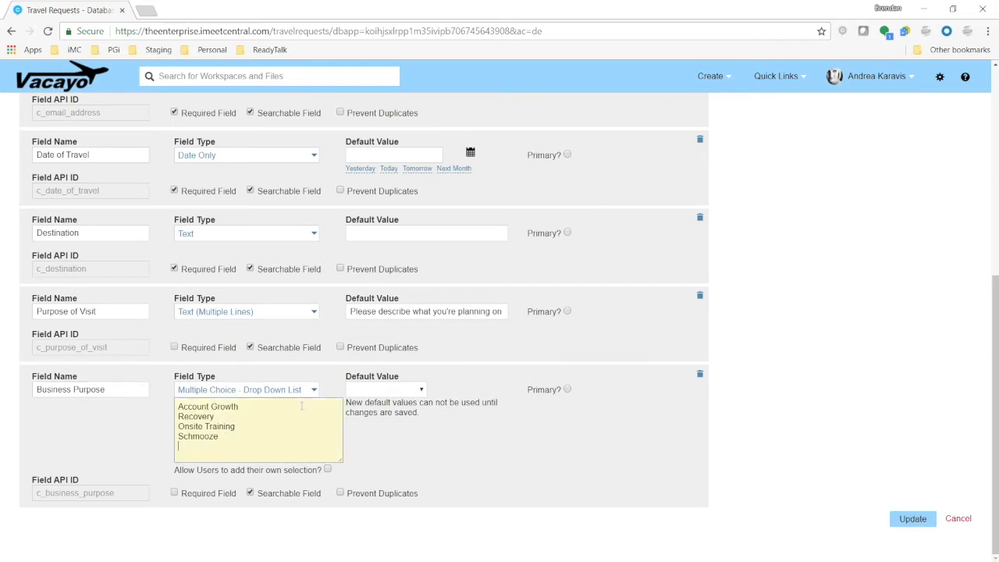
key(Return)
text(Marketing Opportunity)
click(912, 518)
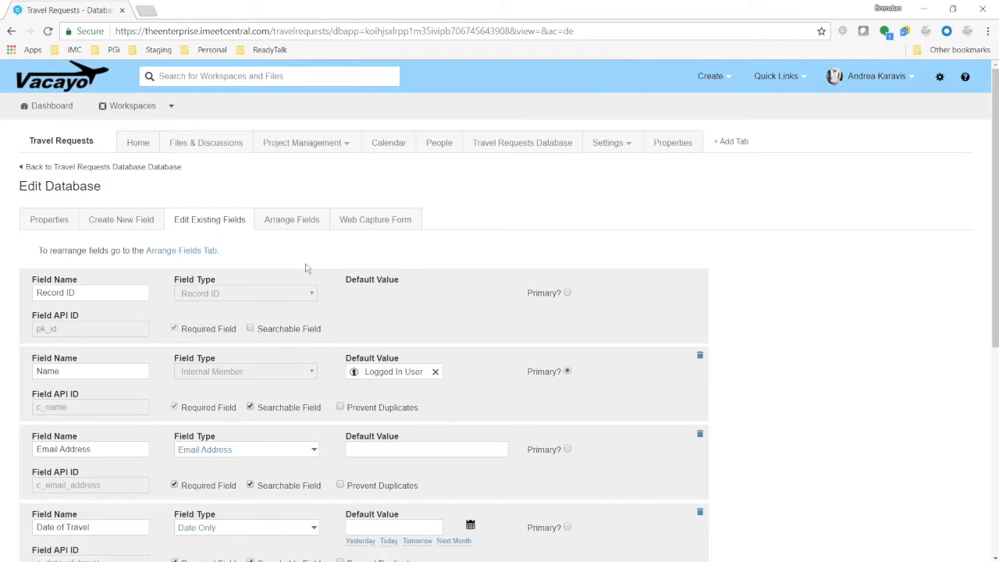
In the viewing layout, move Business Purpose beside Name and make Destination span the full width
click(309, 221)
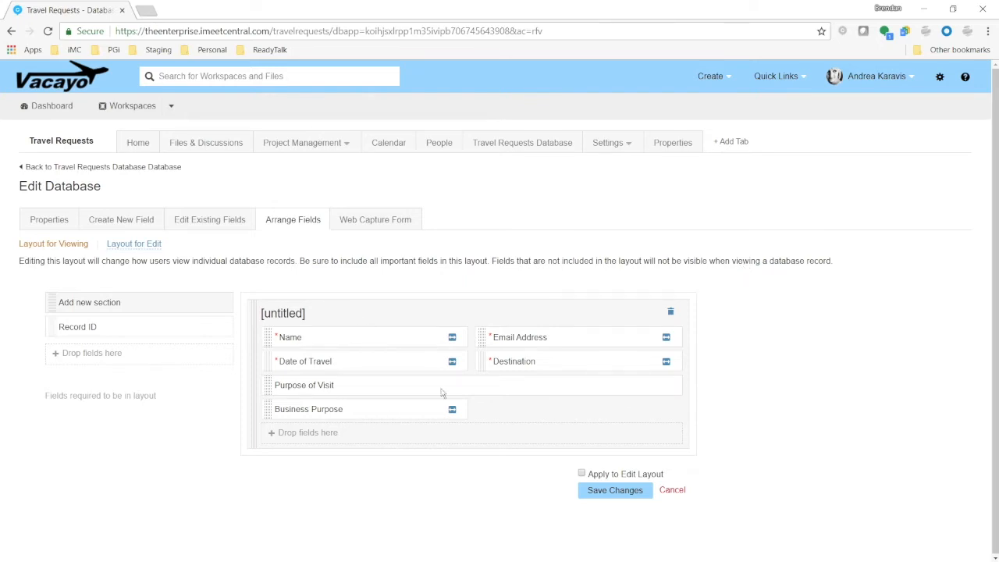
click(371, 336)
drag(269, 419, 484, 343)
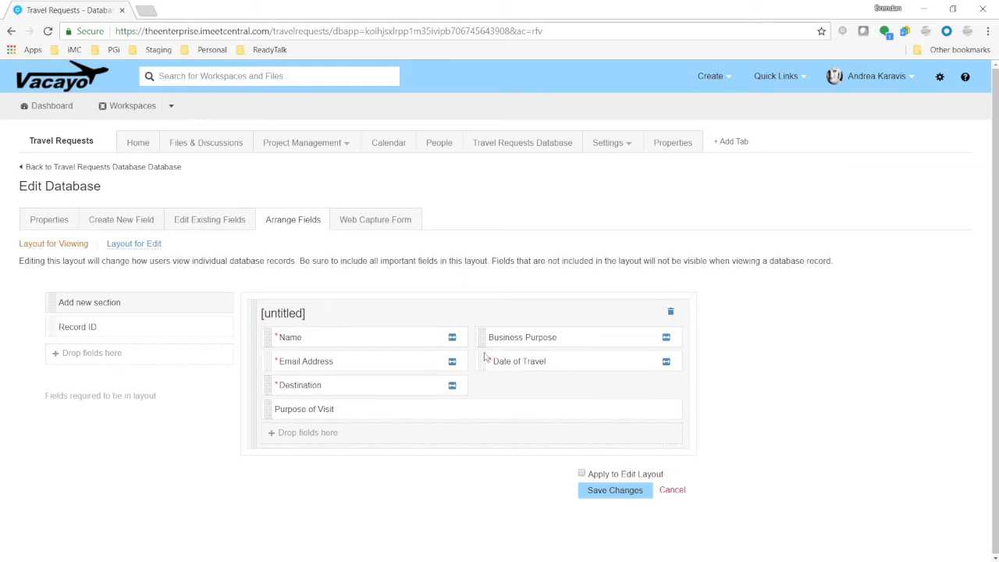
click(453, 385)
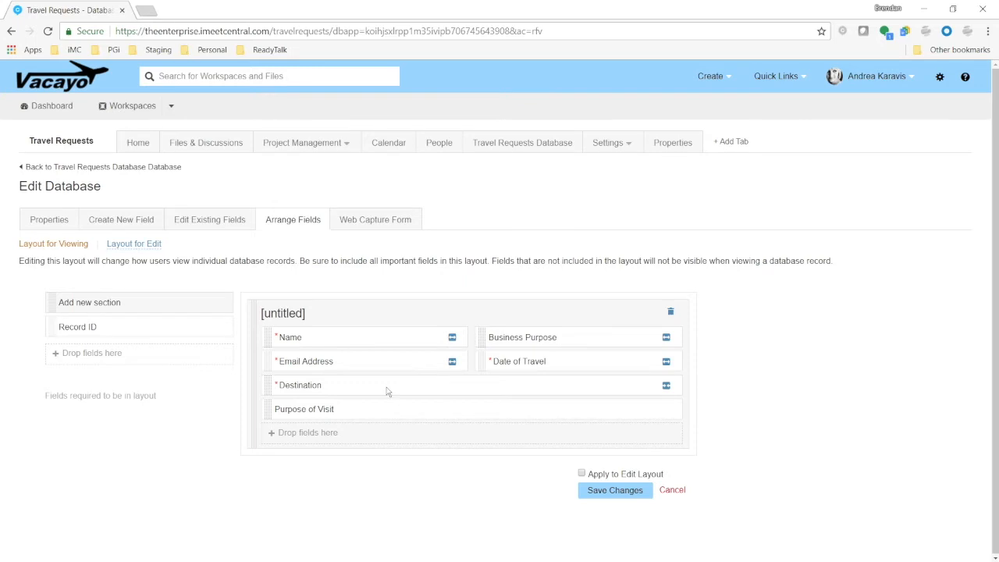
Rename the untitled layout section to Travel Details
double_click(290, 313)
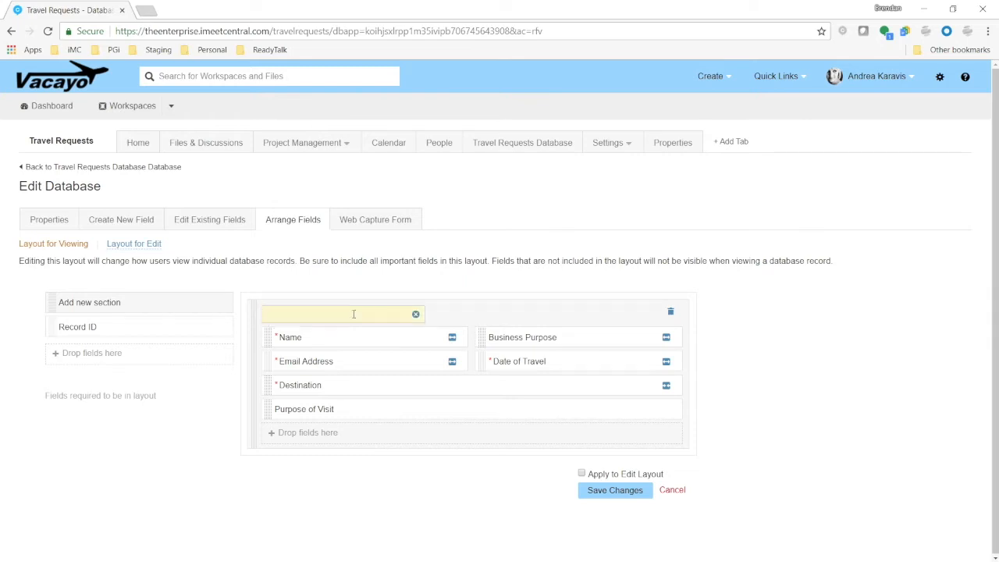
text(Travel Details)
key(Return)
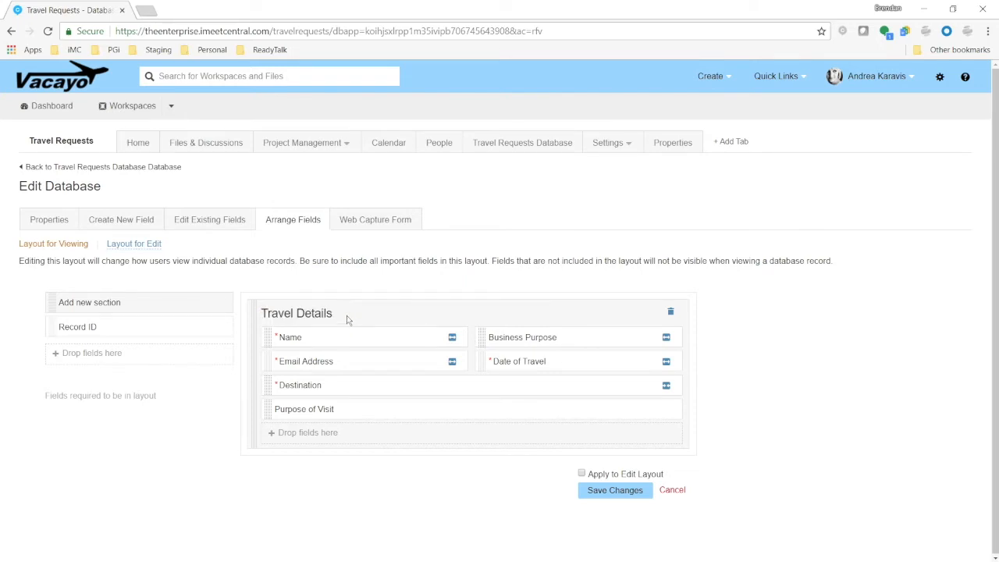
Save the viewing layout changes
click(581, 473)
drag(589, 473, 663, 479)
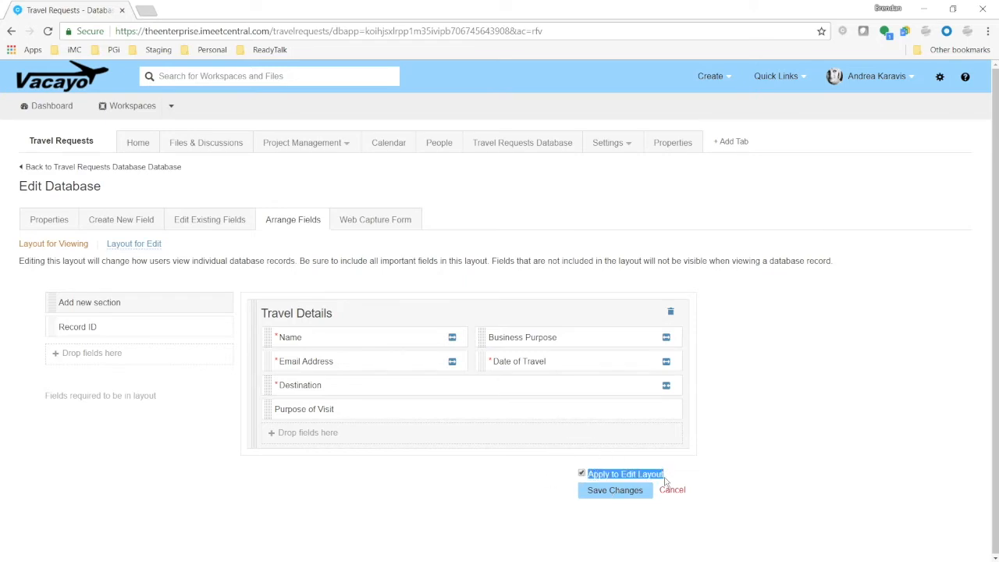
click(622, 496)
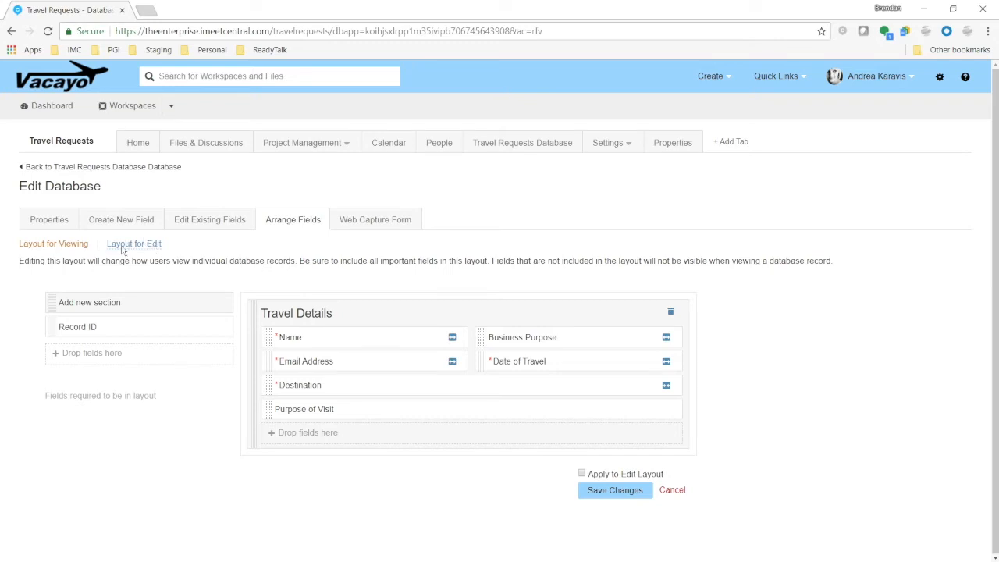
In the edit layout, remove Business Purpose from the form and save the changes
click(151, 247)
drag(483, 344, 183, 355)
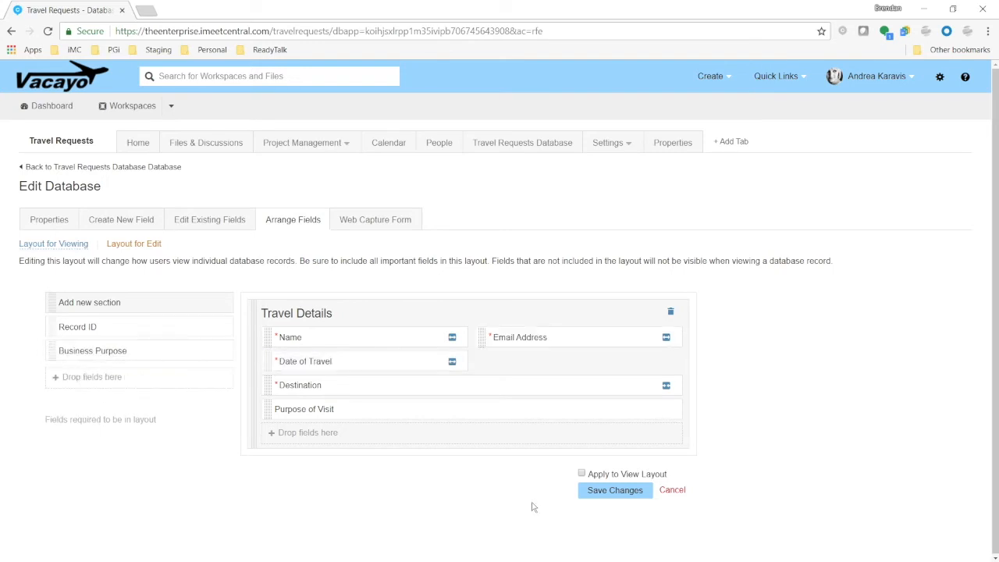
click(622, 495)
Start a new record in the Travel Requests Database and enter the requester's email address
click(522, 143)
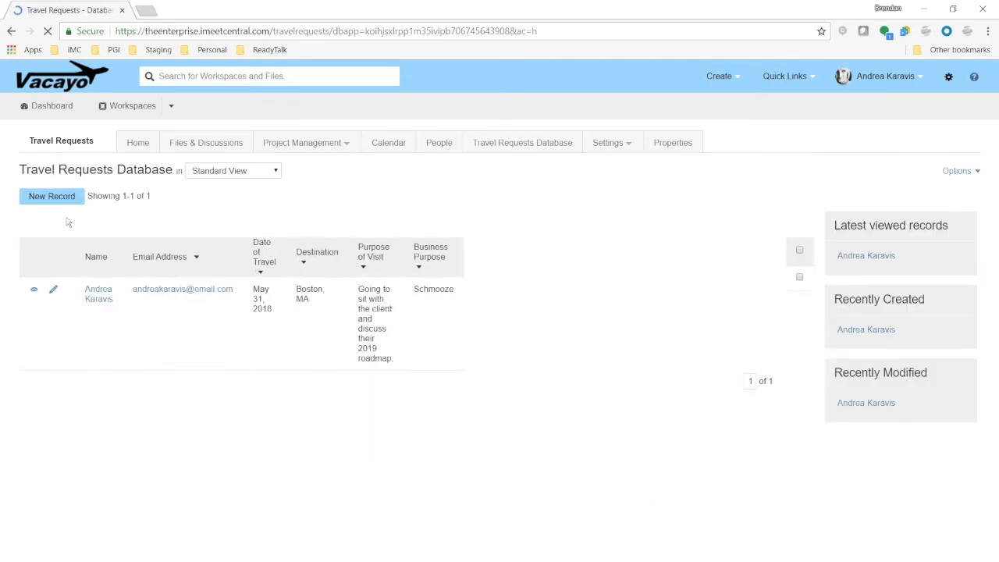
click(59, 194)
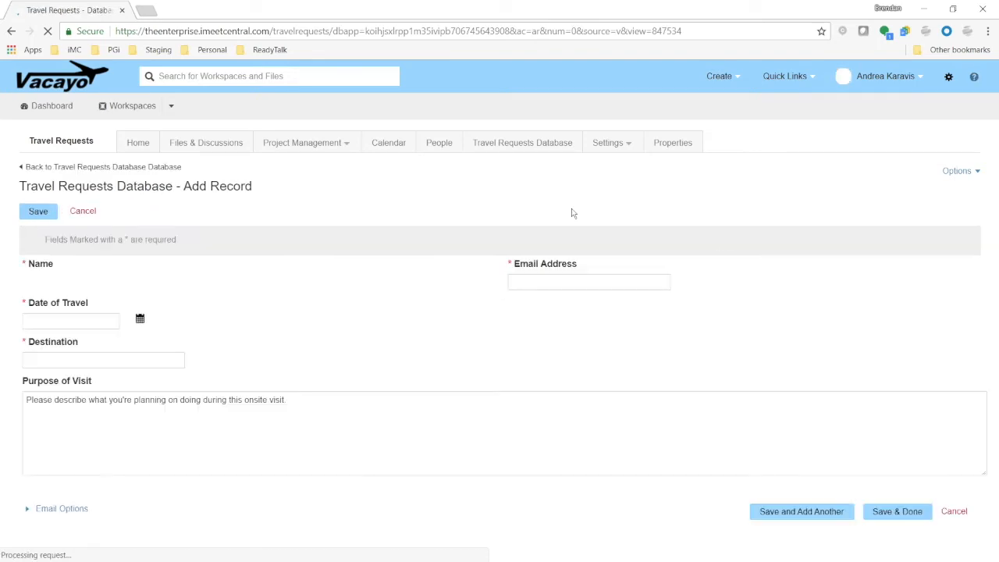
click(571, 284)
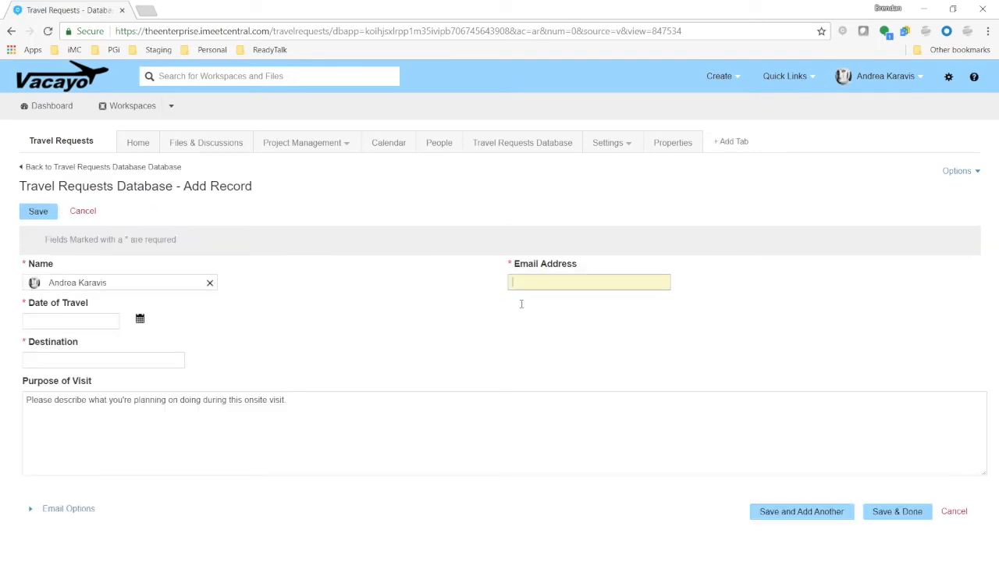
key(Tab)
Set the Date of Travel to May 23, 2018 and the Destination to Las Vegas
click(140, 319)
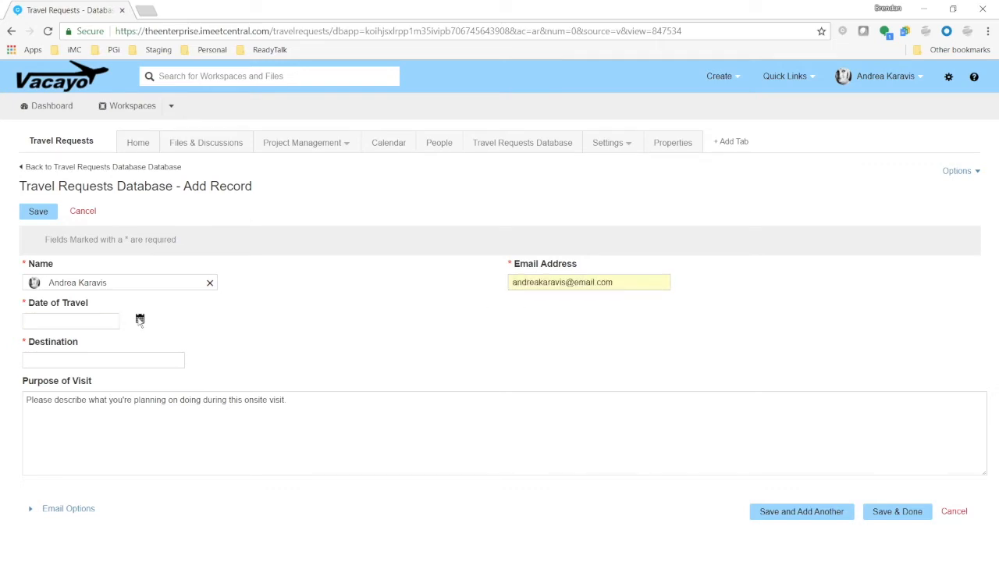
click(202, 397)
key(Tab)
text(Las Vegas)
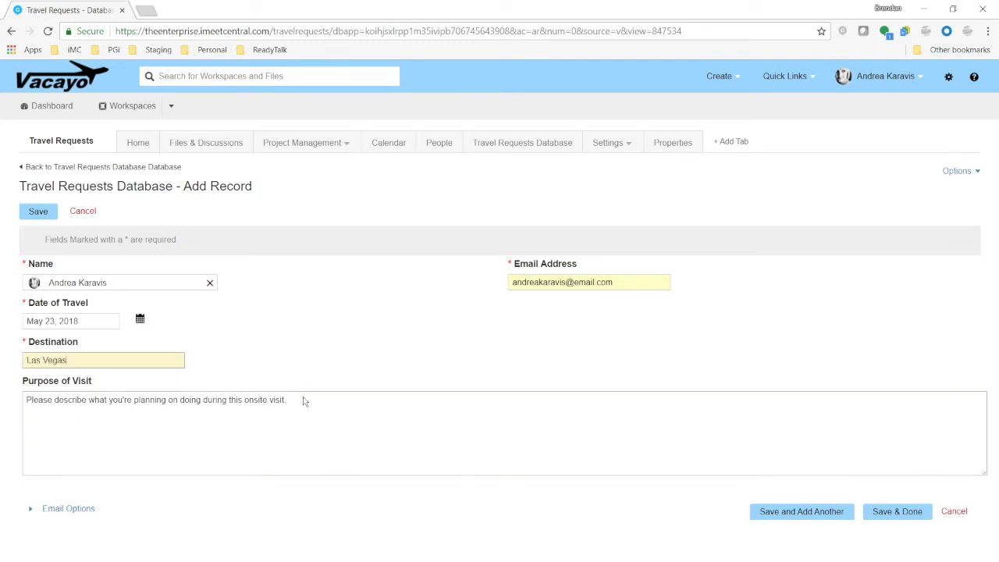
Replace the Purpose of Visit placeholder with "Very serious business." and save the new record
drag(301, 399, 25, 399)
text(V)
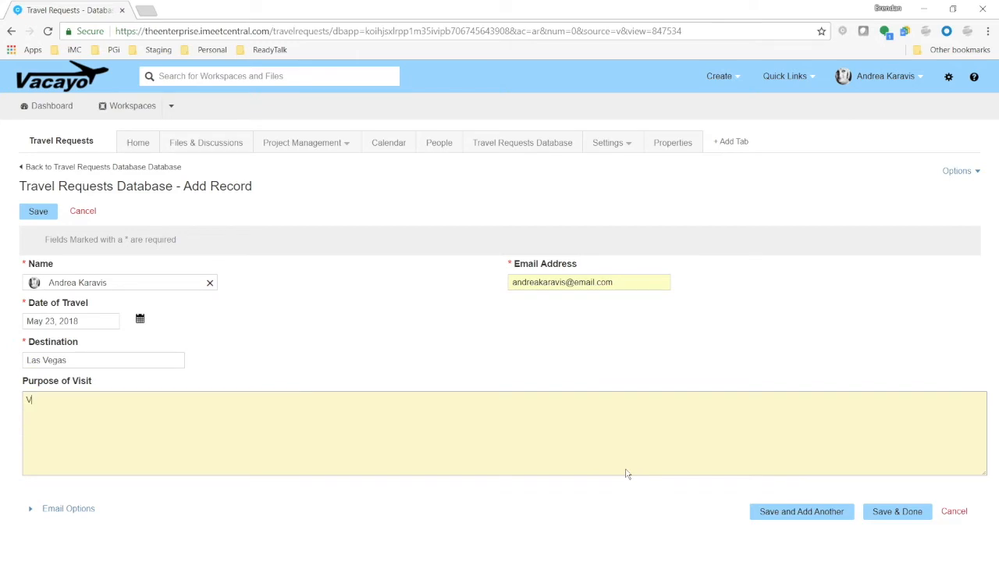
text(ery serious business.)
click(898, 512)
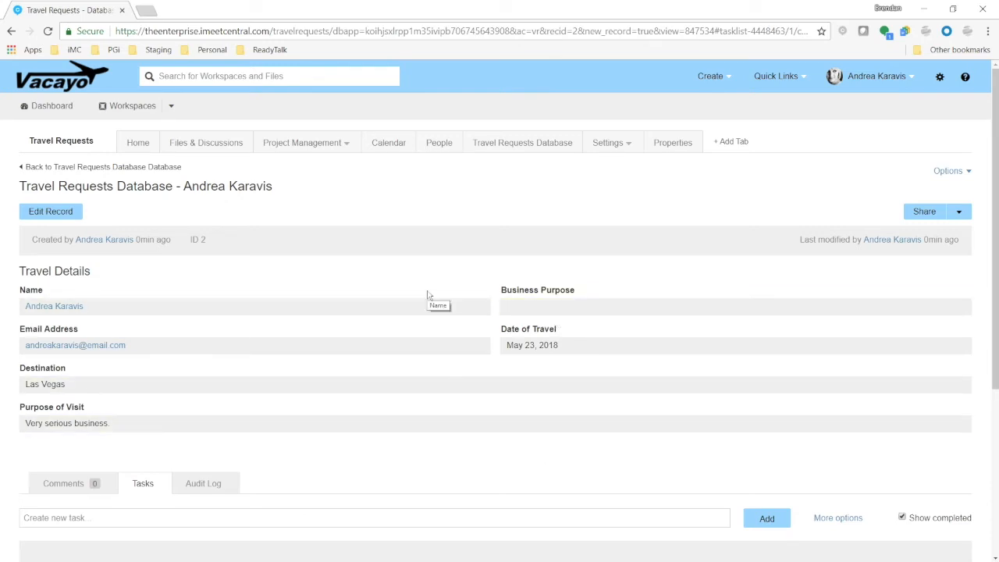
Return to the database list, reopen the database's Arrange Fields settings and save the viewing layout
click(556, 145)
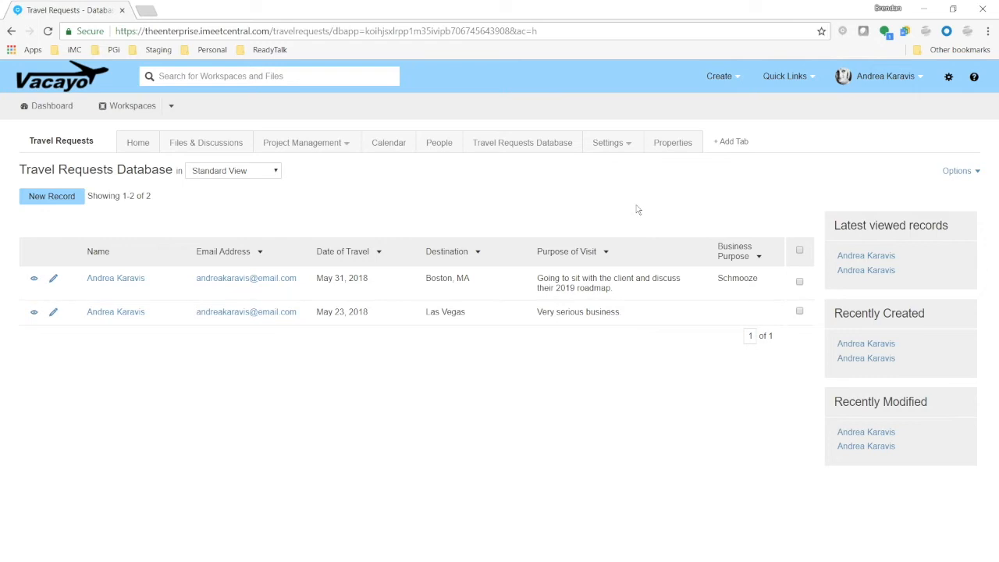
click(965, 172)
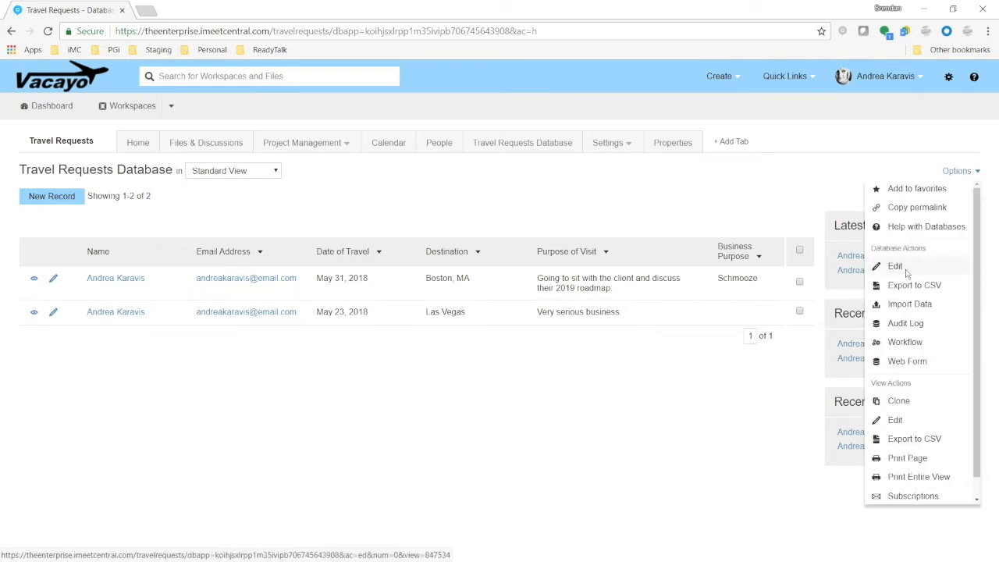
click(907, 269)
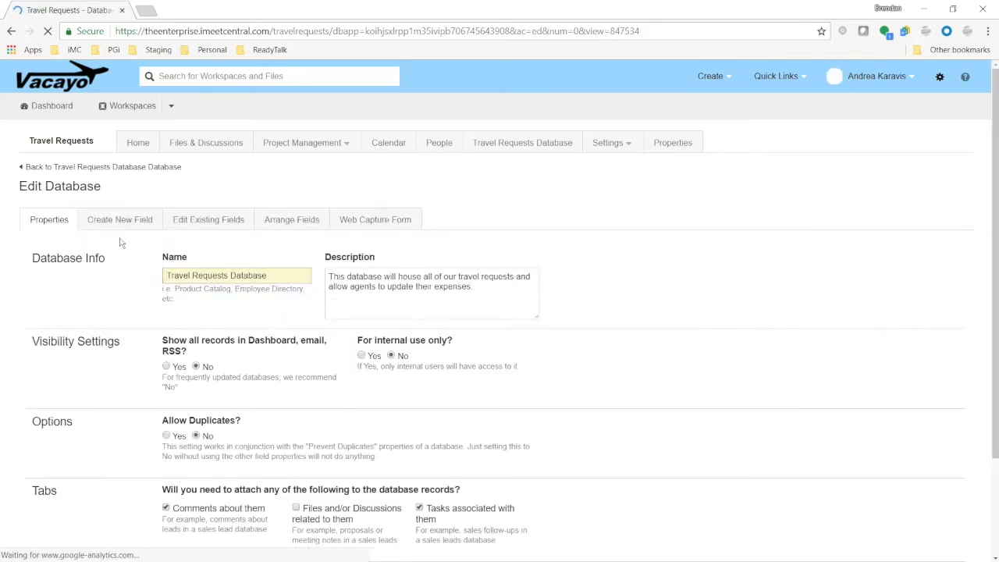
click(304, 226)
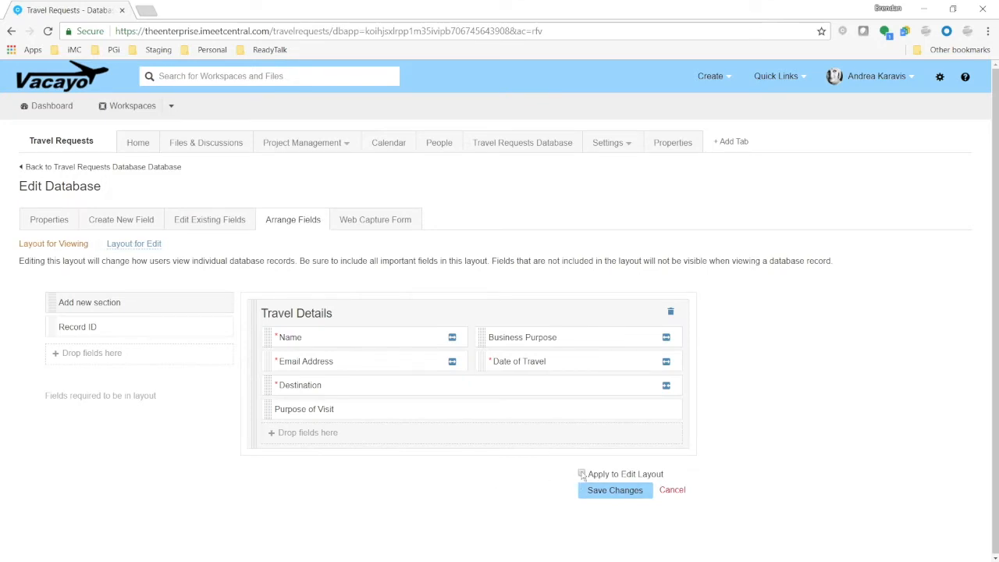
click(599, 492)
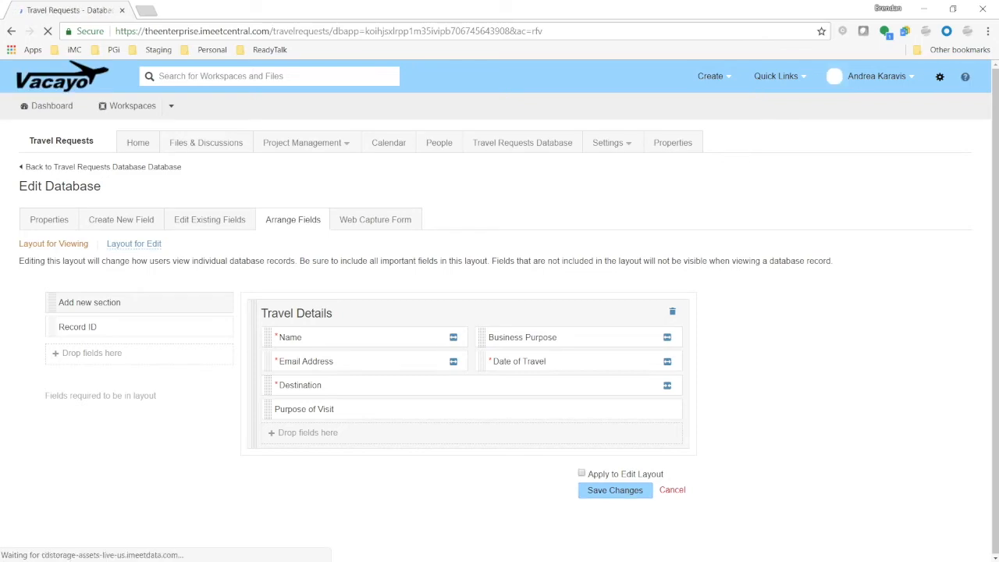
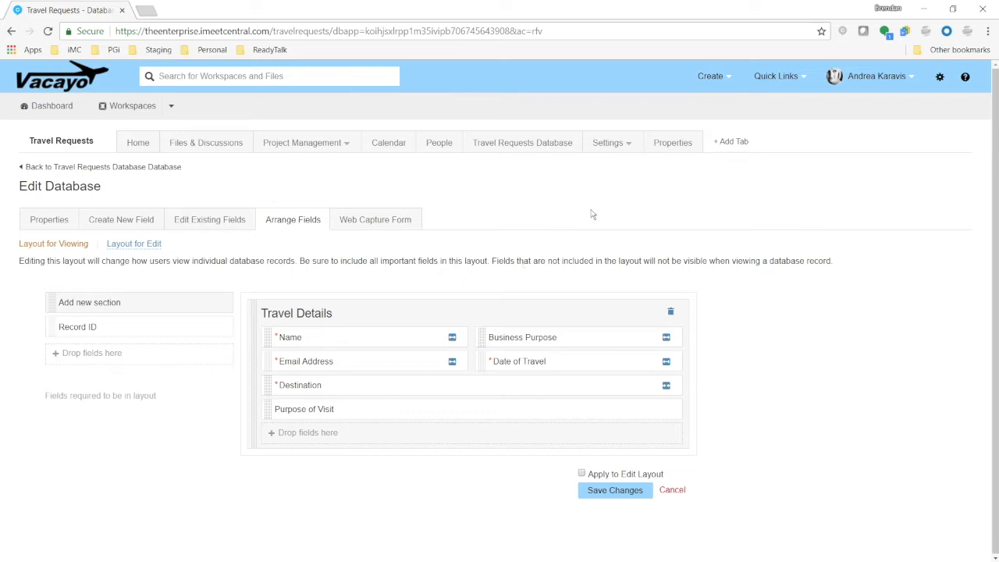
Enable the Database tab in the workspace's system tab options
mouse_move(633, 153)
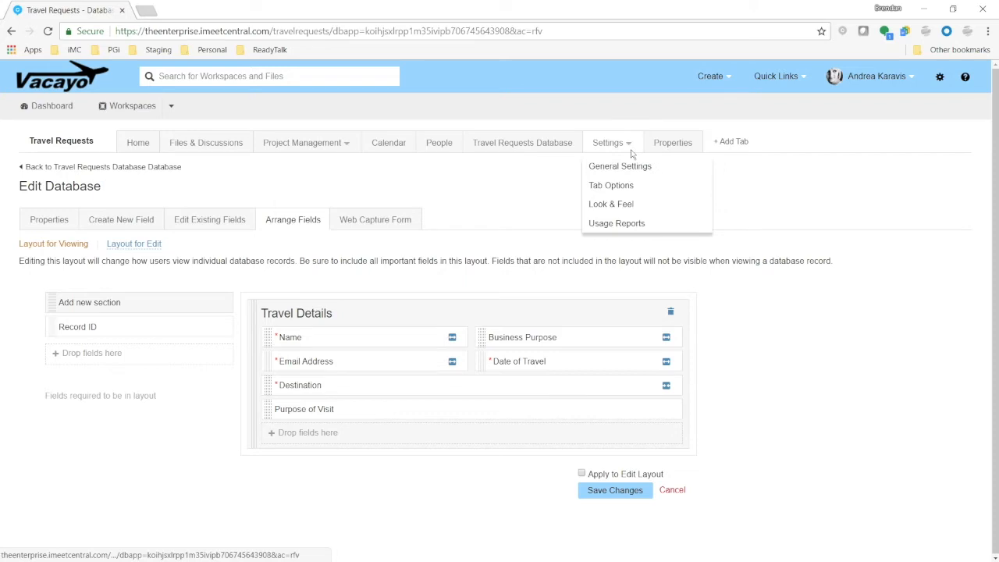
click(636, 193)
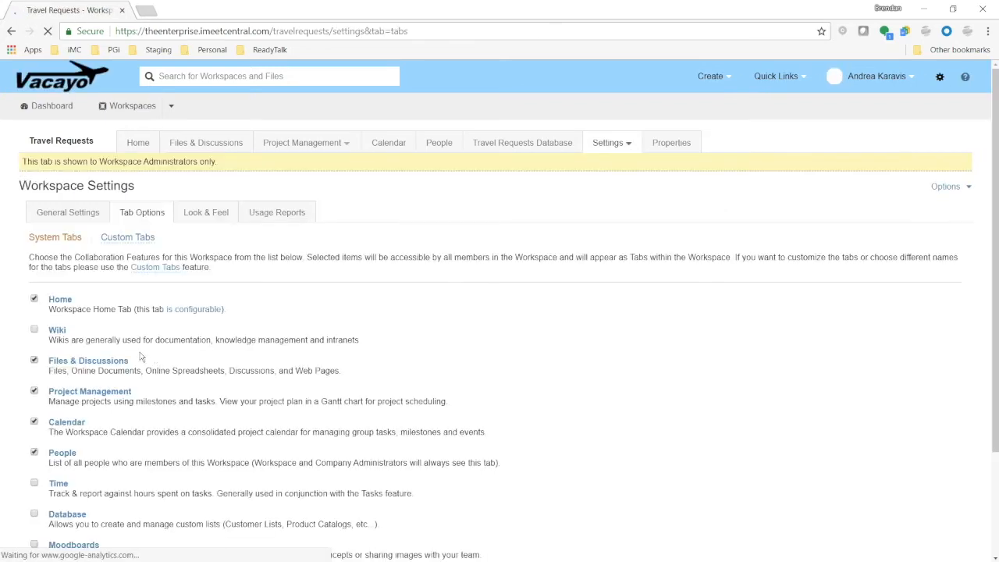
scroll(150, 441, down, 2)
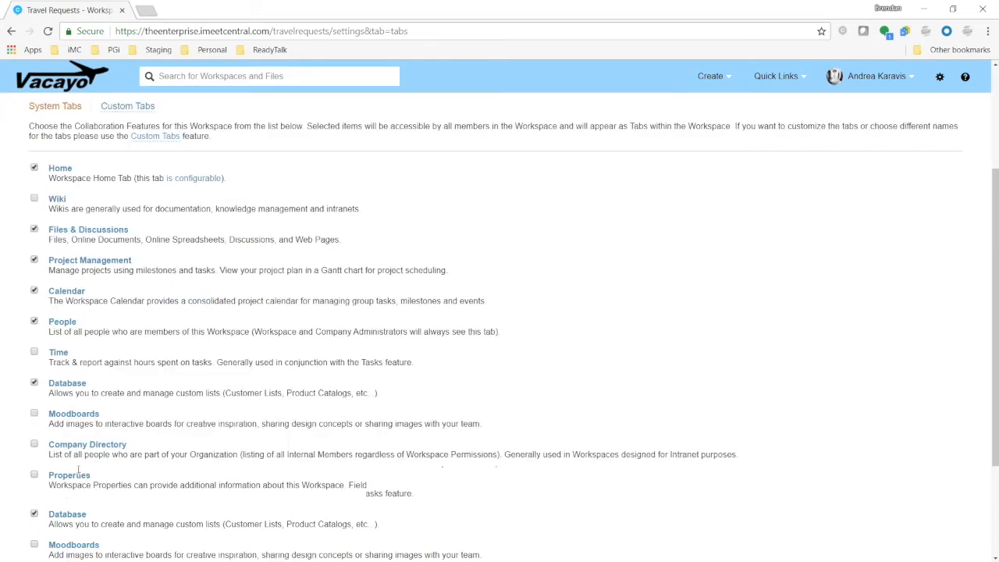
click(58, 515)
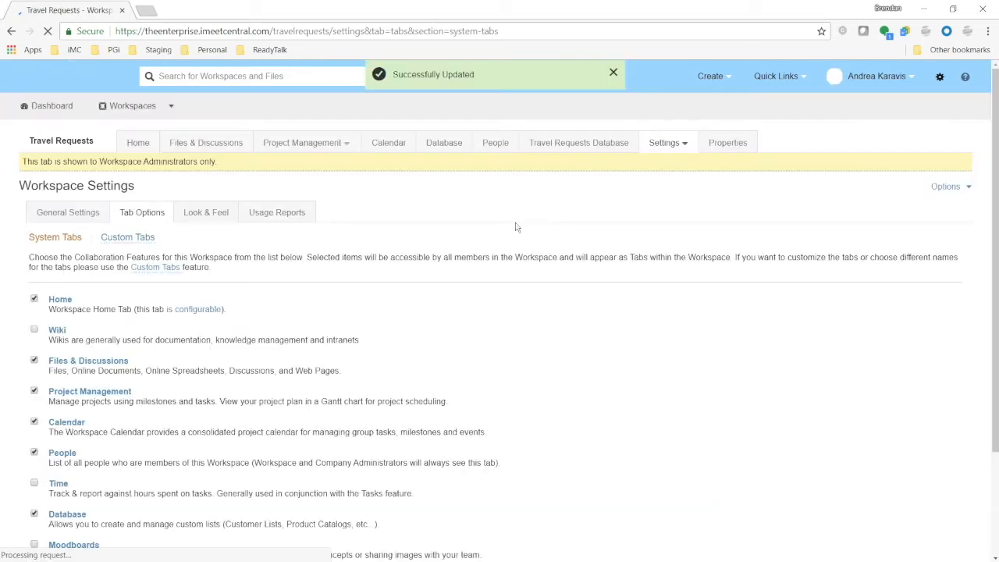
Create a new database from scratch named "Client Database" with the description "Keep track of all clients."
click(443, 143)
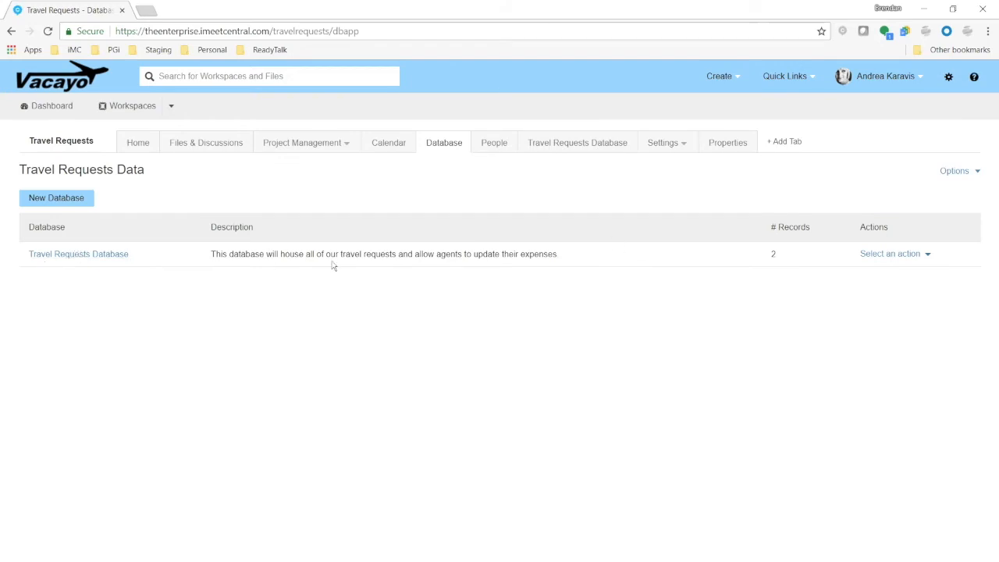
click(44, 199)
click(434, 373)
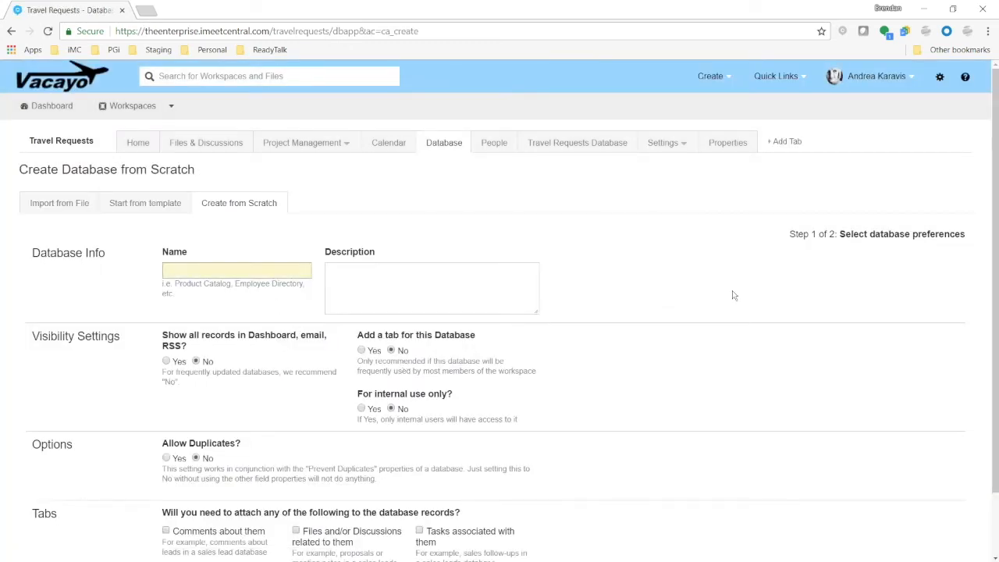
text(Call)
text(lient Database)
click(411, 275)
text(Keep track of all clients.)
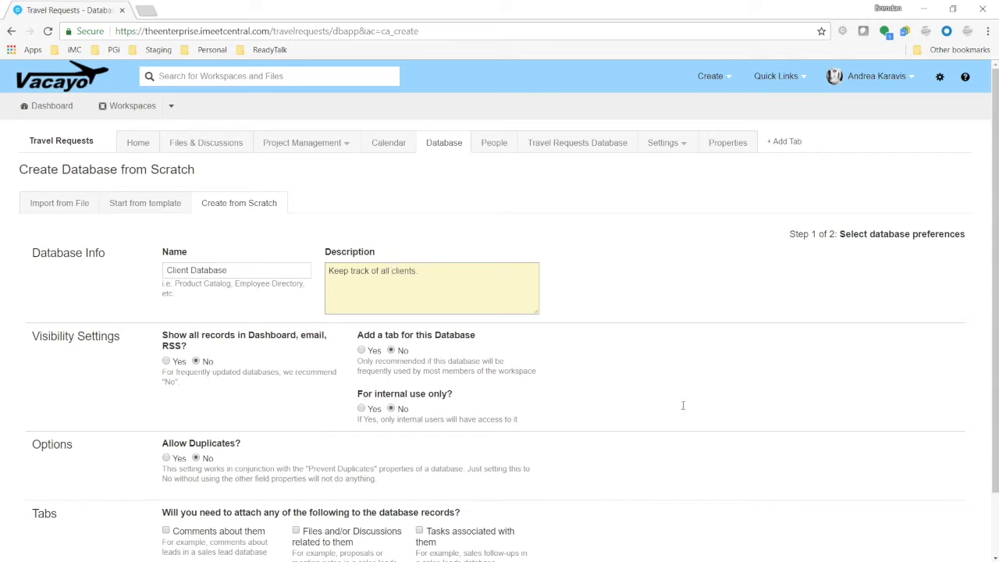
Allow comments, files and discussions, and tasks on the database records, and continue to field creation
scroll(683, 405, down, 2)
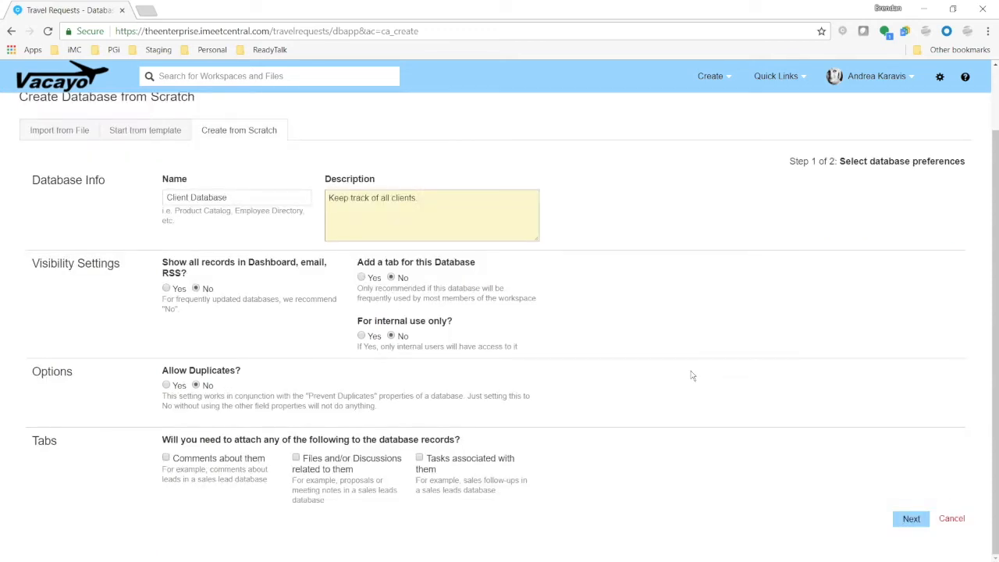
click(166, 458)
click(297, 459)
click(420, 458)
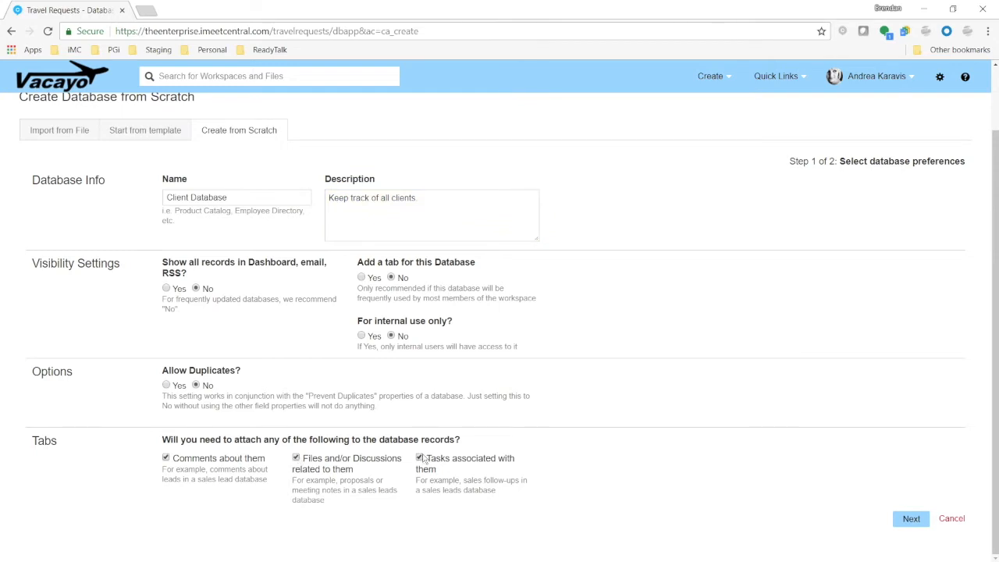
click(910, 519)
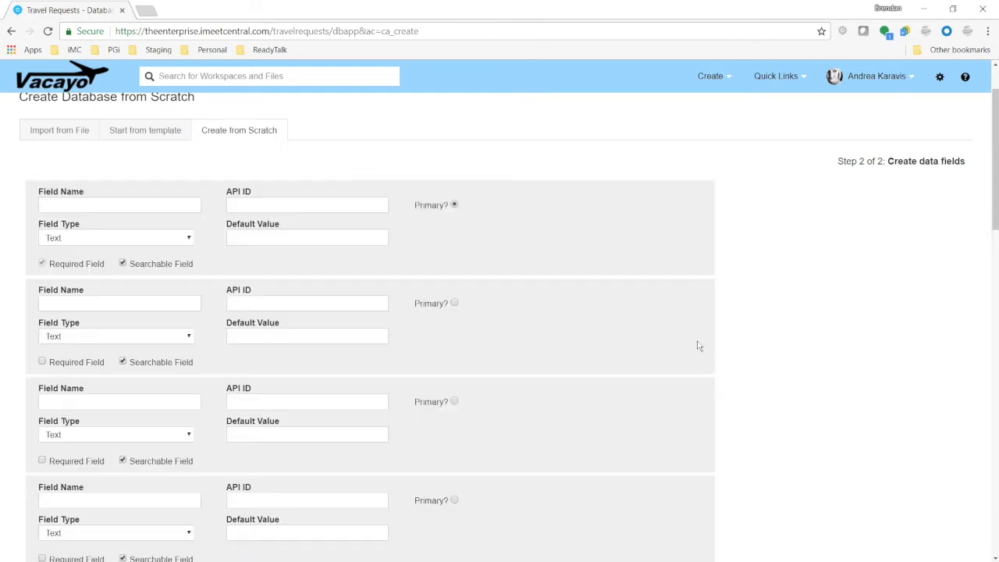
Name the first two fields "Client Name" and "Key Contact"
click(120, 206)
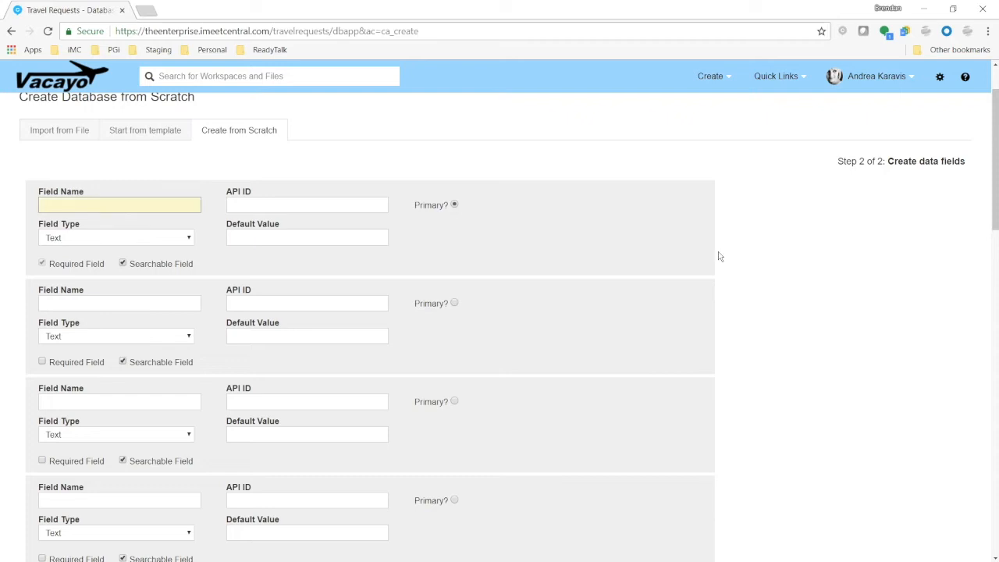
text(Client Name)
click(147, 306)
text(Key Contact)
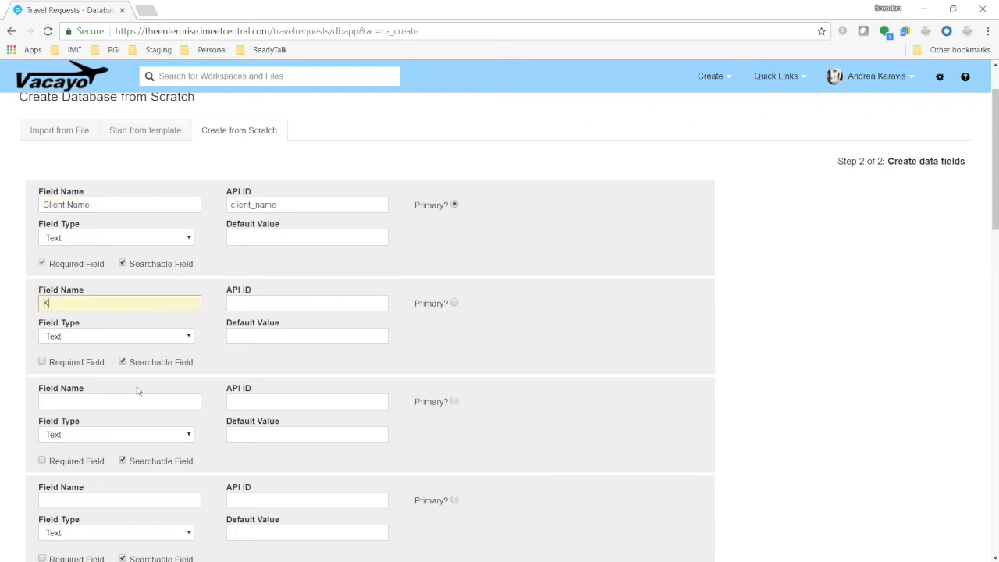
Add a third field named "Phone Number" with the Phone Number field type
click(152, 402)
text(Phone Number)
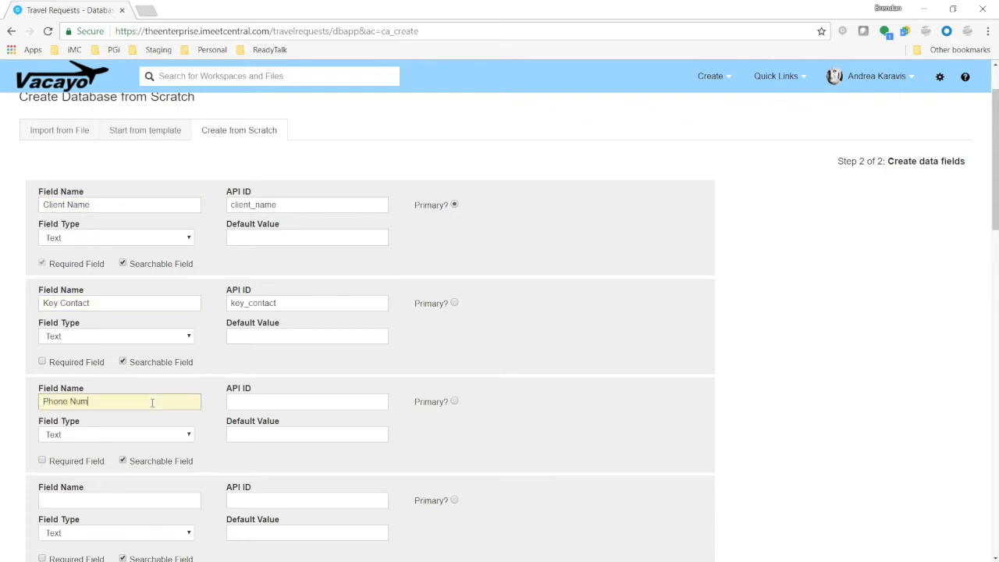
click(164, 434)
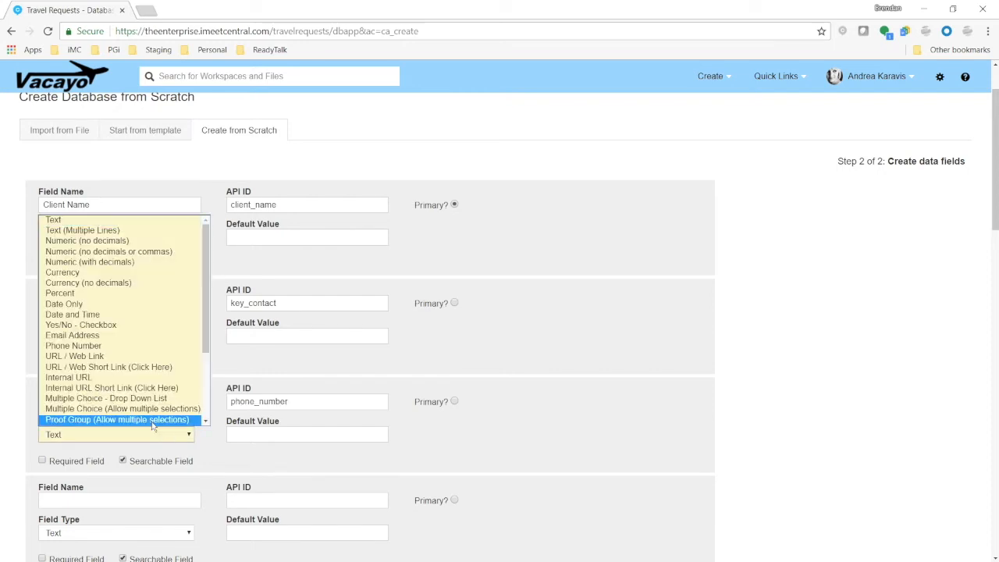
click(113, 345)
Add an "Address" field with the Text (Multiple Lines) field type
click(117, 499)
text(Address)
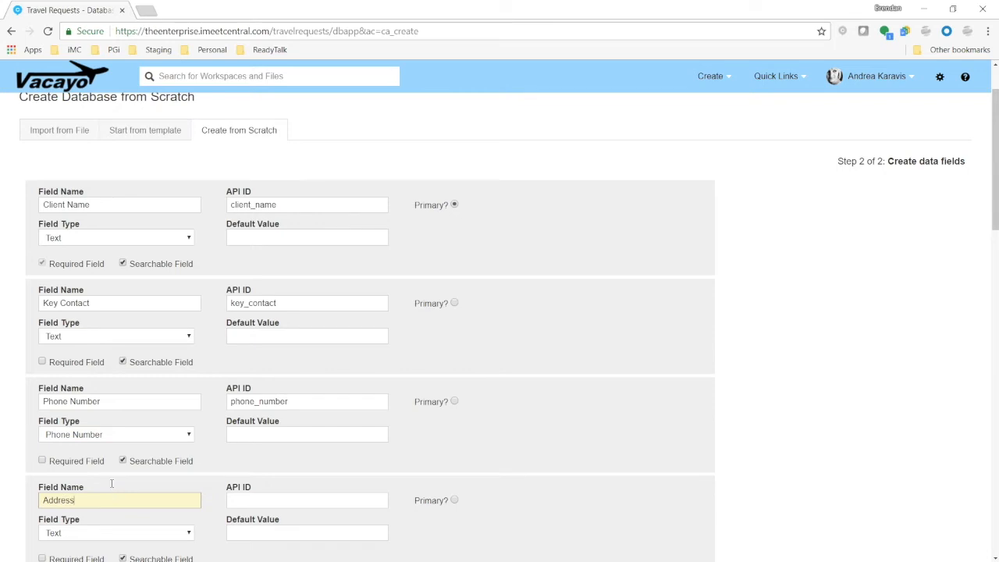
scroll(113, 488, down, 2)
click(180, 403)
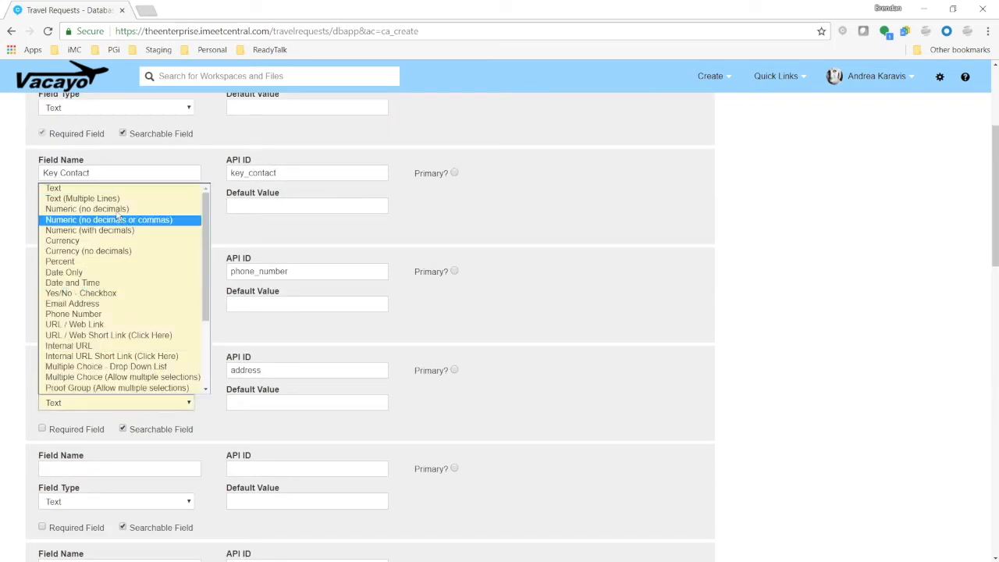
click(117, 188)
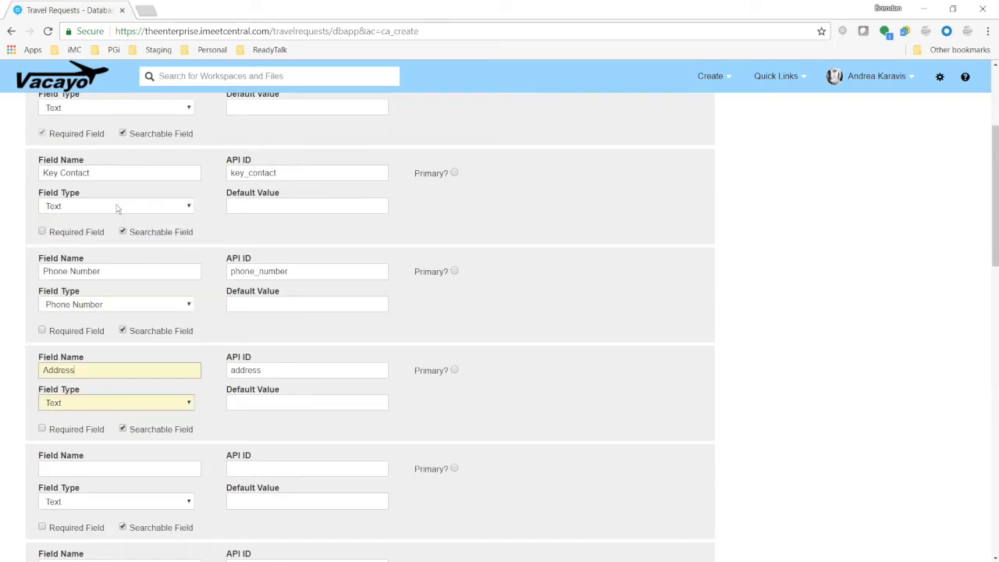
Add an "Industry" field with the Multiple Choice (Allow multiple selections) field type
click(143, 468)
text(Industry)
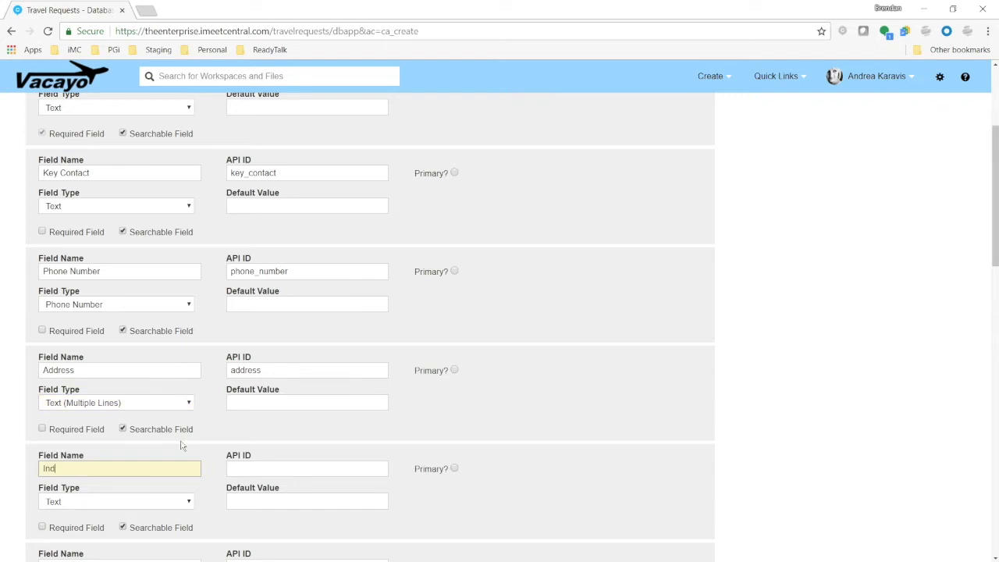
scroll(182, 441, down, 1)
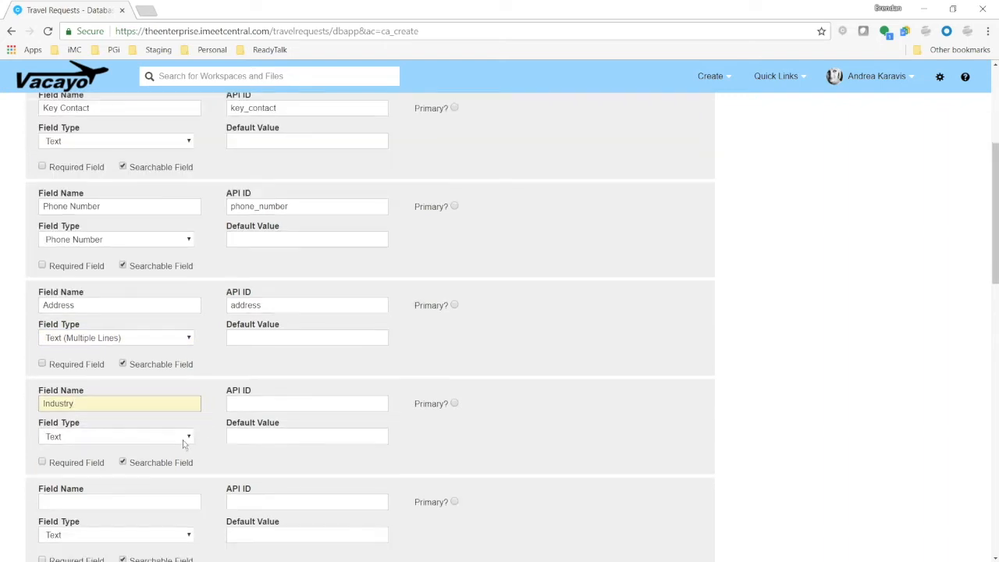
click(154, 437)
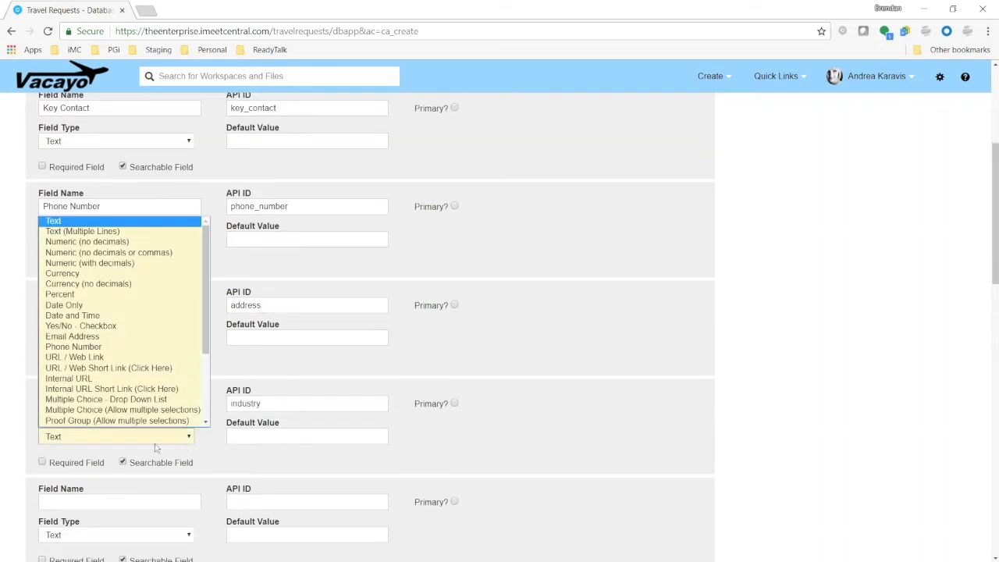
click(131, 409)
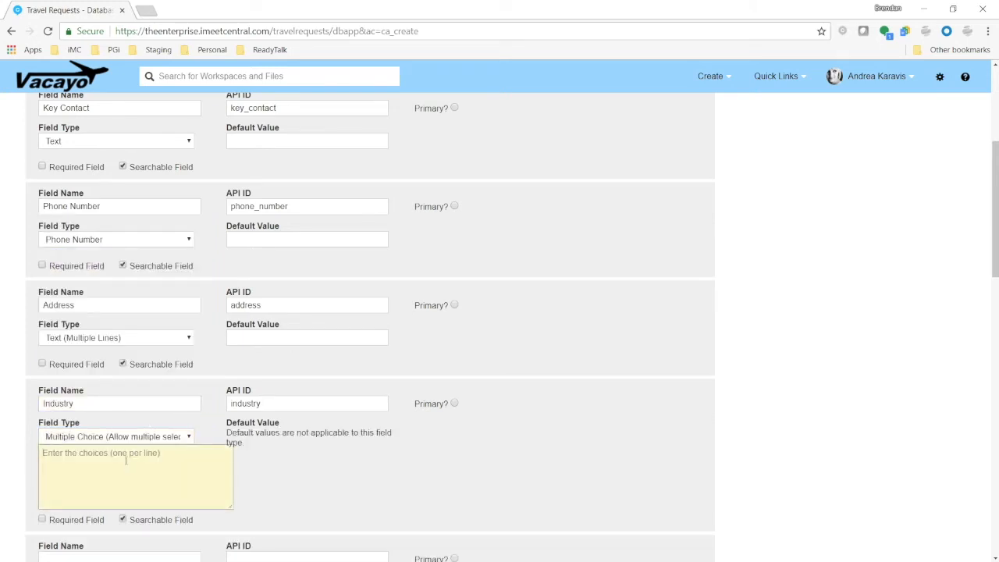
Enter the Industry choices Pharma, Tech, Creative and Industrial, one per line
text(Pharma)
key(Return)
text(Tech)
key(Return)
text(Creative )
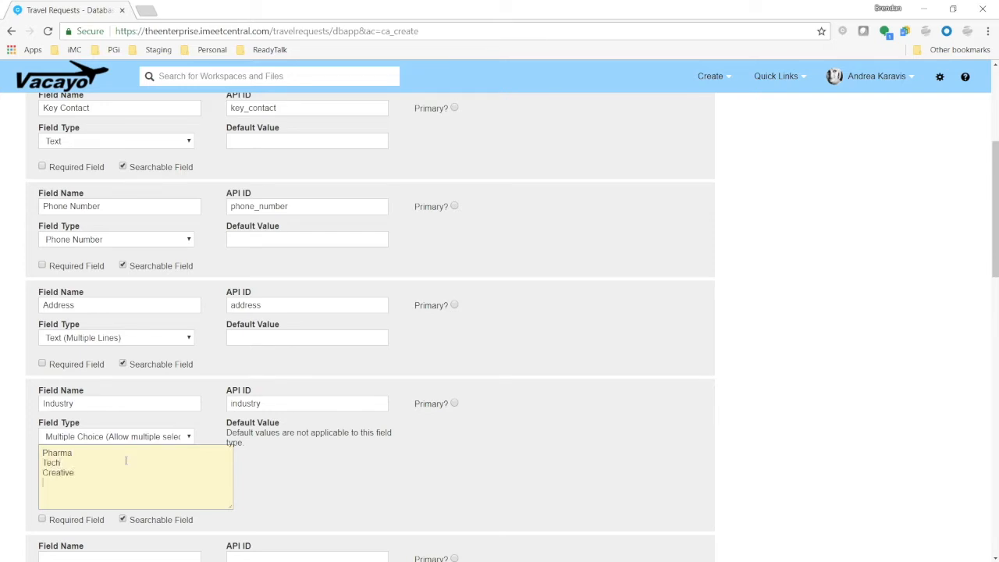
text(Industrial)
Create the Client Database
scroll(599, 417, down, 4)
scroll(727, 450, down, 5)
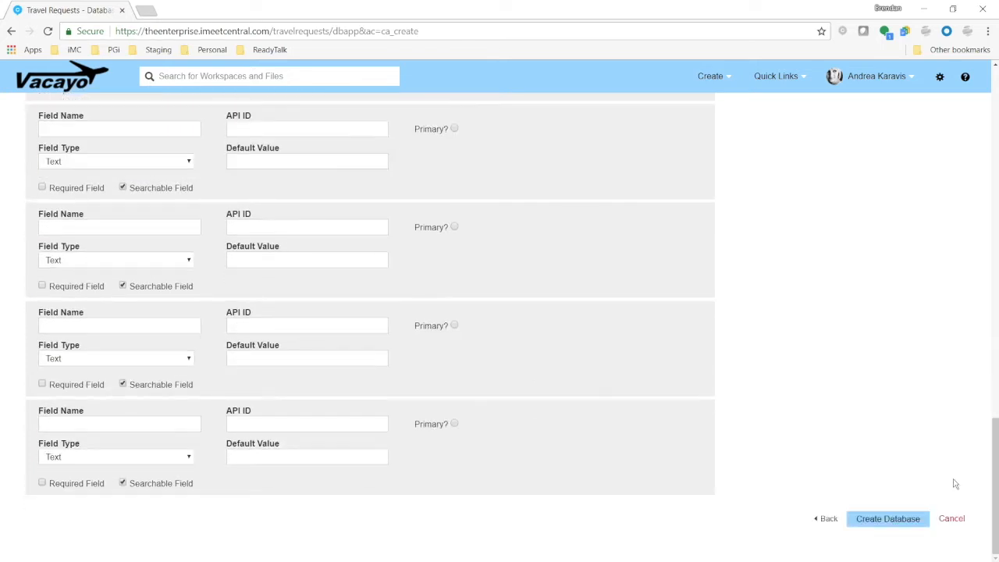
scroll(937, 487, up, 1)
scroll(893, 504, down, 1)
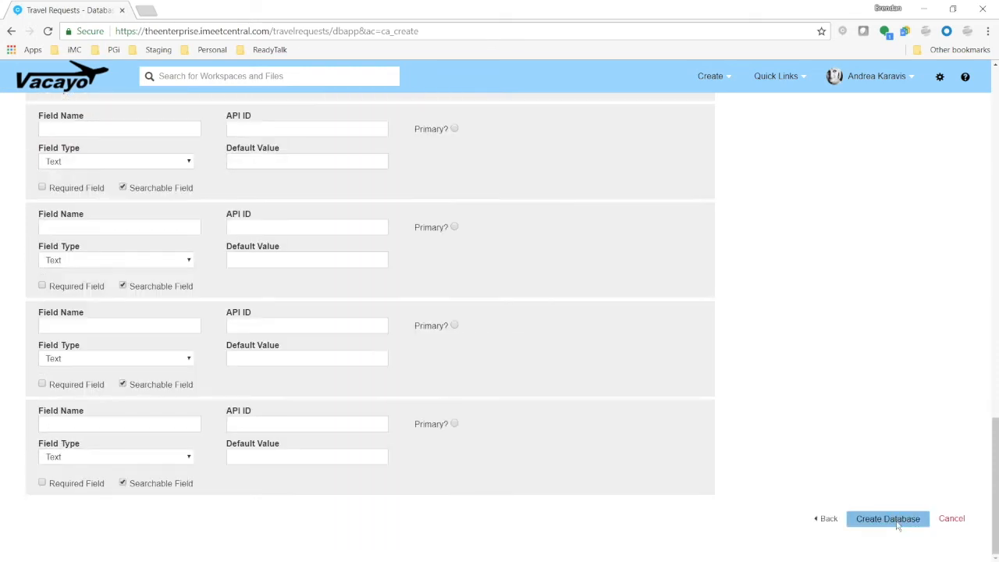
click(886, 519)
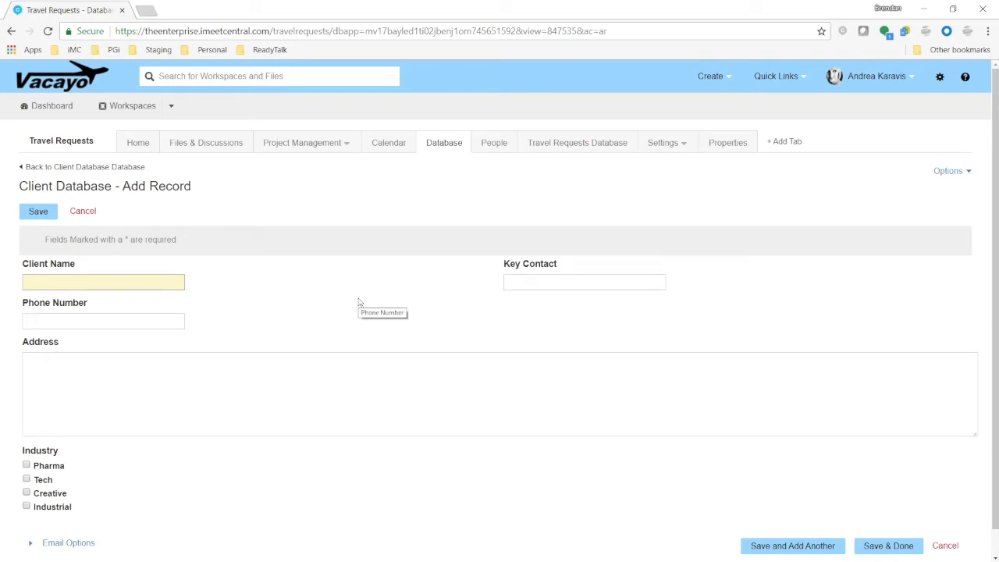
Start the first client record with Client Name "Johnson Mining Co" and the key contact's name
text(Johnson Mining Co)
click(541, 286)
text(John Doe)
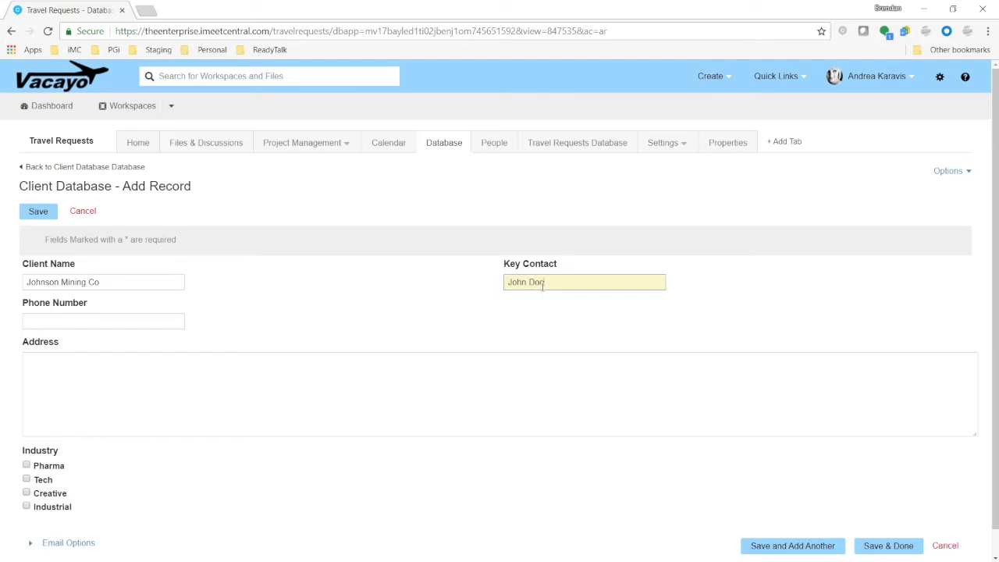
Fill in the client's phone number and two-line street address
key(Tab)
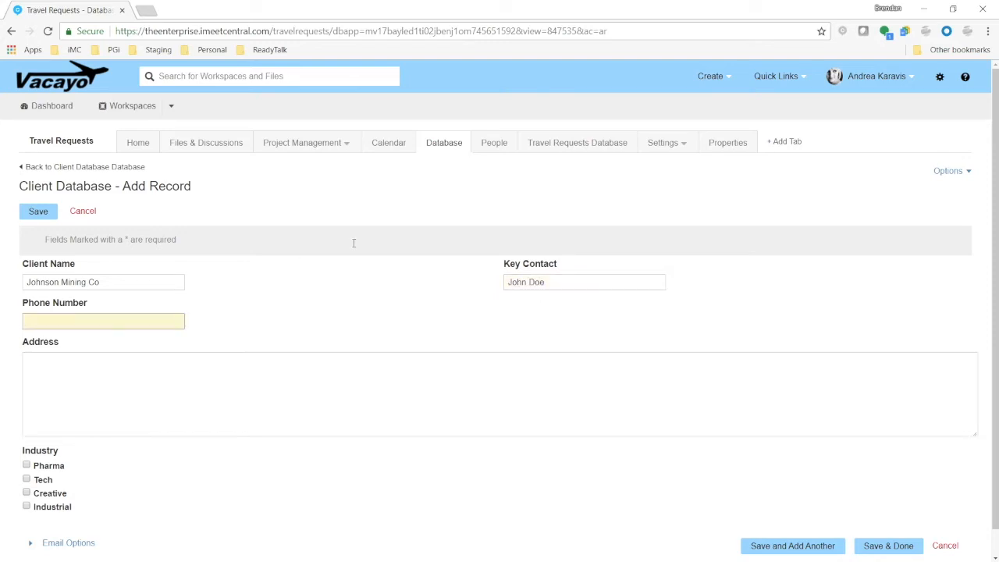
text(555-555-5555)
click(321, 381)
text(12)
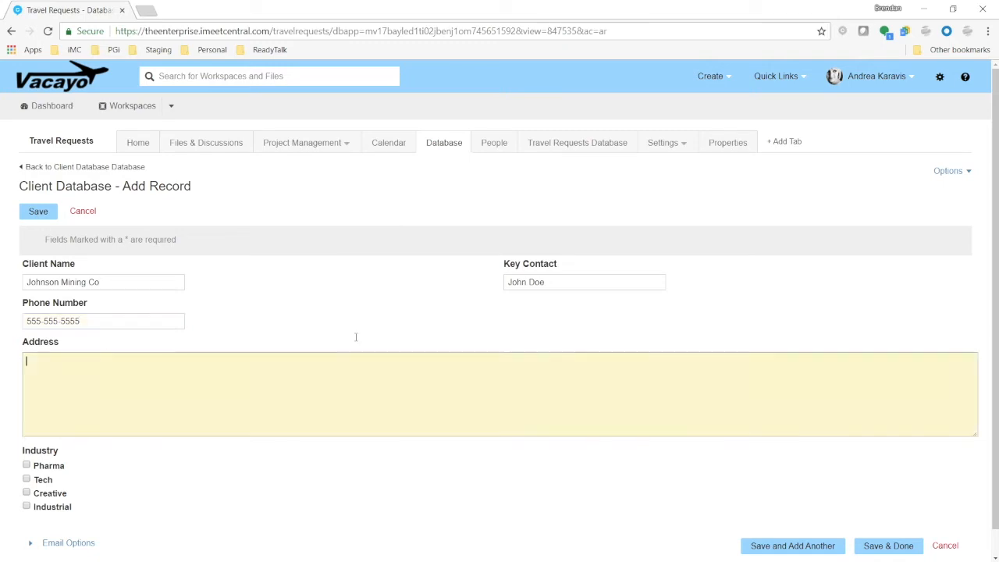
text(34 Main Street)
key(Return)
text(Boulder, CO)
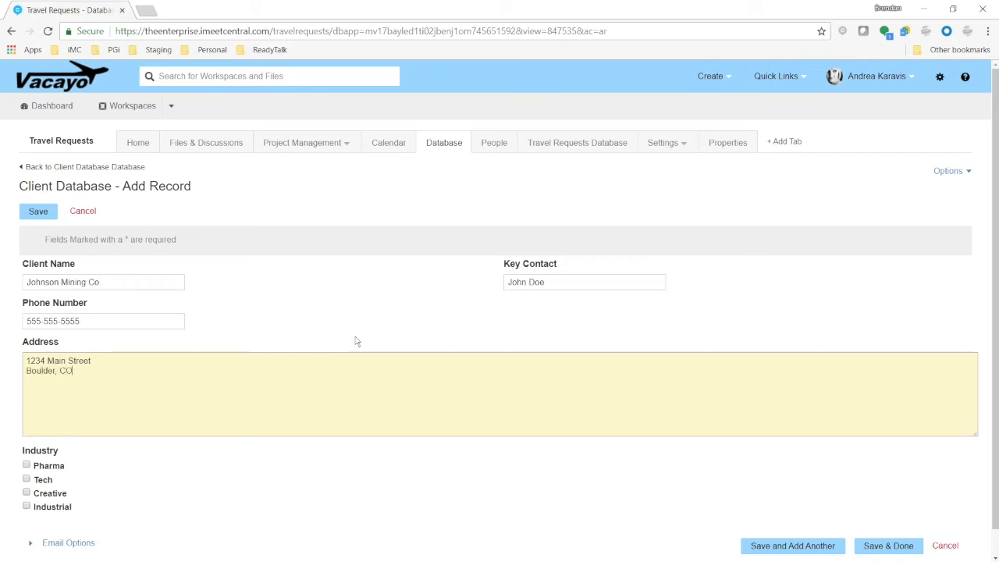
Tick the Industrial and Tech industries and save the client record
scroll(312, 453, down, 1)
click(27, 479)
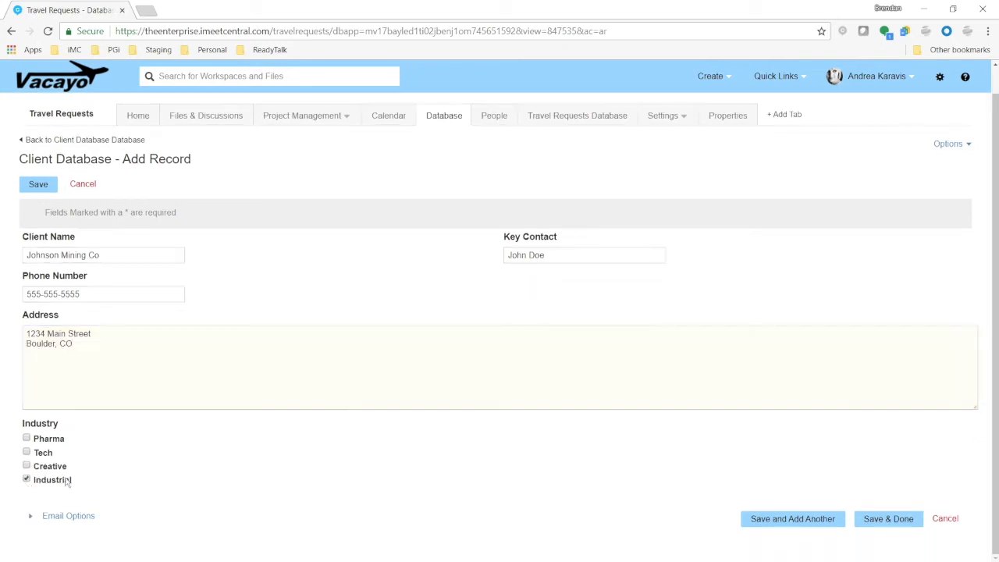
click(28, 453)
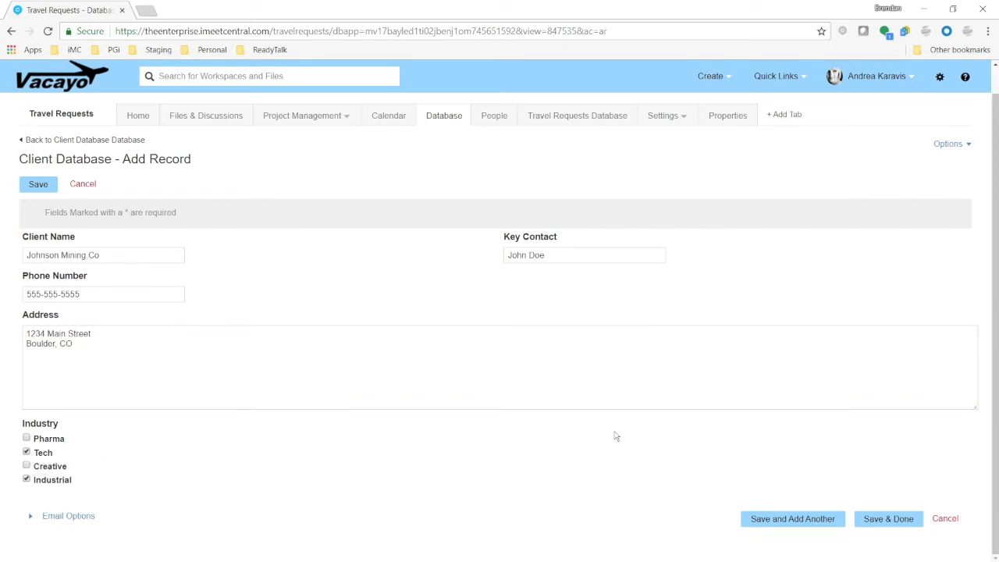
click(892, 519)
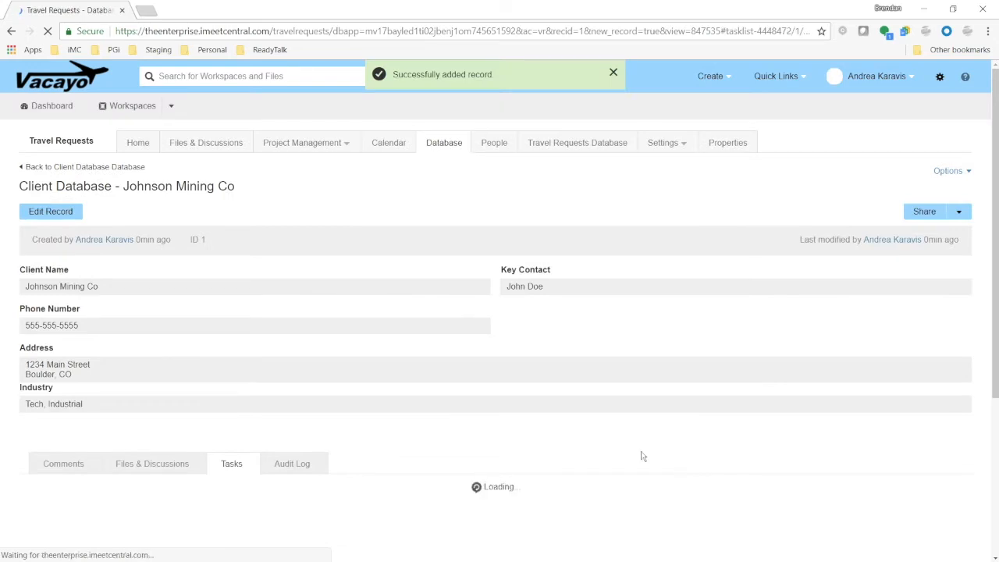
Return to the database list, open the Travel Requests Database and open its database edit settings
click(456, 148)
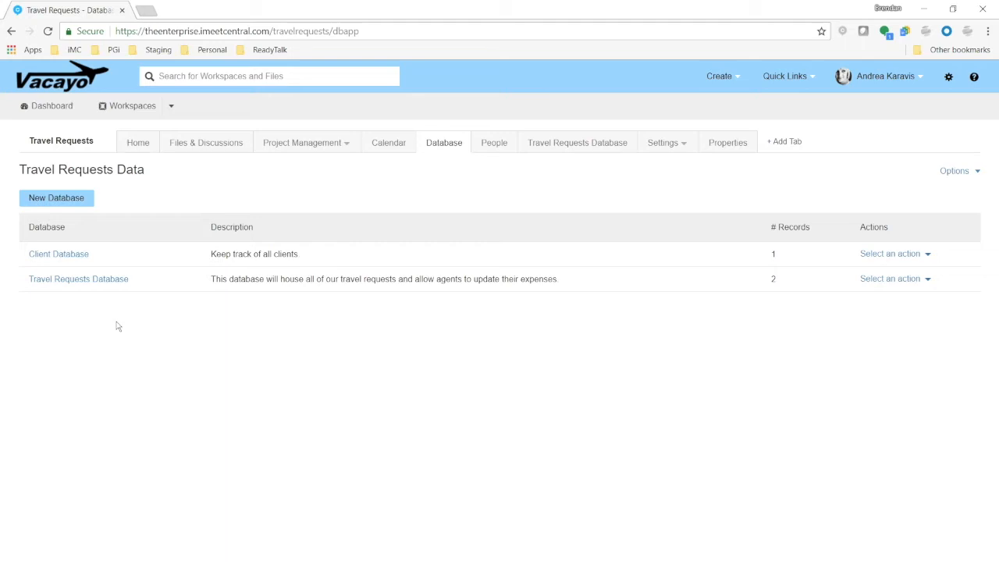
click(75, 283)
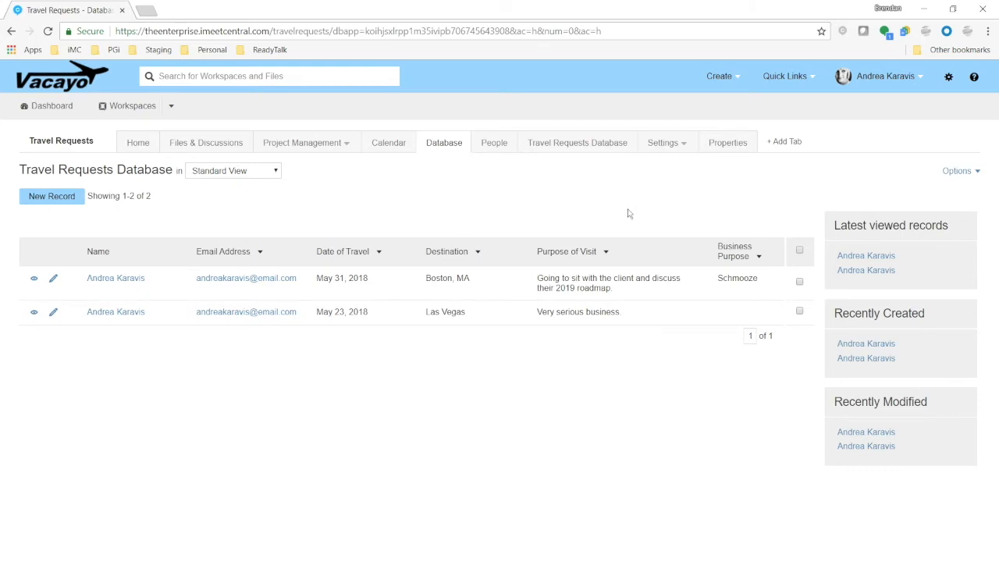
click(959, 171)
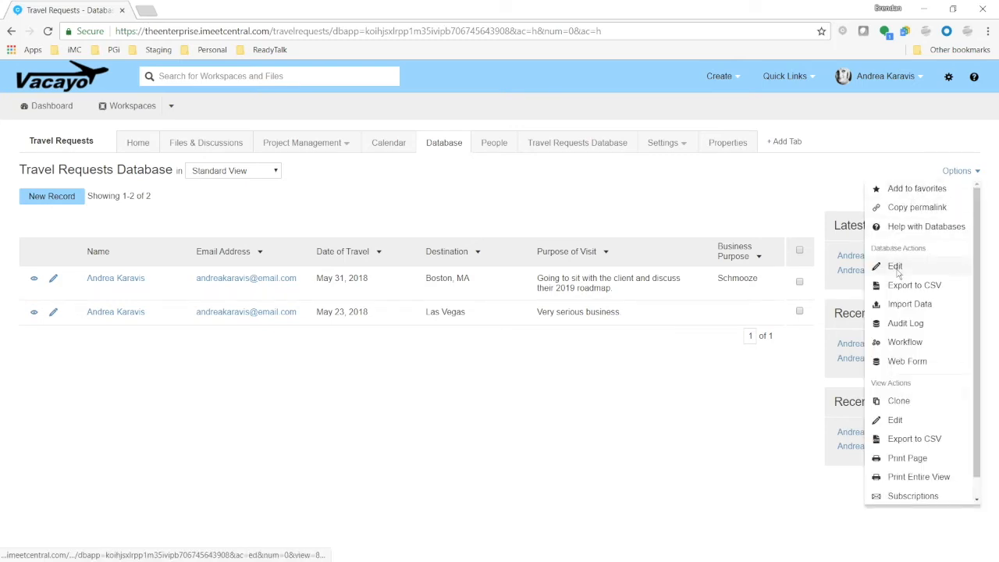
click(897, 270)
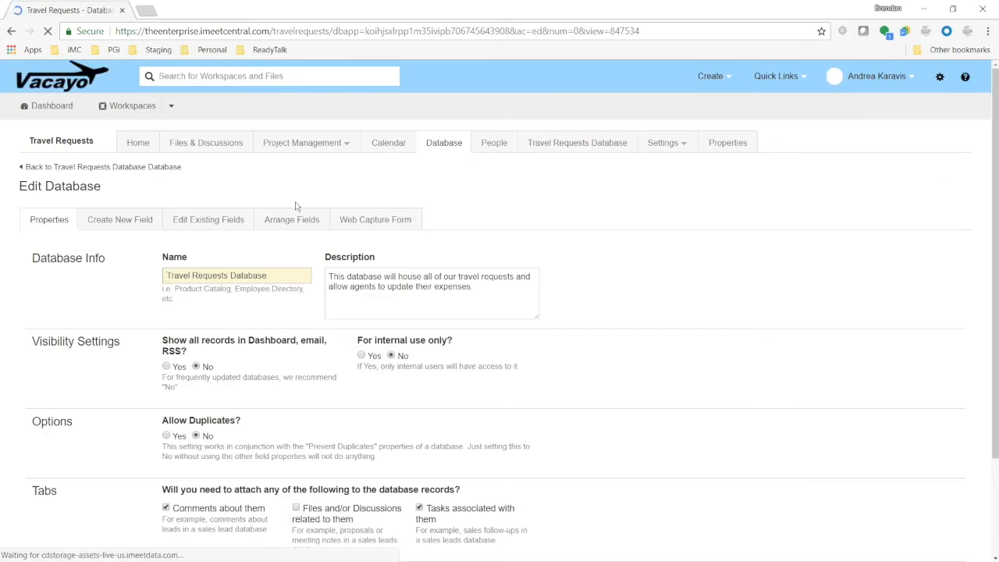
Create a new Travel Requests field named Client with the Database Relation field type
click(150, 222)
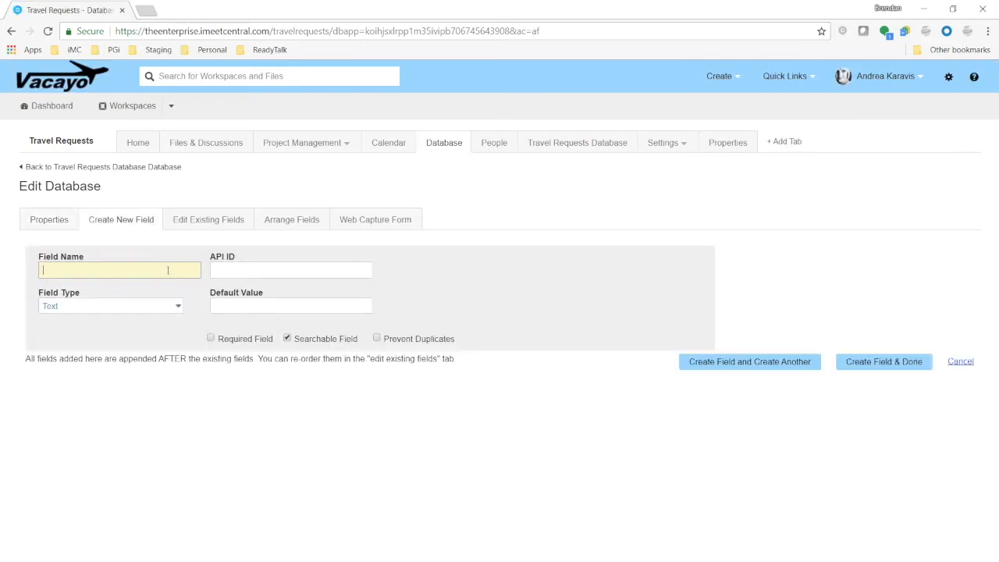
text(Client)
click(176, 307)
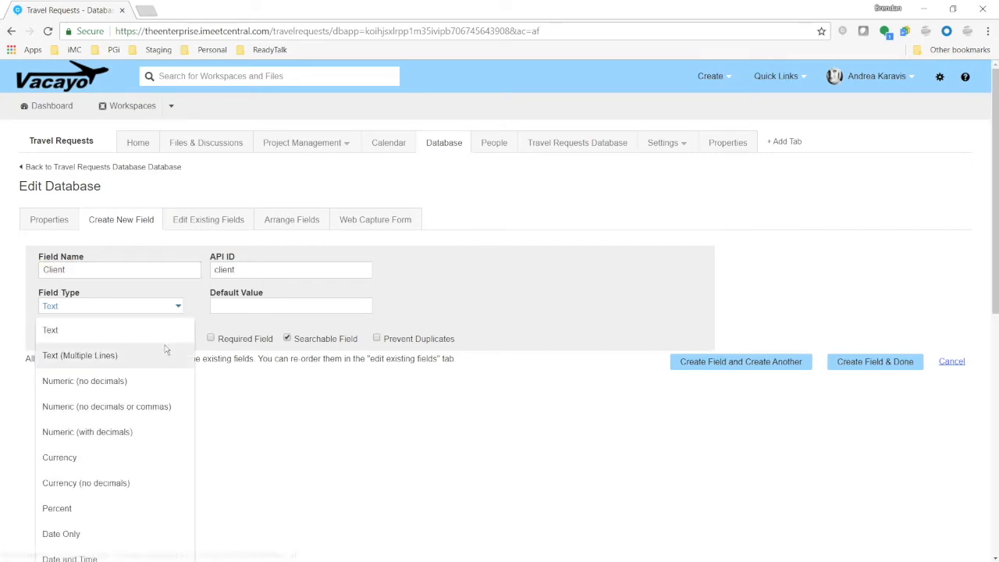
scroll(166, 351, down, 4)
scroll(165, 351, down, 2)
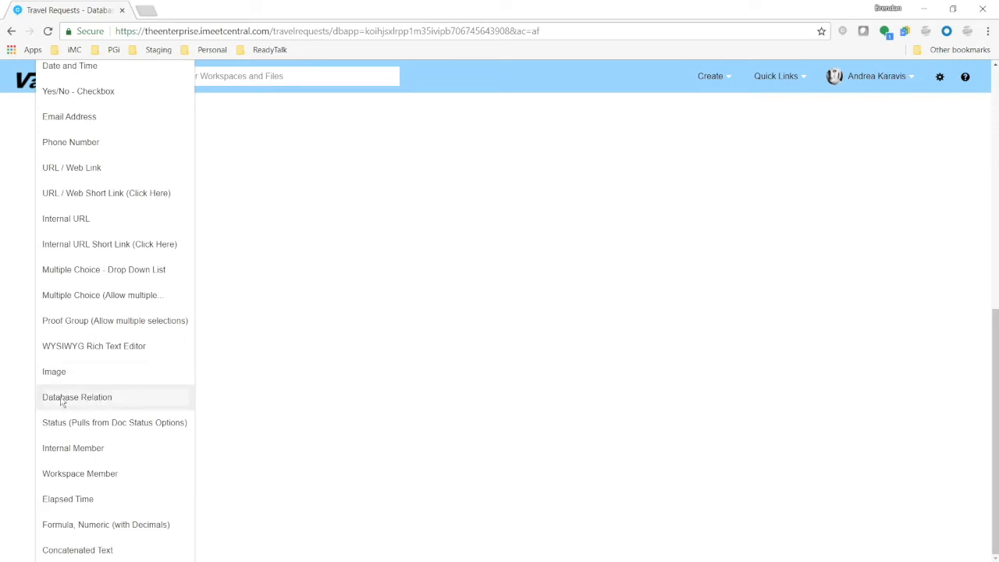
click(96, 400)
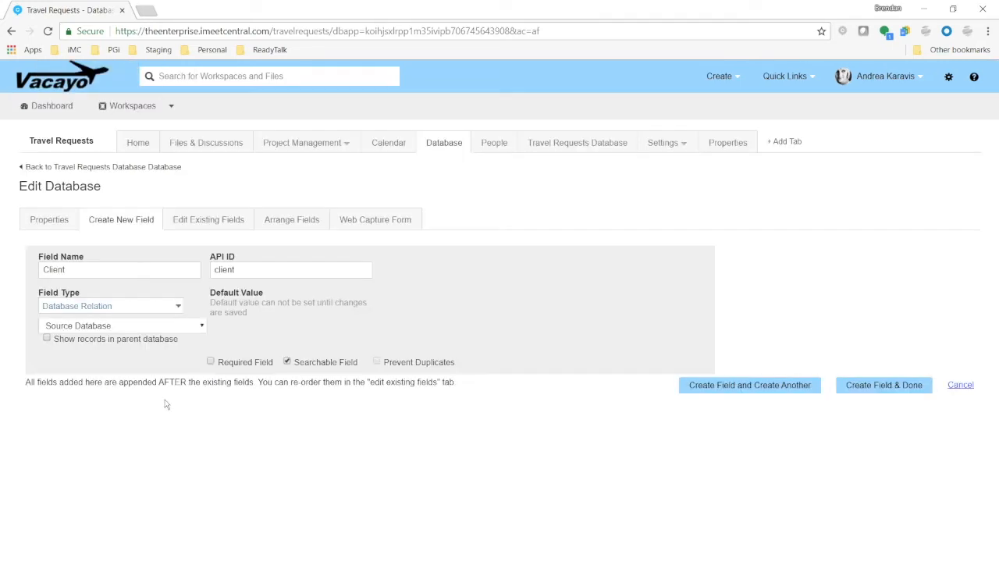
Link the Client field to the Client Database by Client Name, show records in the parent database, and create it
click(175, 329)
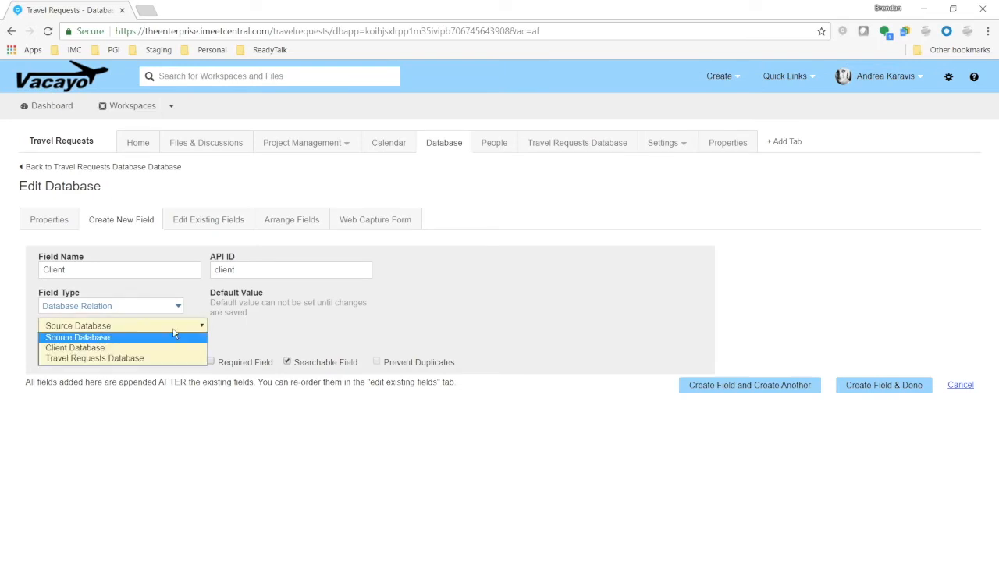
click(87, 335)
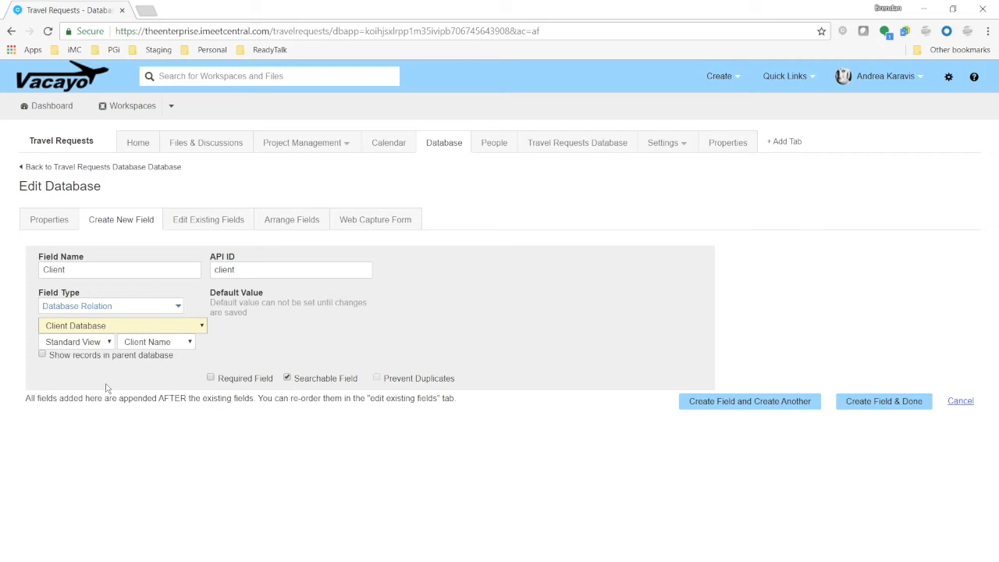
click(156, 342)
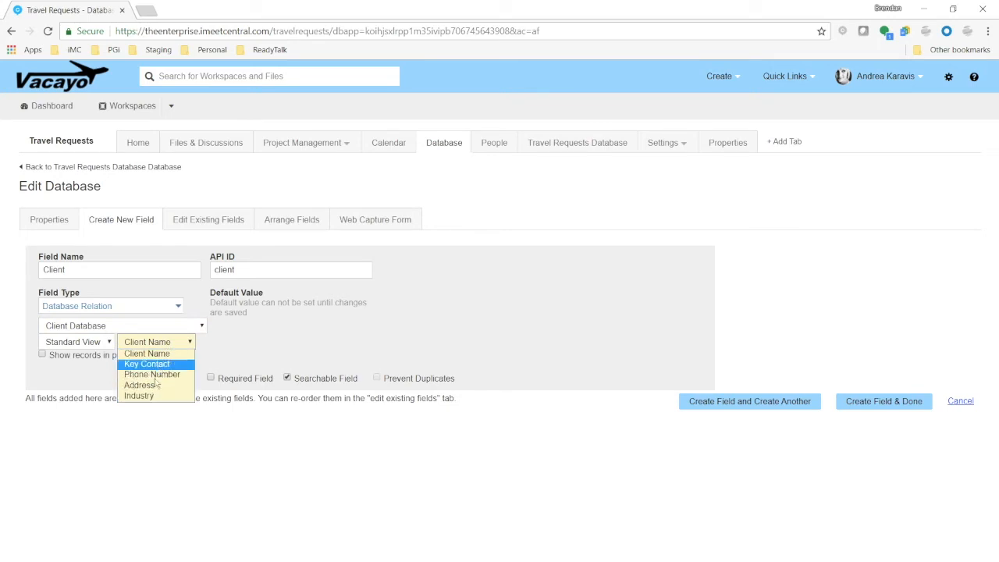
click(154, 354)
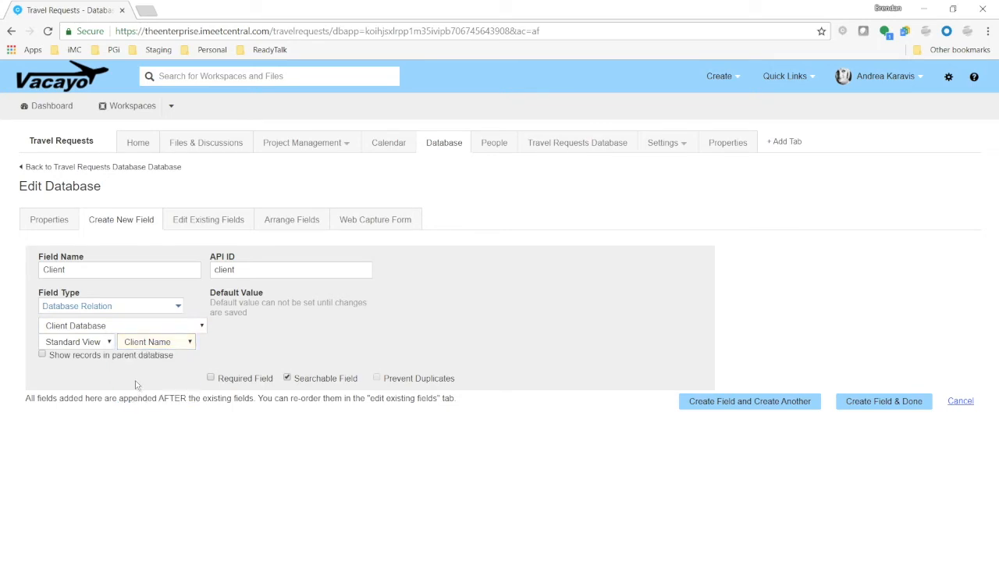
click(43, 356)
click(897, 402)
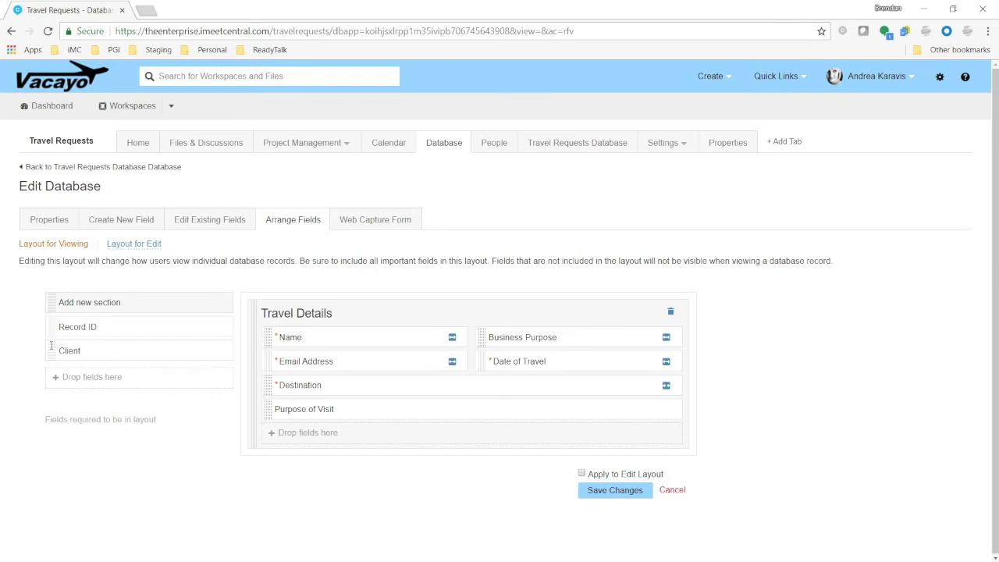
Arrange the viewing layout with Client beside Name and Business Purpose last, apply it to the edit layout, and save
drag(53, 355, 498, 337)
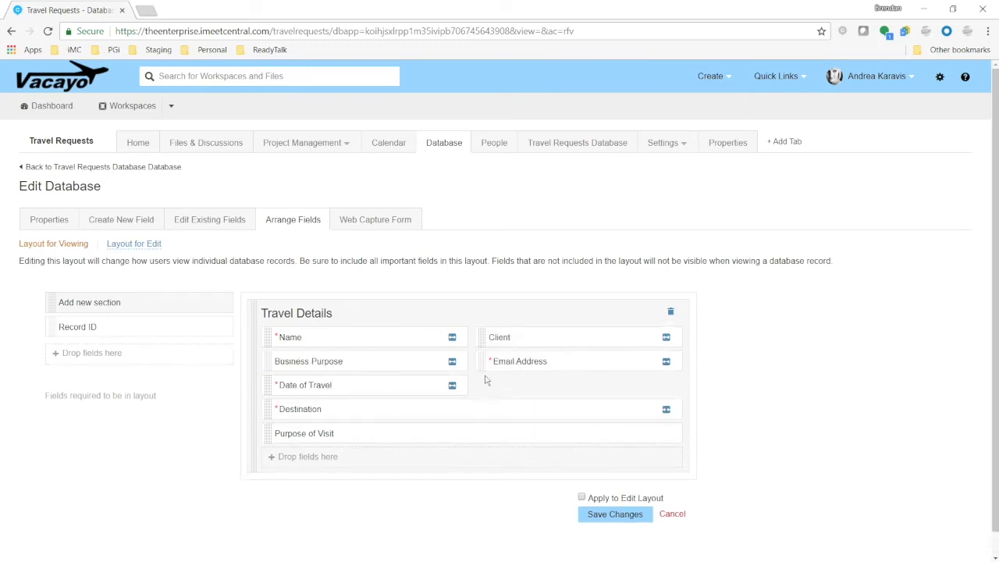
drag(482, 366, 286, 364)
drag(484, 363, 316, 456)
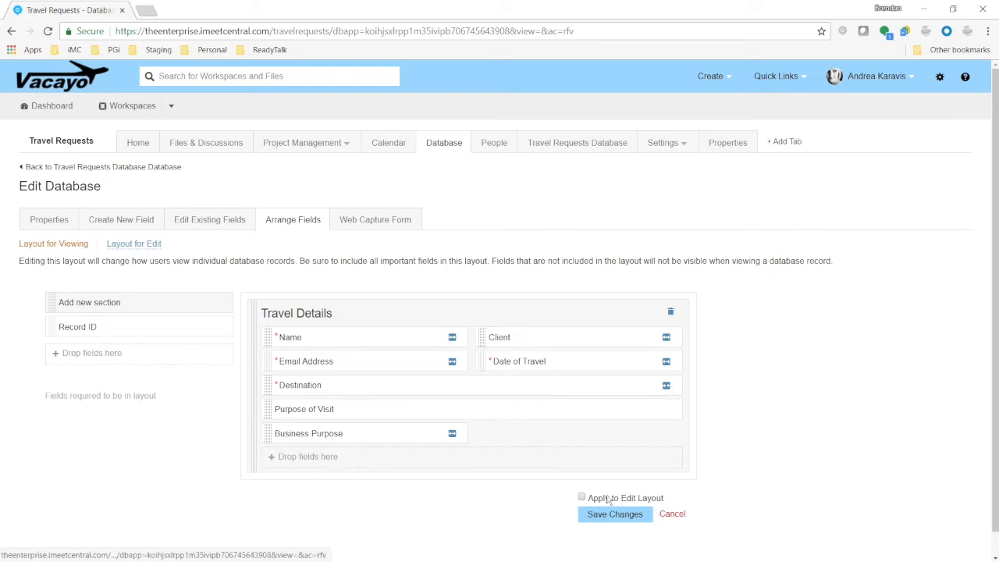
click(580, 498)
click(593, 520)
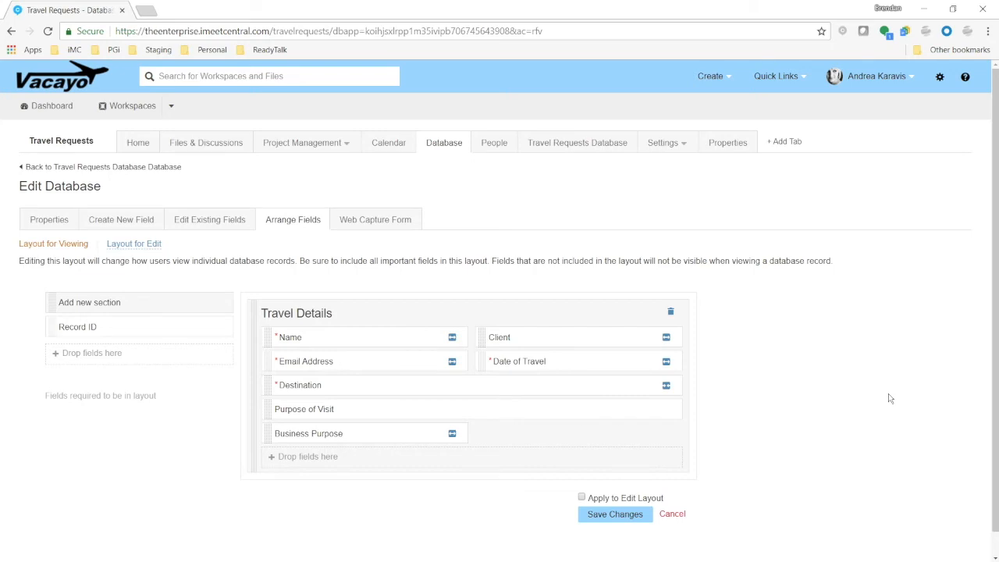
Start a new travel request record and select Johnson Mining Co as its client
click(591, 149)
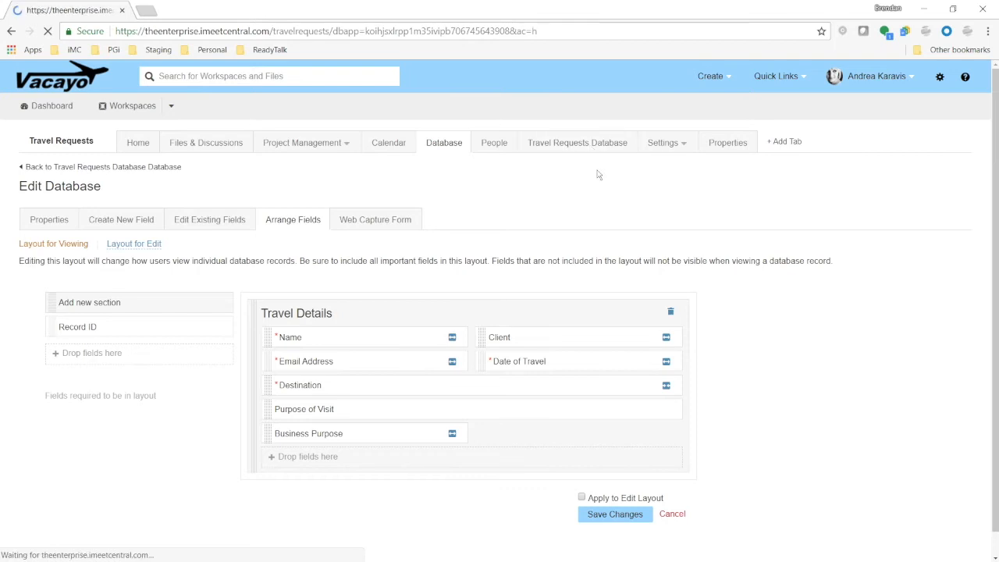
click(52, 196)
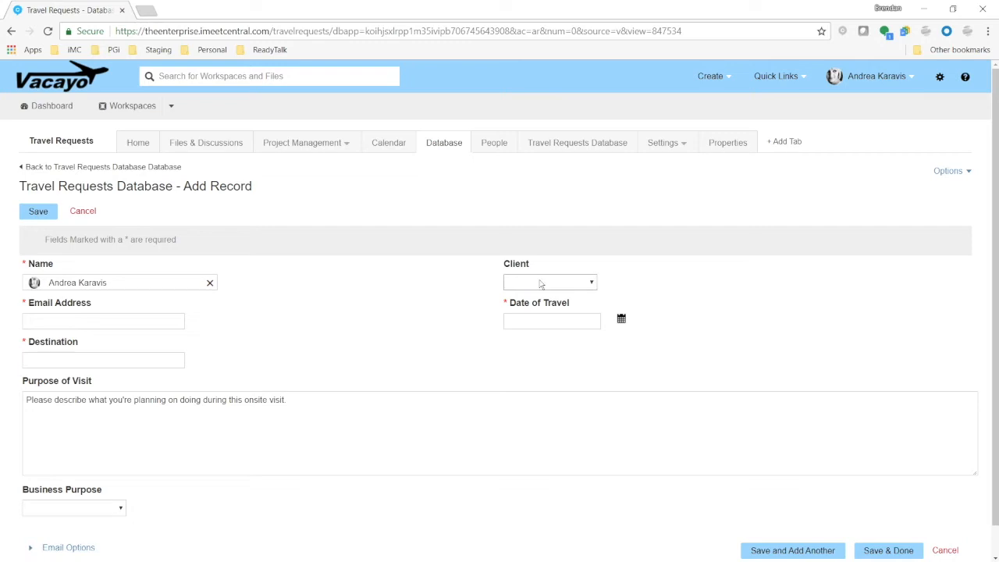
click(592, 286)
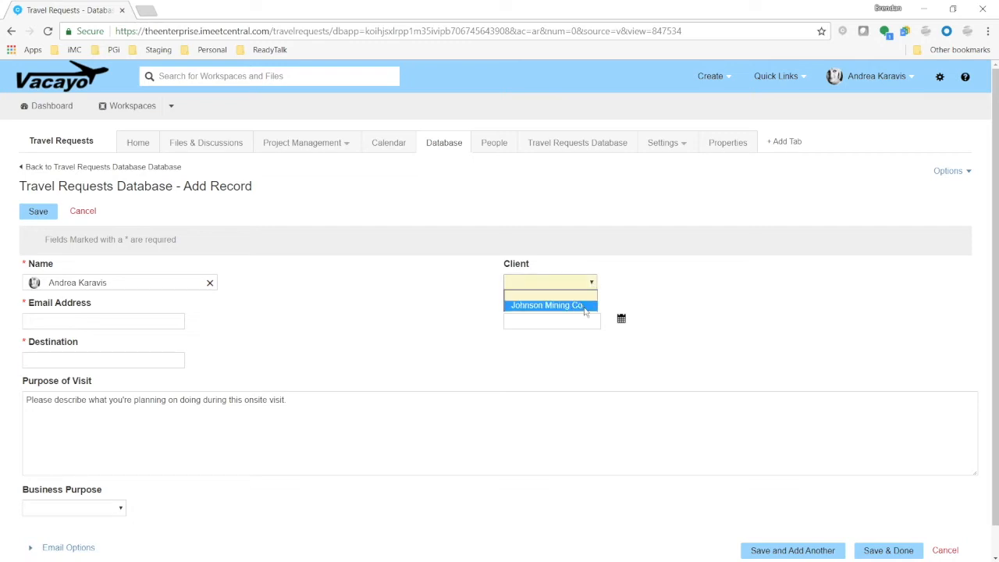
click(540, 306)
Fill in the requester's email address using the autocomplete suggestion
click(81, 322)
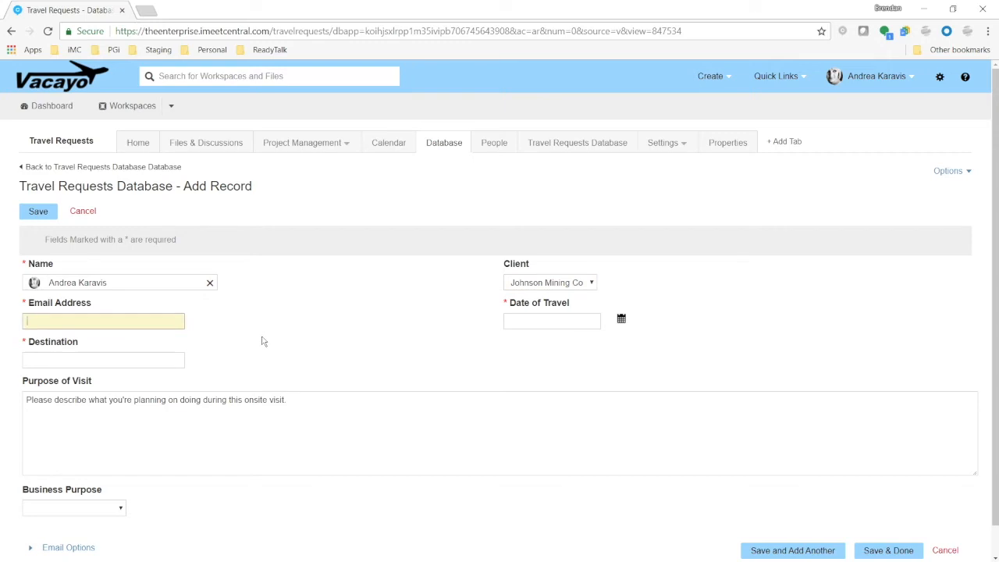
text(and)
key(Down)
key(Tab)
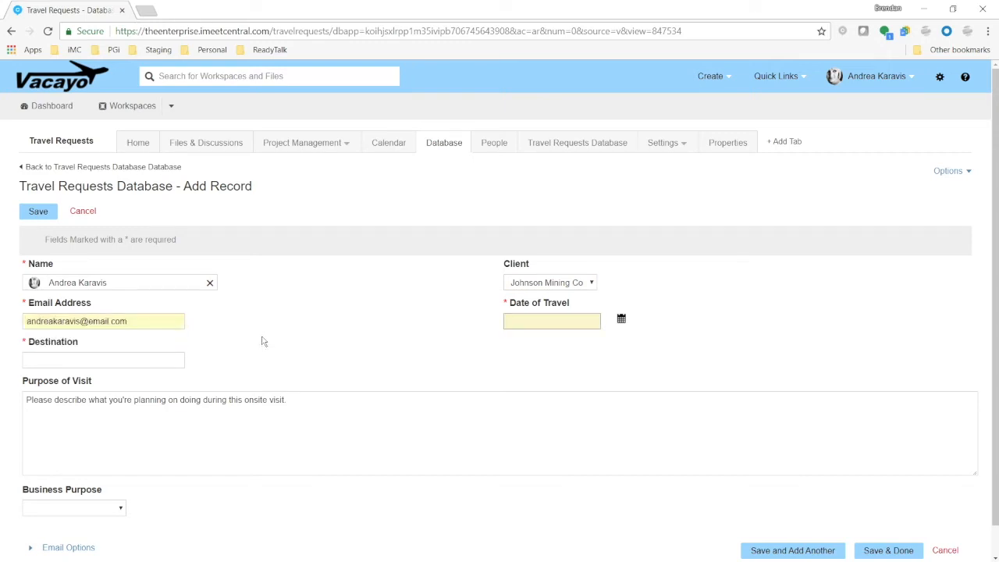
Set the Date of Travel to May 29, 2018 and the destination to Boulder, CO
click(621, 319)
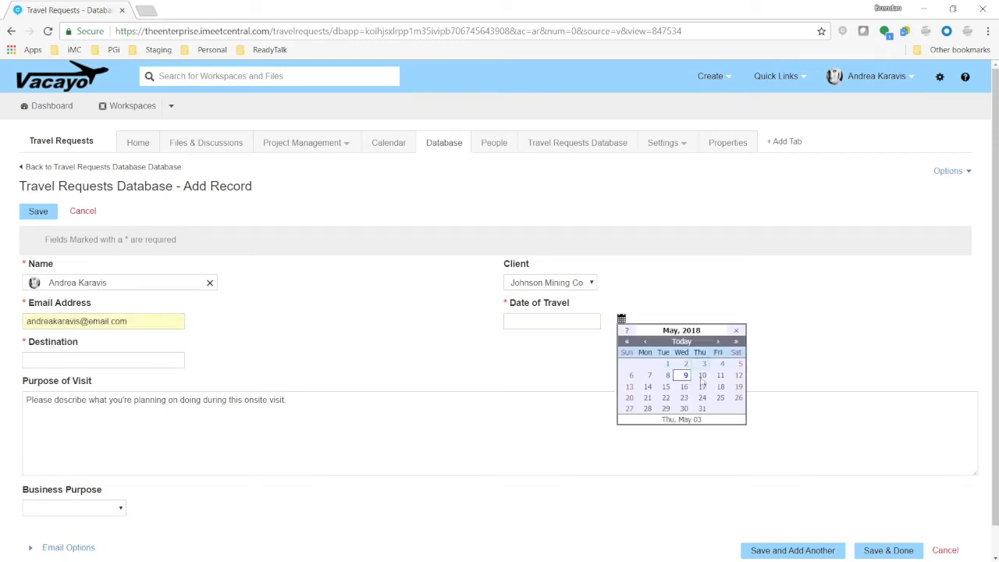
click(665, 409)
click(139, 360)
text(Boul)
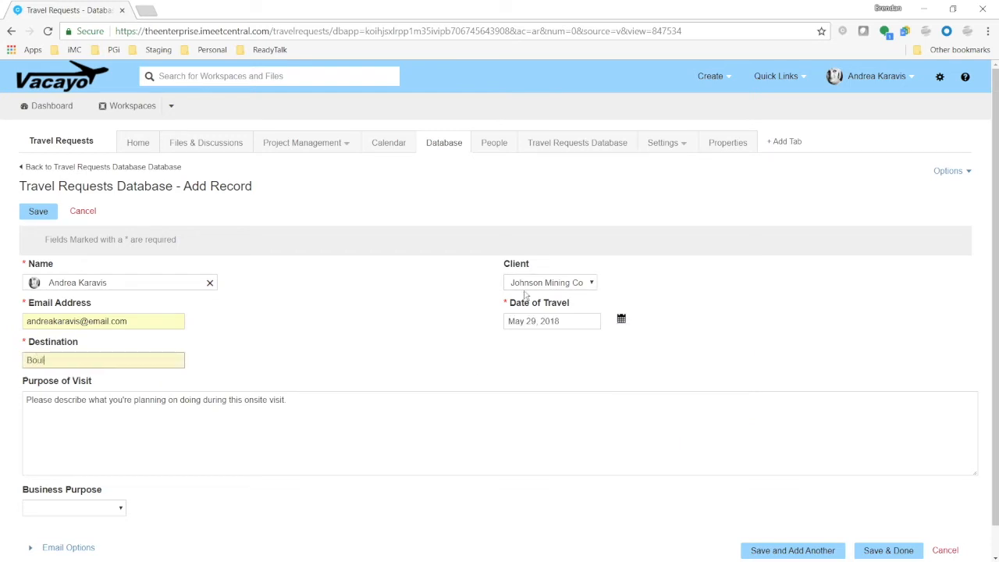
text(der, CO)
Enter the purpose of visit "Review latest tech offerings and provide a marketing strategy."
click(305, 412)
text(Review latest tech offerings and provide a marketing)
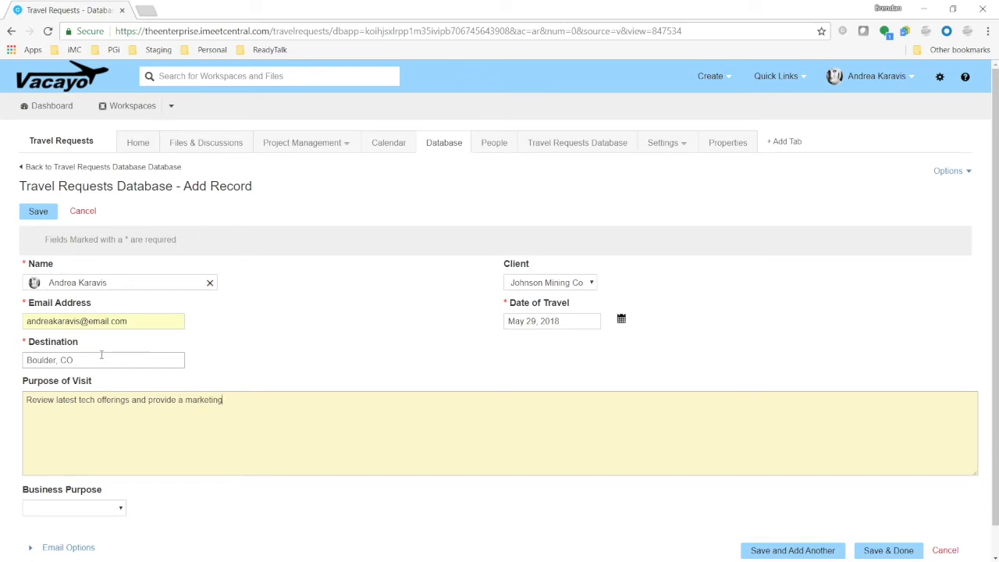
text( strattg)
key(BackSpace)
key(BackSpace)
key(BackSpace)
text(teg)
Choose Marketing Opportunity as the business purpose and save the travel request
click(113, 507)
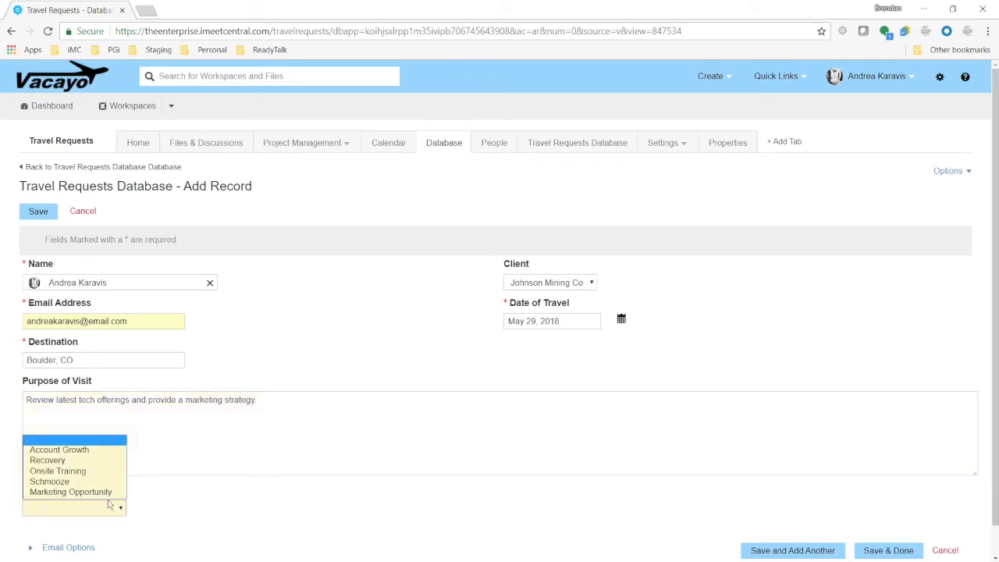
click(105, 494)
scroll(546, 503, down, 1)
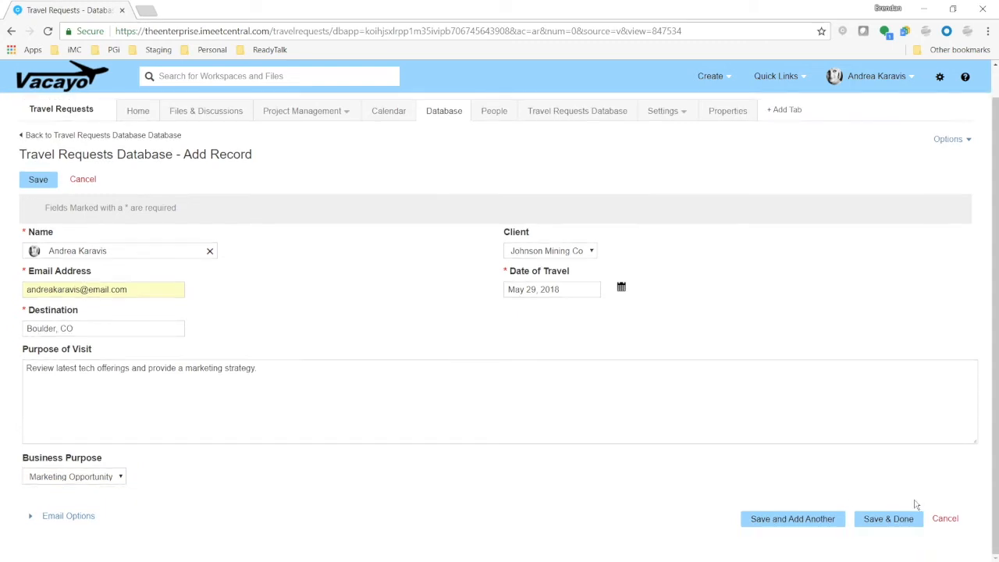
click(902, 519)
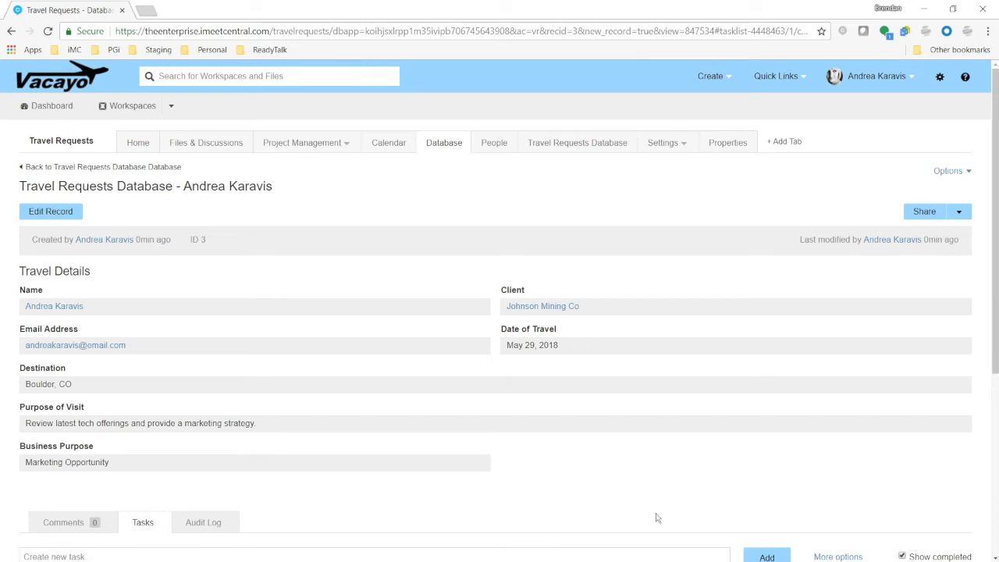
Open the linked Johnson Mining Co client record and review its related travel requests
click(558, 307)
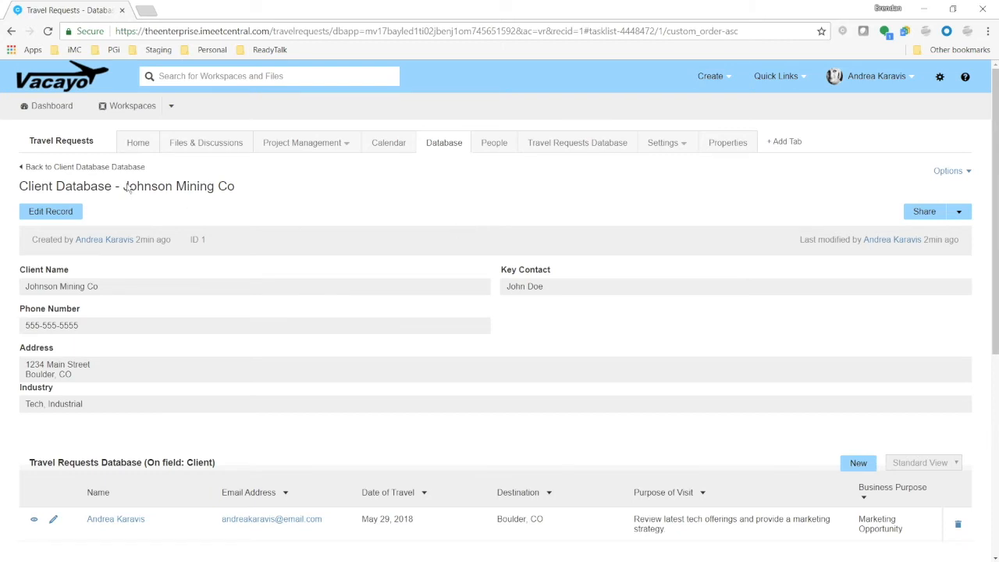
drag(126, 188, 303, 190)
scroll(304, 190, down, 4)
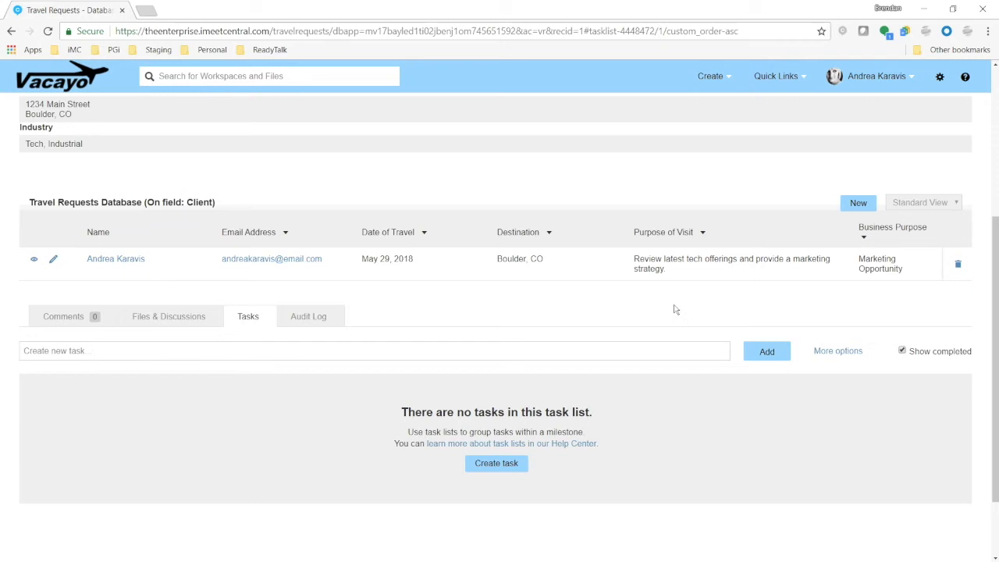
scroll(674, 311, up, 4)
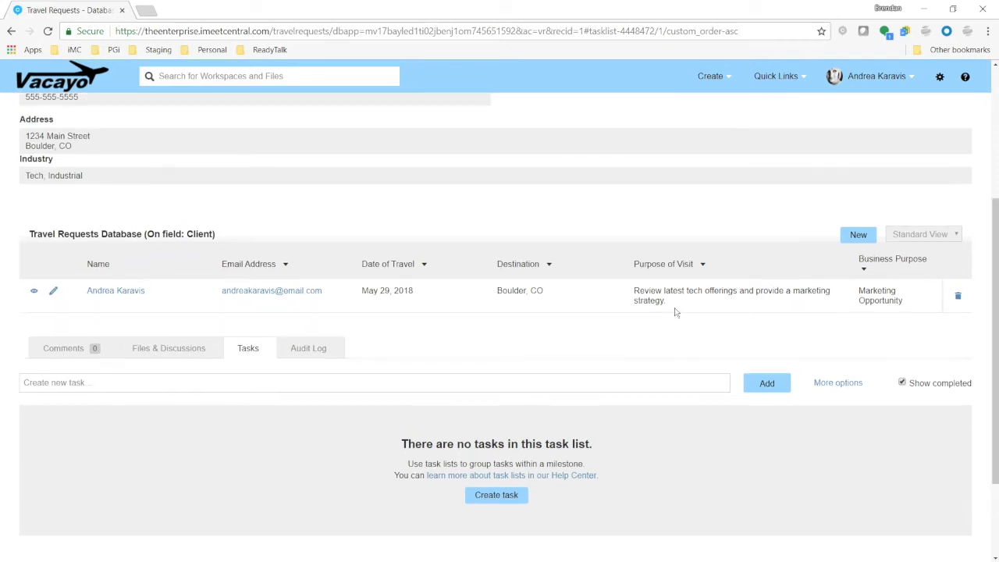
Go to the Client Database, open the Johnson Mining Co record and start a new related travel request
click(451, 146)
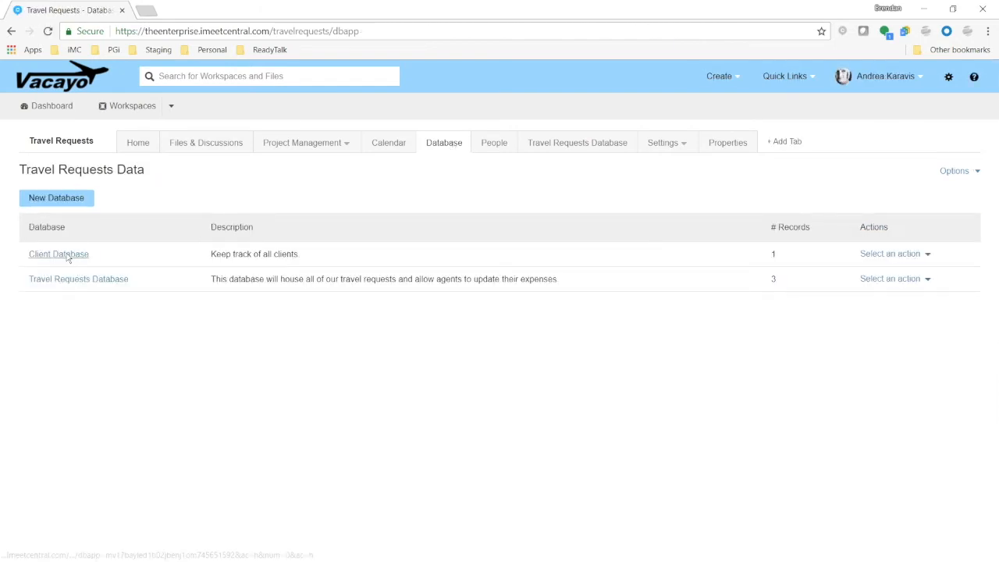
click(72, 255)
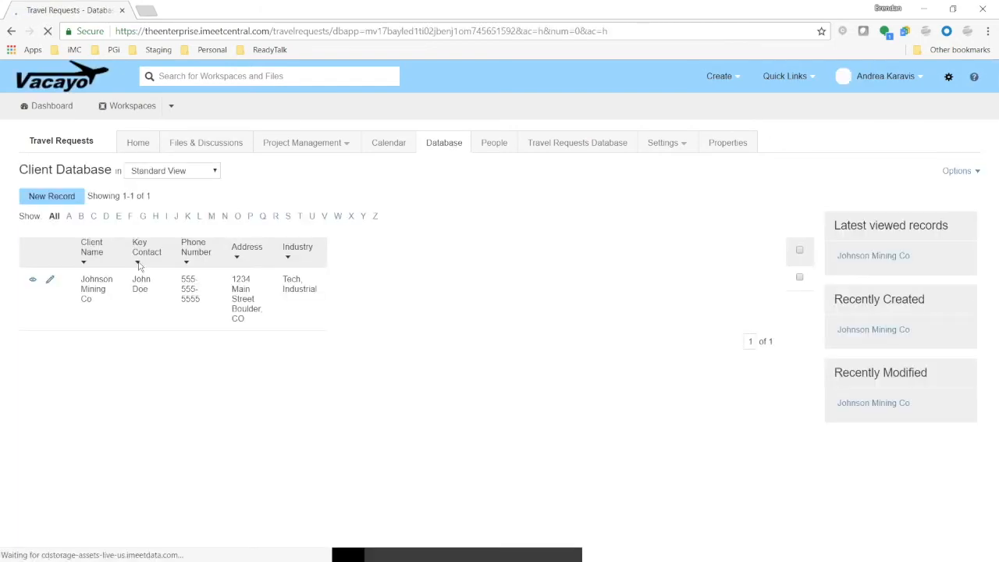
click(34, 281)
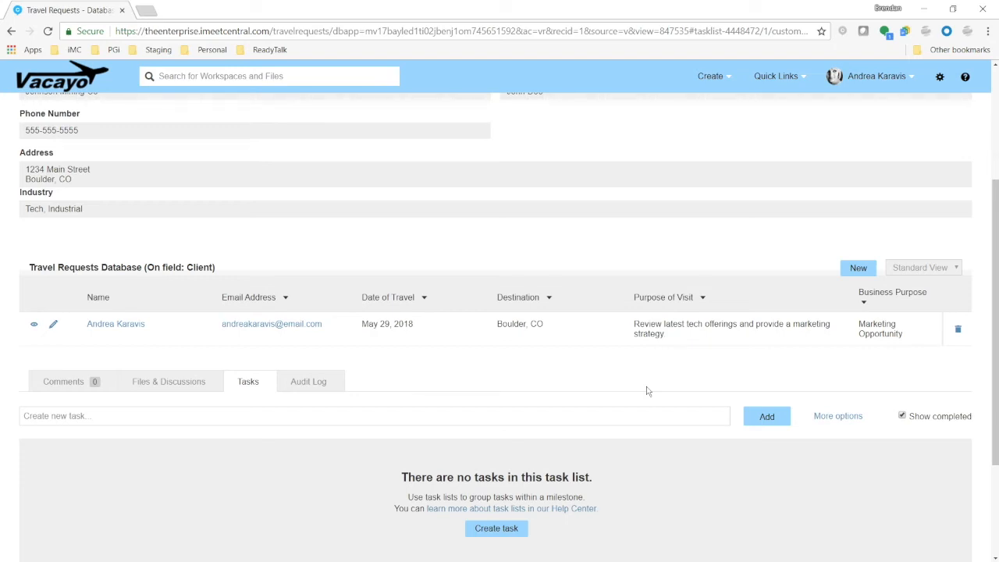
click(856, 271)
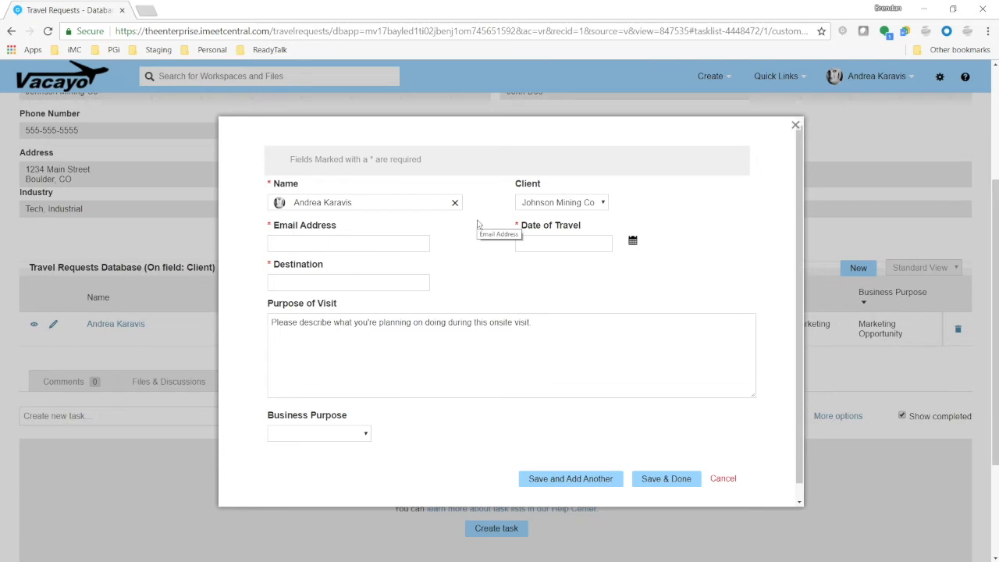
Fill in the requester's email address from the autocomplete suggestion
click(387, 252)
text(andrea)
click(388, 258)
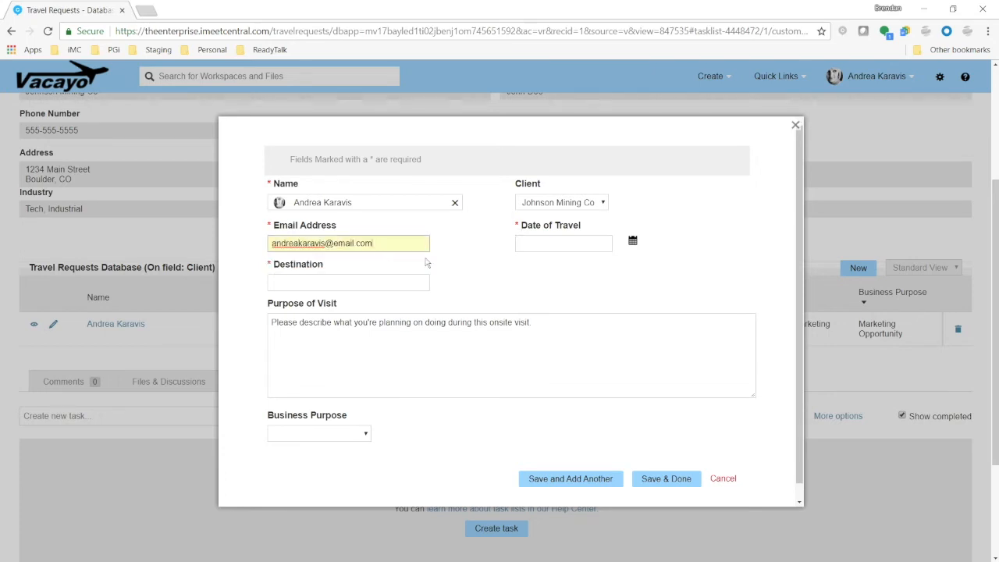
Set the date of travel to Jun 26, 2018 and the destination to Boulder, CO
click(633, 241)
click(729, 264)
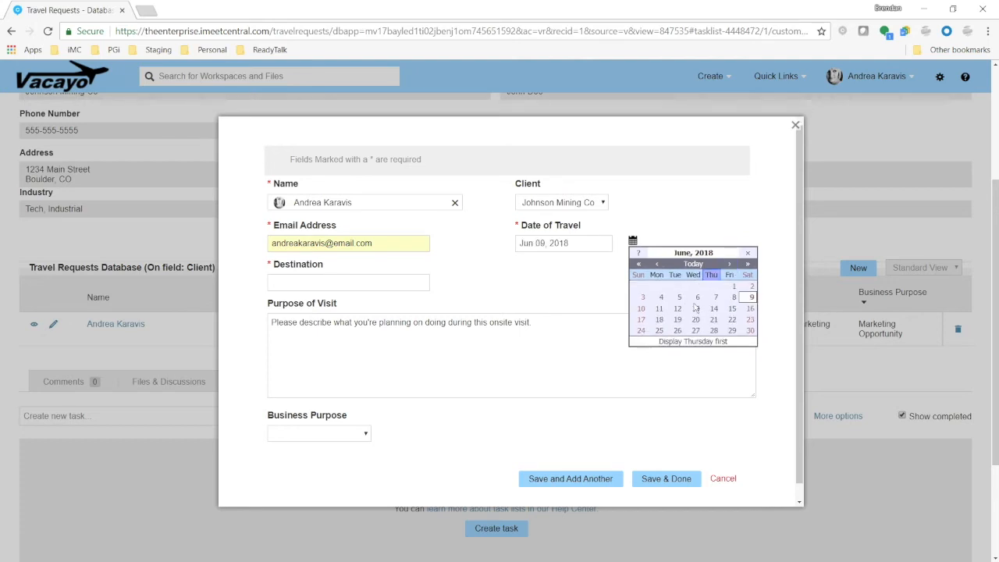
click(678, 332)
click(327, 284)
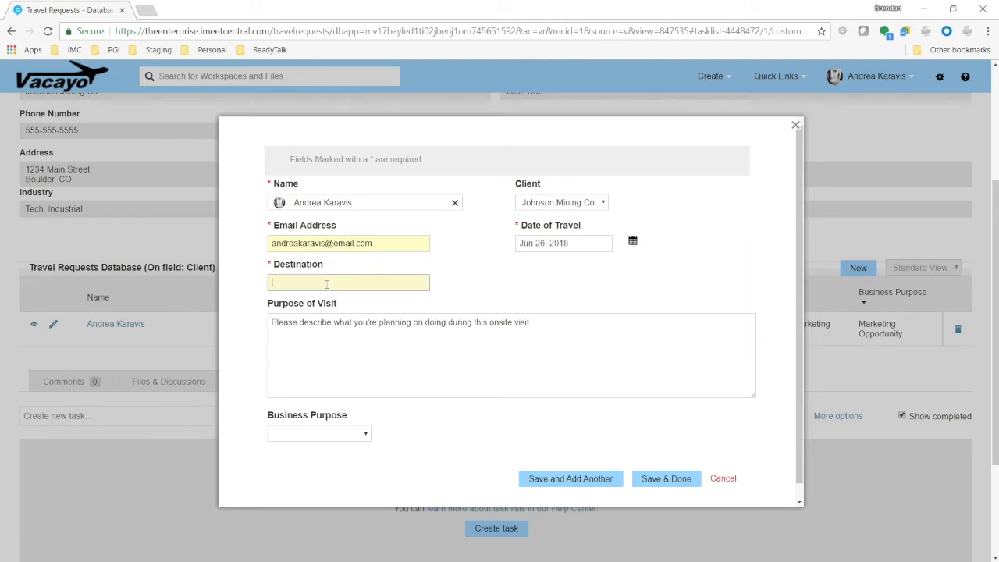
text(Boulder, CO)
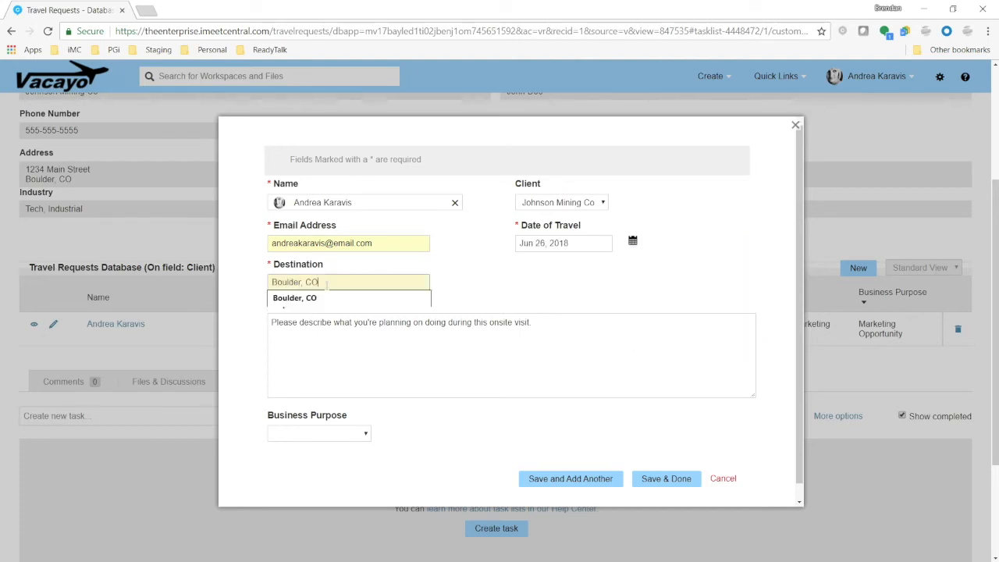
Replace the purpose of visit placeholder with "Follow-up onsite to discuss contract."
click(514, 331)
drag(535, 322, 253, 331)
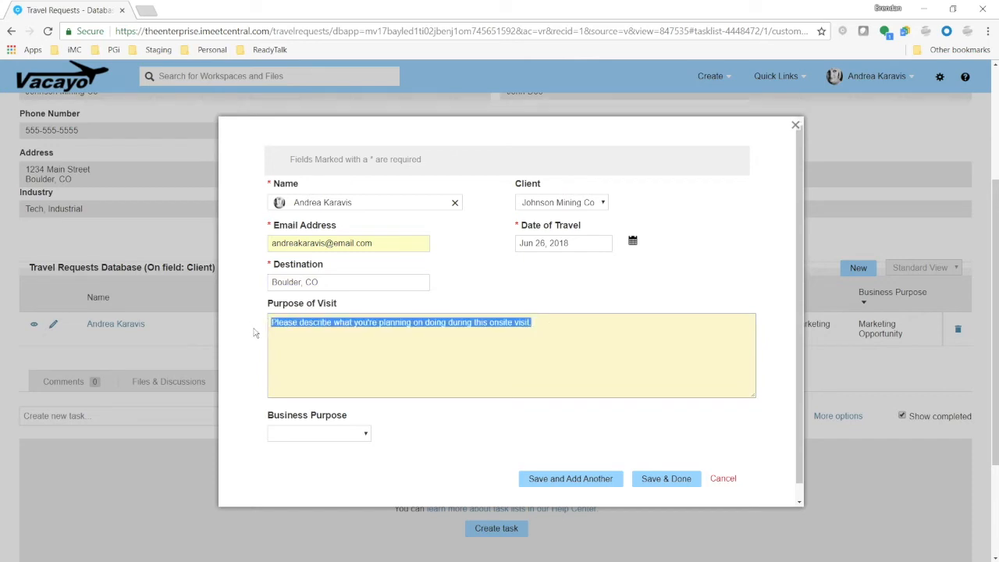
text(Follow-up onsite)
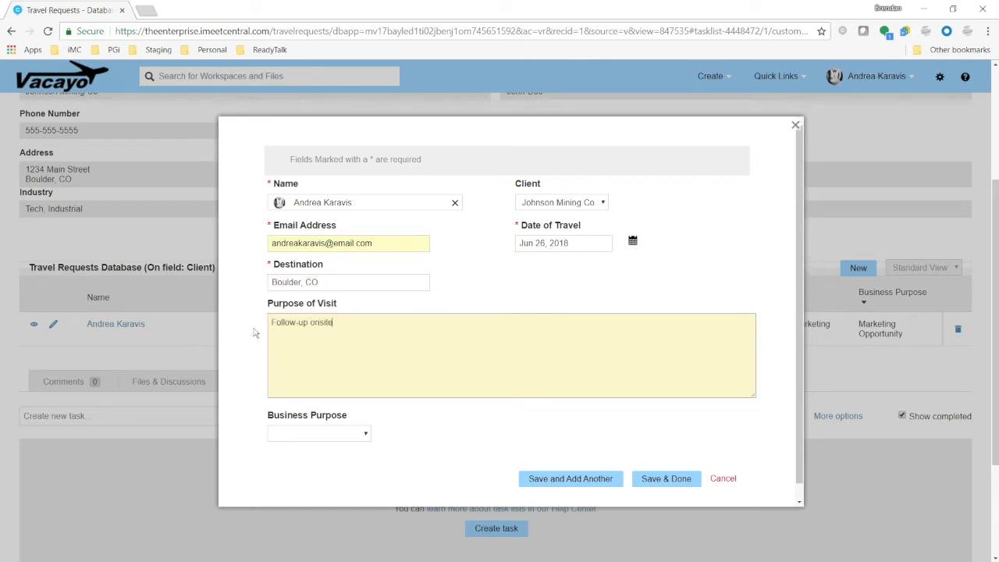
text( to discuss contrac)
Choose Account Growth as the business purpose and save the travel request
click(316, 434)
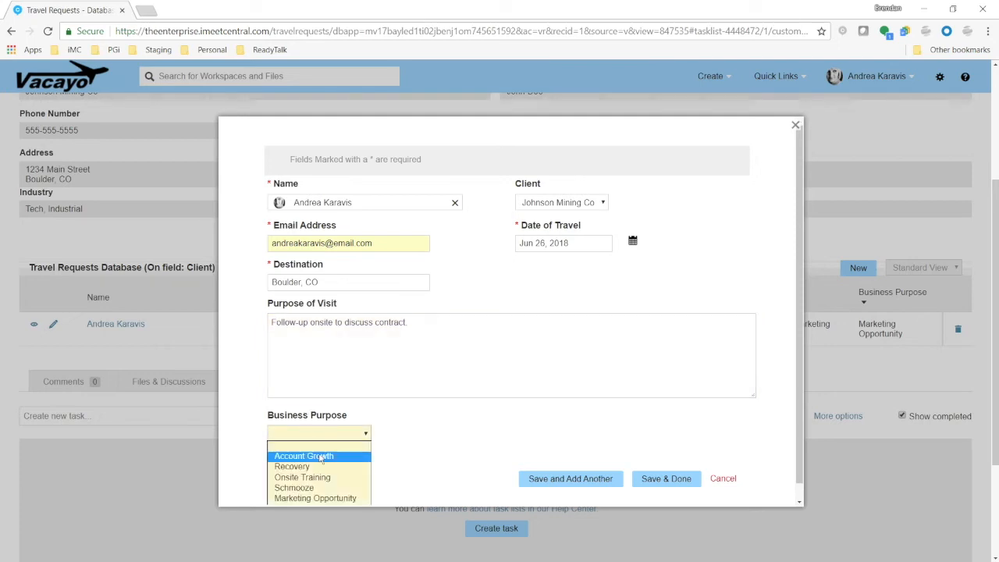
click(320, 456)
click(666, 478)
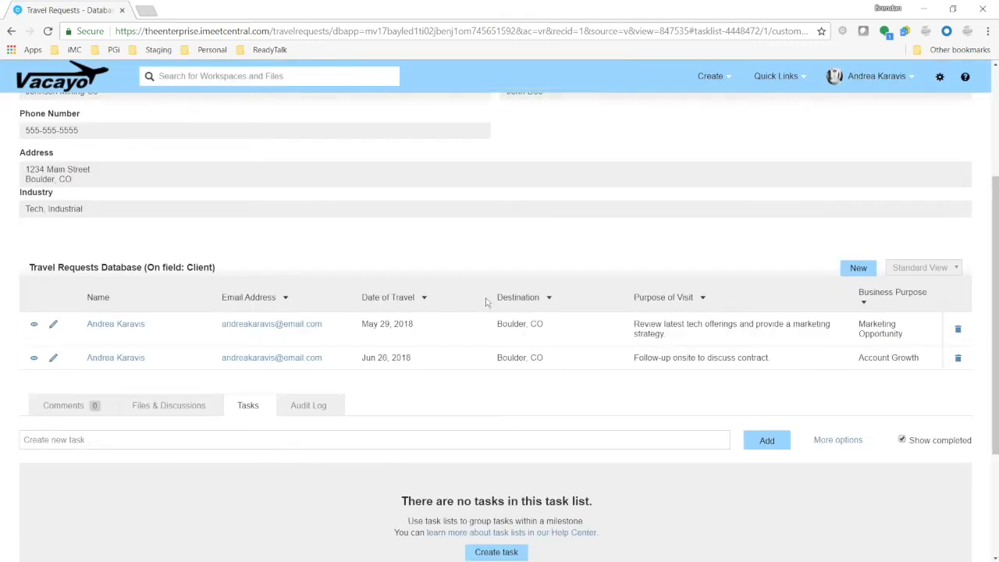
Review the client record's related travel requests and its Files & Discussions section
scroll(485, 302, up, 3)
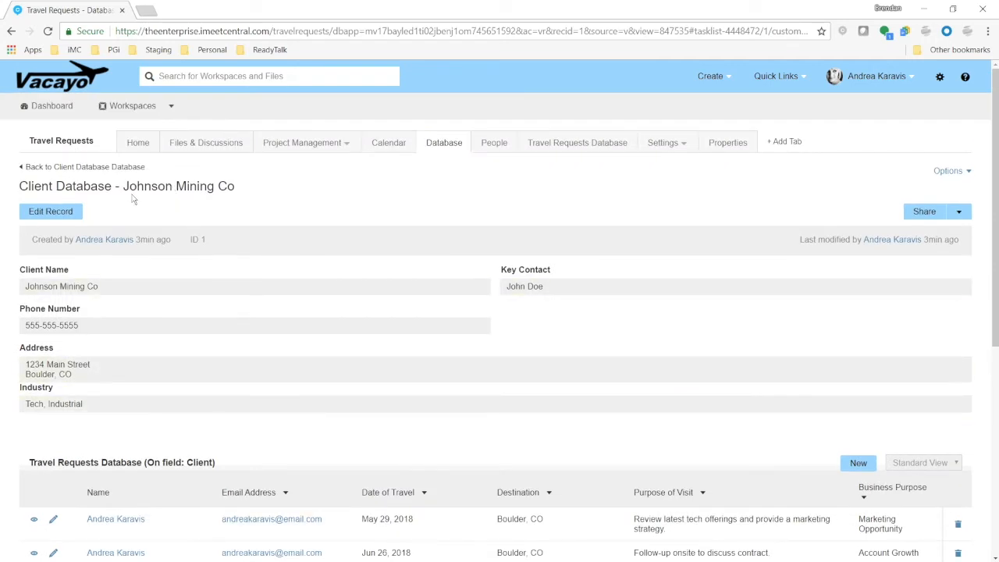
drag(124, 195, 283, 190)
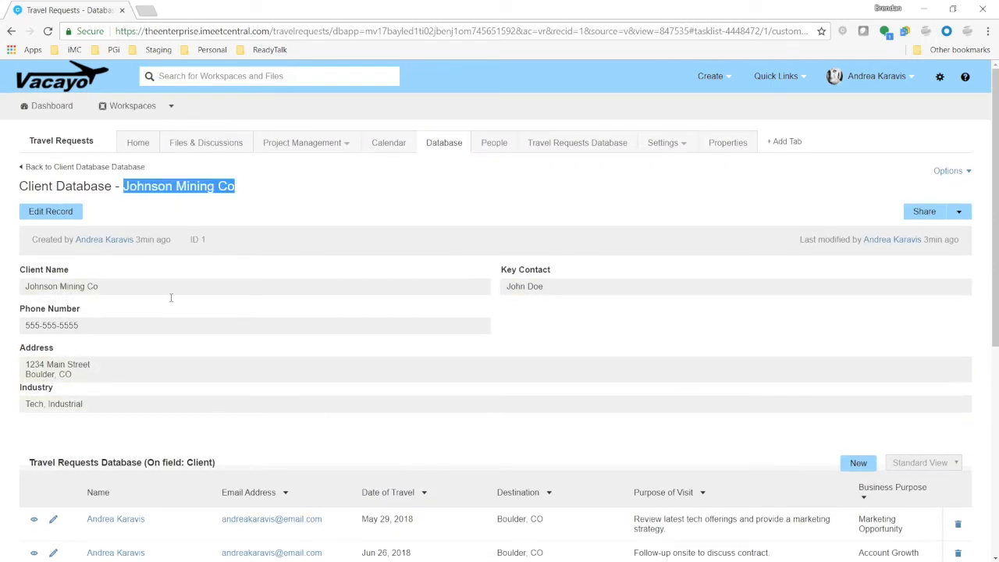
click(281, 434)
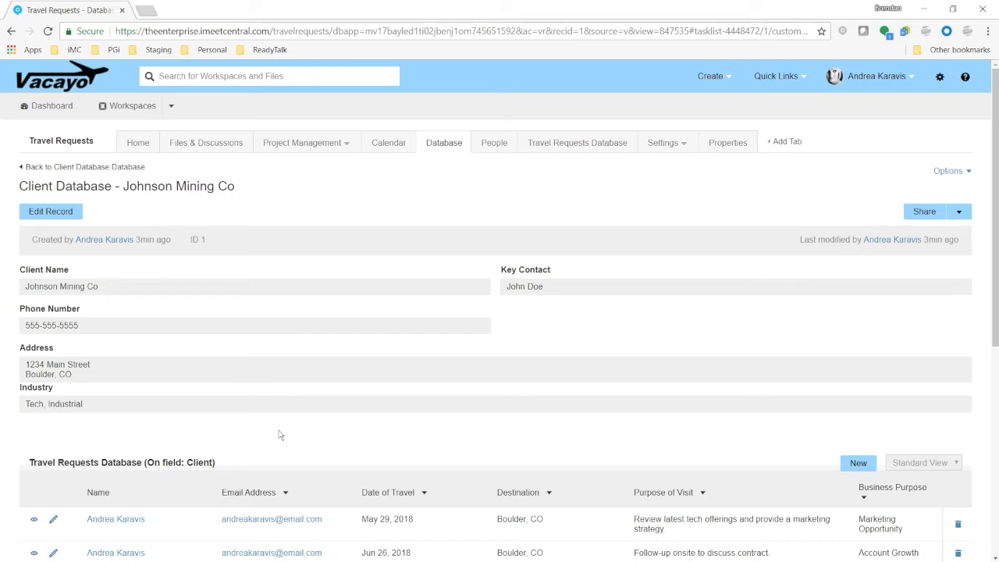
scroll(280, 435, down, 3)
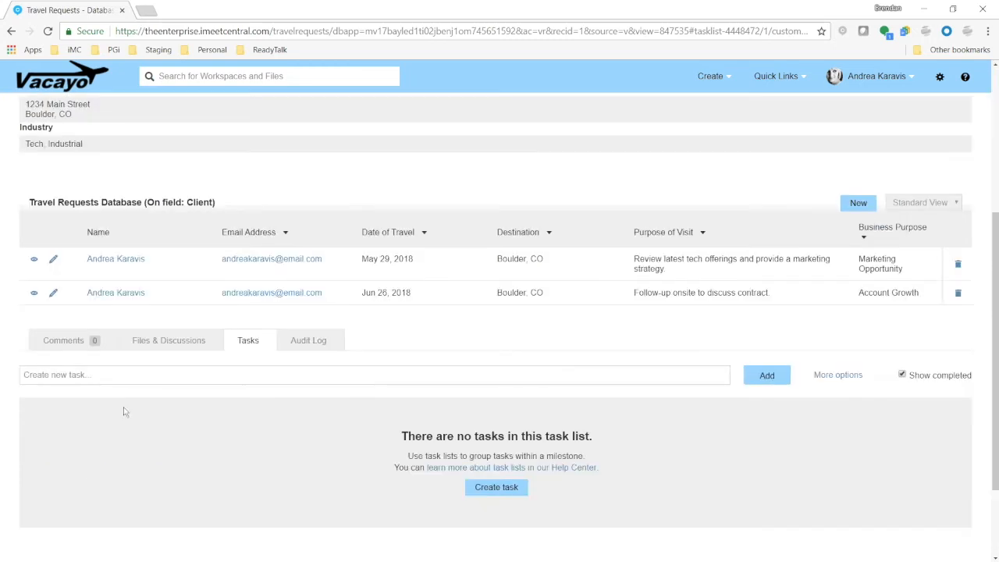
click(148, 340)
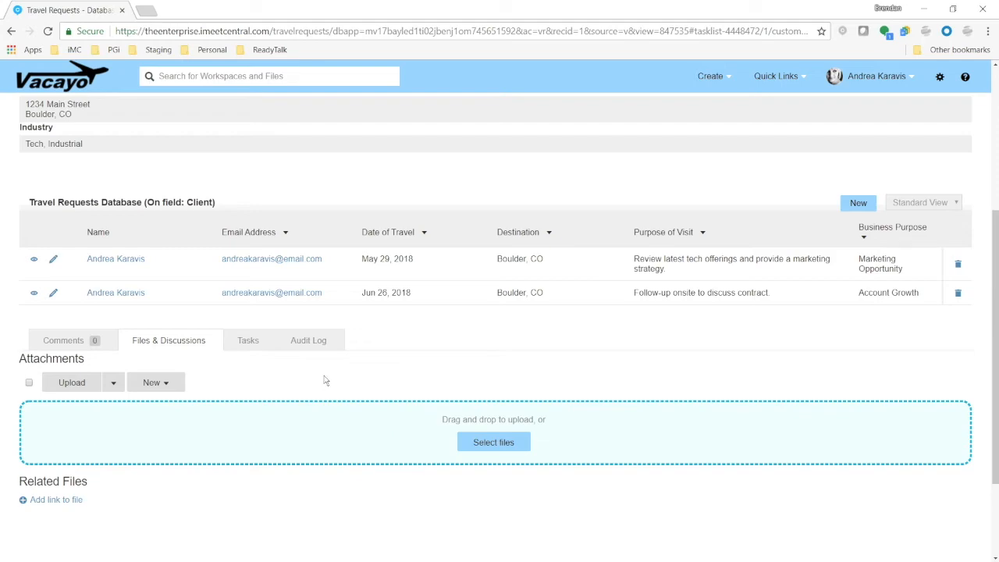
scroll(323, 377, up, 5)
scroll(386, 391, down, 4)
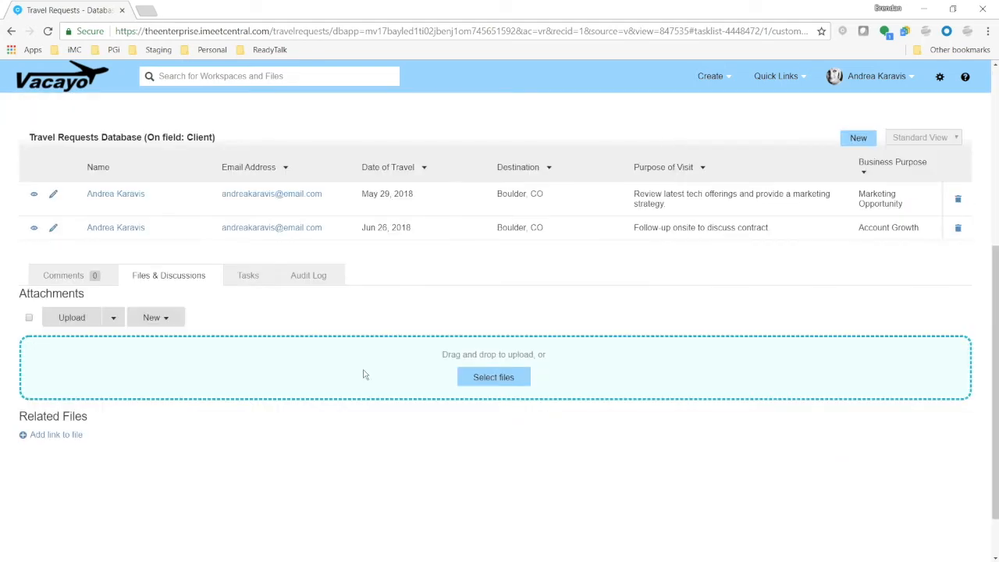
scroll(362, 375, up, 1)
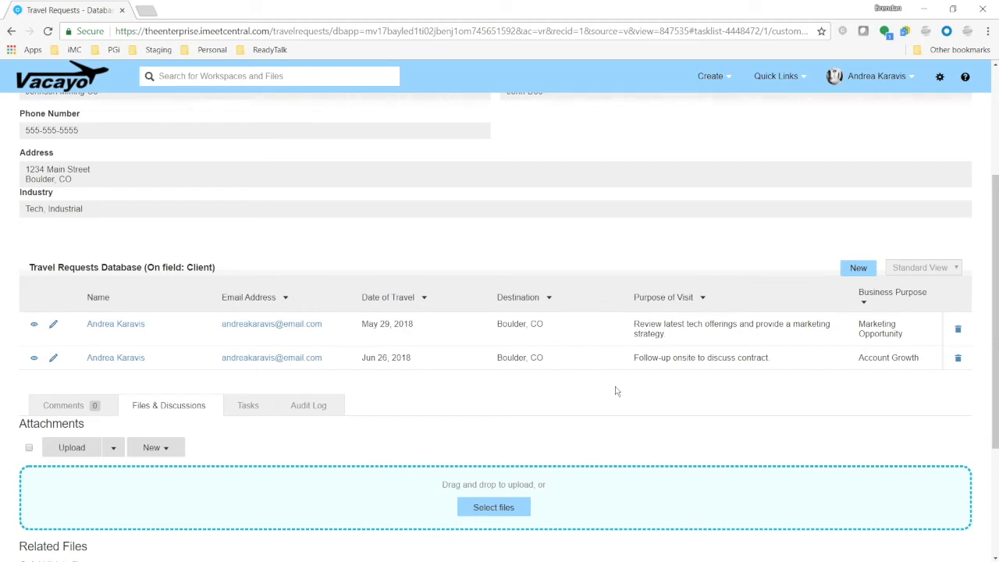
scroll(614, 396, up, 3)
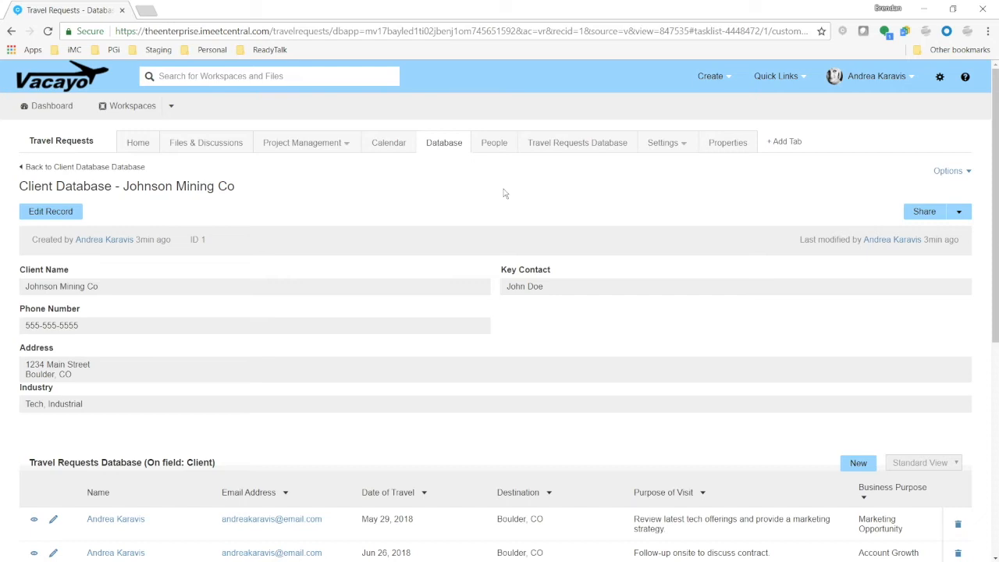
Open the Travel Requests Database and start editing the database settings
click(593, 145)
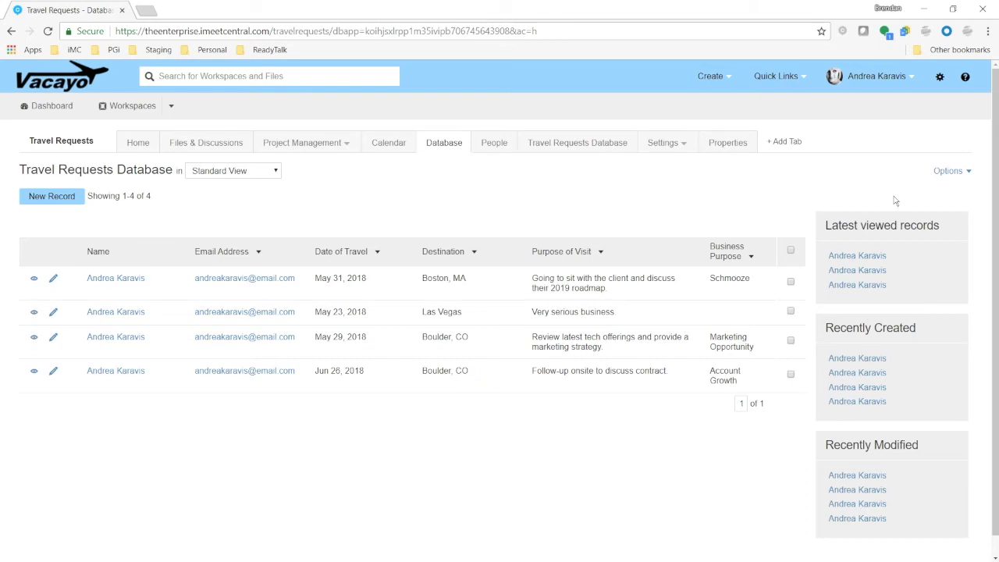
click(949, 178)
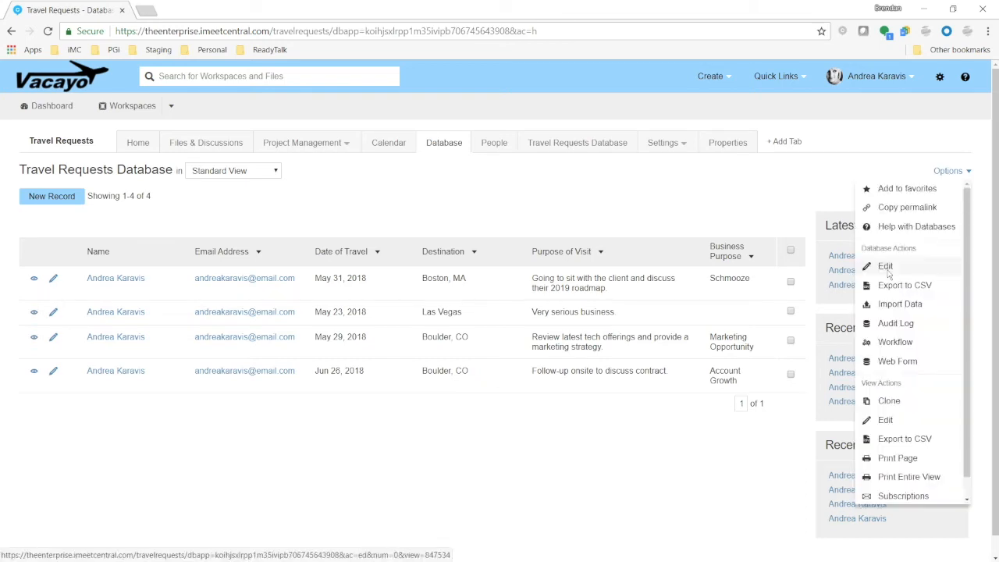
click(885, 268)
Start a new field named Approval Status with the Multiple Choice - Drop Down List type
click(138, 222)
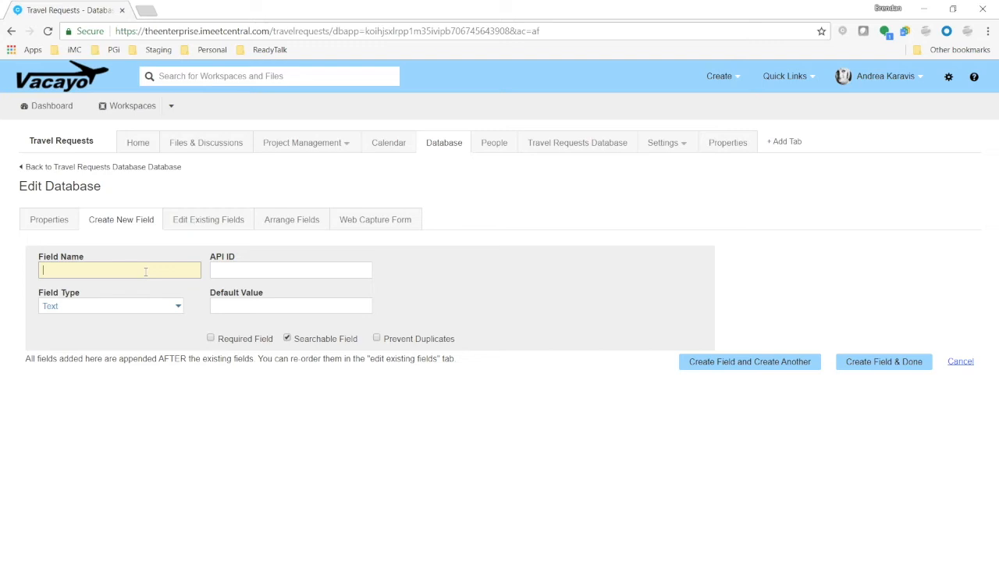
text(Approval Status)
click(171, 306)
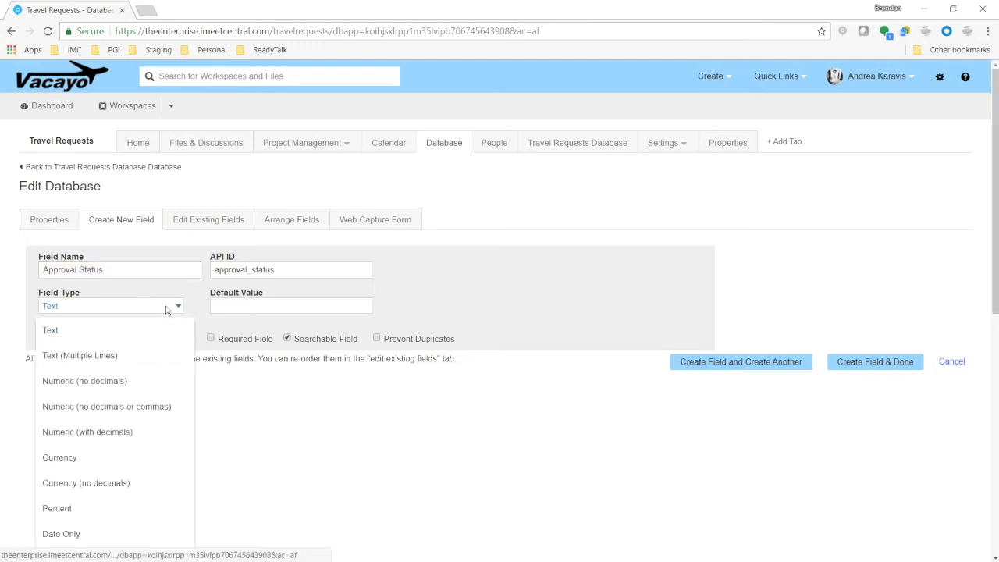
scroll(120, 380, down, 2)
scroll(122, 491, down, 2)
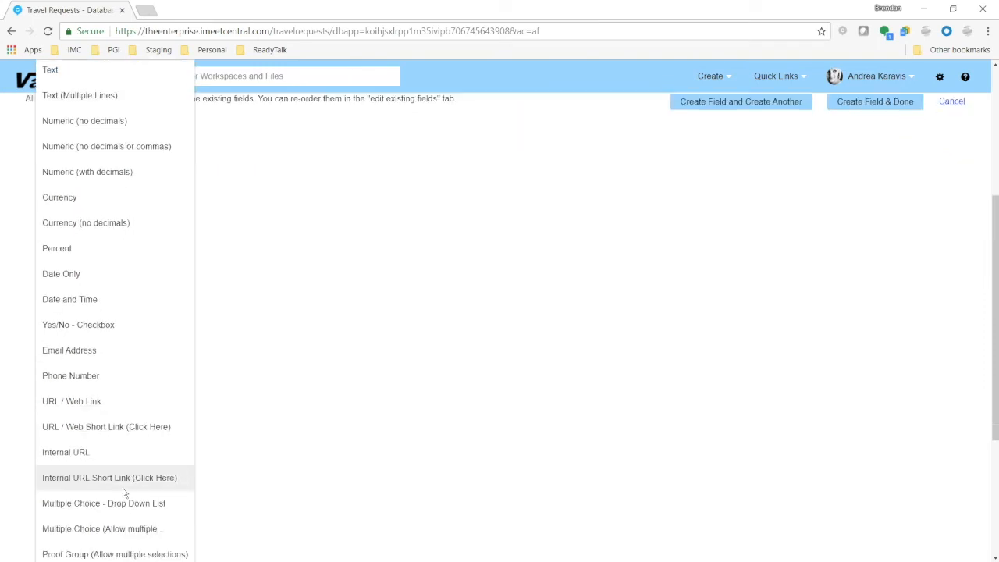
click(125, 503)
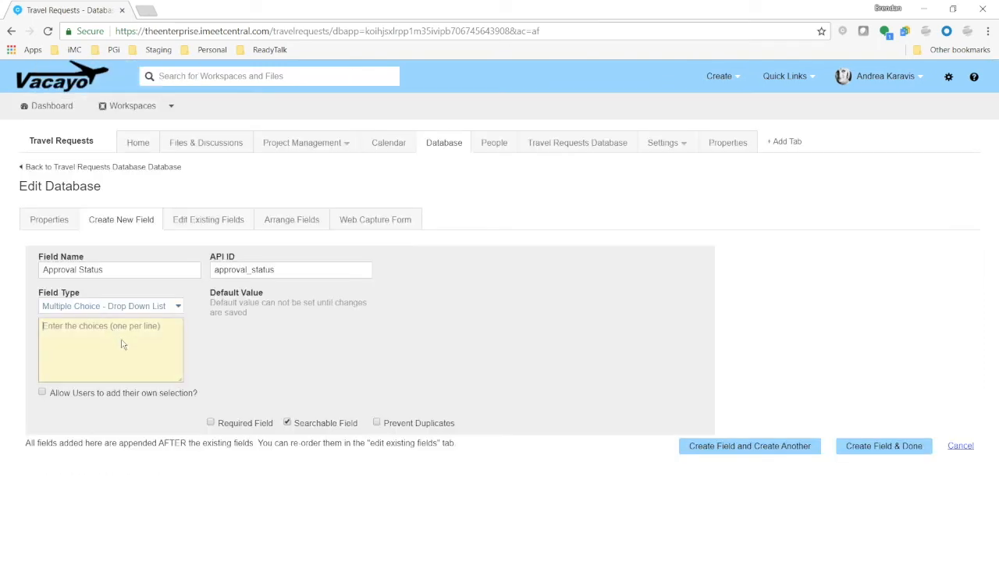
Enter the choices New, Pending, Approved and Not Approved and create the field
click(122, 339)
text(New)
key(Return)
text(Pending)
key(Return)
text(Approved)
key(Return)
text(Not Approved)
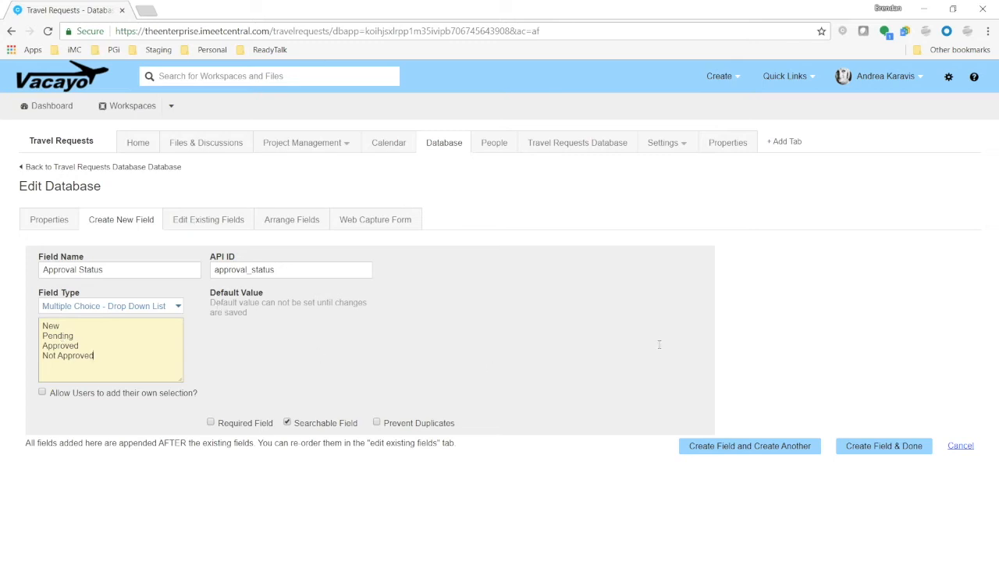
click(887, 447)
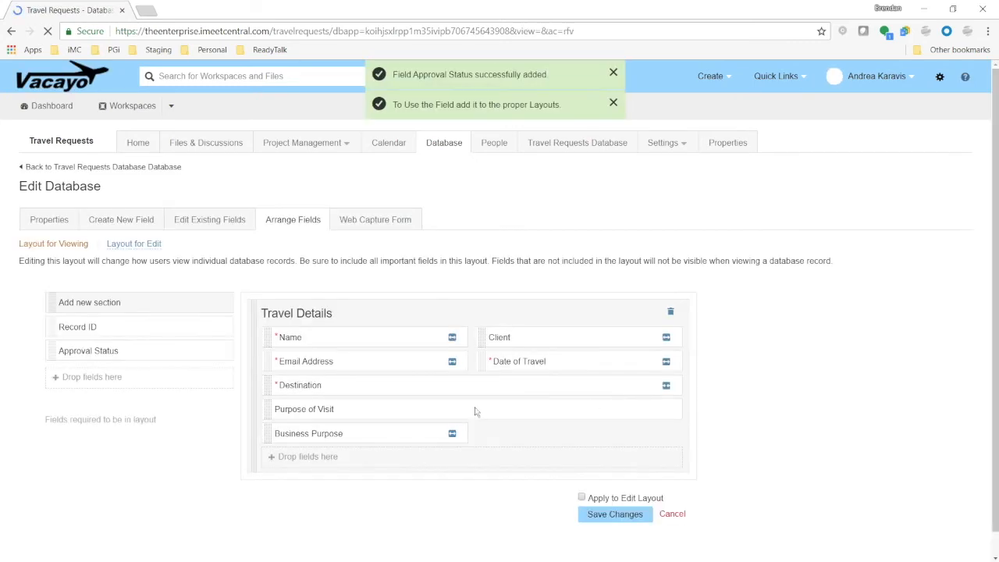
In the existing fields, set Approval Status's default value to New and update
click(210, 223)
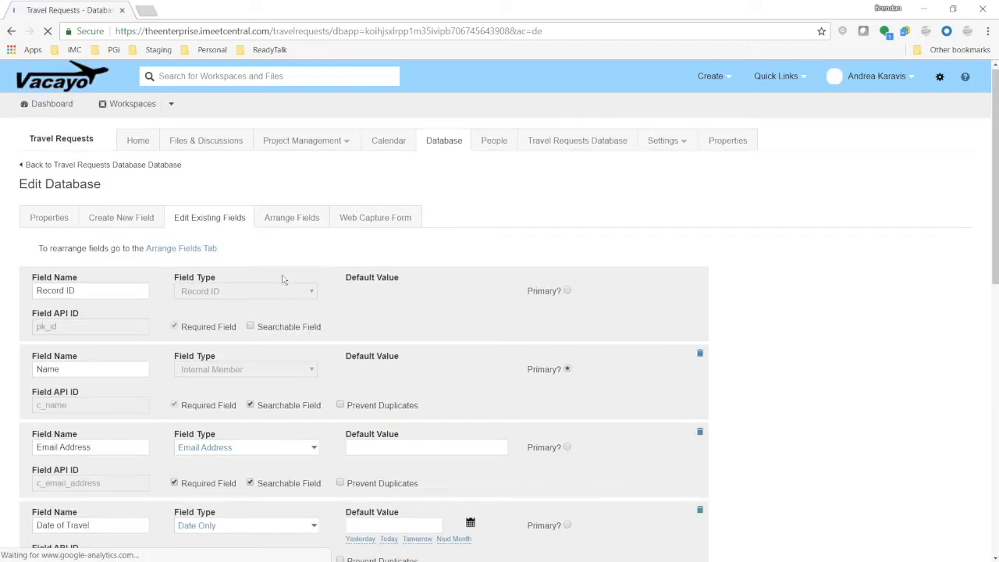
scroll(283, 279, down, 1)
scroll(284, 279, down, 10)
click(381, 390)
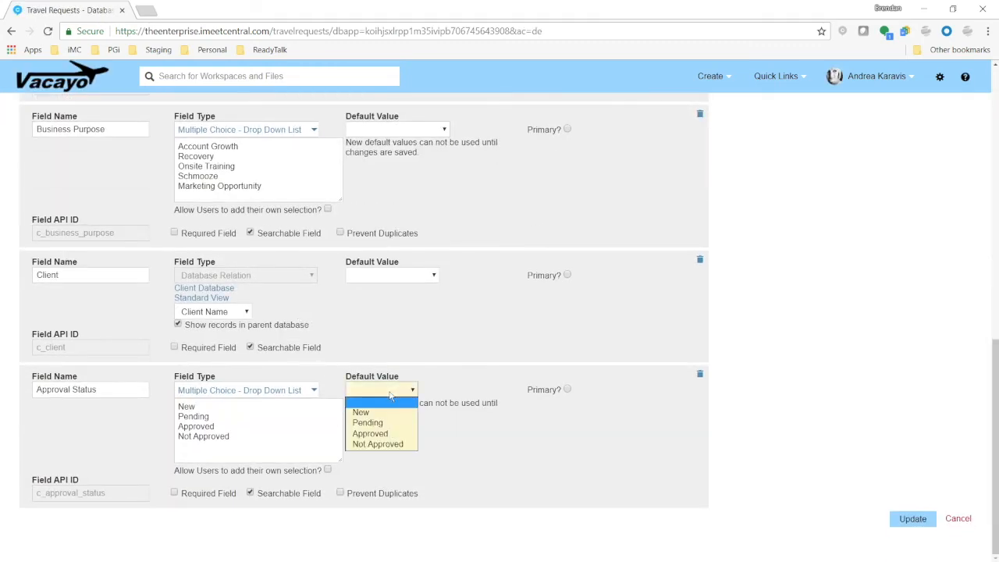
click(382, 414)
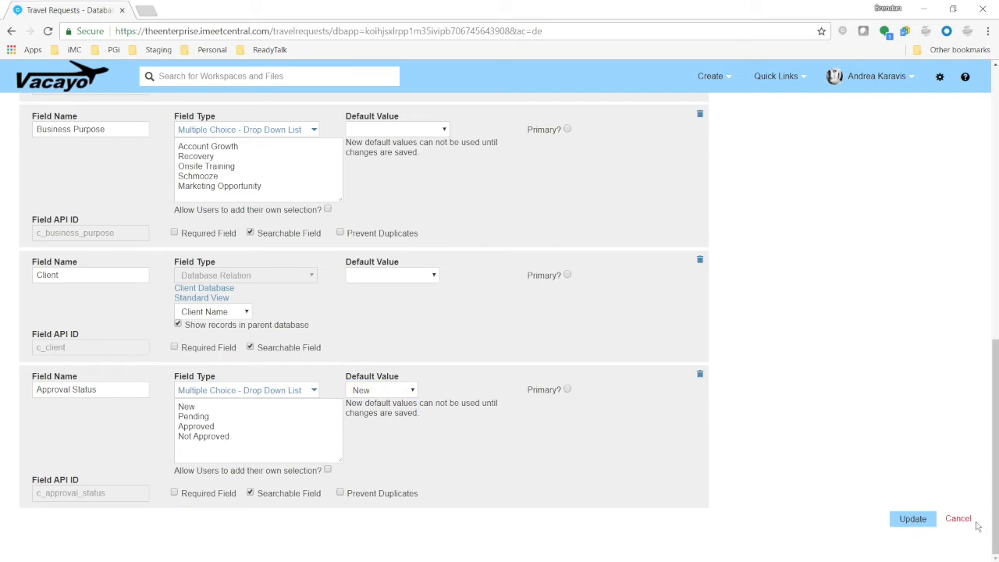
click(910, 518)
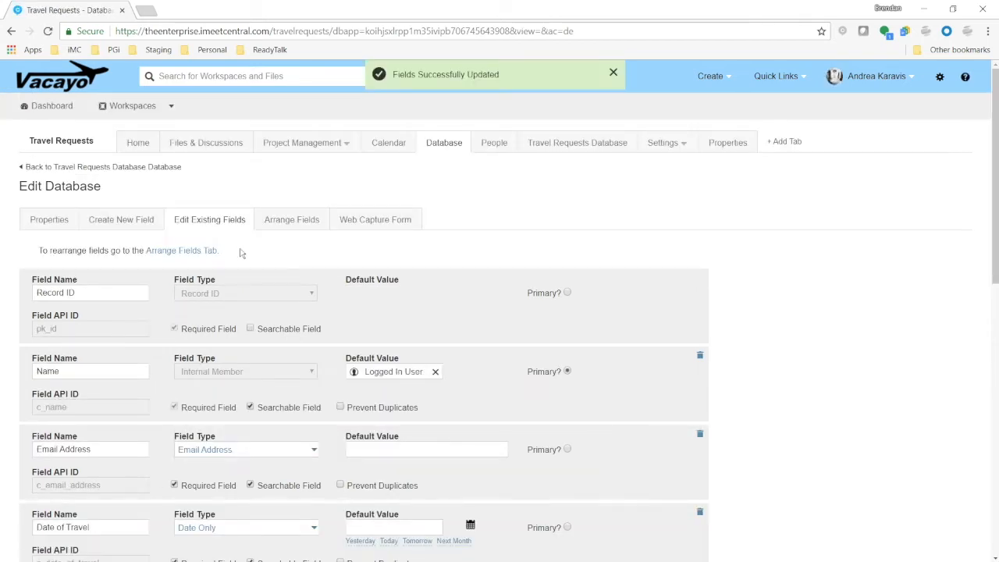
Create a Date Only field named Submitted Date with a default value of Today
click(138, 222)
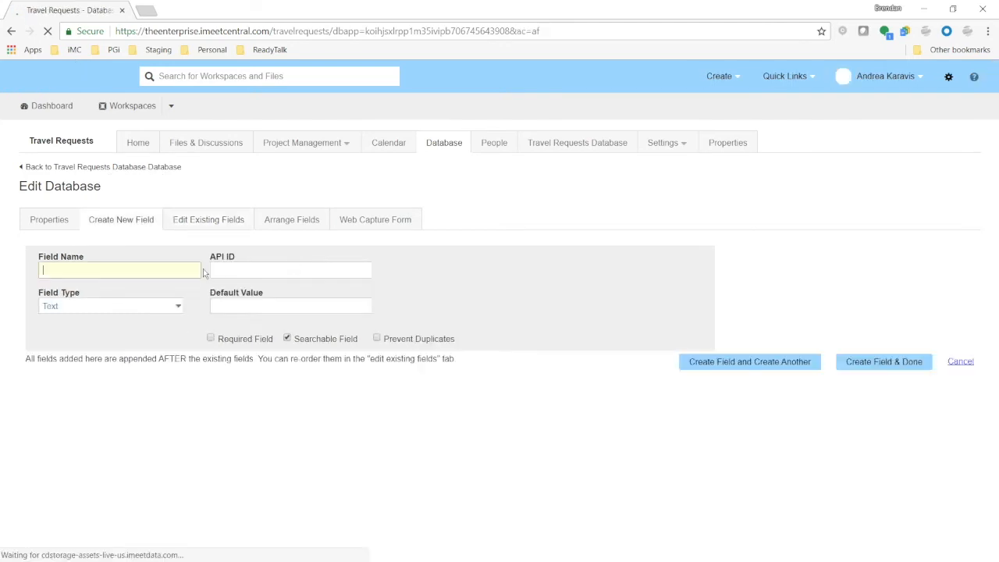
text(Submitted Date)
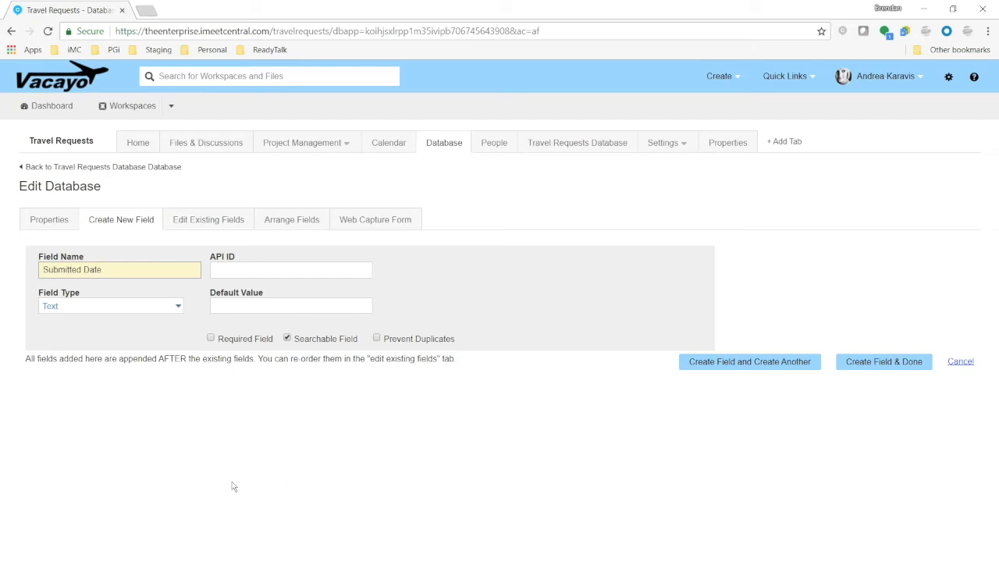
click(142, 306)
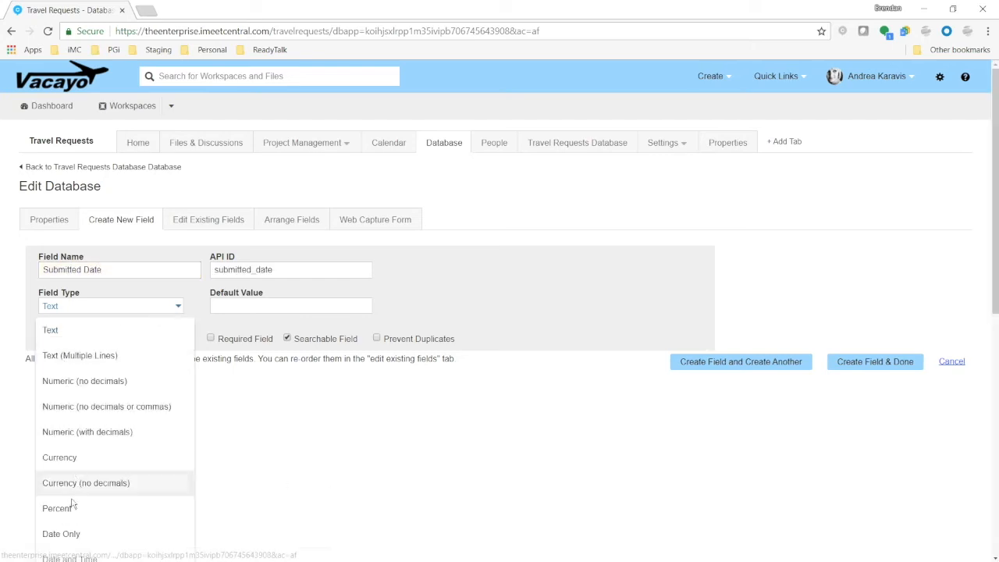
click(74, 534)
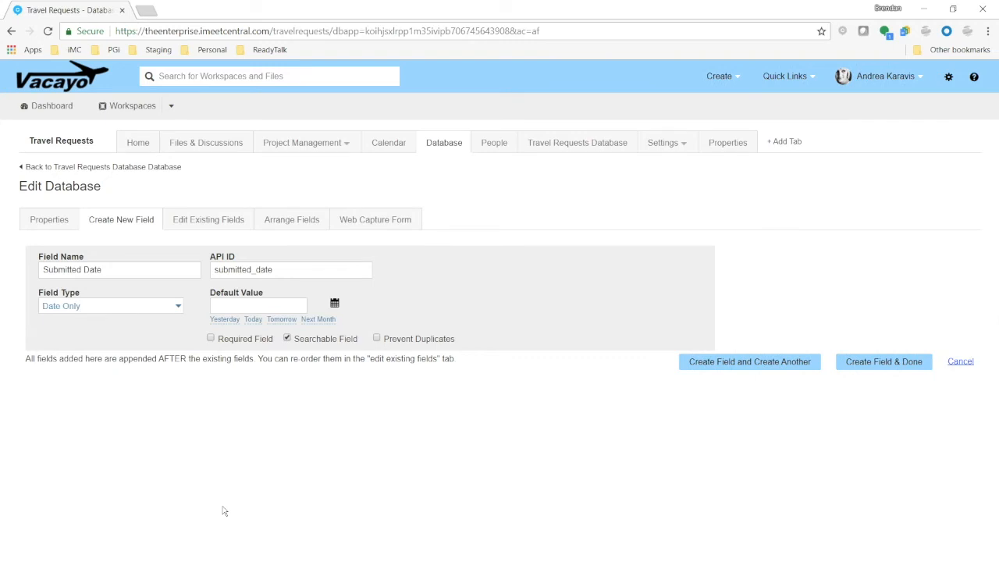
click(253, 319)
click(895, 363)
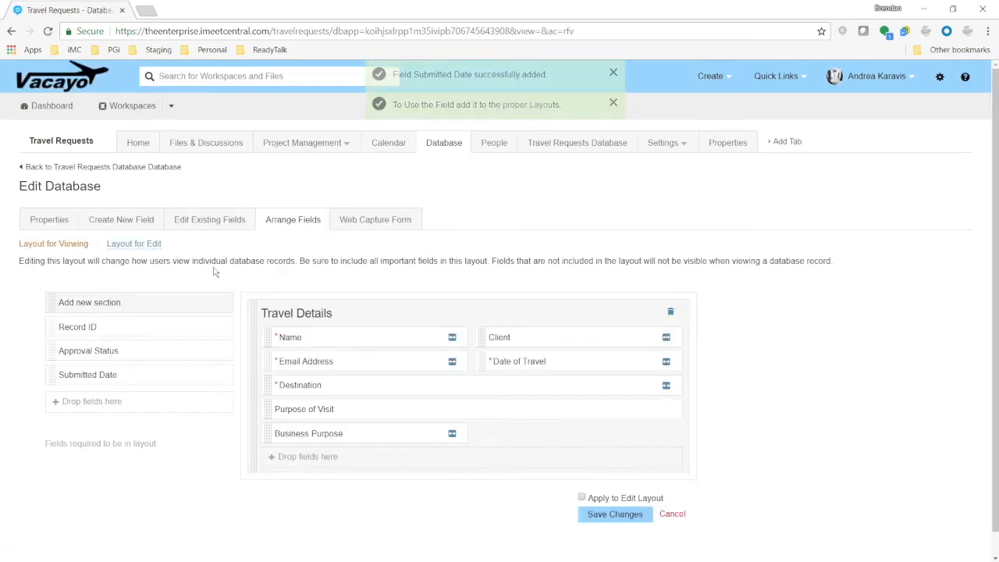
Create a Date Only field named Approval Date
click(121, 220)
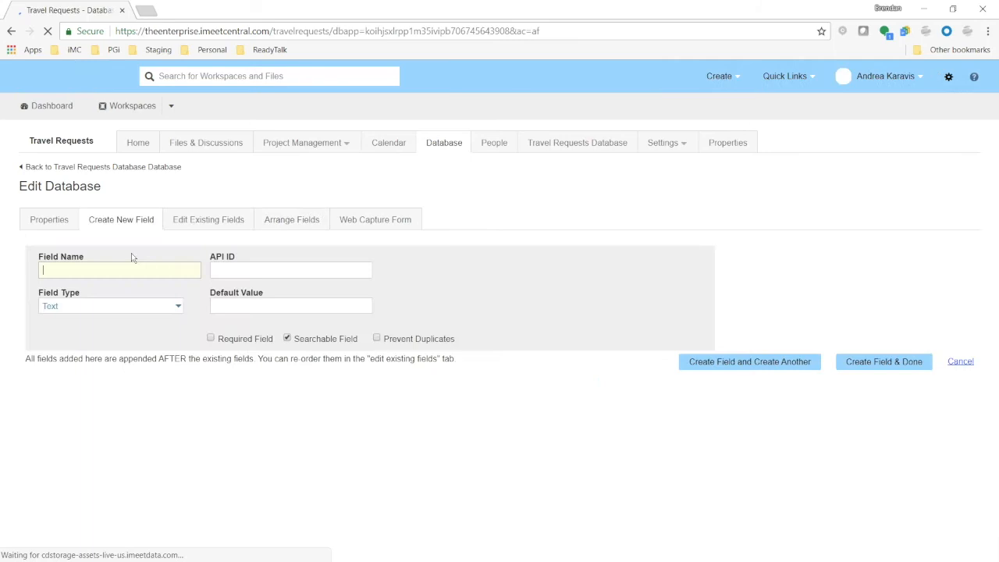
text(Approval Date)
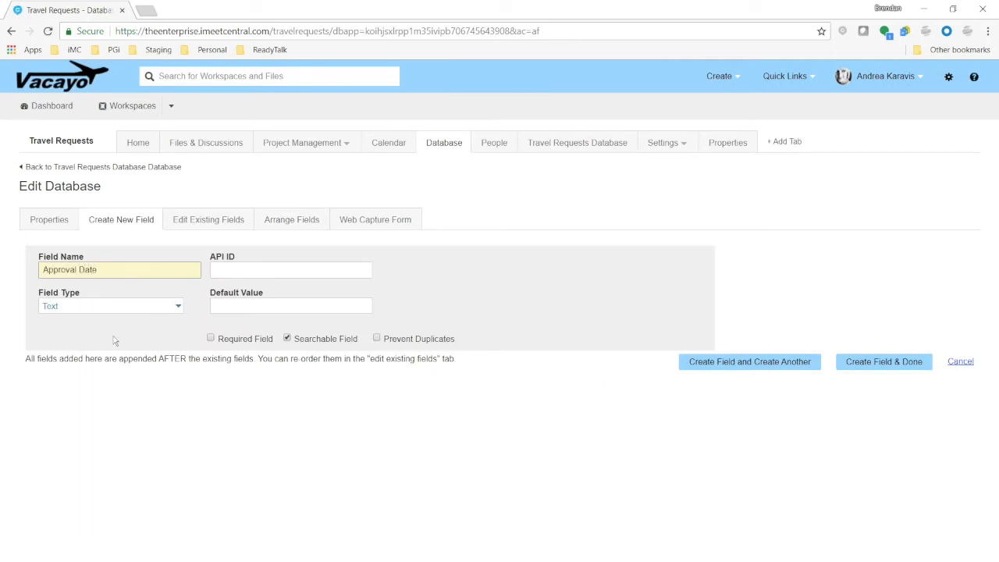
click(119, 308)
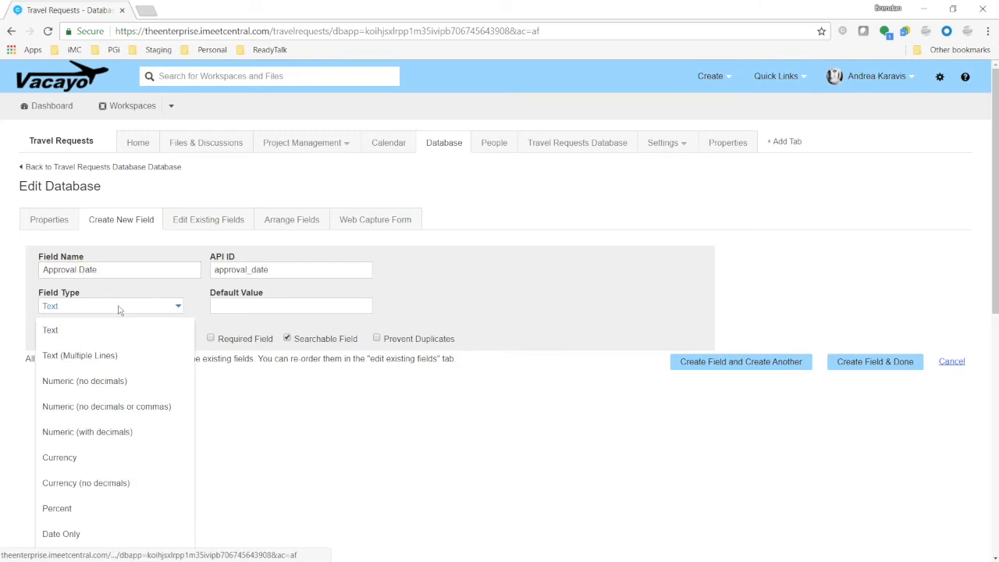
click(60, 534)
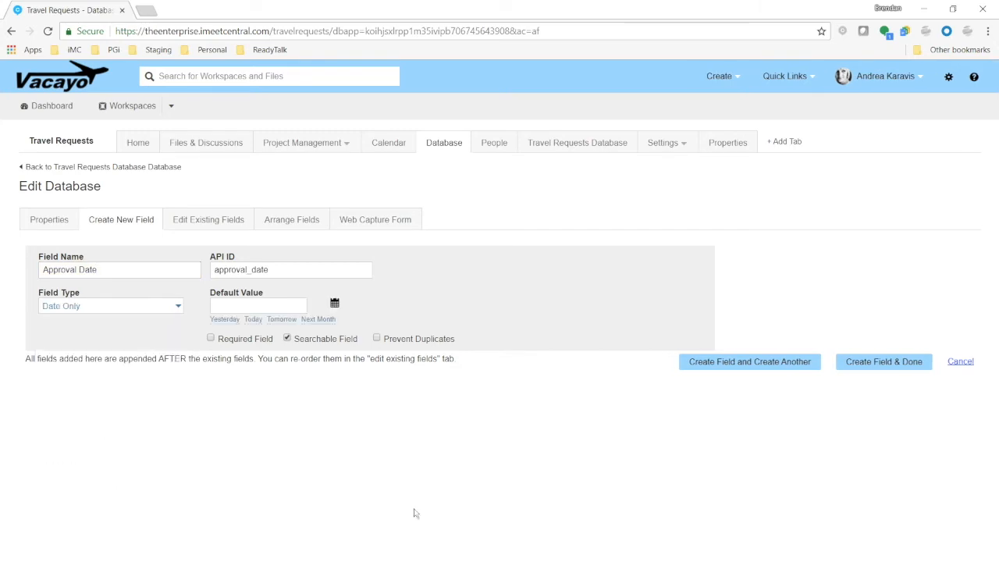
click(890, 362)
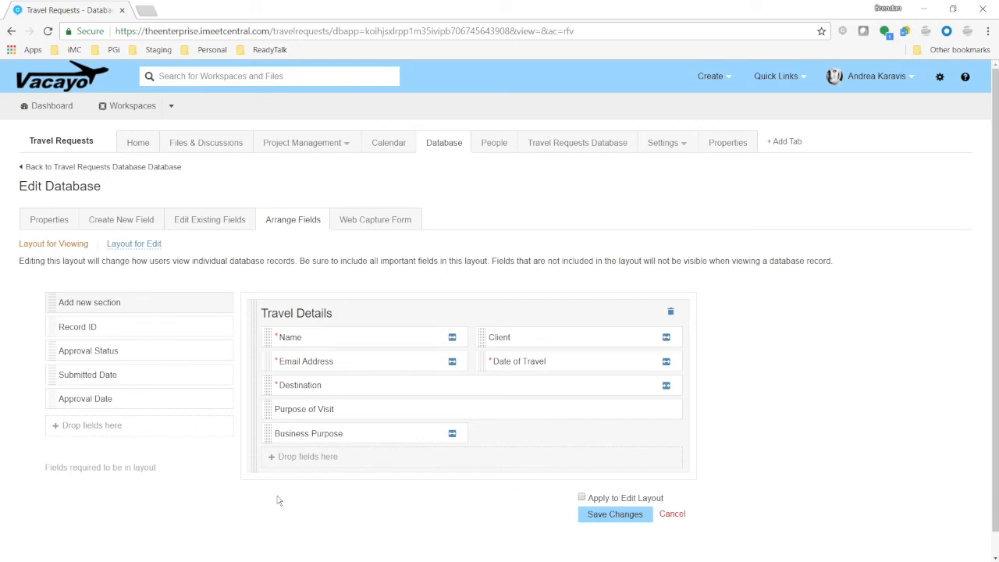
Add a new section to the viewing layout and title it Administration
scroll(277, 500, down, 1)
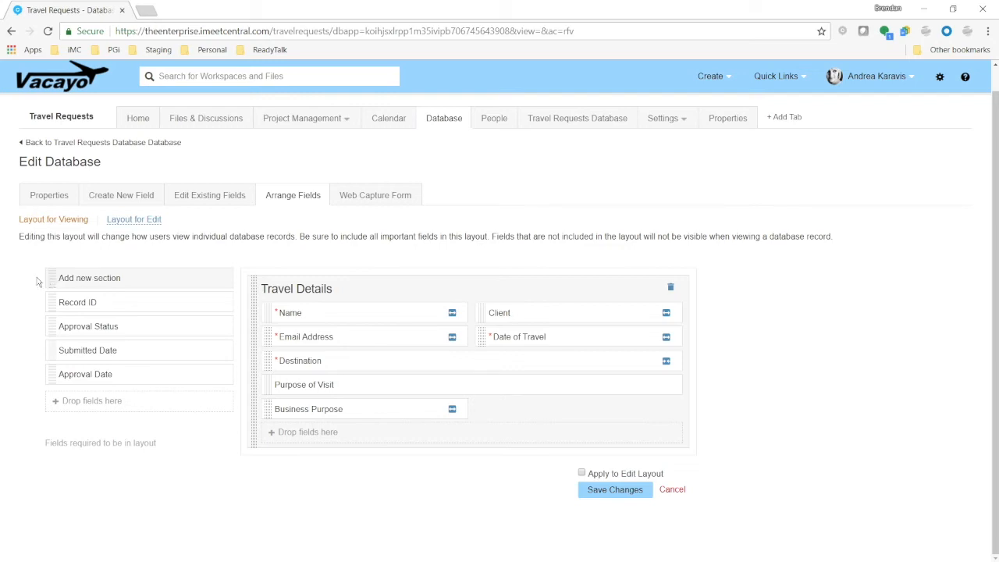
drag(49, 279, 273, 473)
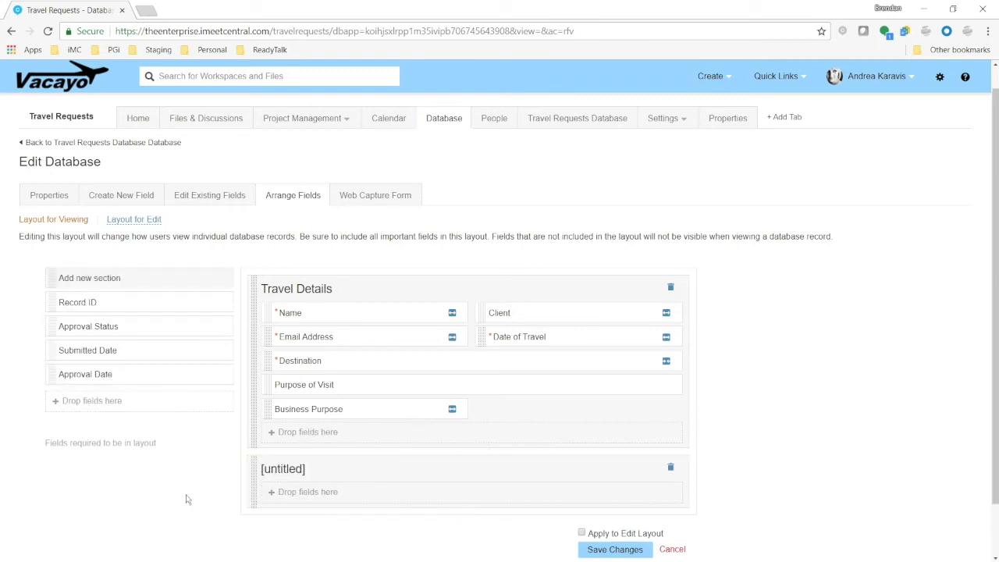
click(285, 469)
text(Administration)
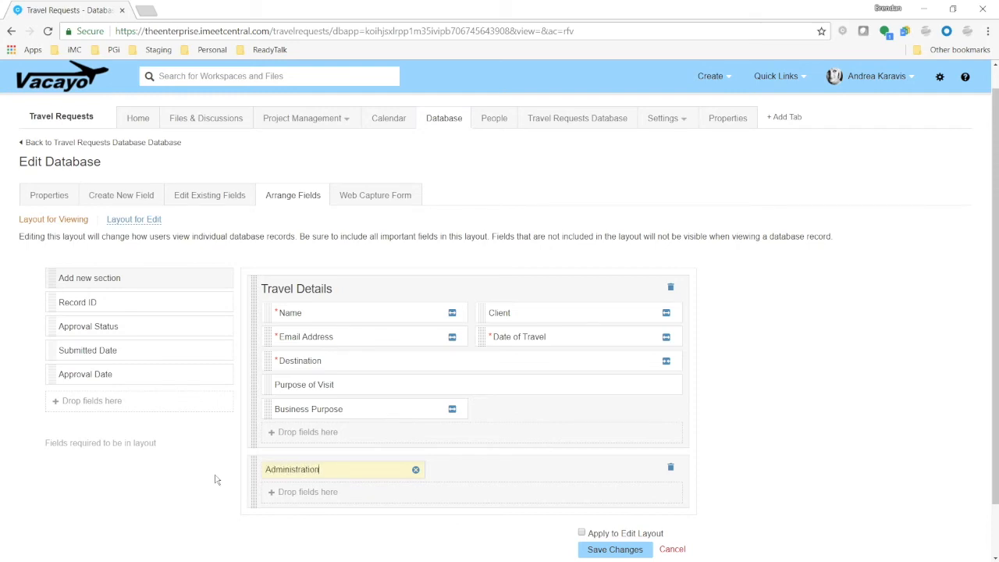
key(Return)
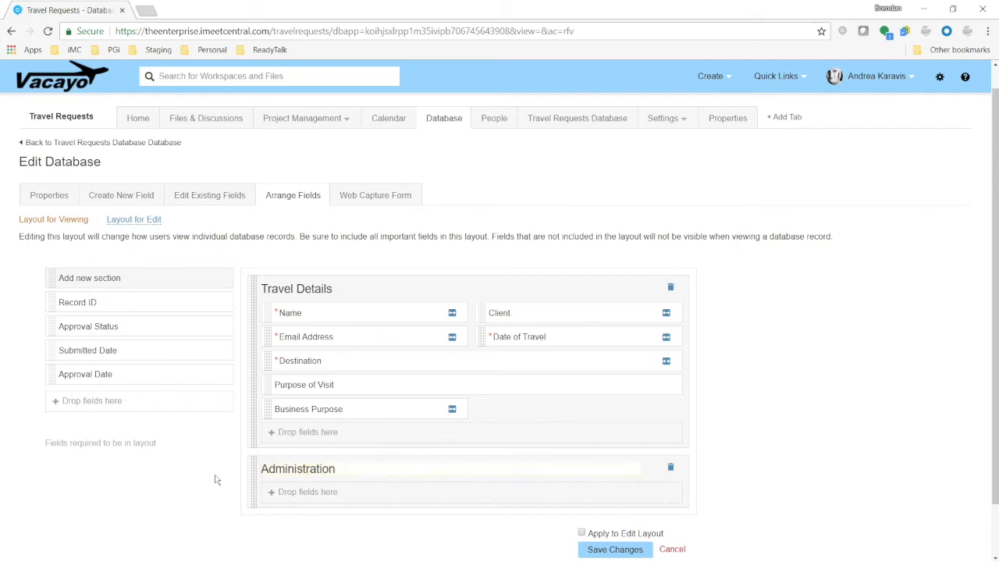
Move Submitted Date, Approval Status and Approval Date into the Administration section and save the layout
scroll(216, 479, down, 2)
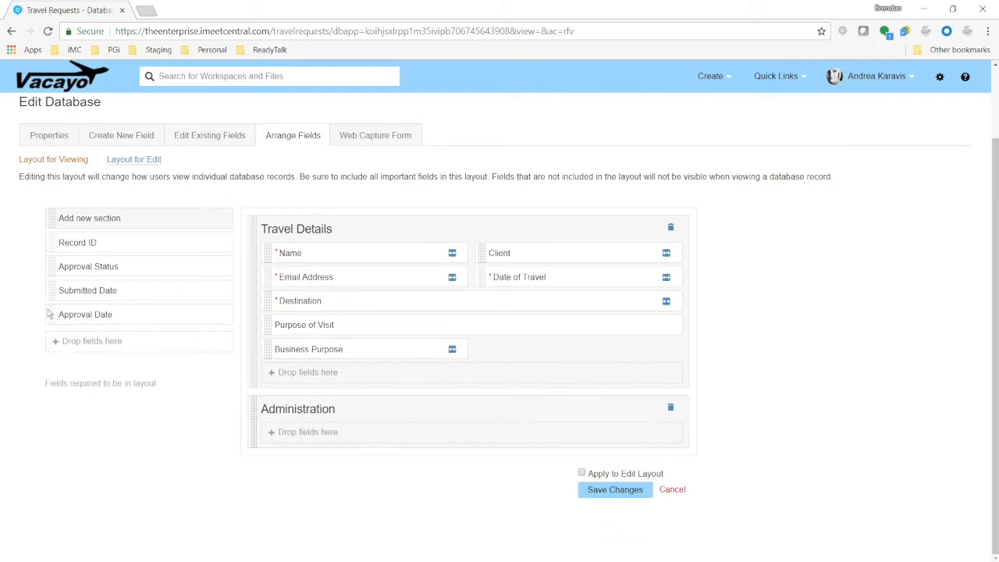
drag(54, 296, 410, 526)
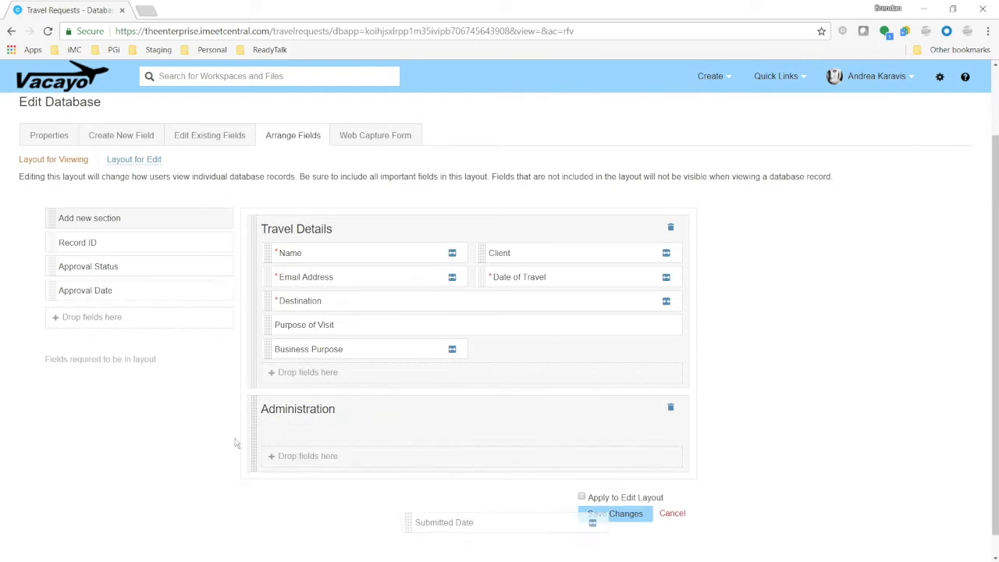
drag(56, 270, 281, 457)
drag(55, 268, 423, 548)
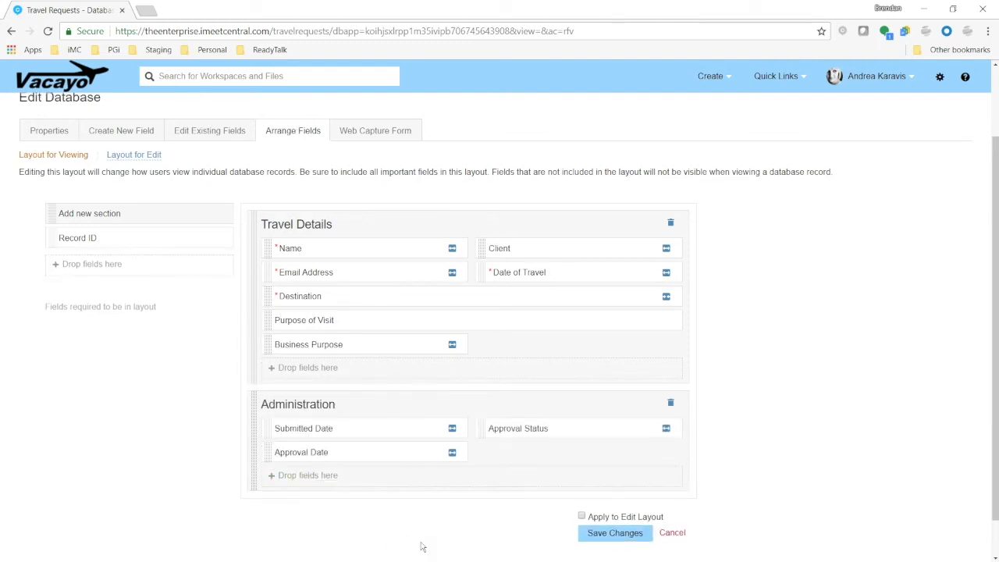
scroll(508, 529, down, 1)
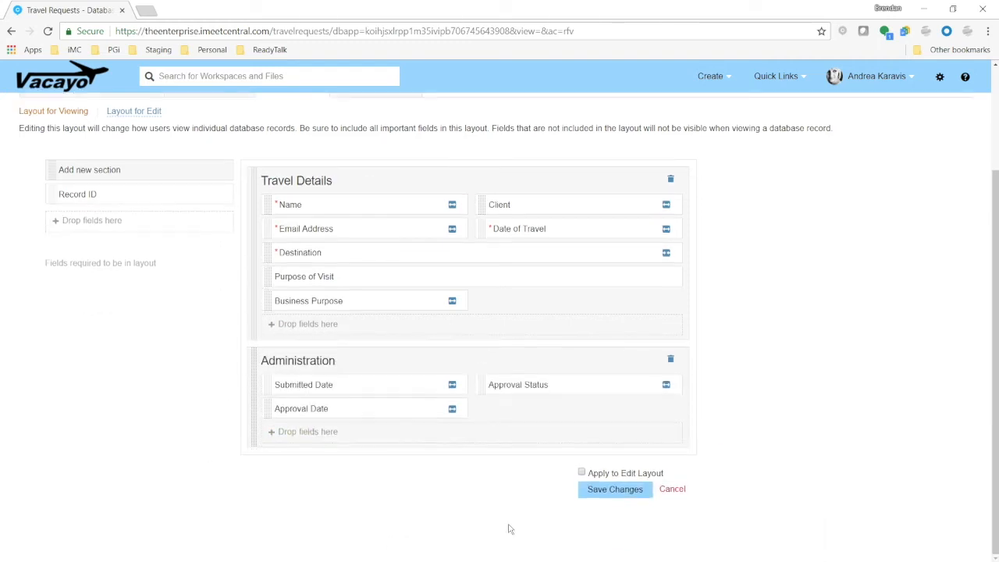
click(630, 492)
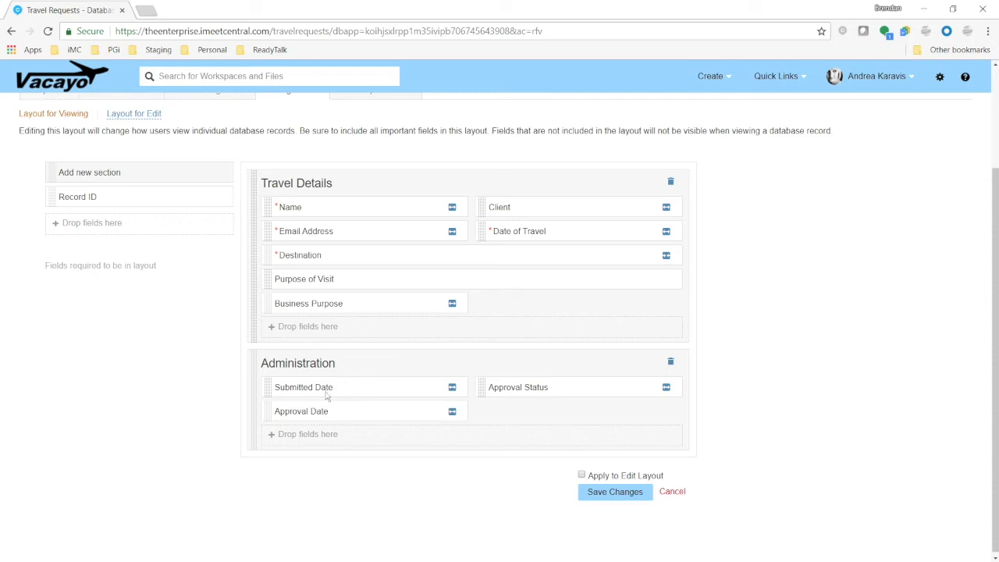
Start a new travel request record, choose Johnson Mining Co as the client and fill in the requester's e-mail address
scroll(189, 388, up, 3)
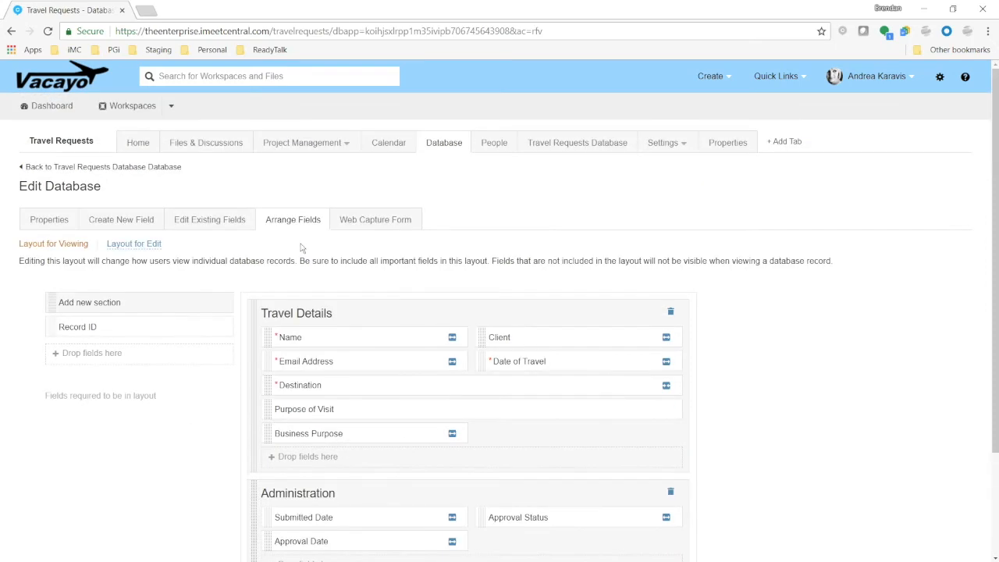
click(611, 147)
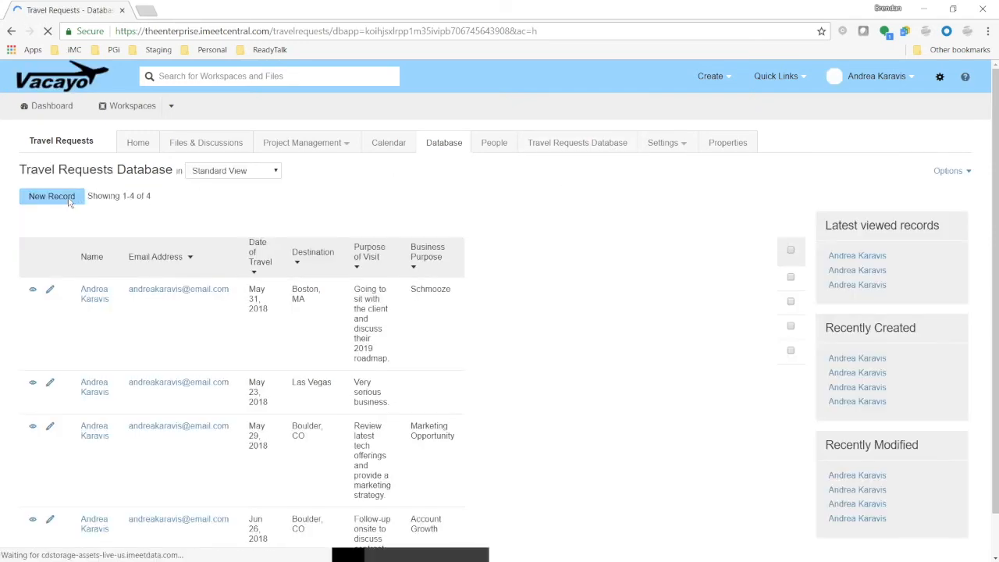
click(51, 197)
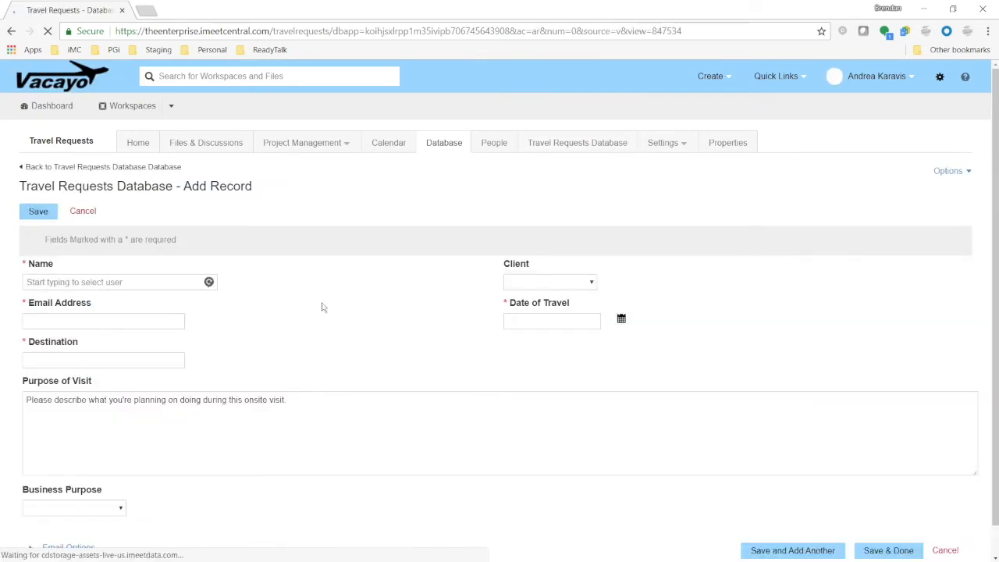
scroll(321, 307, down, 1)
click(559, 256)
click(536, 277)
click(84, 292)
text(andrea)
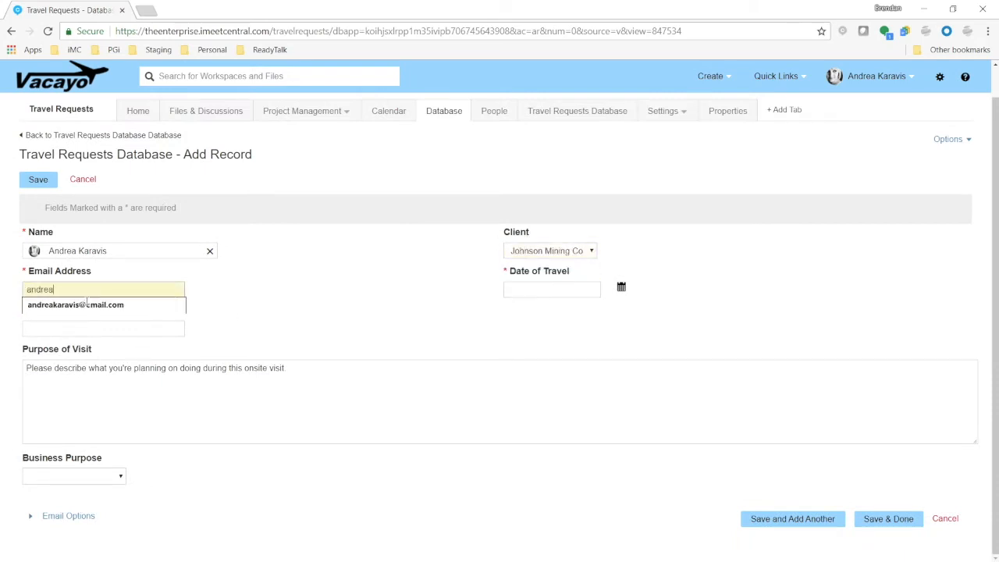
click(86, 303)
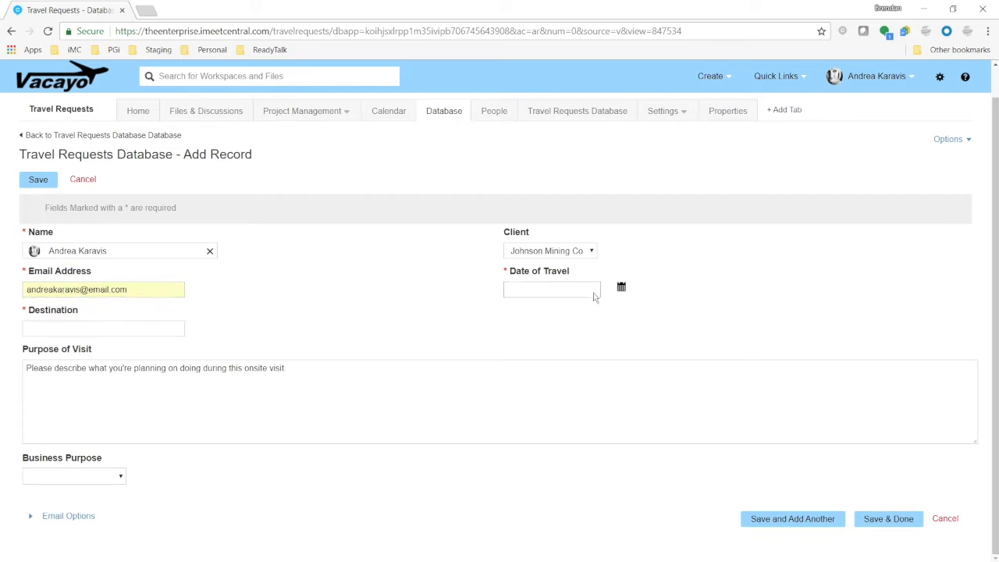
Set the date of travel to Jul 27, 2018 and the destination to Boulder, CO
click(621, 287)
double_click(719, 311)
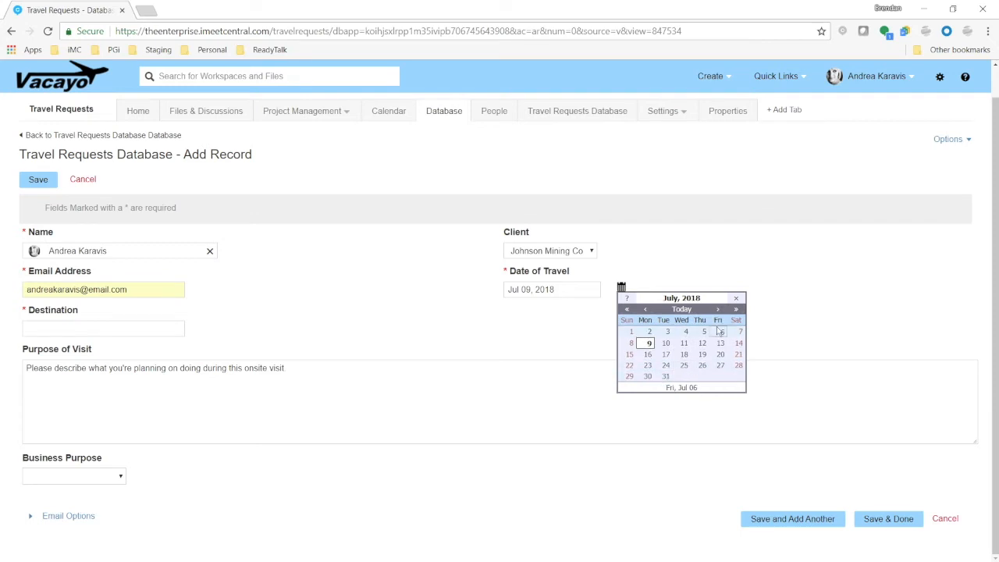
click(720, 365)
click(72, 329)
text(Boulder)
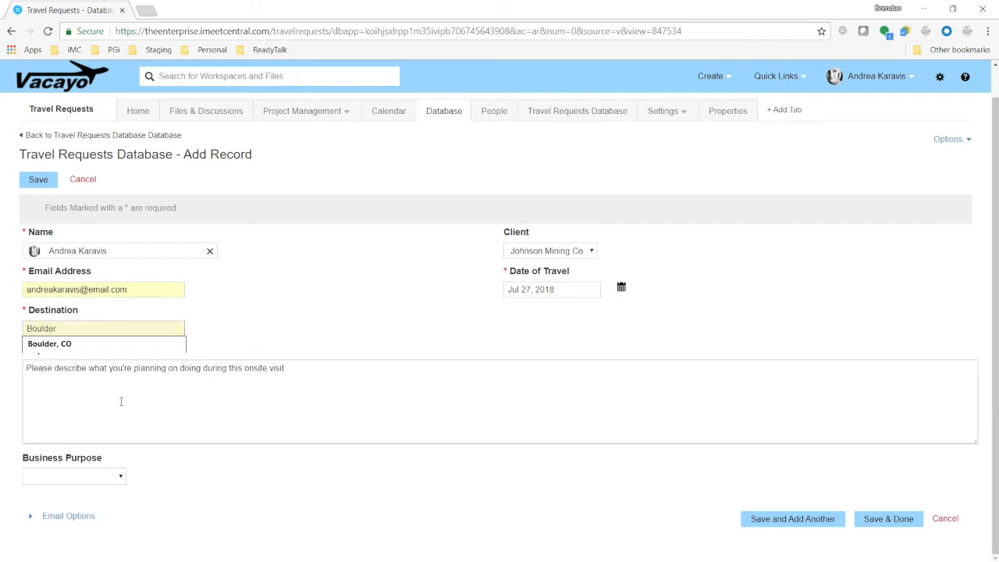
click(104, 345)
Replace the purpose of visit text with "30-day contract review on-site, 1 hour with CFO."
drag(322, 371, 21, 367)
text(30-day con)
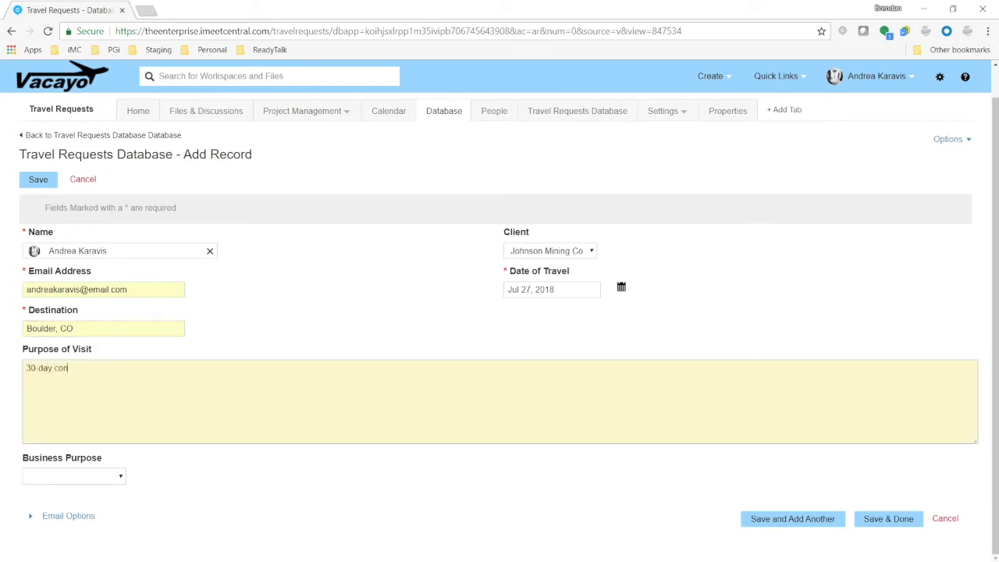
text(tract review on-site, 1 hour with CFO.)
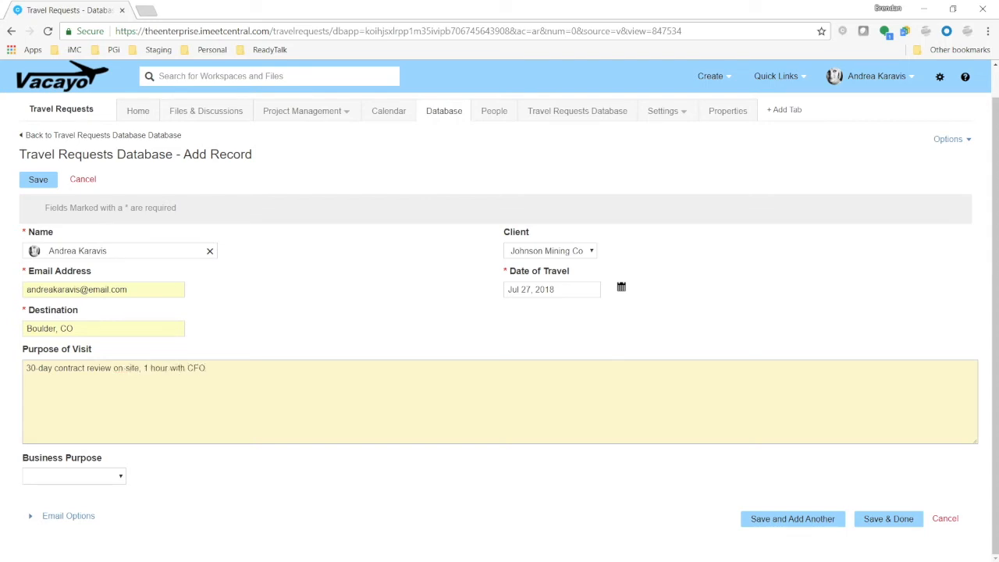
Set the business purpose to Onsite Training and save the record
click(111, 482)
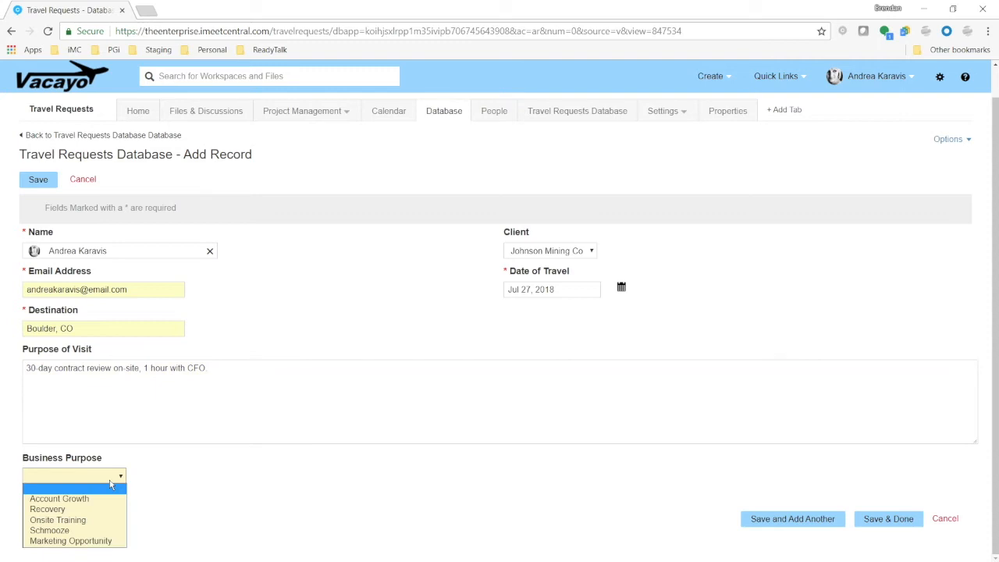
click(68, 523)
click(567, 435)
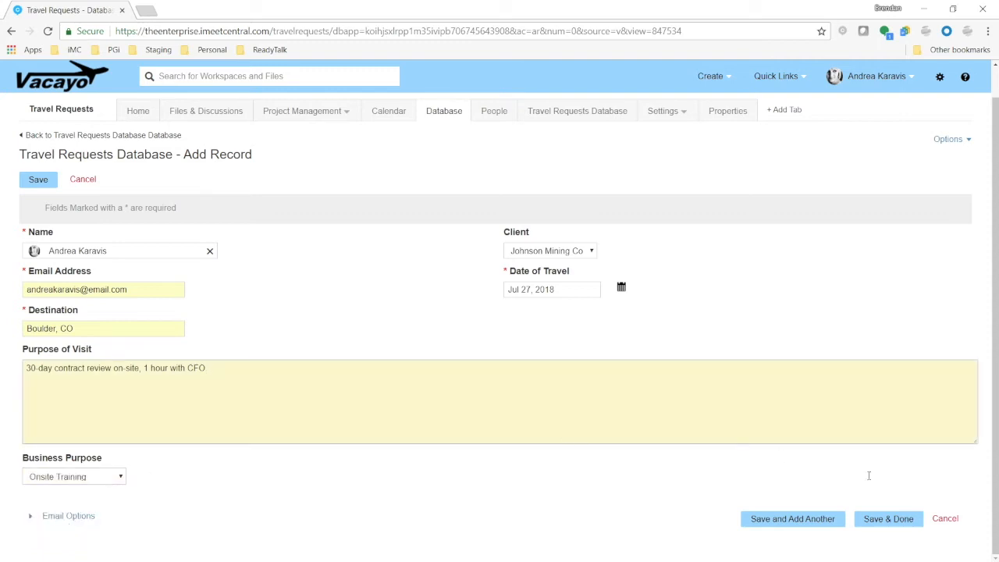
click(885, 521)
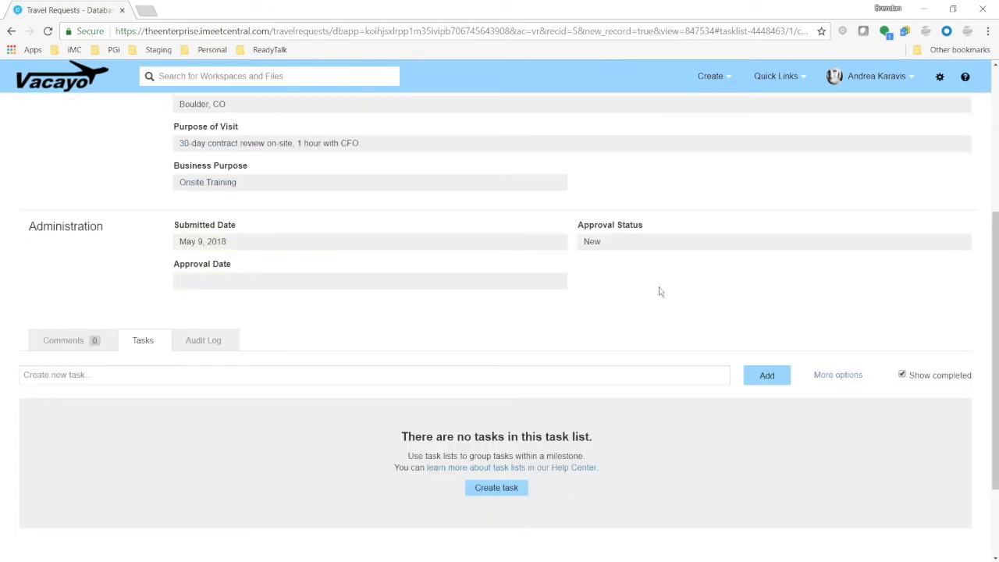
Return to the travel requests list and set the Las Vegas request's business purpose to Schmooze inline
click(202, 246)
scroll(625, 300, up, 3)
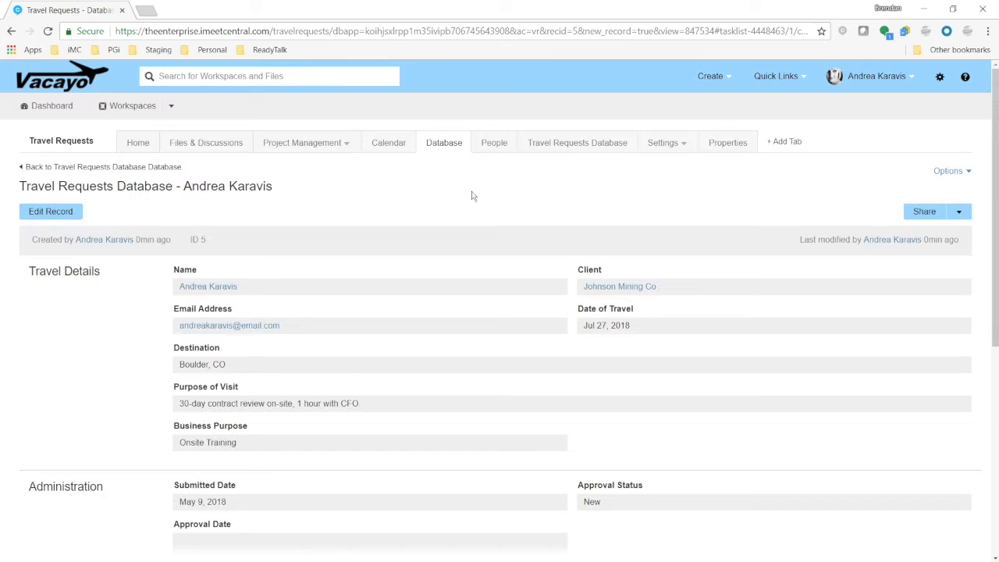
click(564, 146)
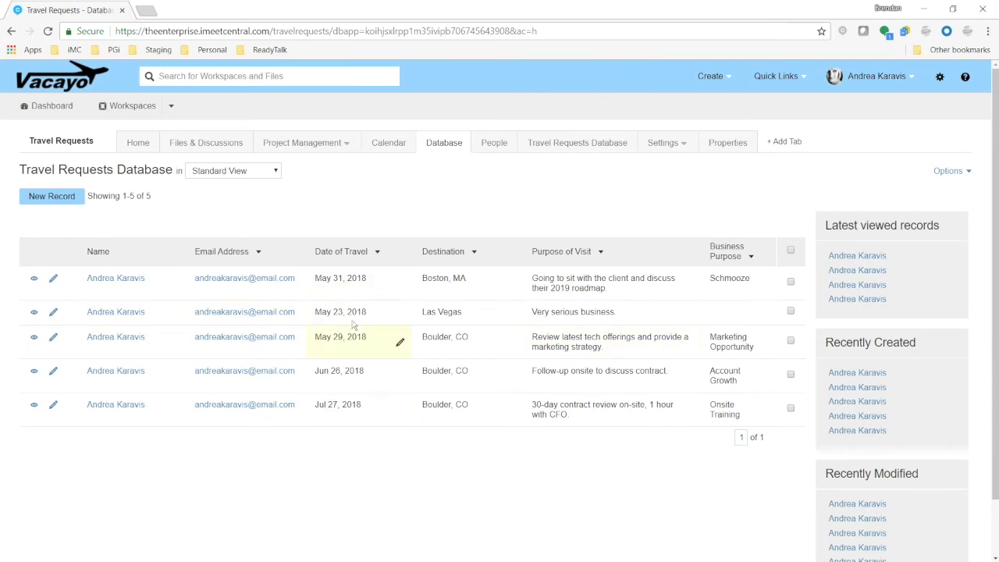
click(349, 260)
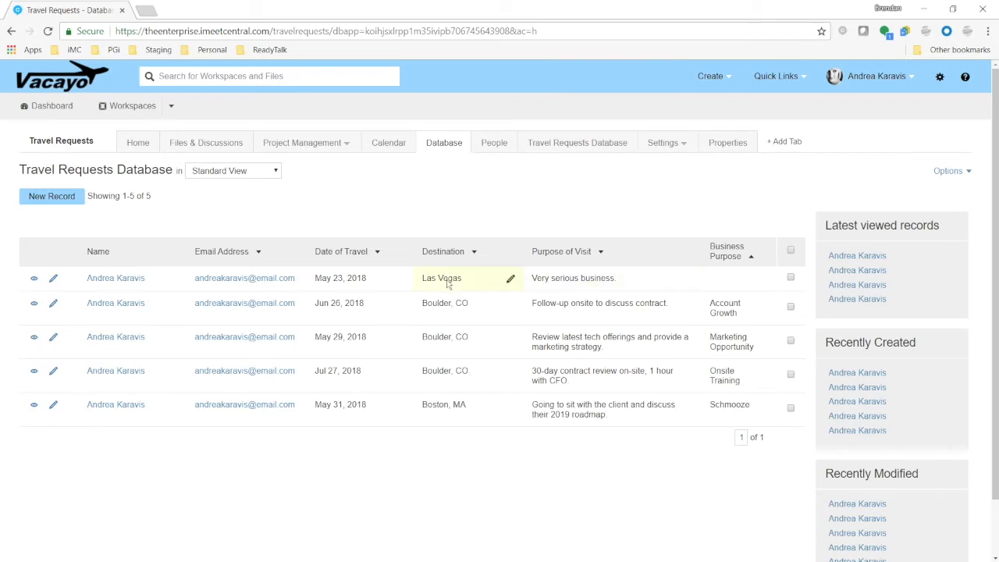
click(764, 283)
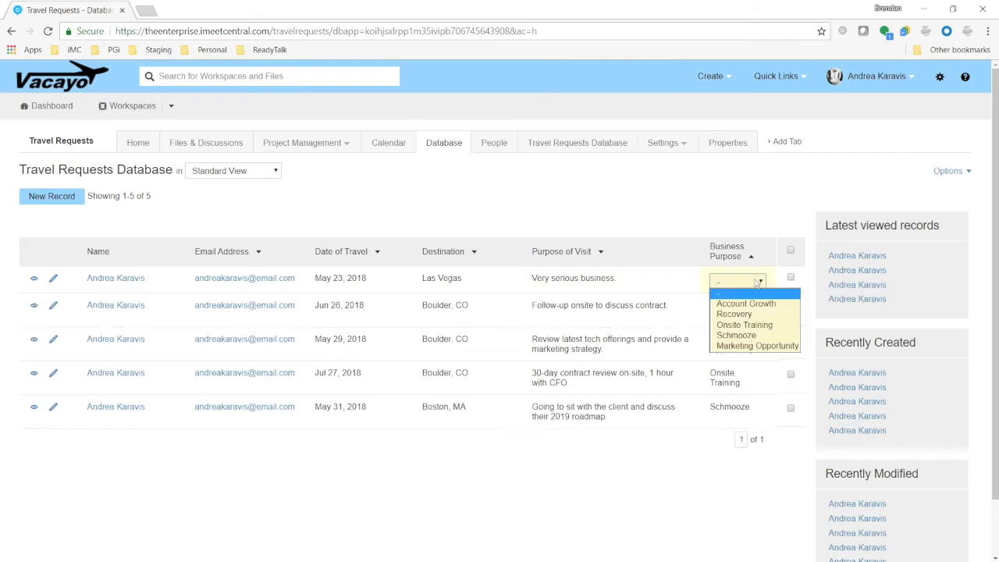
click(748, 340)
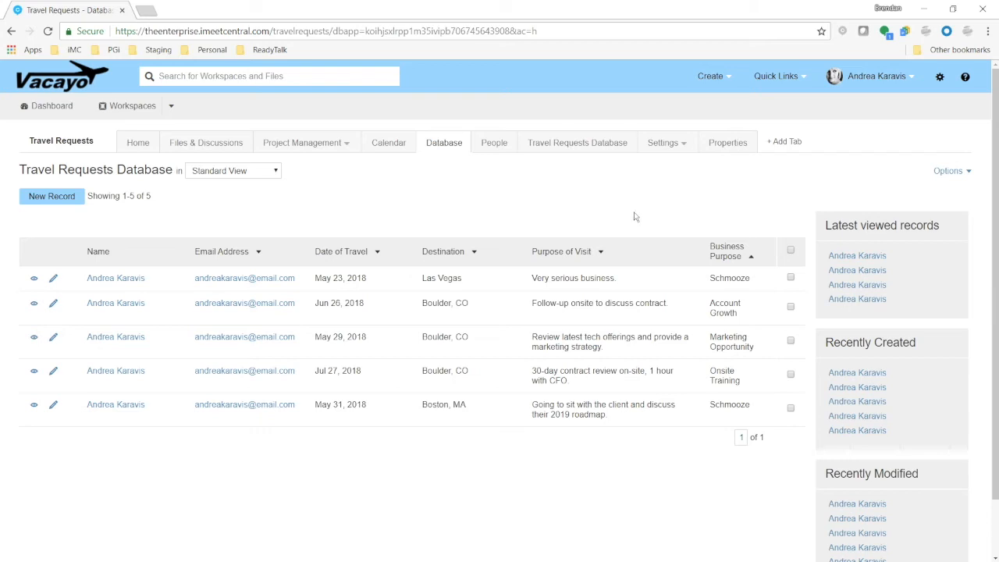
Edit the Standard View and add the Approval Status field as a new column
click(941, 174)
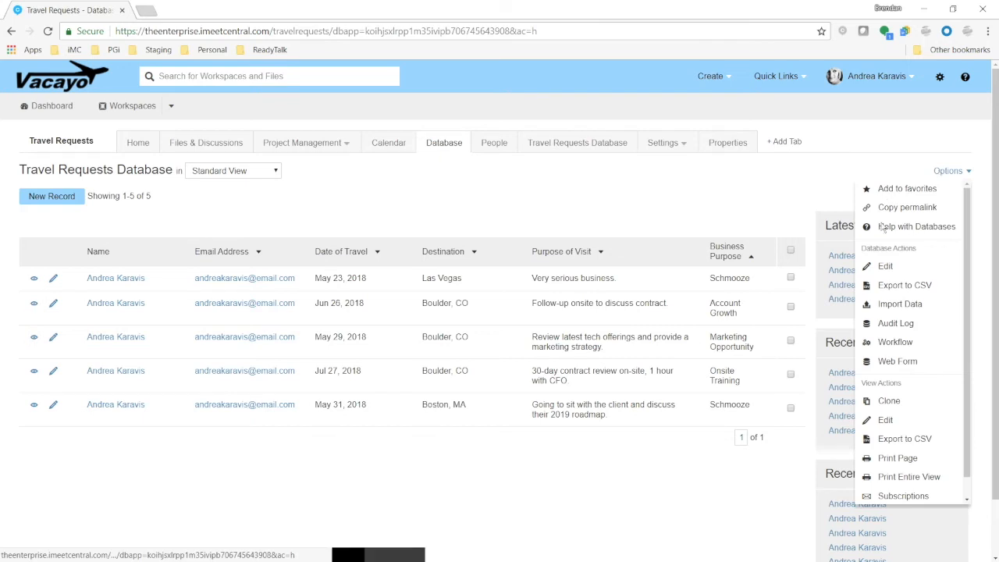
drag(862, 383, 903, 384)
click(888, 420)
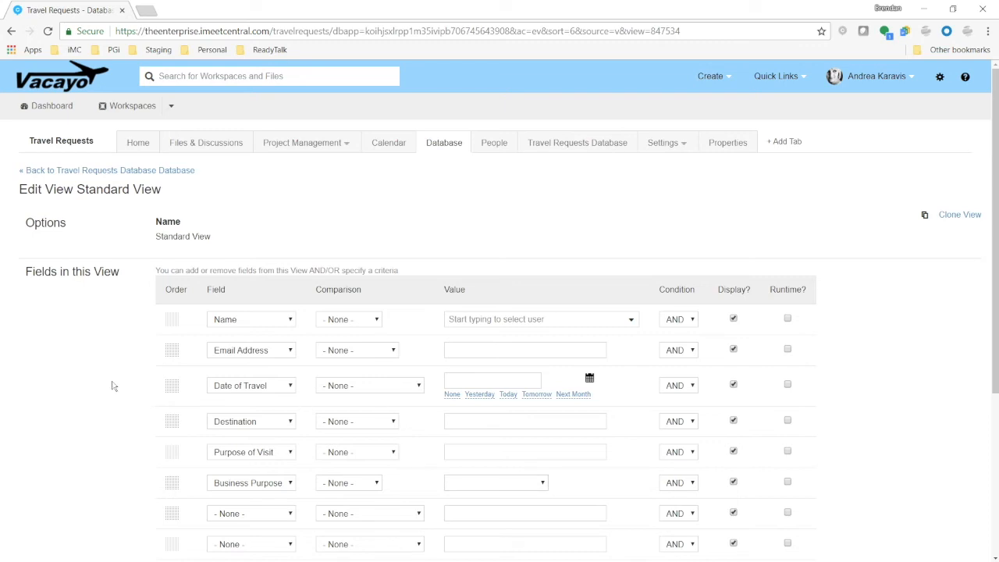
scroll(113, 385, down, 2)
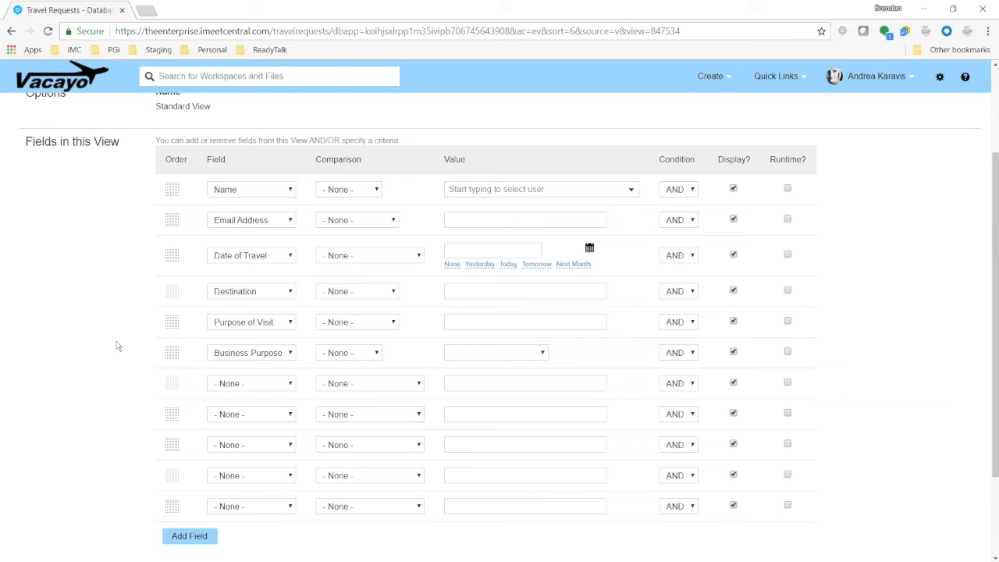
click(280, 387)
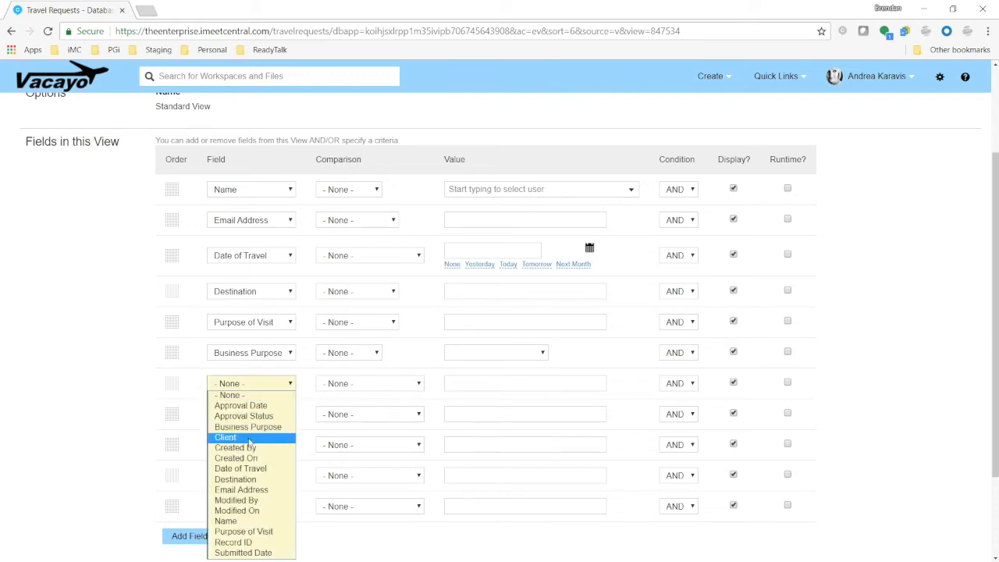
click(209, 163)
drag(209, 164, 206, 162)
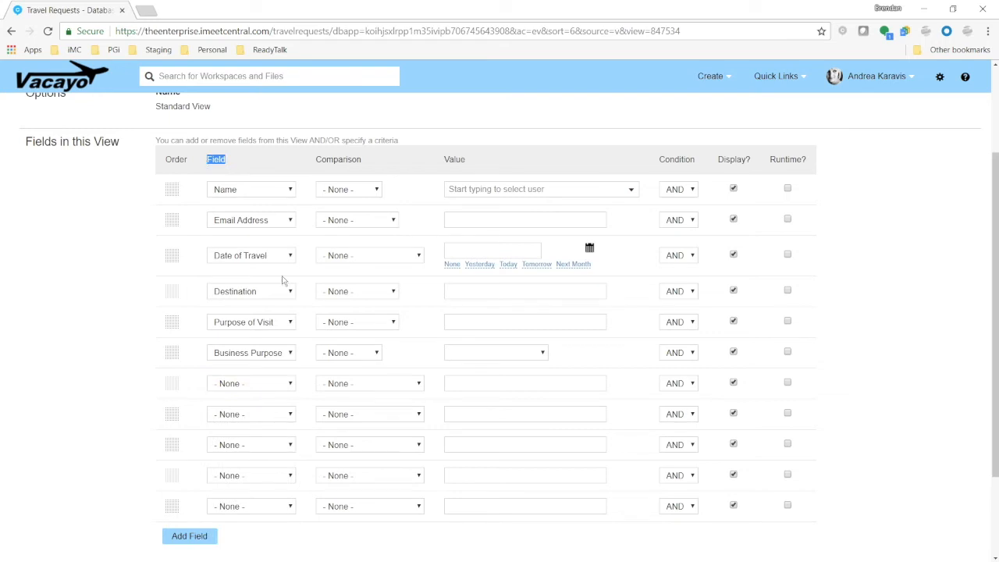
click(77, 343)
scroll(132, 348, down, 1)
click(252, 320)
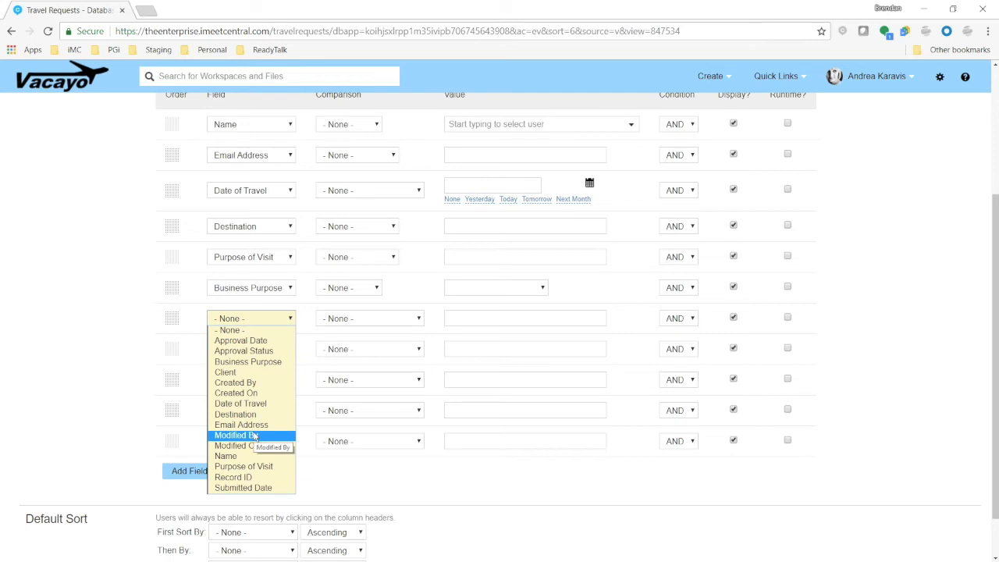
key(Up)
key(Up)
key(Up)
key(Up)
key(Up)
key(Up)
key(Up)
key(Up)
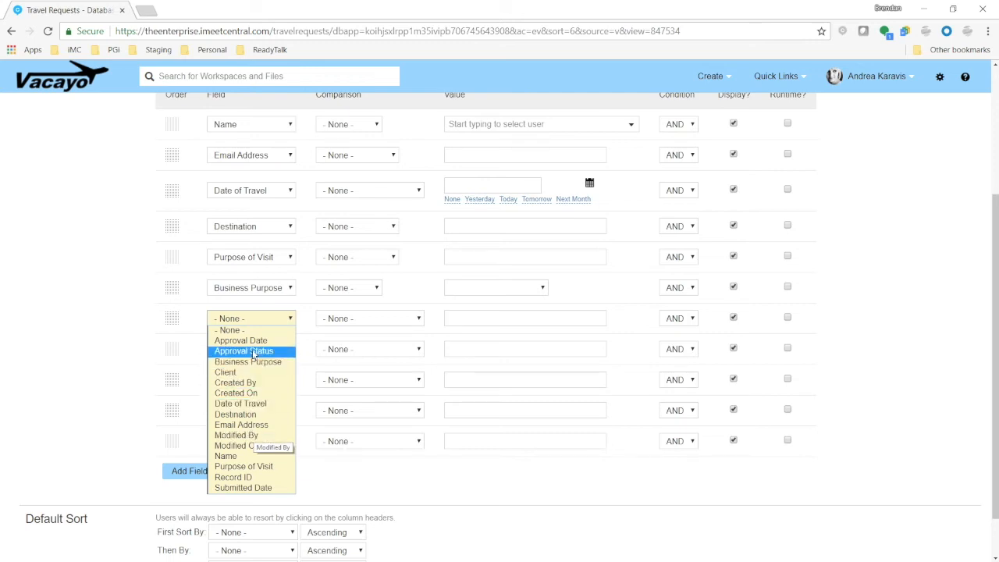
key(Return)
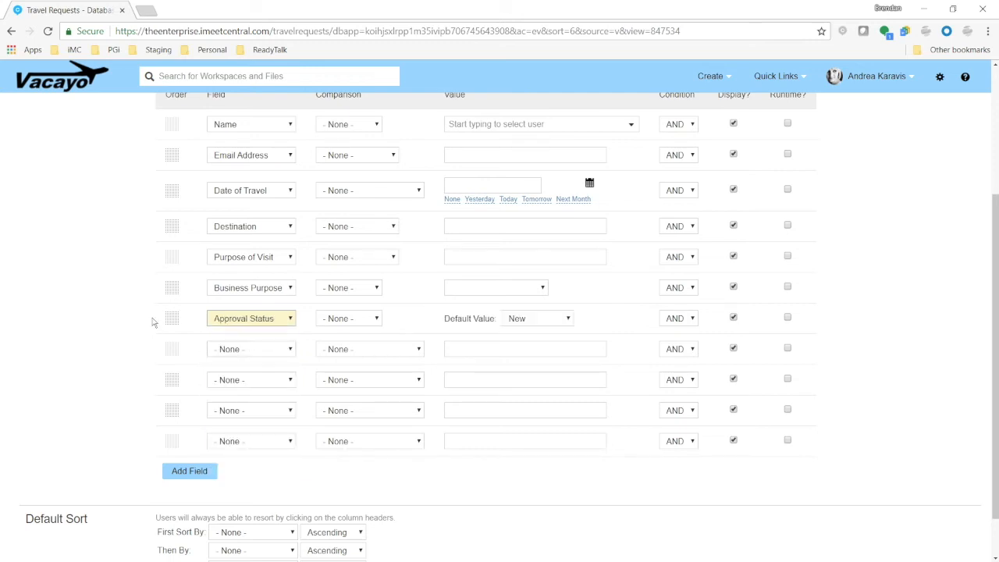
Set the view's first sort to Created On ascending and save the view
scroll(121, 321, down, 1)
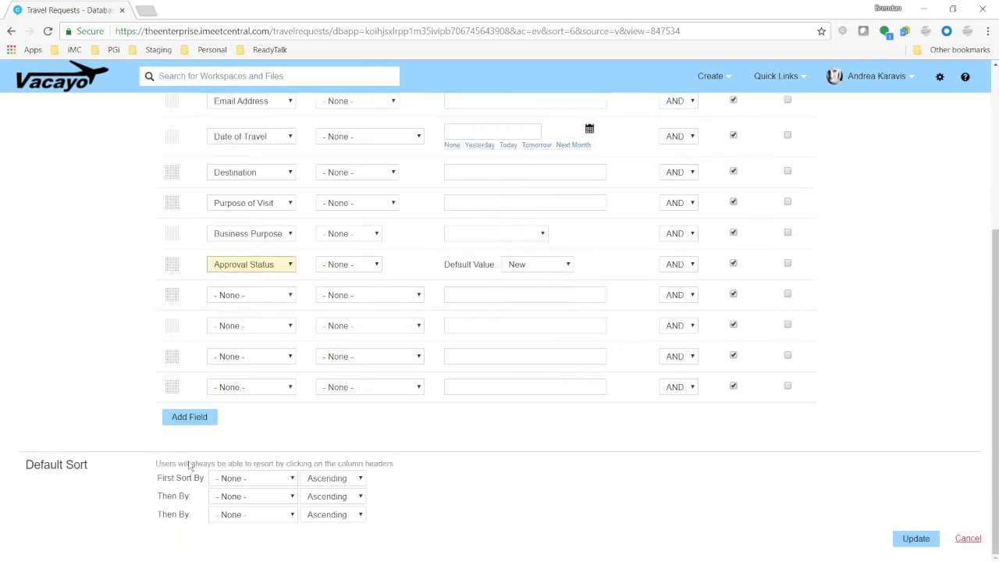
click(281, 482)
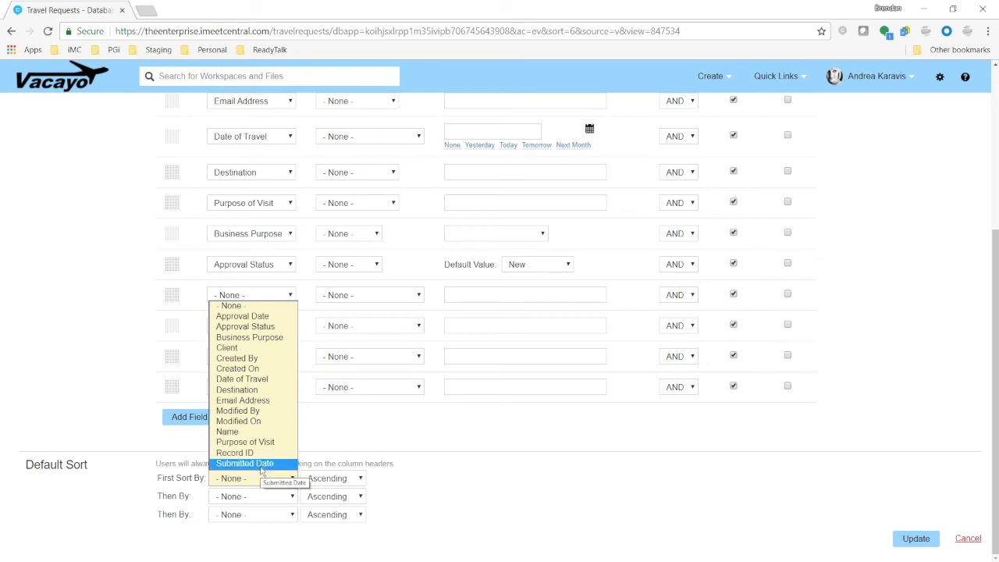
click(237, 368)
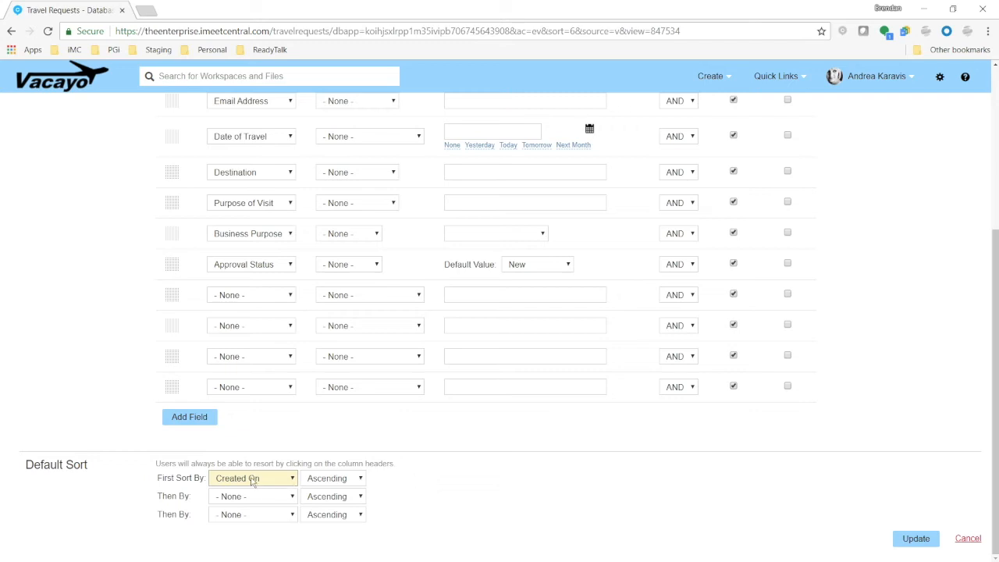
click(594, 525)
click(927, 538)
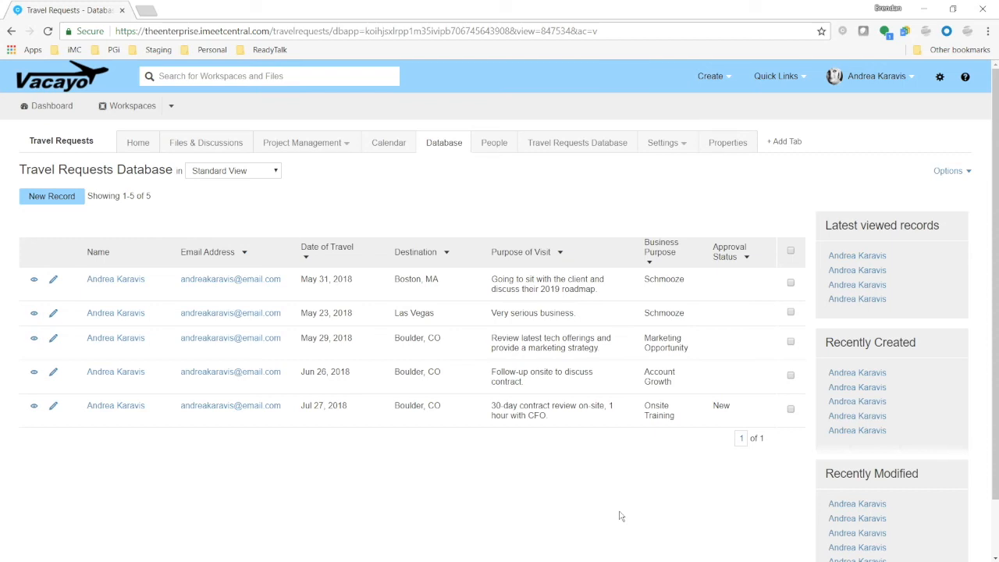
Clone the Standard View as a new view named "New Requests"
click(270, 175)
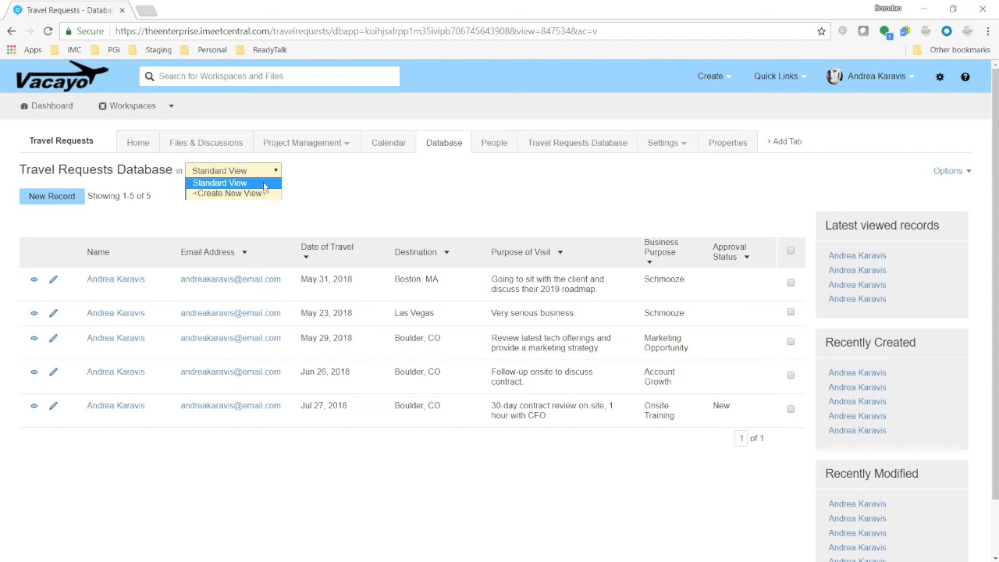
click(328, 195)
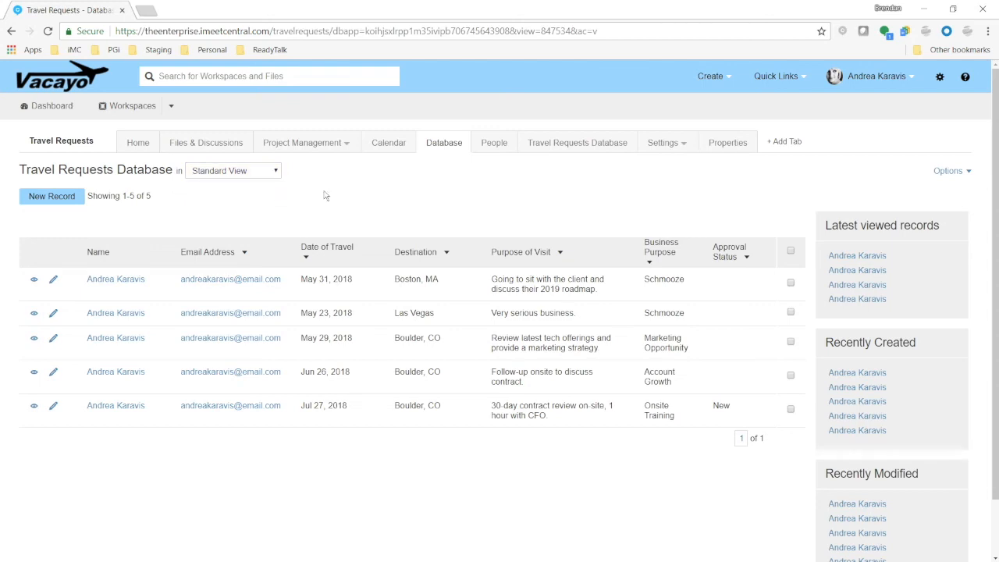
click(274, 175)
click(393, 195)
click(960, 171)
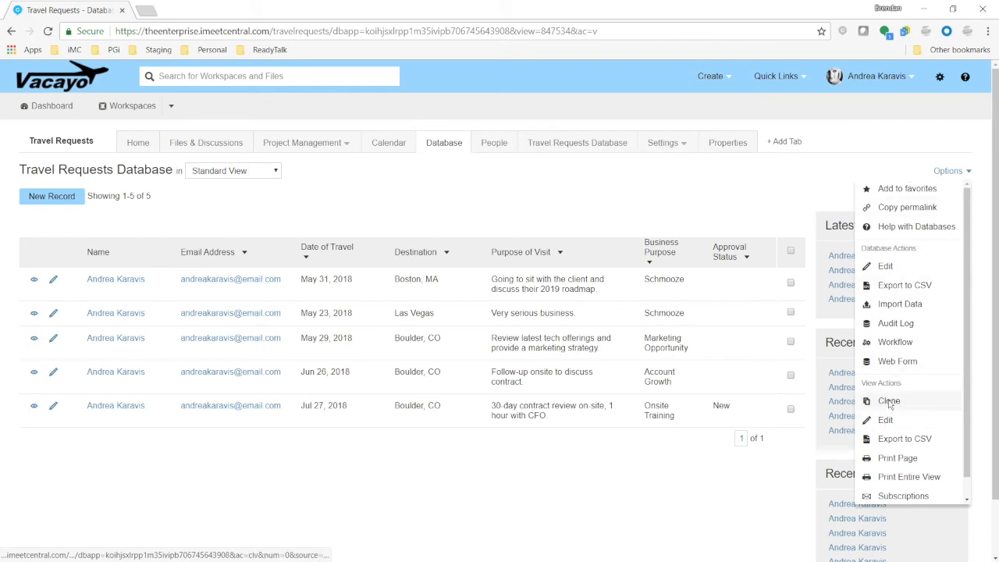
click(889, 401)
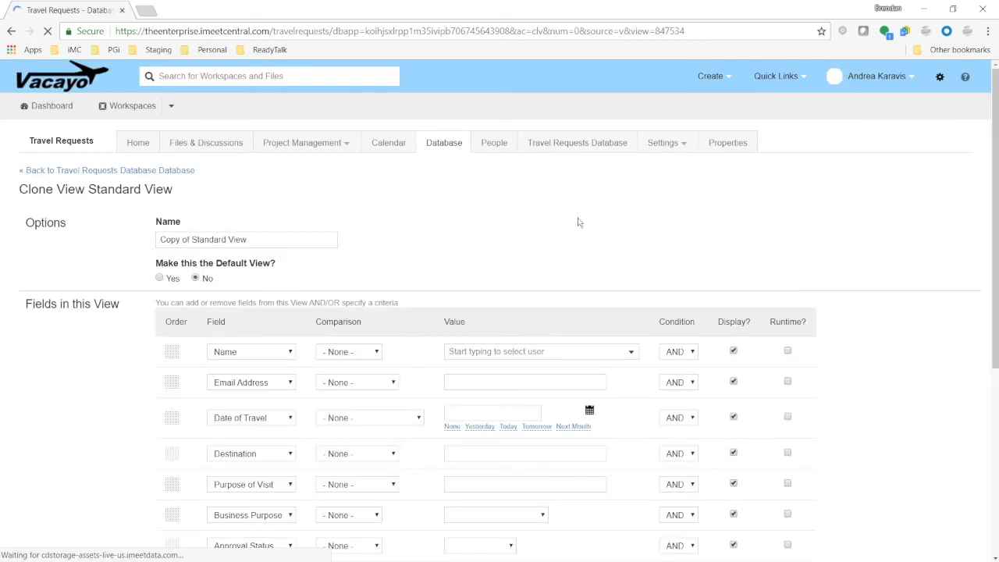
drag(252, 239, 106, 245)
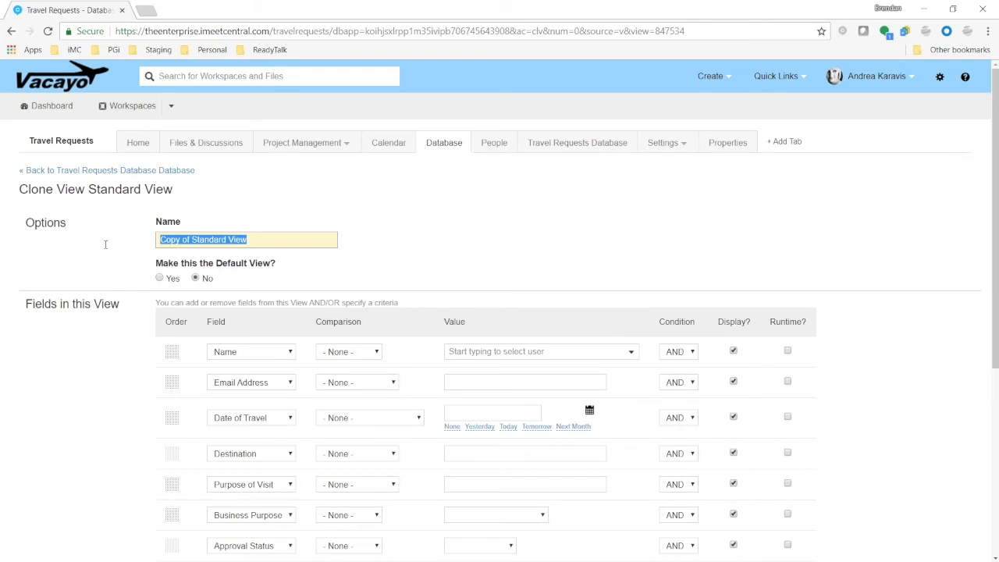
text(New Req)
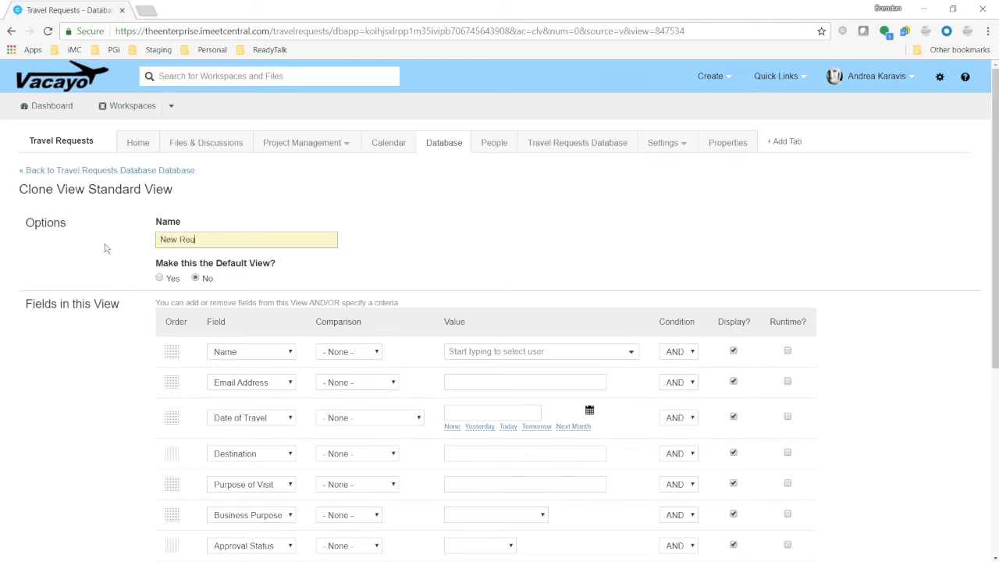
text(uests)
click(106, 390)
Add a filter so the view shows only records where Approval Status is New
scroll(108, 390, down, 2)
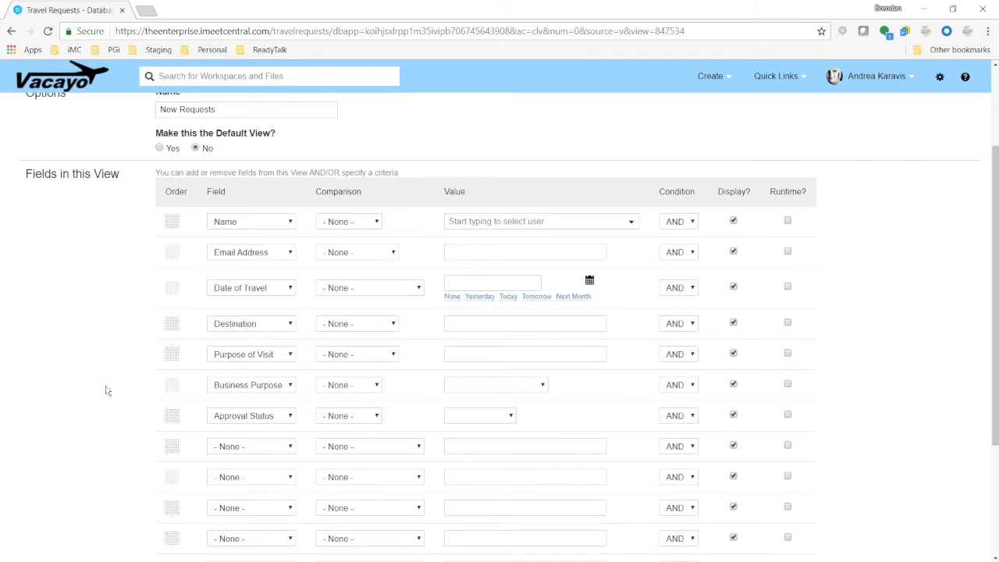
drag(316, 192, 363, 196)
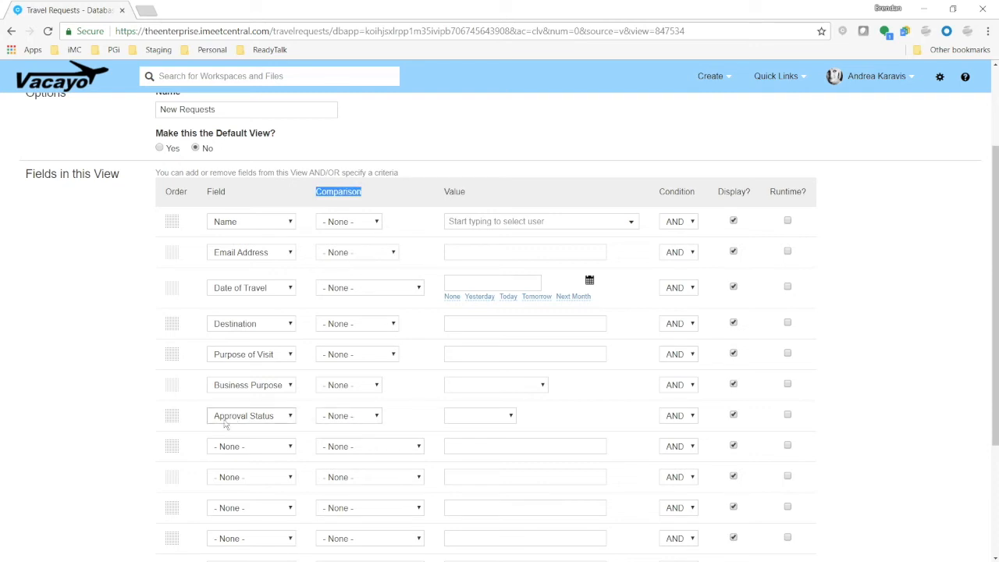
click(361, 419)
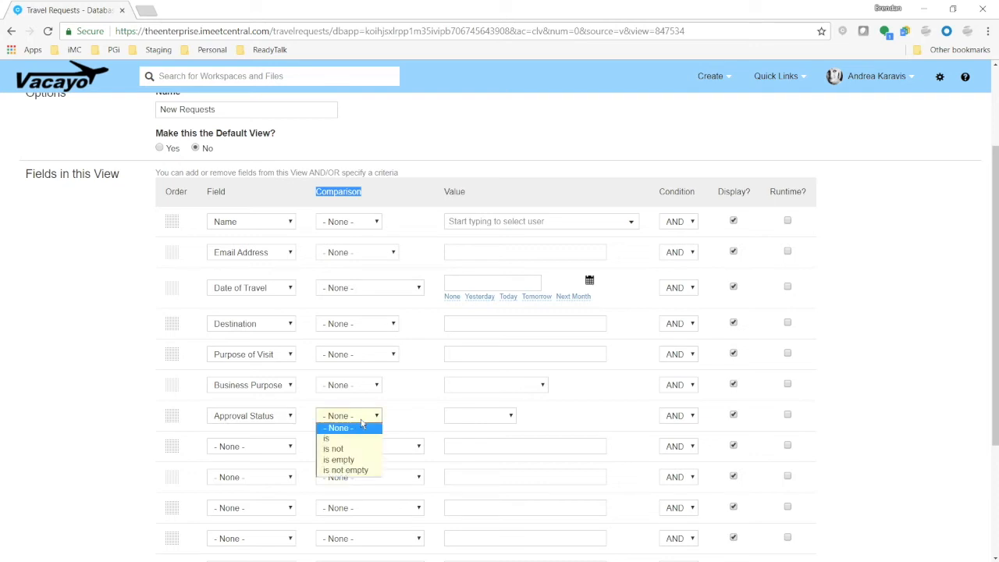
click(364, 439)
click(427, 410)
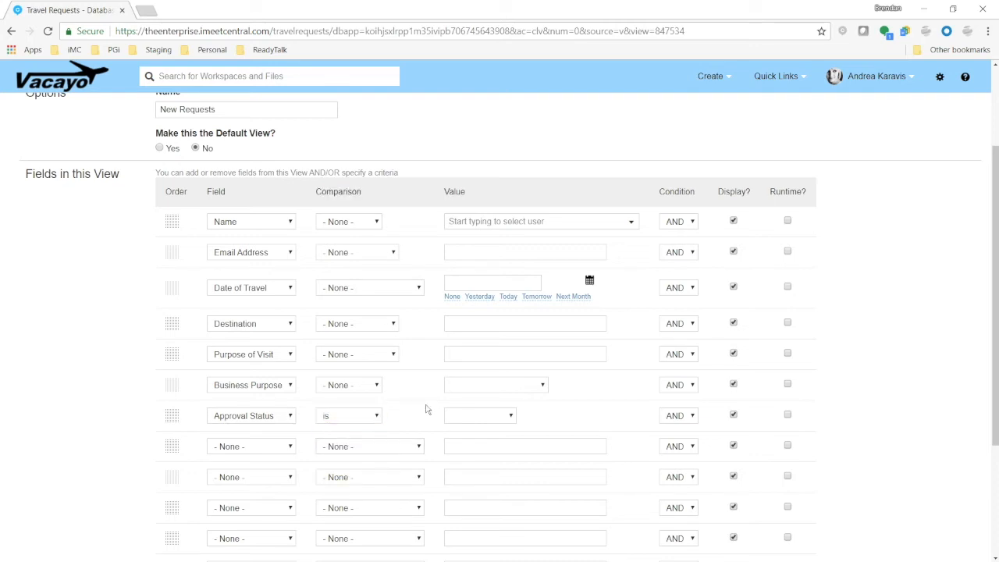
click(476, 420)
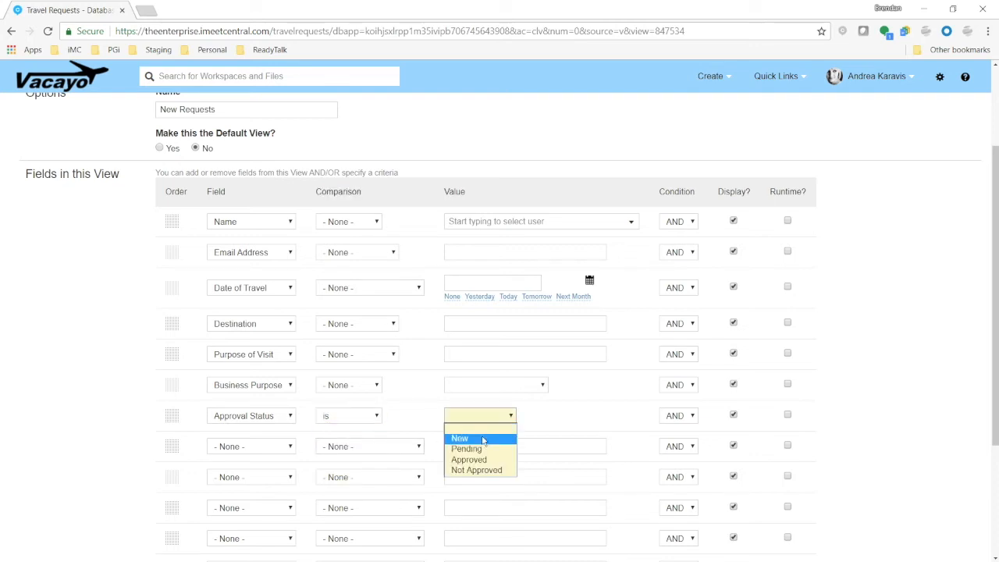
click(482, 439)
click(549, 428)
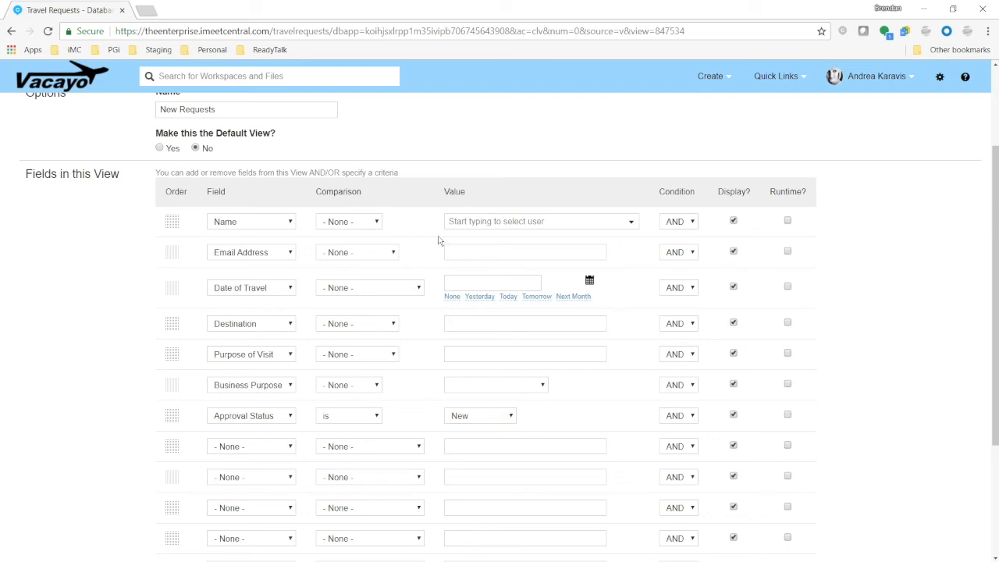
Move the Business Purpose field to second position and save the New Requests view
drag(445, 195, 483, 207)
click(579, 416)
drag(170, 256, 170, 254)
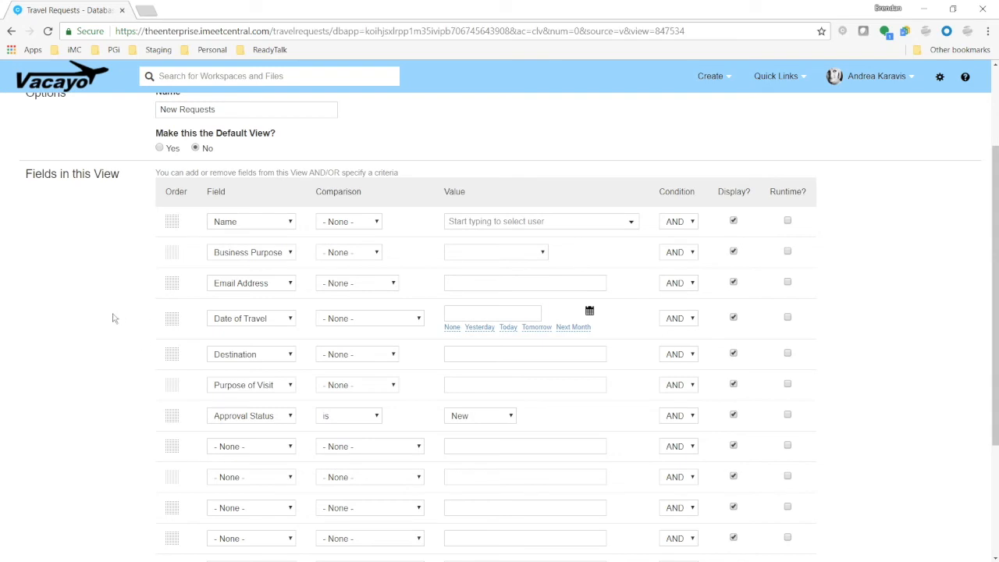
scroll(757, 465, down, 3)
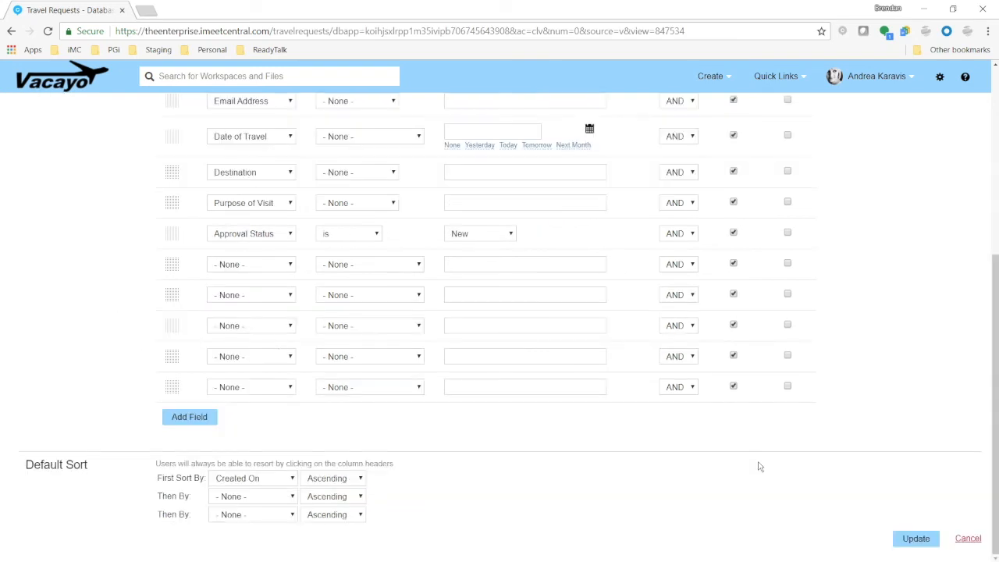
click(915, 538)
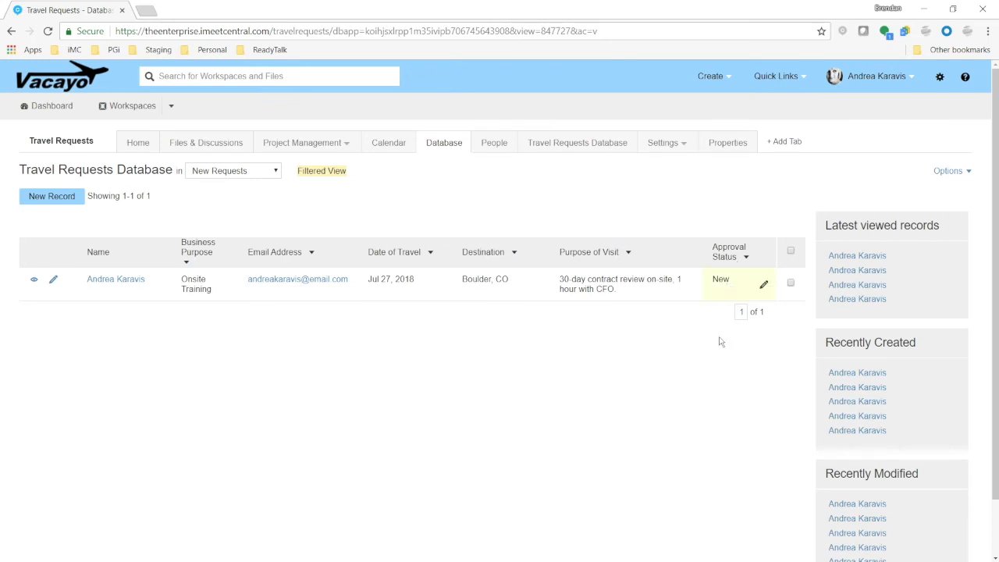
Switch to Standard View and bulk-set Approval Status to New for the May 29 and Jun 26 requests
click(267, 175)
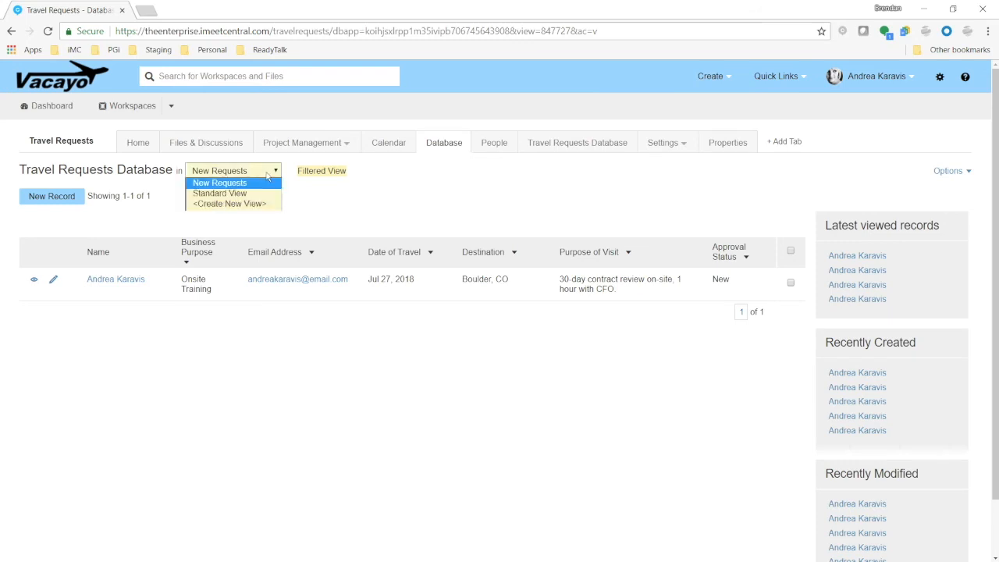
click(240, 195)
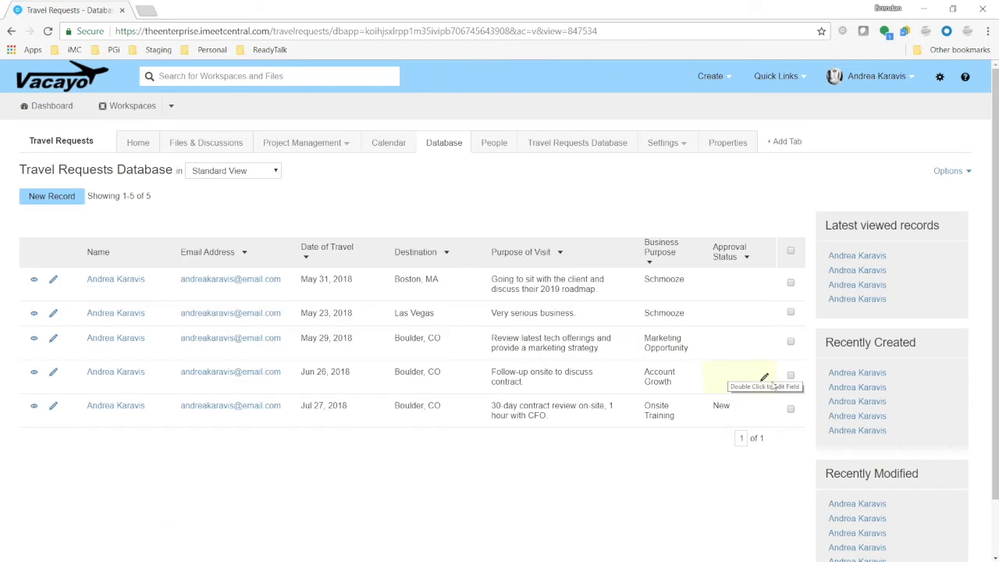
click(791, 376)
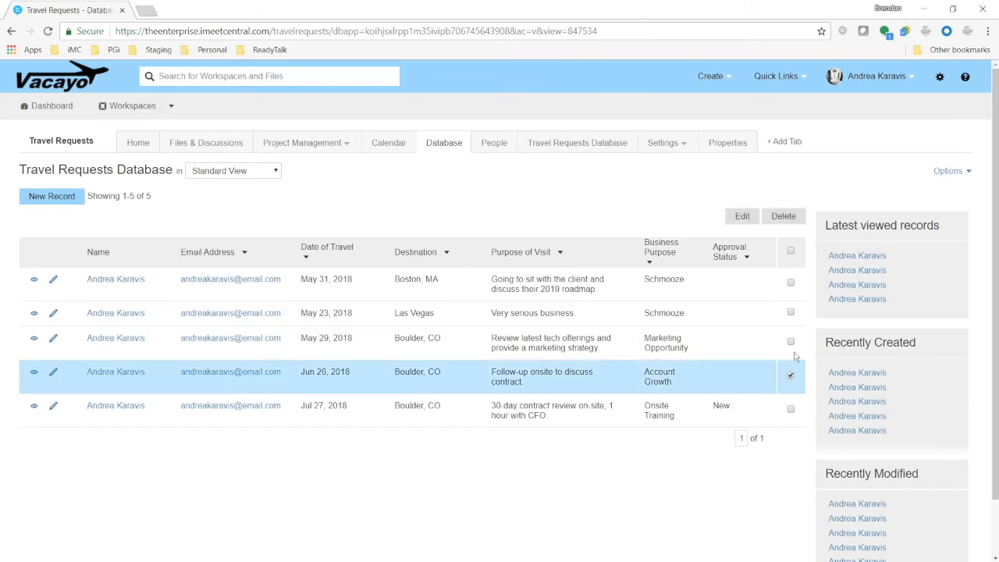
click(791, 342)
click(742, 216)
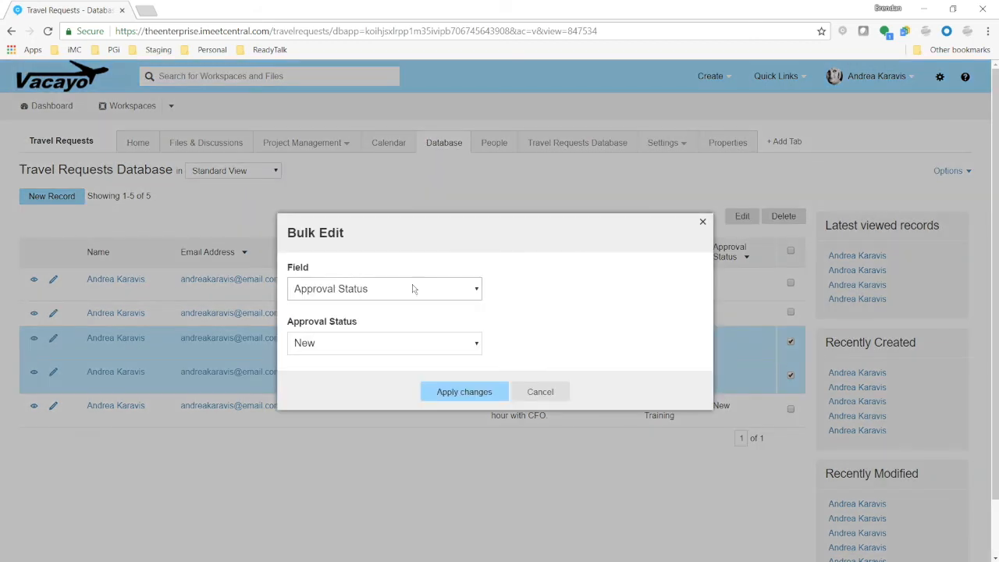
click(490, 395)
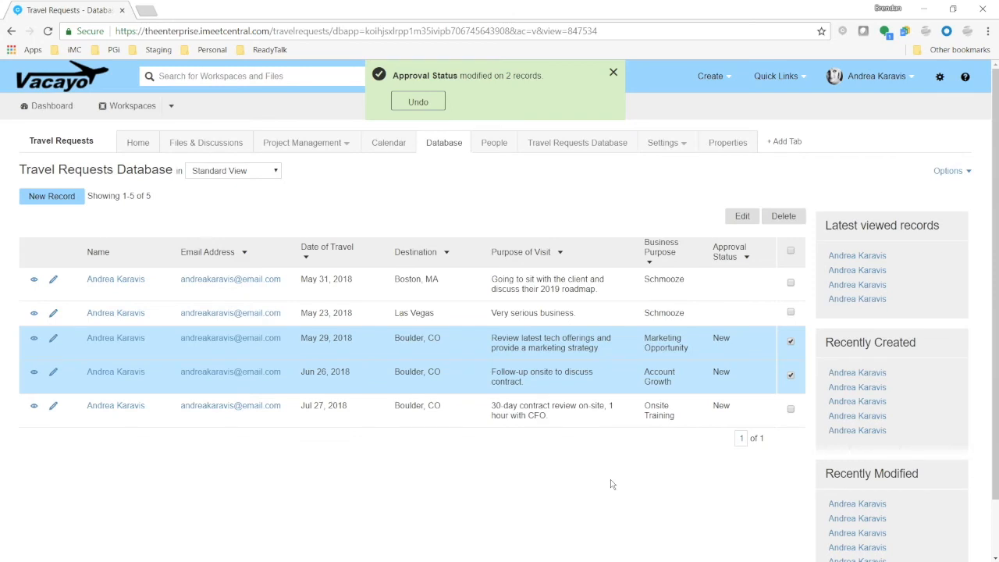
Switch to the New Requests view, set the May 29 request's Approval Status to Approved, and refresh the page
click(251, 174)
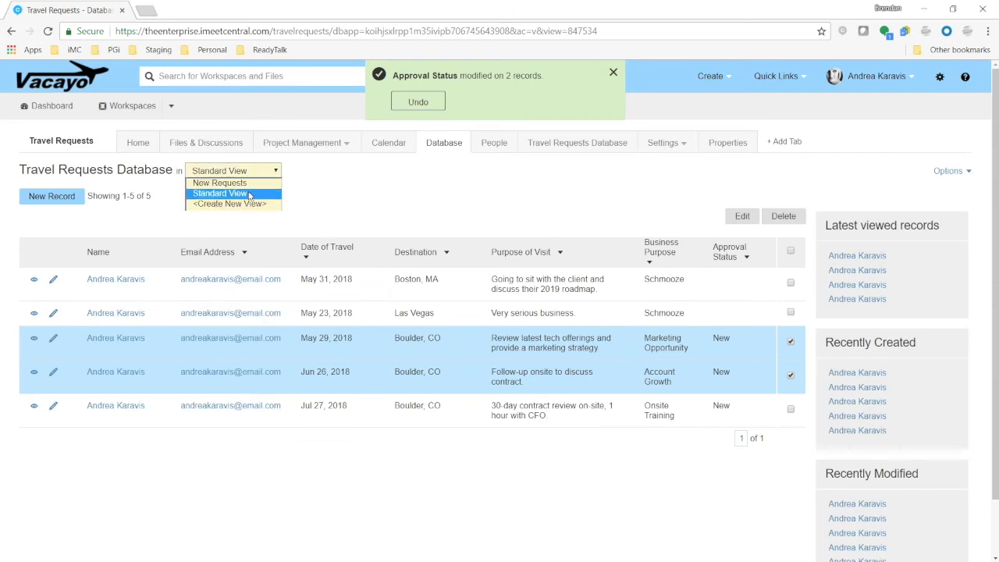
click(222, 183)
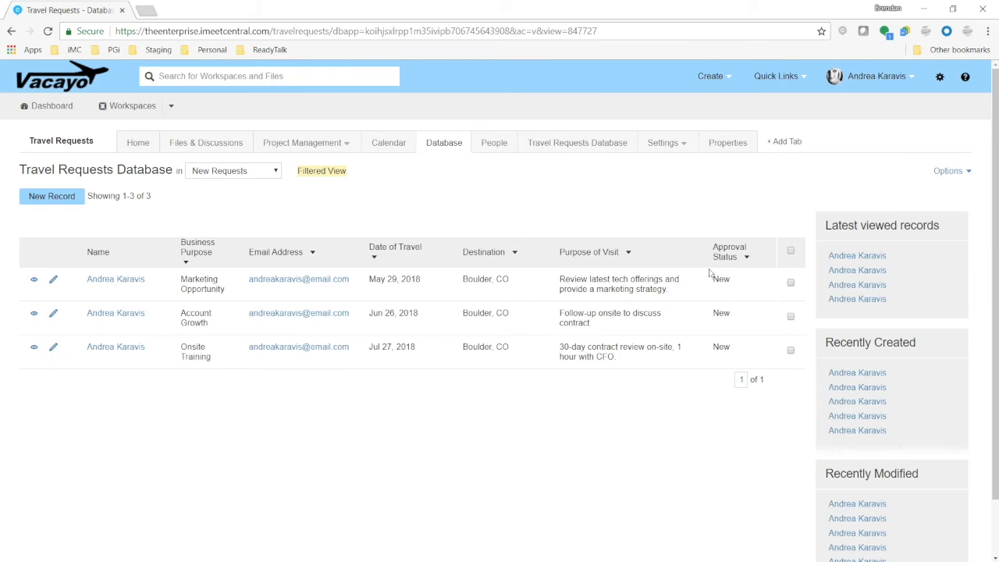
click(760, 285)
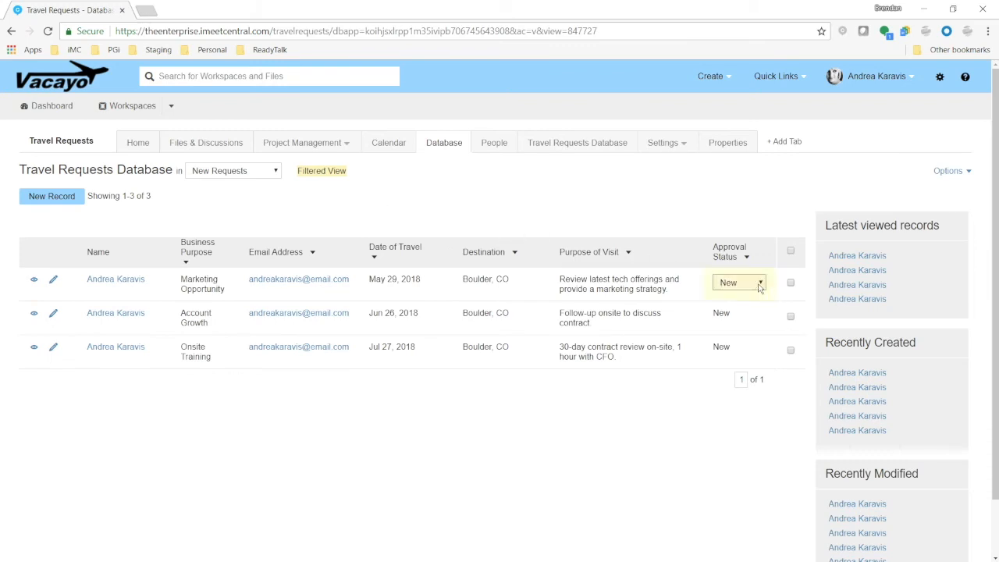
click(761, 286)
click(732, 331)
click(487, 433)
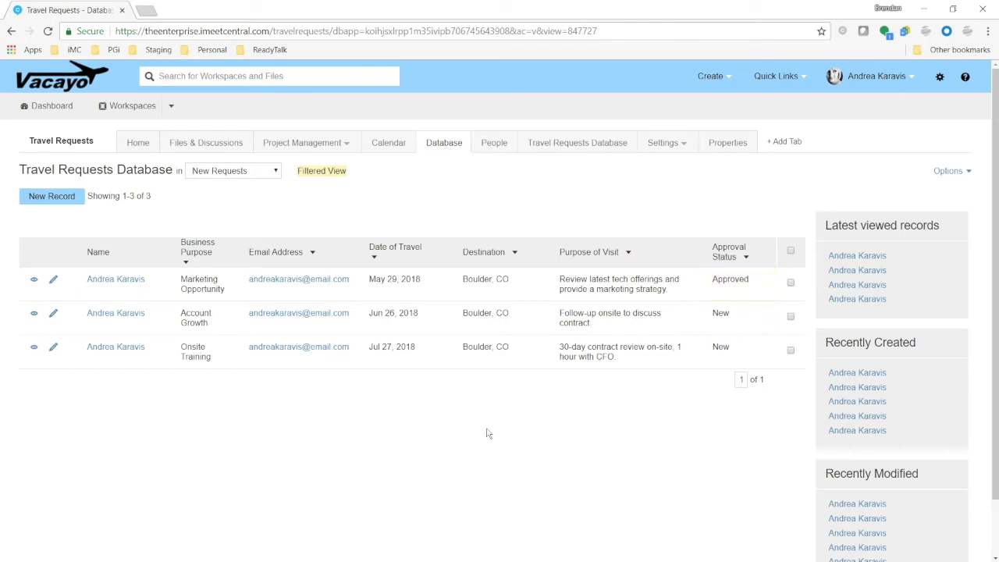
click(47, 31)
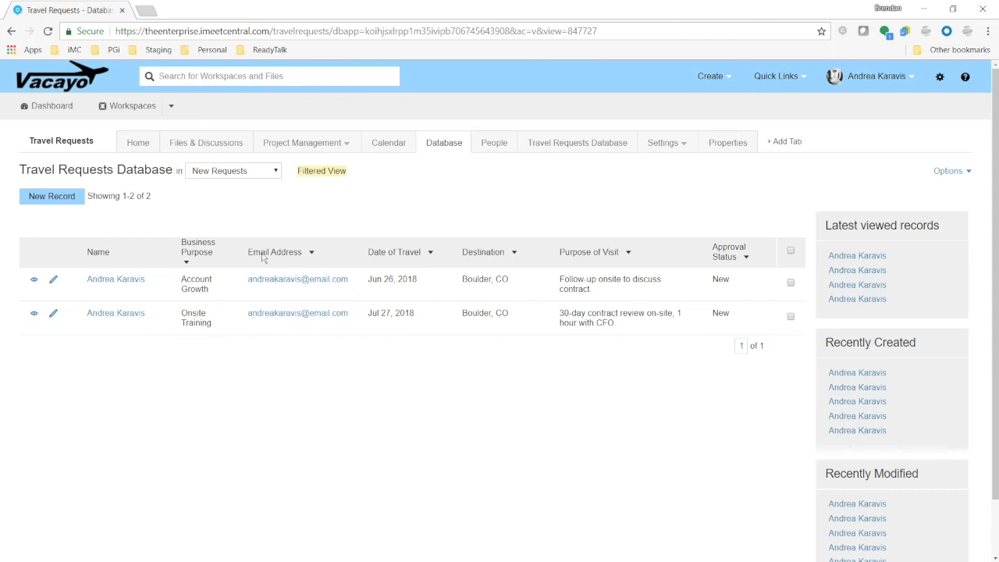
Switch to Standard View and edit it to make Business Purpose a runtime filter field, then update the view
click(262, 173)
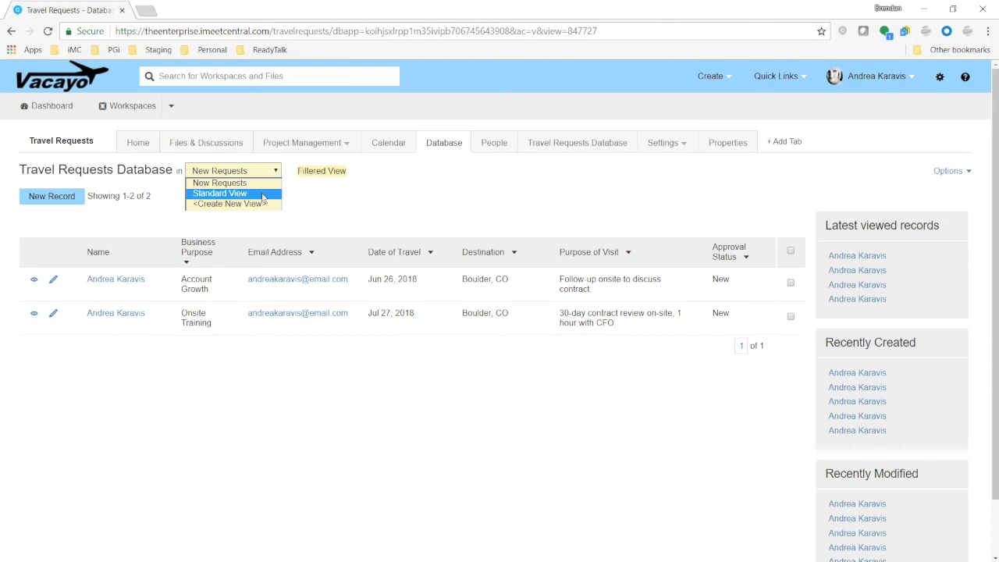
click(431, 208)
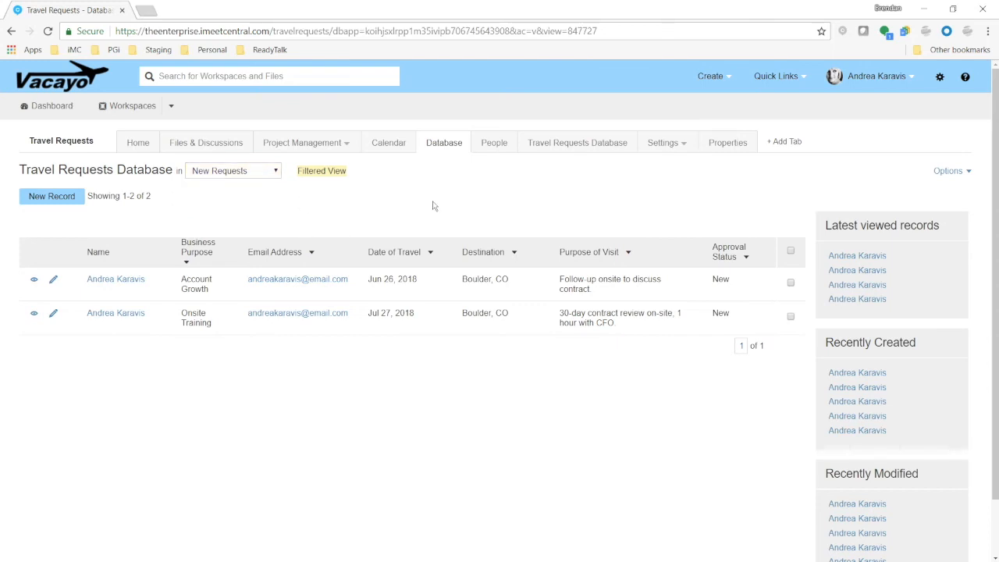
click(275, 174)
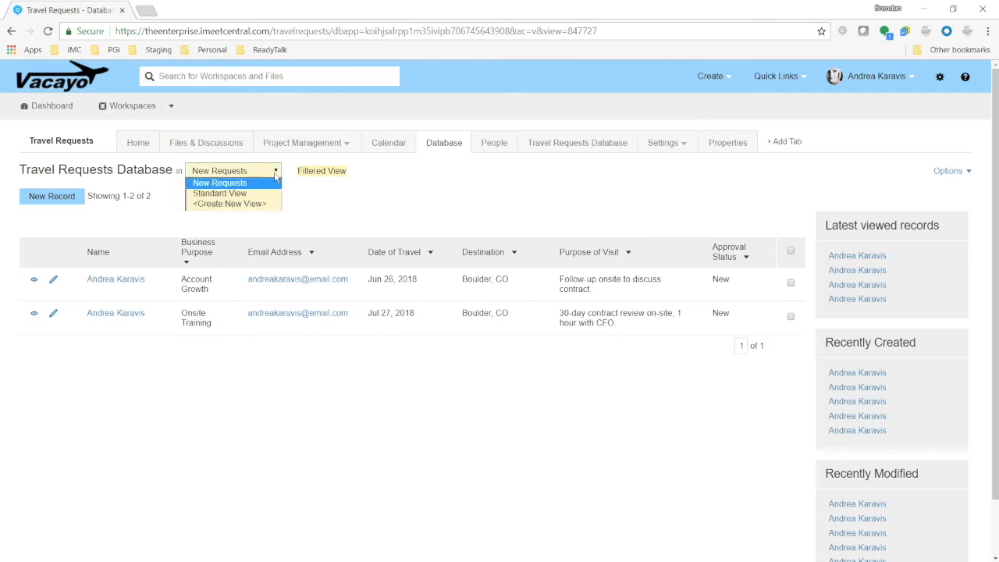
click(257, 195)
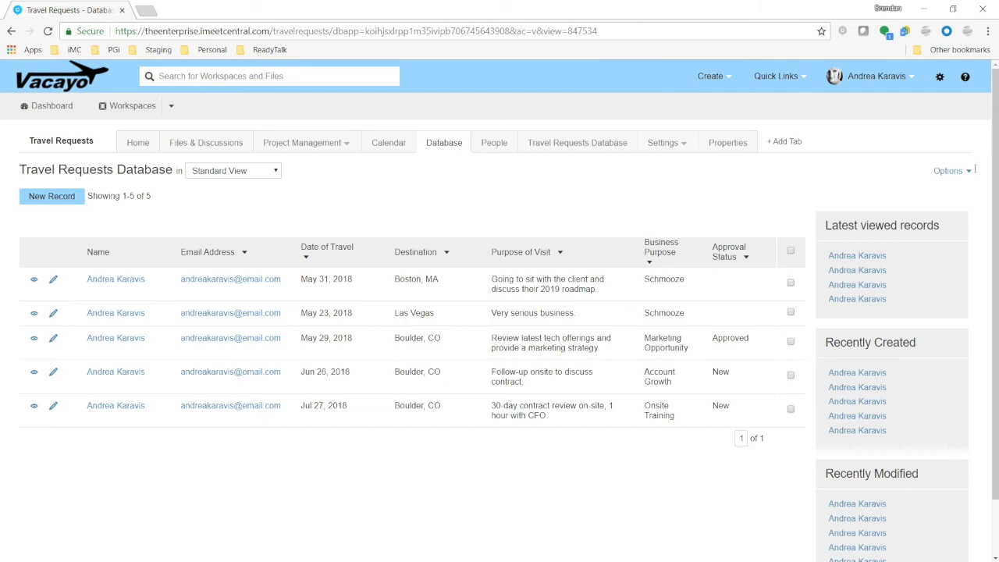
click(946, 172)
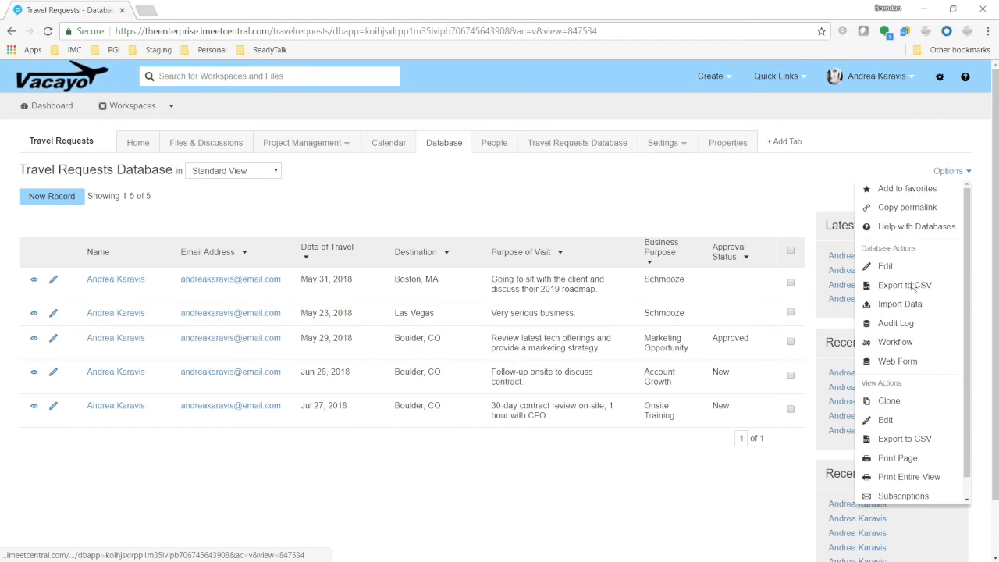
click(884, 420)
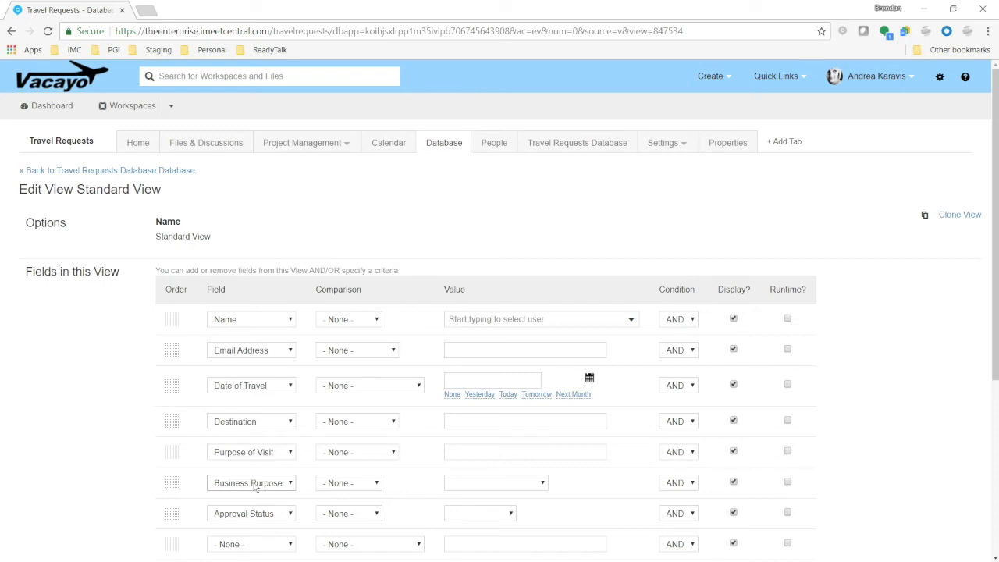
click(788, 483)
drag(769, 290, 787, 484)
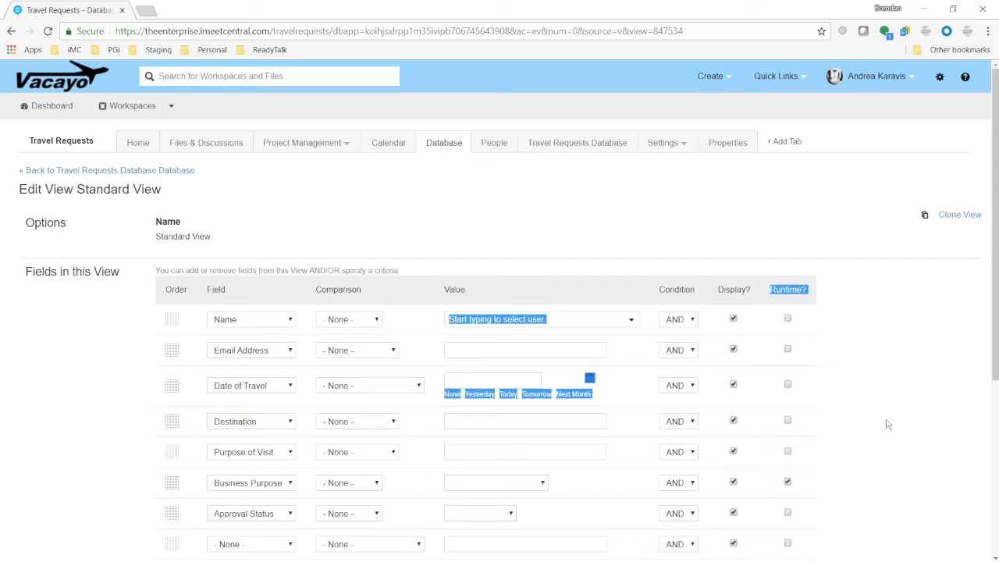
click(885, 403)
scroll(885, 403, down, 4)
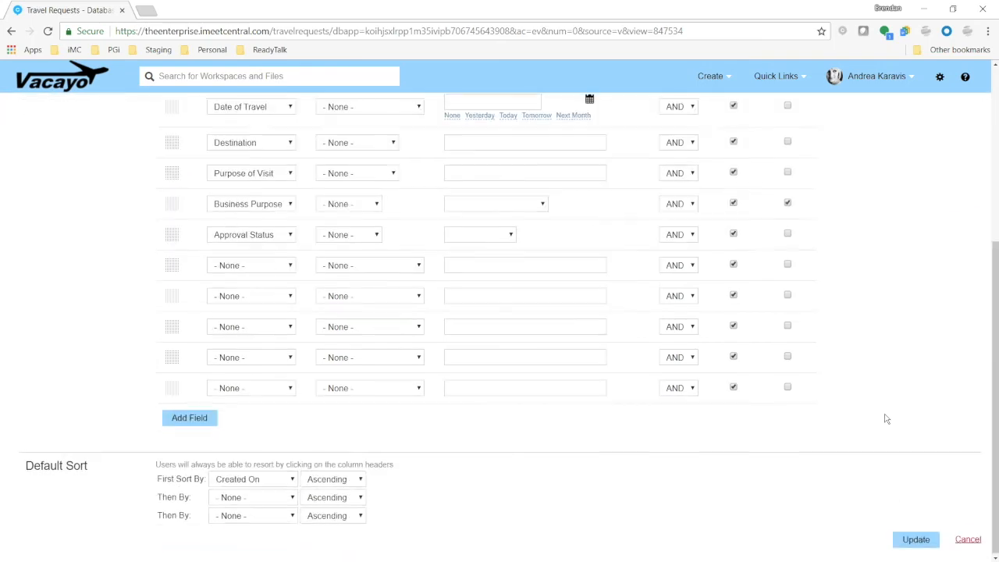
click(915, 539)
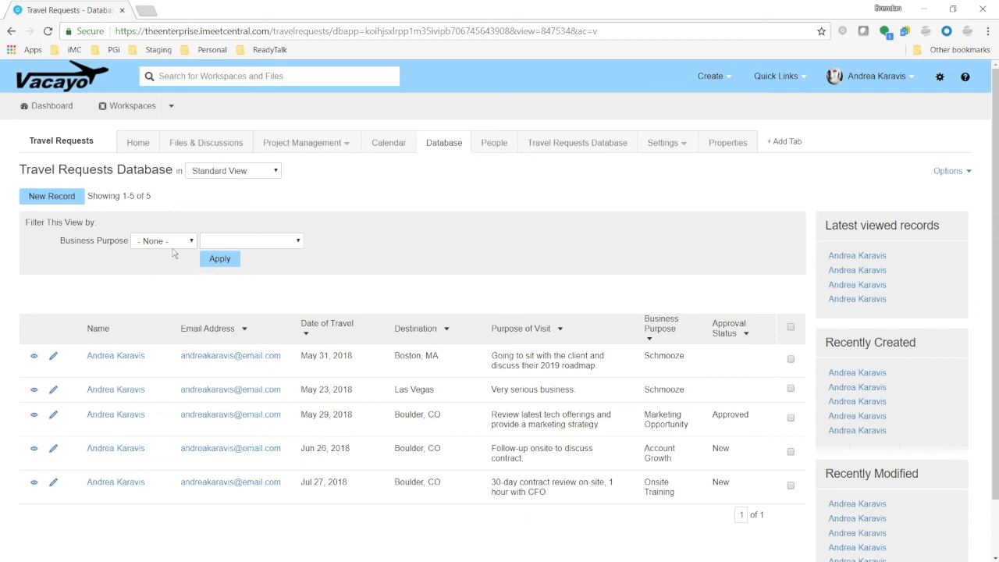
Filter the Standard View by Business Purpose is Schmooze
click(176, 242)
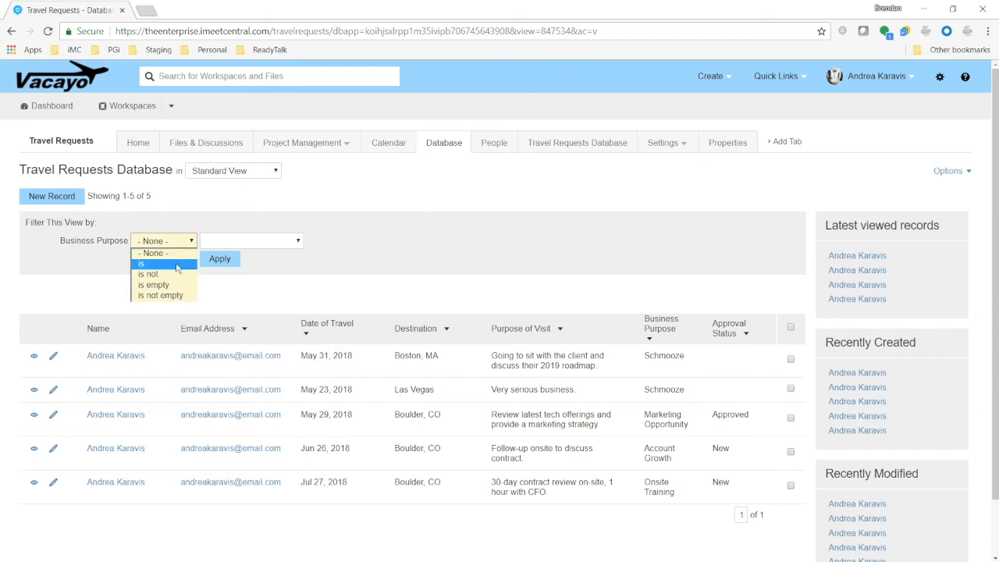
click(177, 265)
click(241, 242)
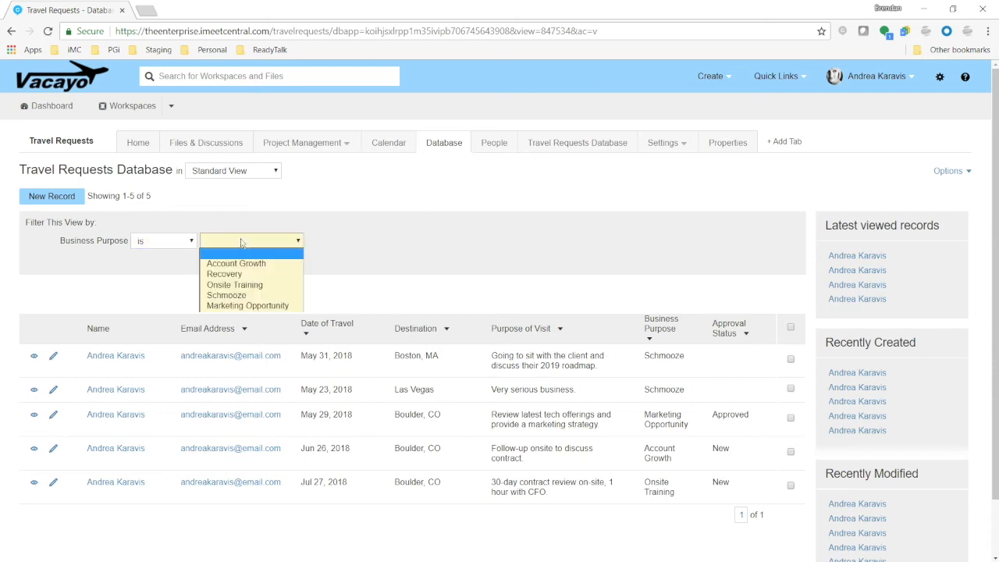
click(241, 295)
click(221, 260)
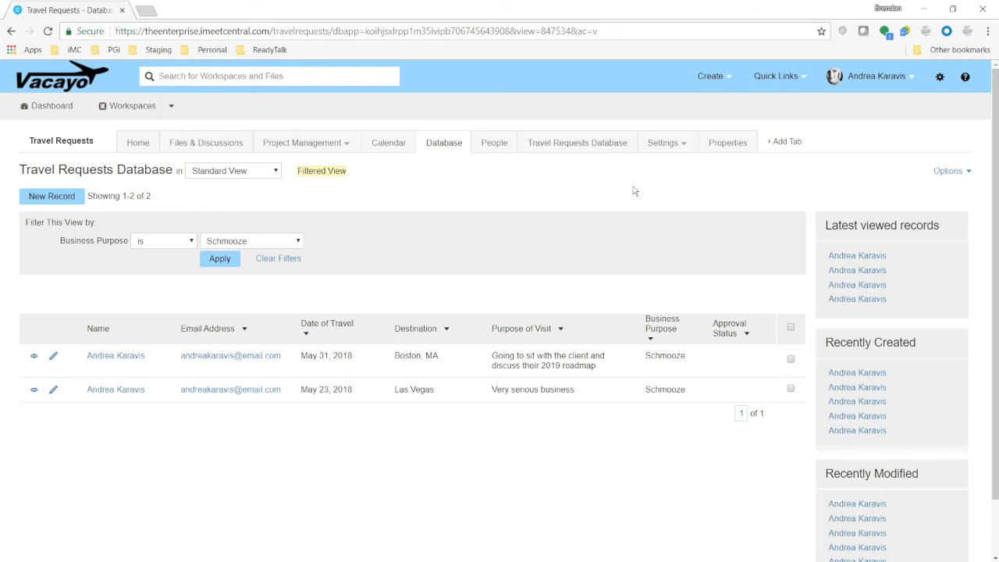
Switch to the New Requests view and open its Subscriptions settings
click(254, 171)
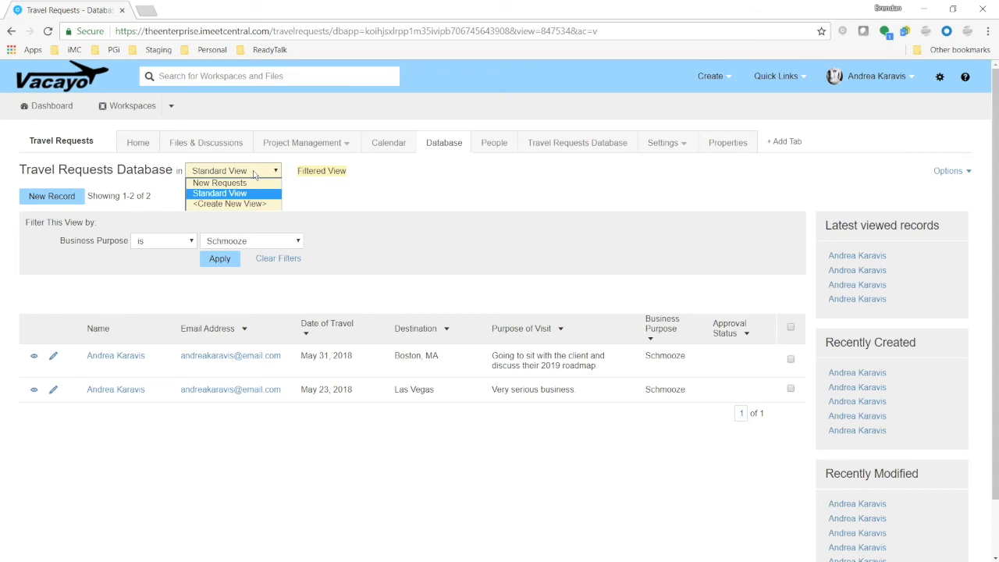
click(242, 189)
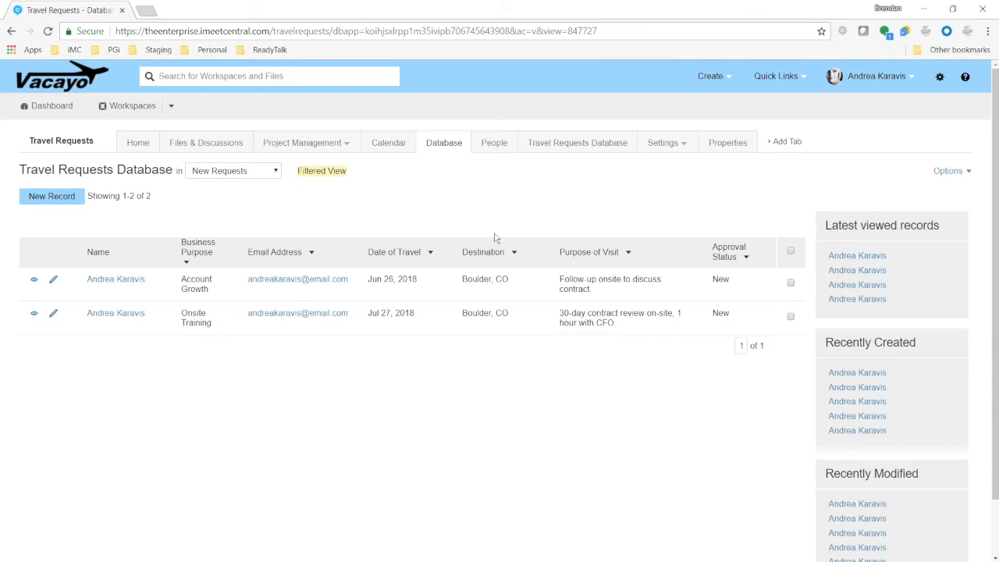
click(960, 173)
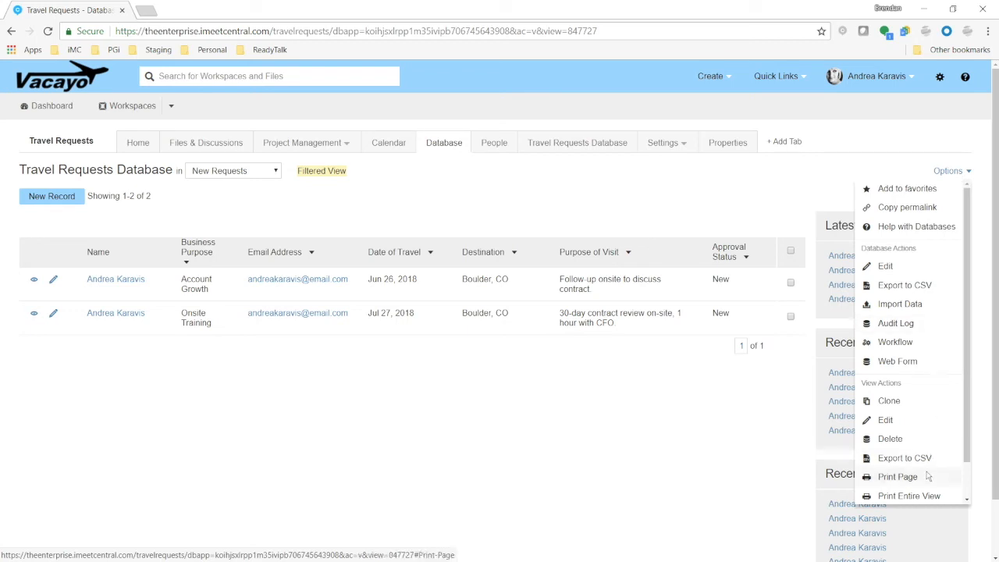
scroll(927, 476, down, 2)
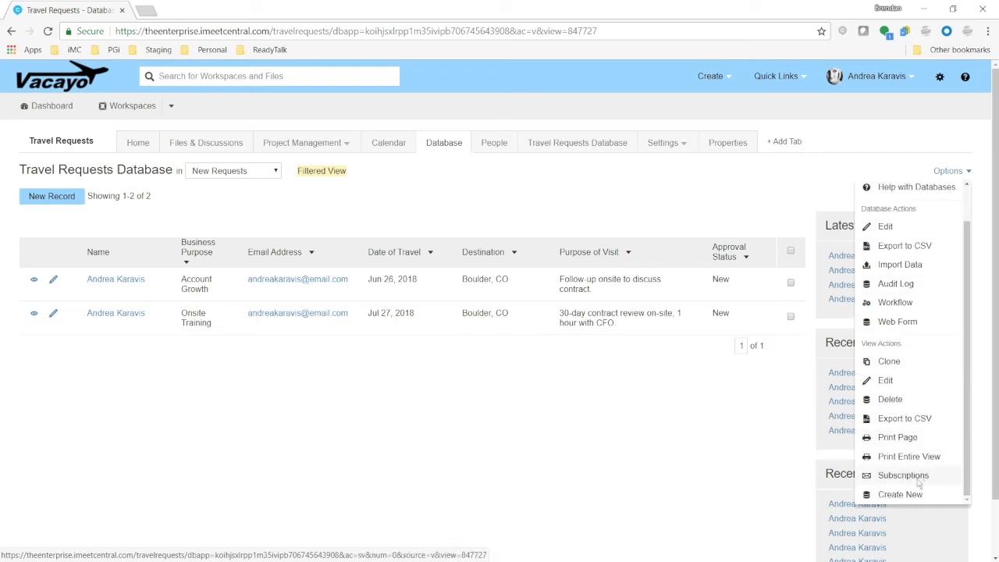
click(919, 481)
scroll(938, 397, up, 2)
scroll(935, 410, down, 2)
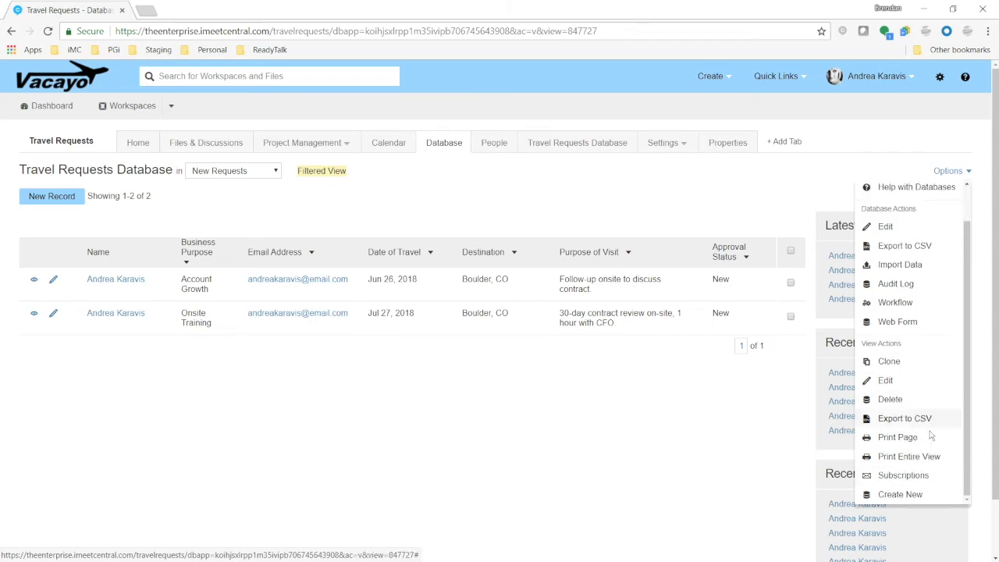
scroll(924, 452, up, 1)
scroll(924, 460, down, 1)
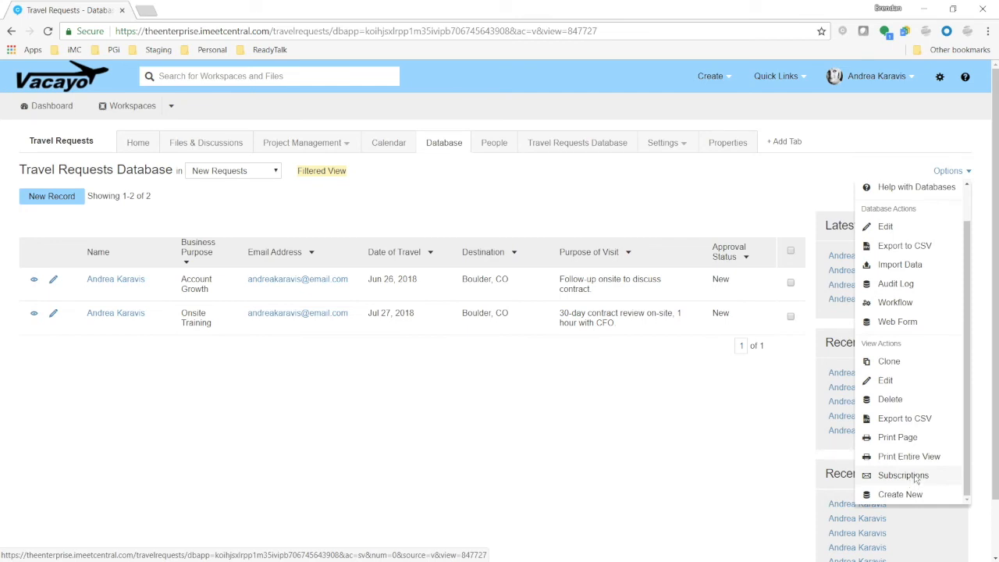
click(913, 479)
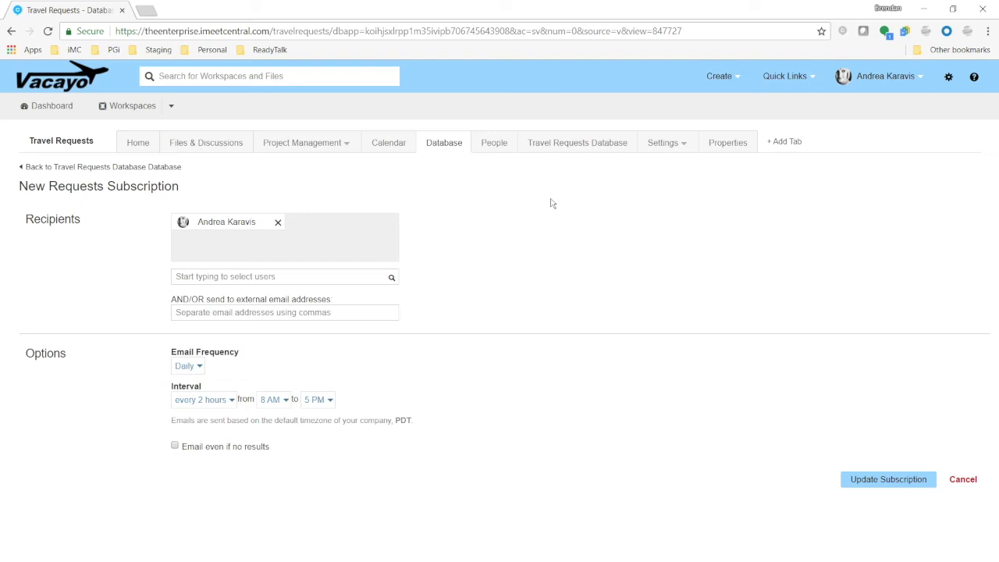
Add an external recipient's e-mail address to the New Requests subscription
click(299, 312)
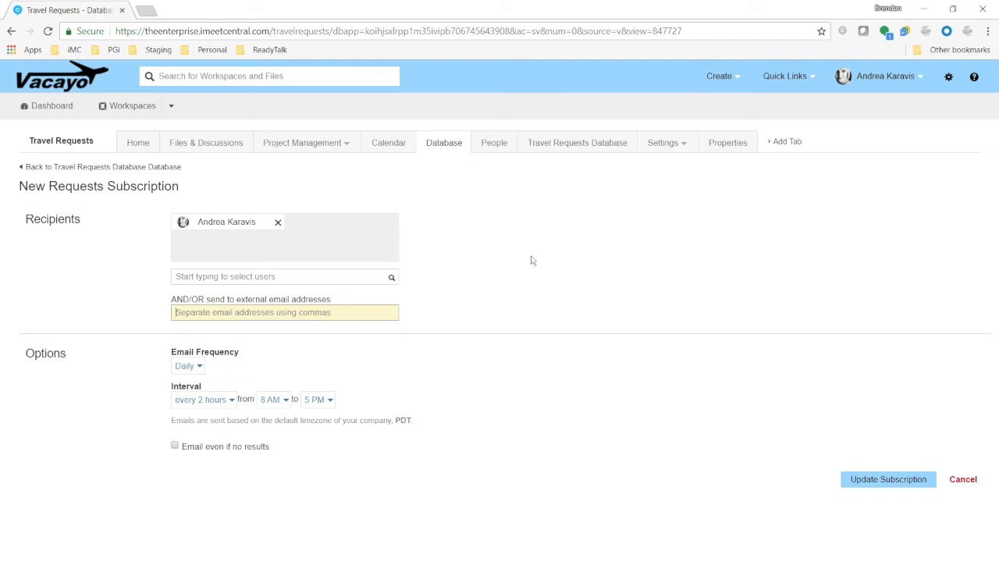
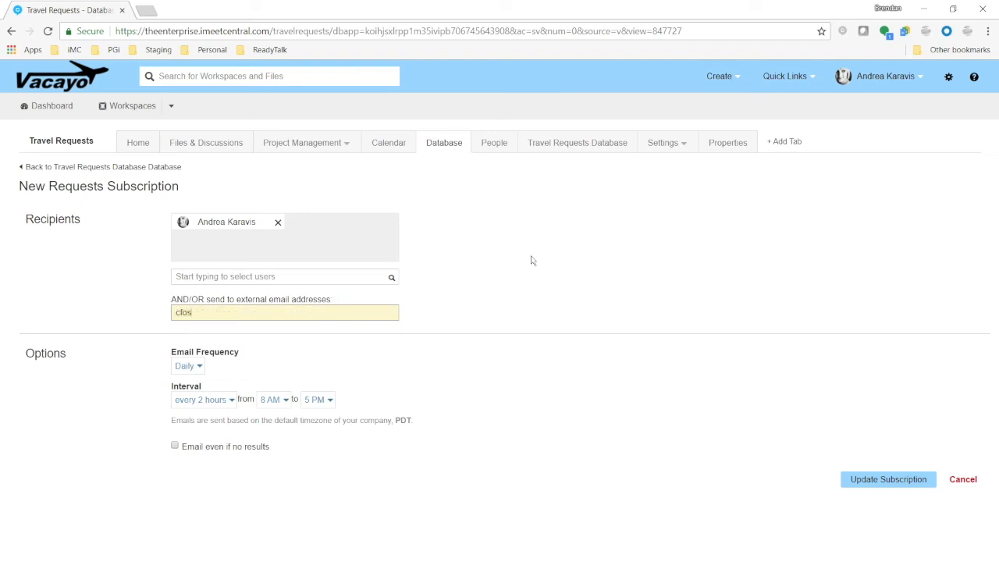
click(530, 260)
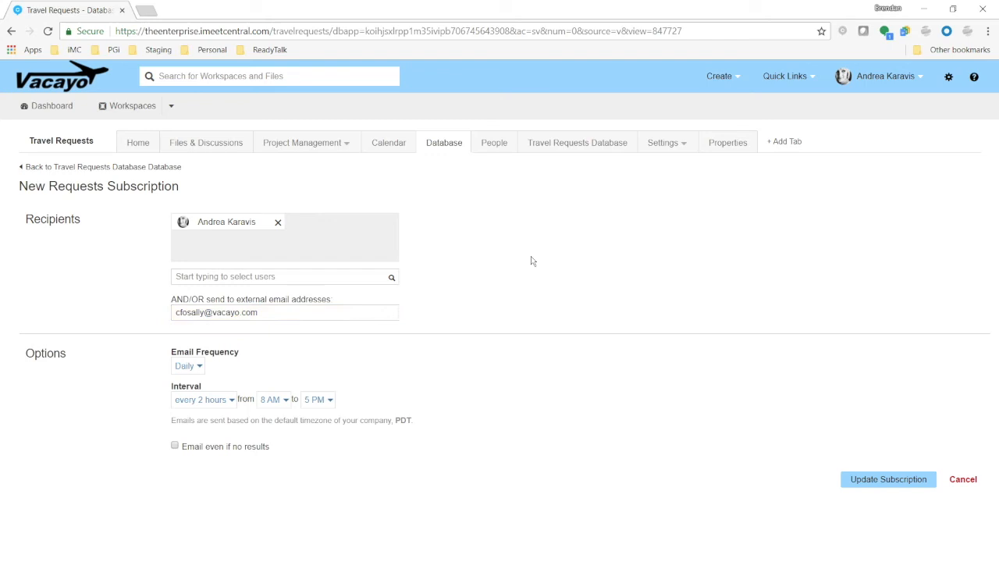
Set the subscription to Daily, every 2 hours from 8 AM to 8 AM, enable Email even if no results, and update it
click(198, 368)
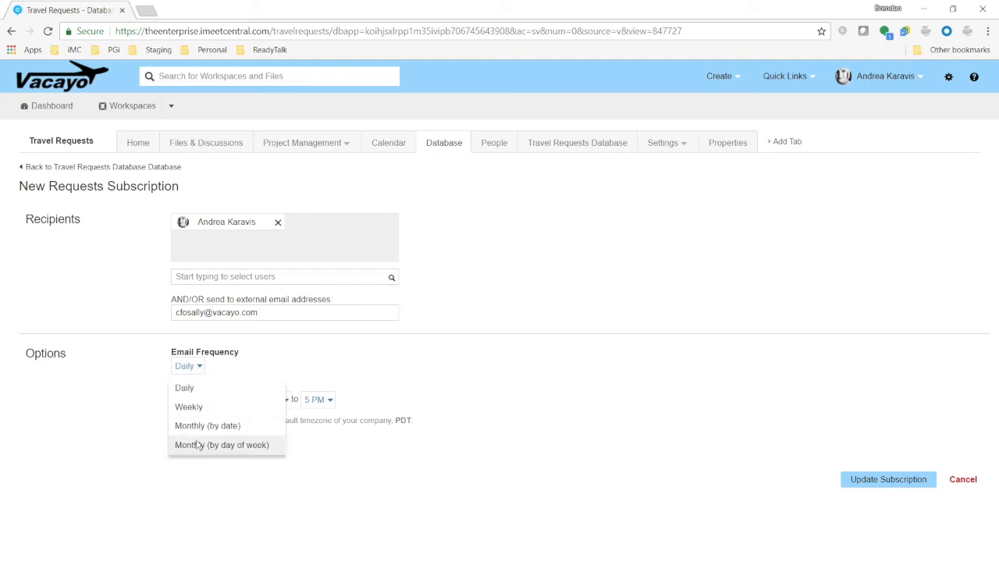
click(195, 390)
click(230, 401)
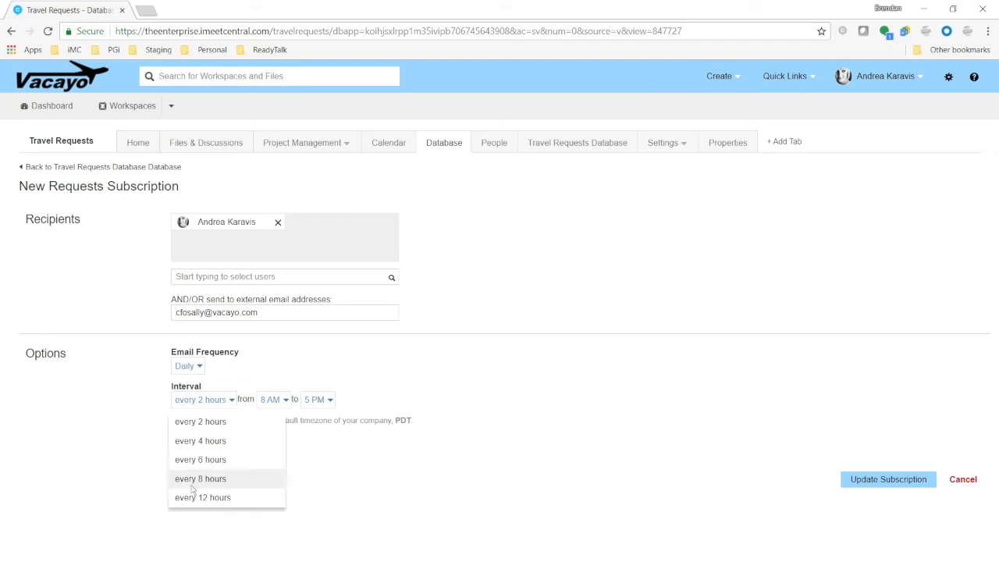
click(216, 424)
click(331, 400)
scroll(343, 448, down, 2)
click(328, 444)
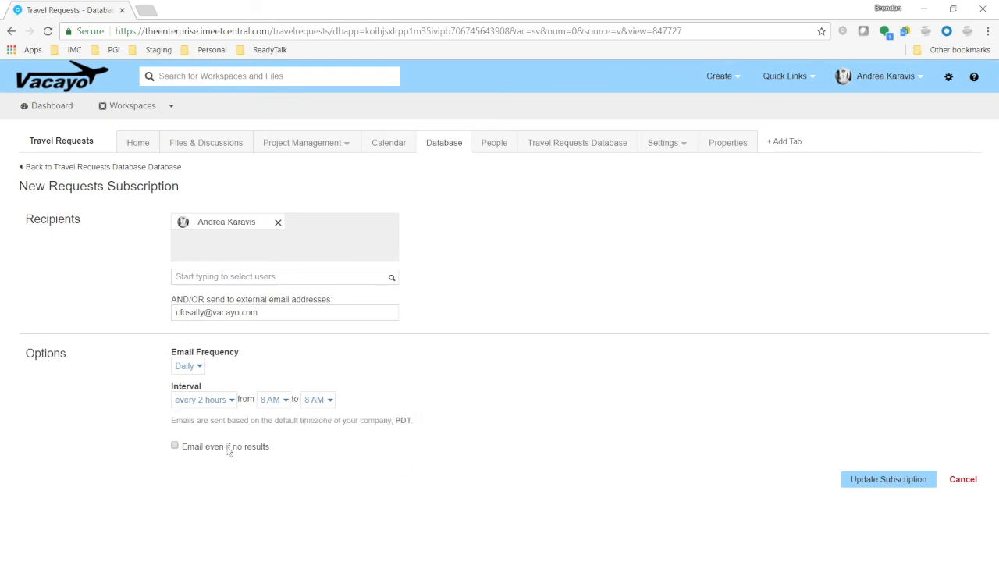
click(175, 445)
click(884, 485)
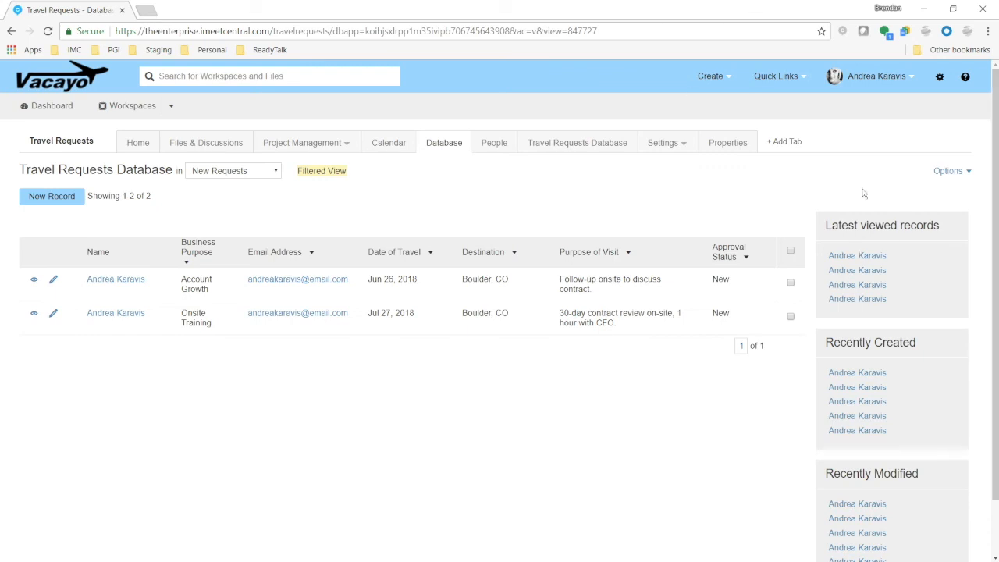
Open the database's Workflow settings and start building a new workflow rule
click(945, 175)
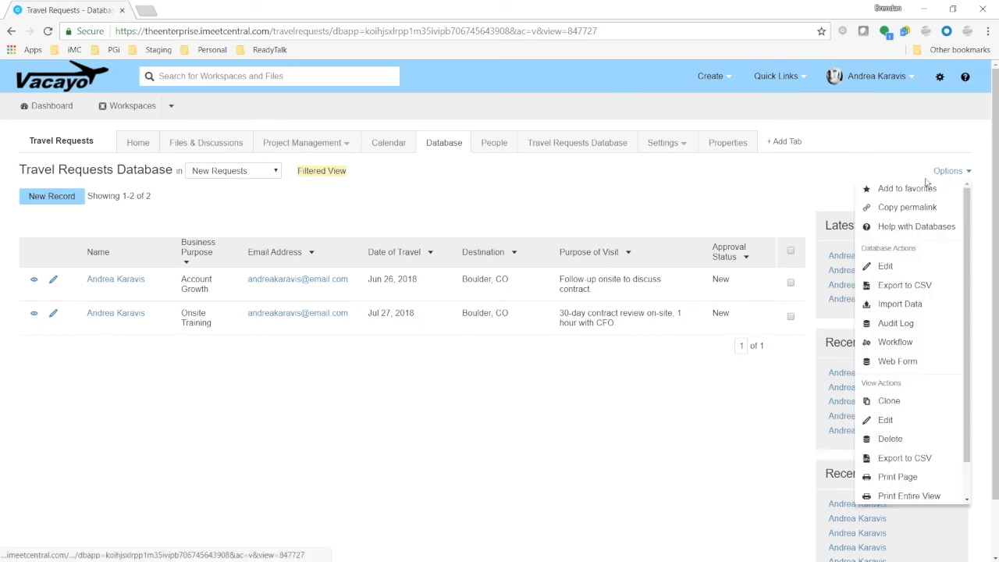
click(919, 346)
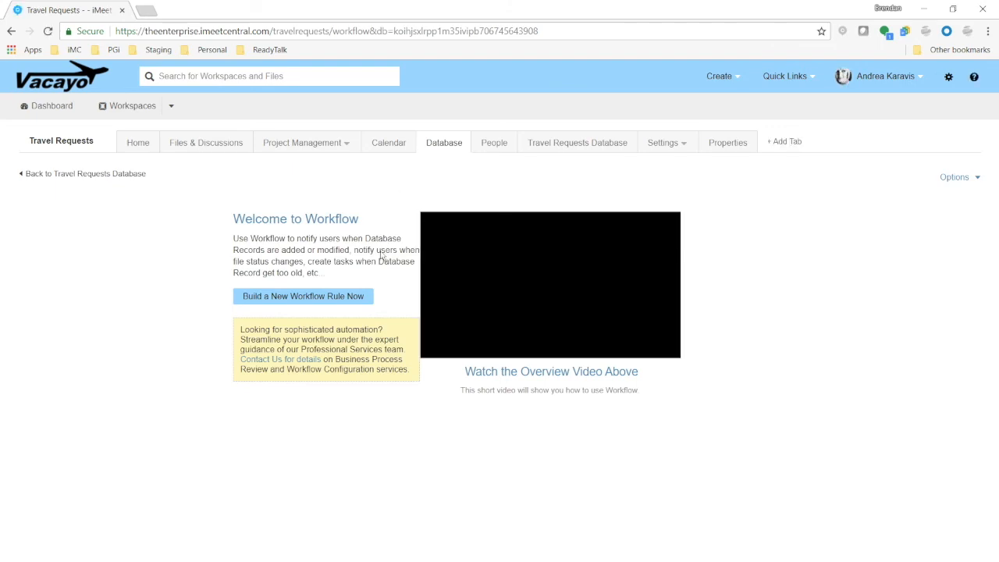
click(315, 301)
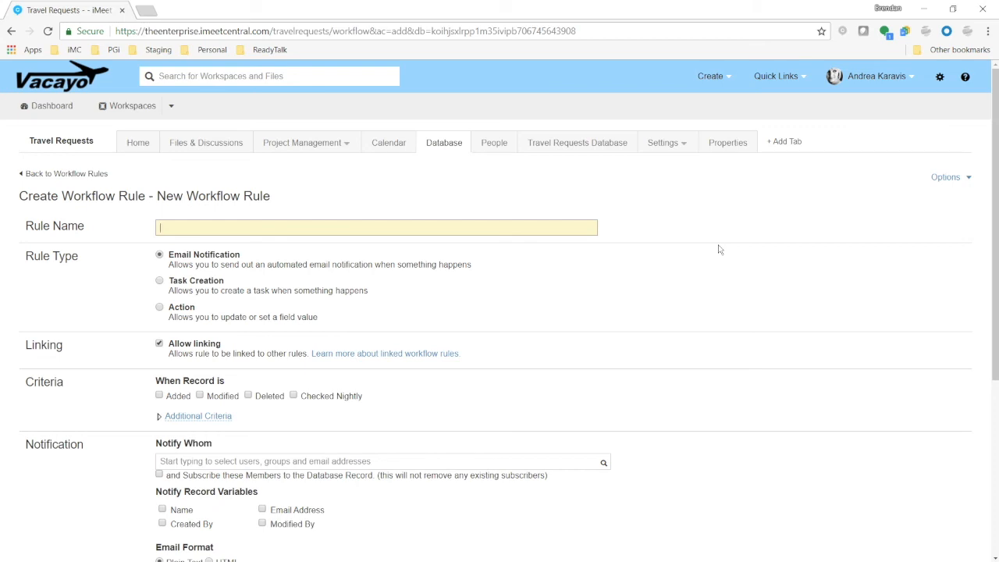
Name the rule "[EMAIL] Notify … CFO When a New Request is Submitted", using the CFO's first name
scroll(598, 437, down, 4)
scroll(785, 374, up, 4)
text([EMAIL)
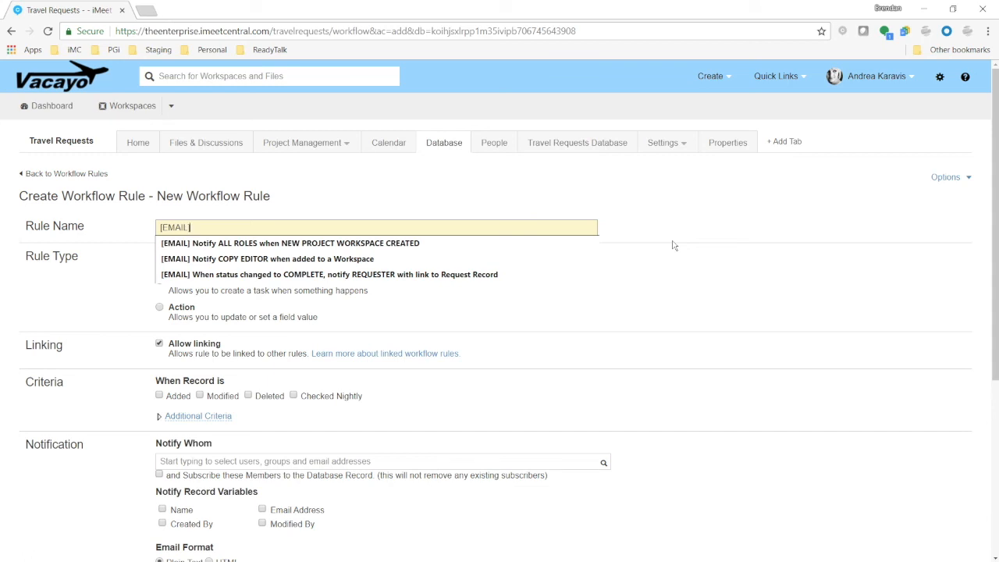
text(] Notif)
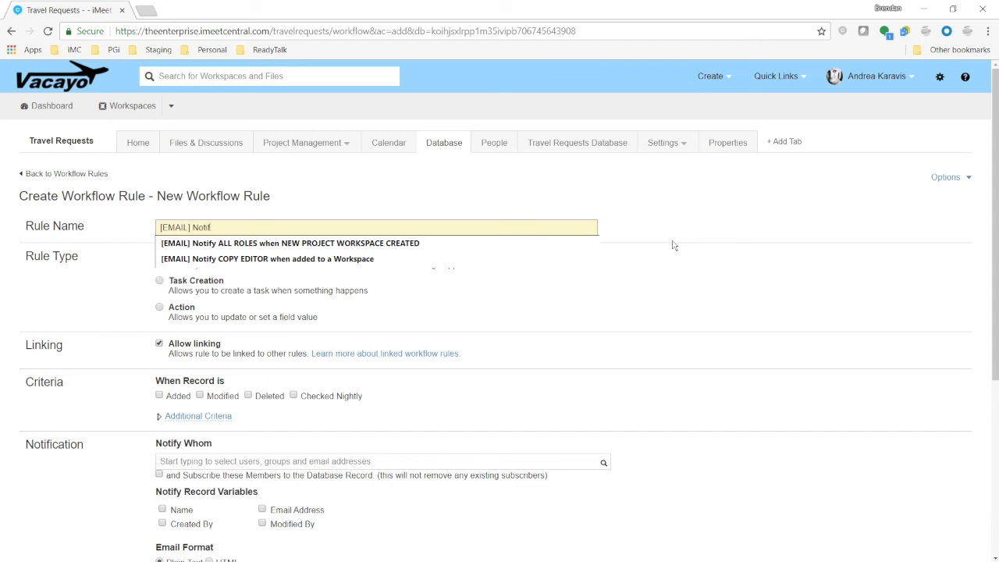
text(y SALLY CFO )
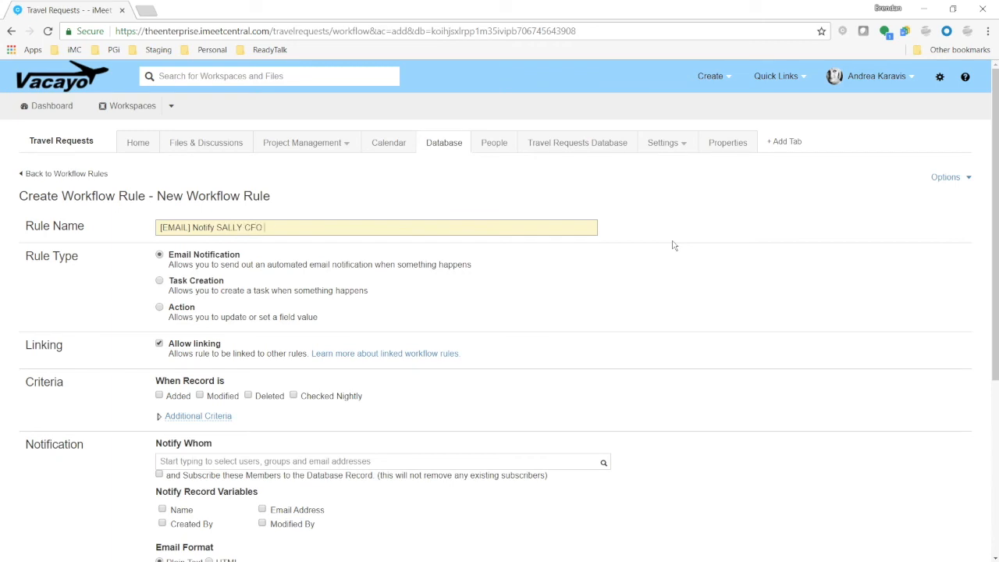
text(When a New Reques tis)
key(BackSpace)
key(BackSpace)
key(BackSpace)
key(BackSpace)
text(t is Submitted)
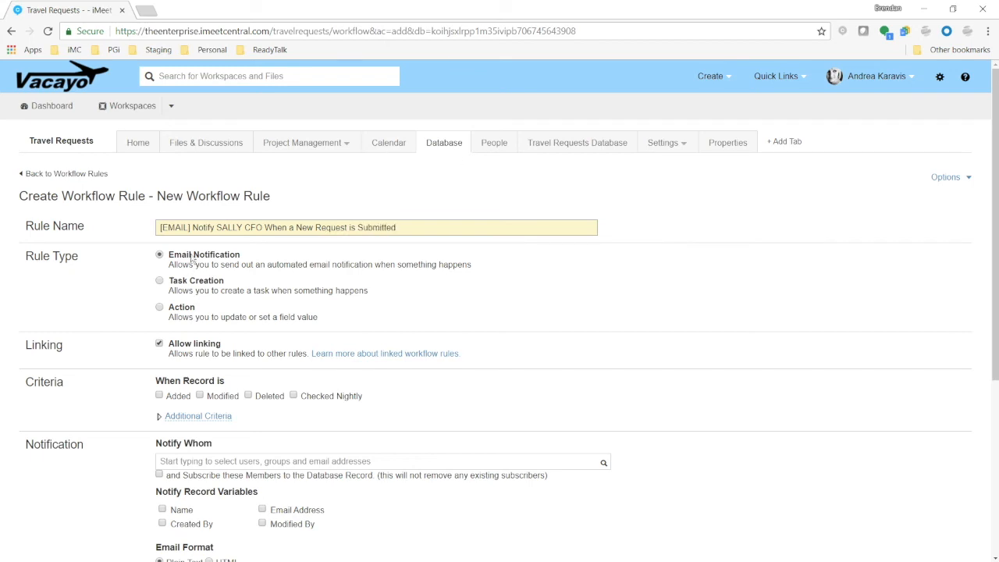
Trigger the rule when a record is Added and add the CFO's e-mail address as the recipient to notify
scroll(122, 288, down, 2)
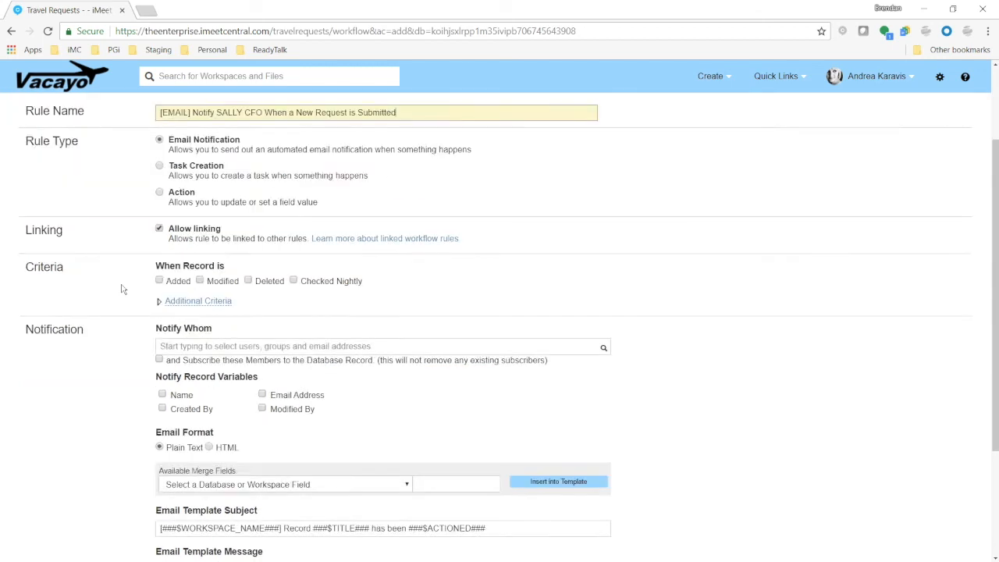
click(160, 266)
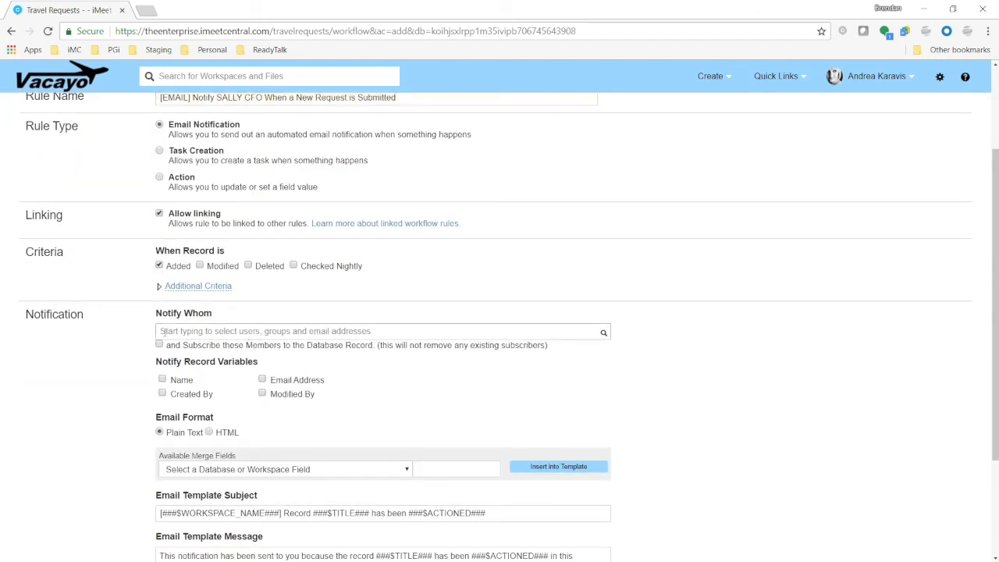
click(313, 331)
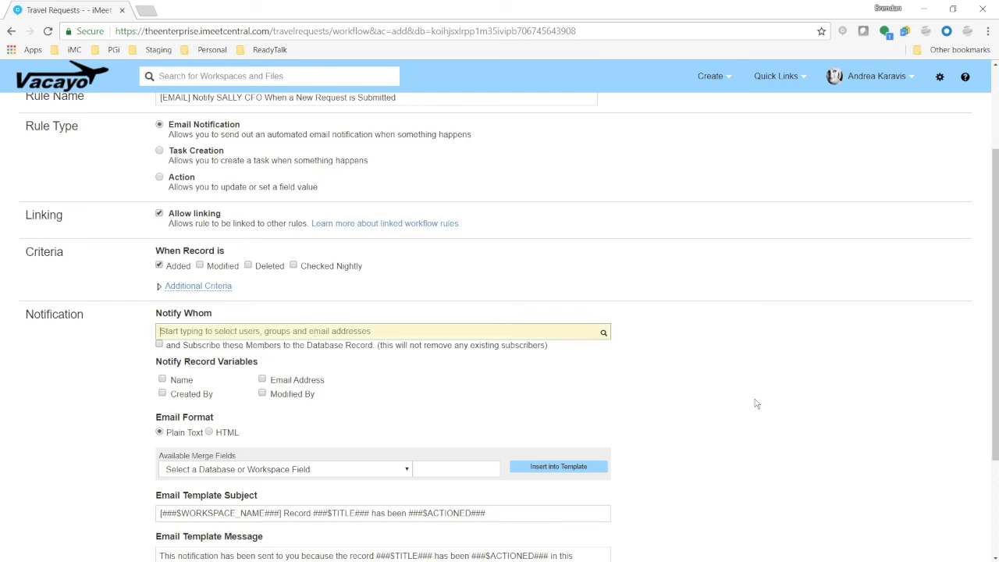
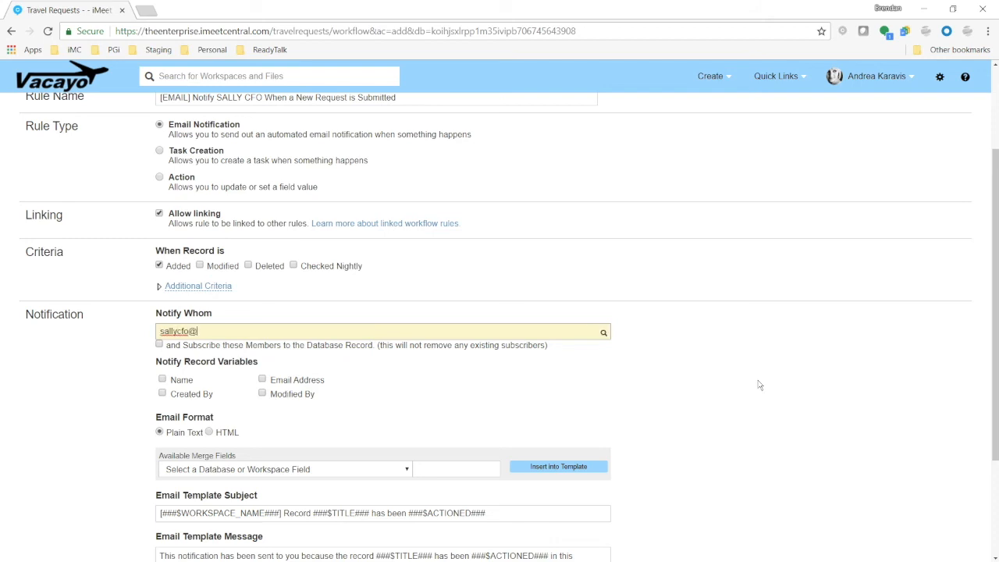
click(199, 308)
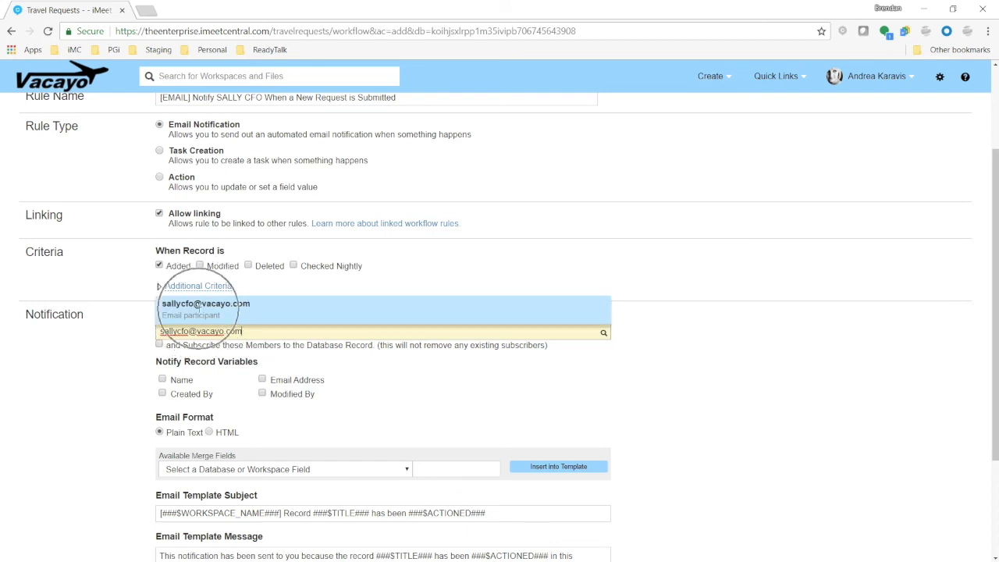
Replace the e-mail template subject with "New Request for Travel:"
scroll(679, 375, down, 3)
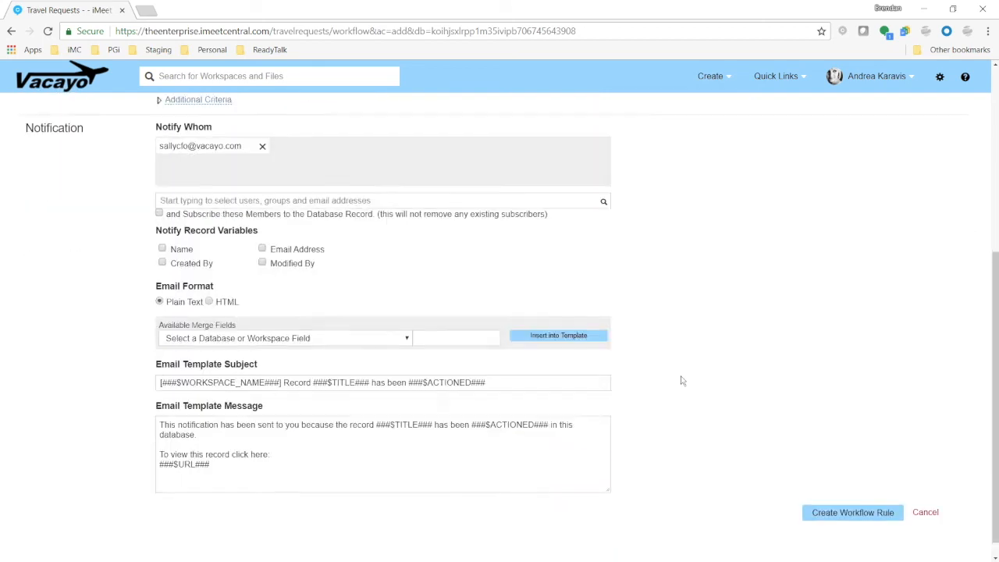
drag(159, 363, 209, 506)
drag(202, 452, 156, 424)
click(133, 433)
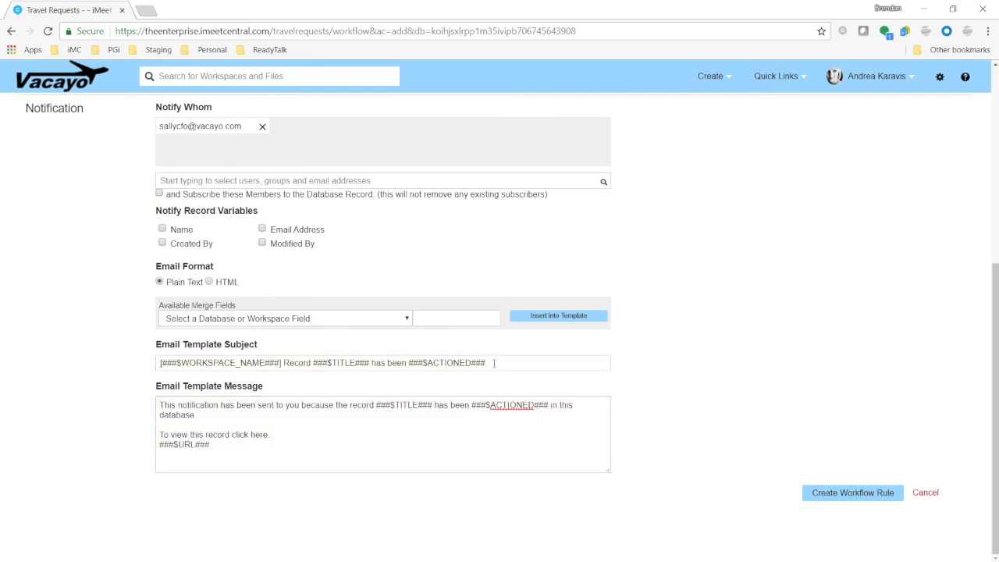
drag(488, 363, 80, 366)
text(New )
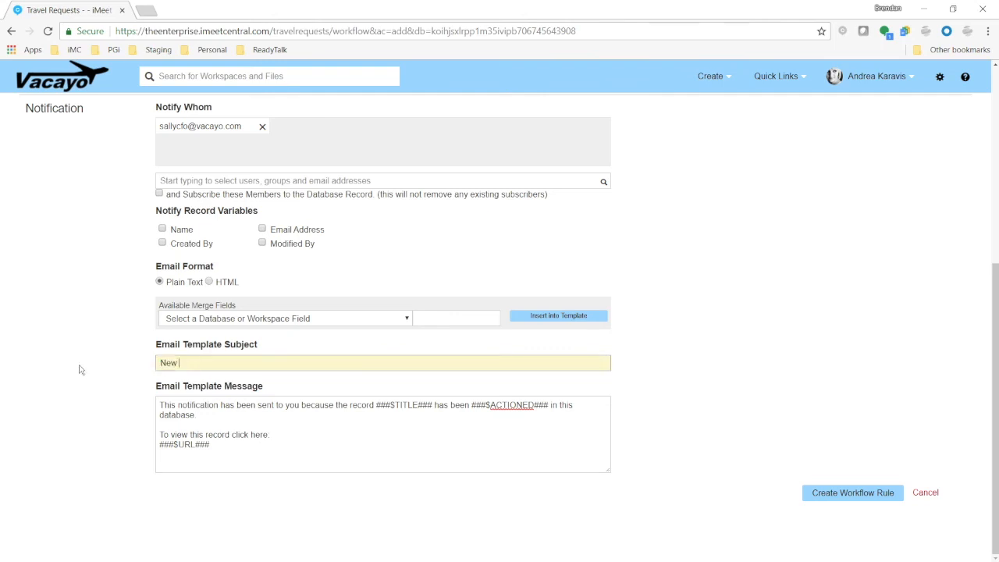
text(Request for Travel:)
Append the Name merge field code to the end of the e-mail subject
click(328, 444)
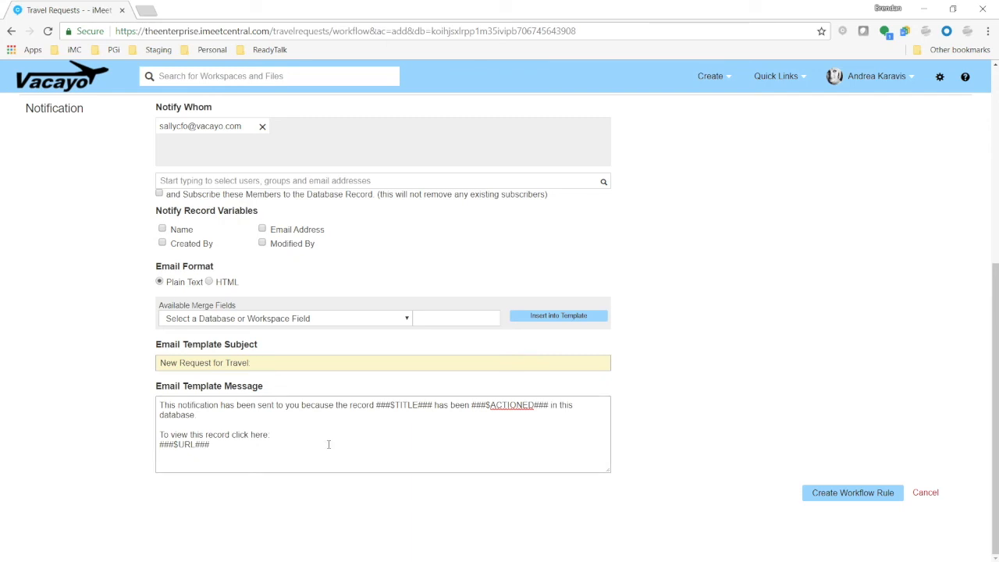
click(390, 318)
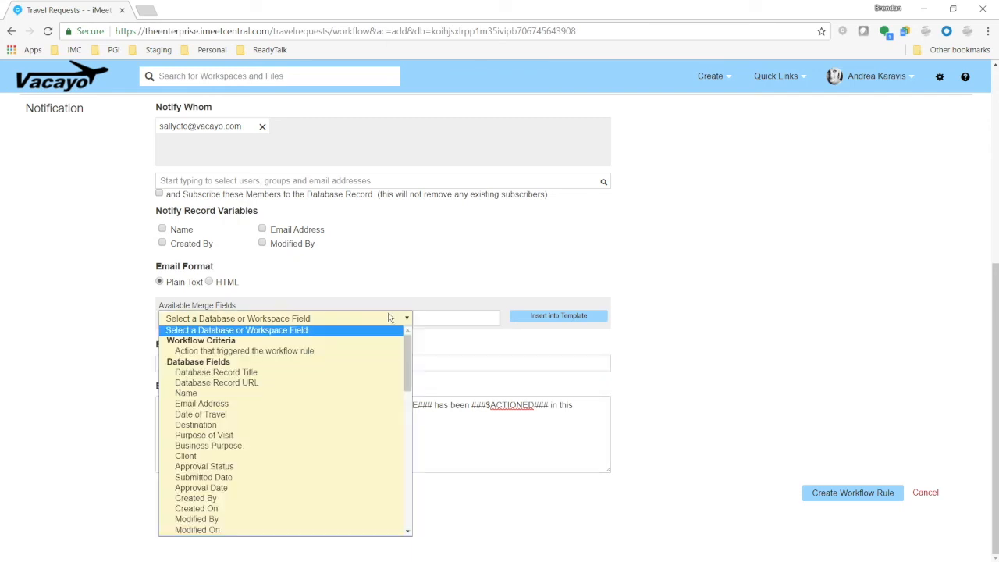
click(244, 395)
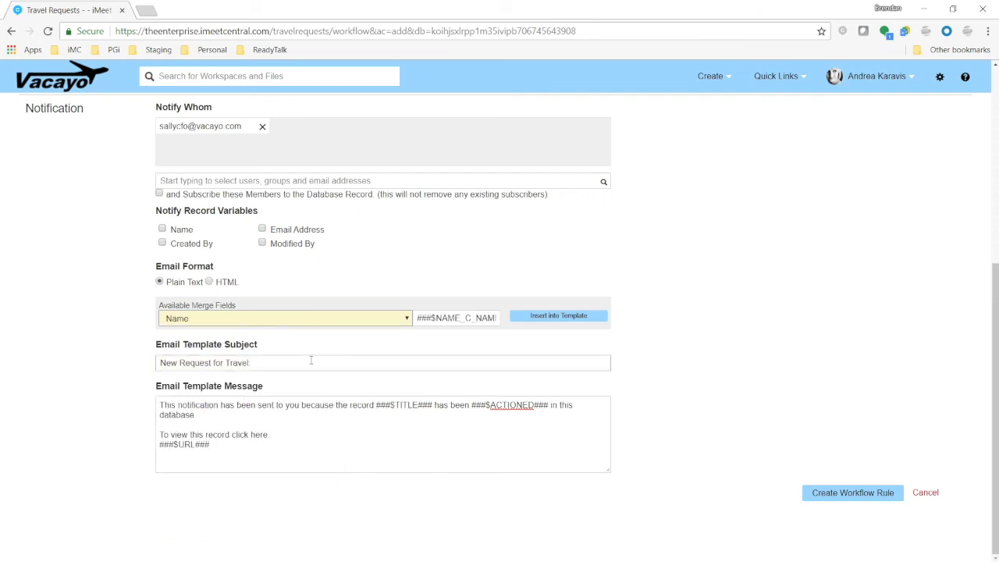
click(458, 319)
key(ctrl+c)
click(338, 362)
key(ctrl+v)
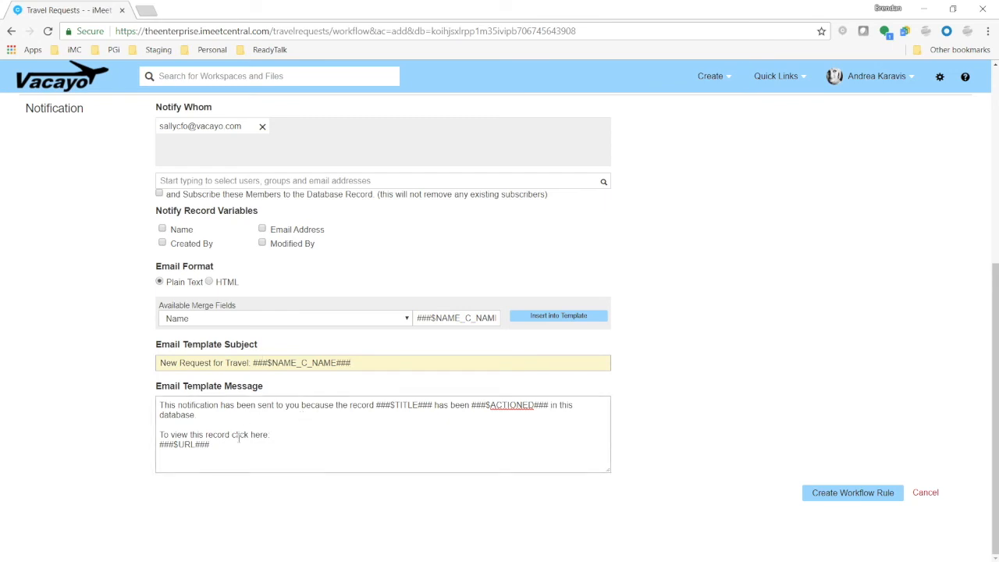
Insert a blank line after the first sentence of the e-mail template message
drag(215, 449, 127, 403)
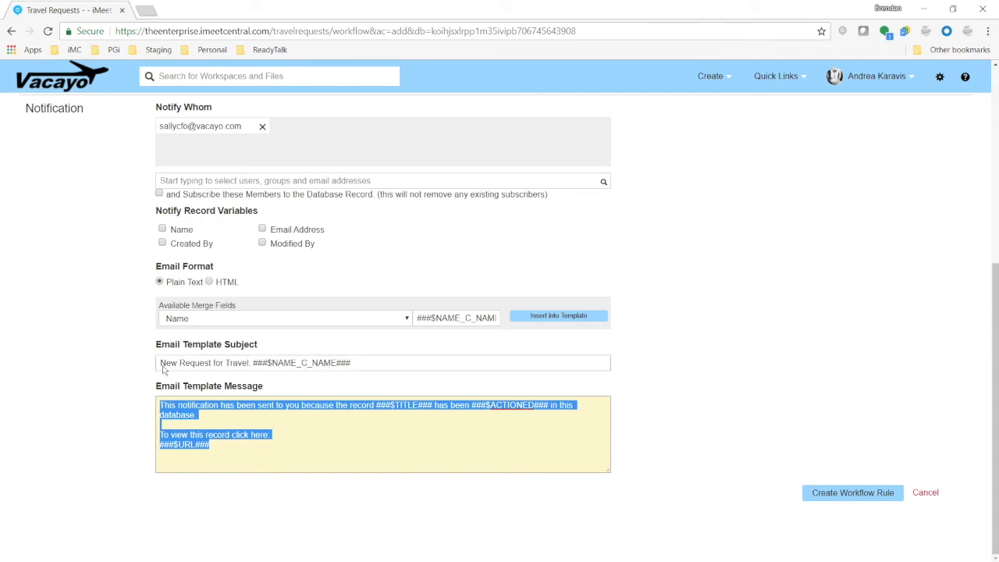
drag(159, 363, 212, 363)
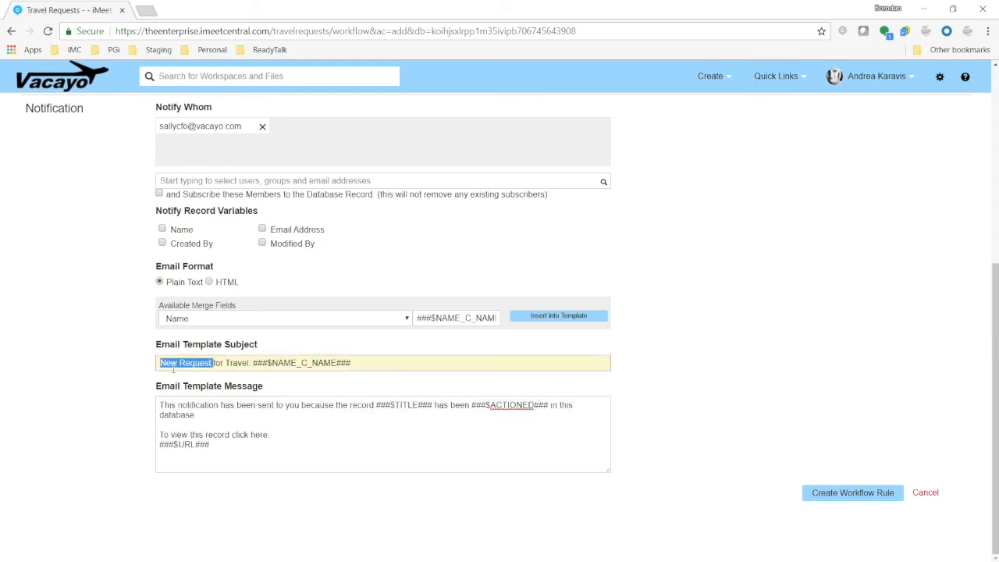
click(238, 362)
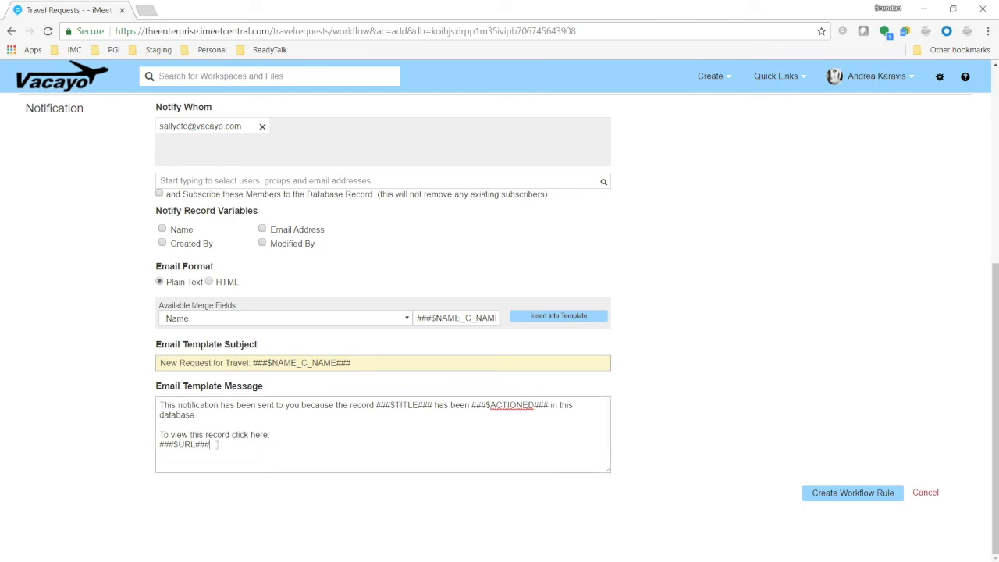
drag(216, 446, 106, 399)
click(278, 420)
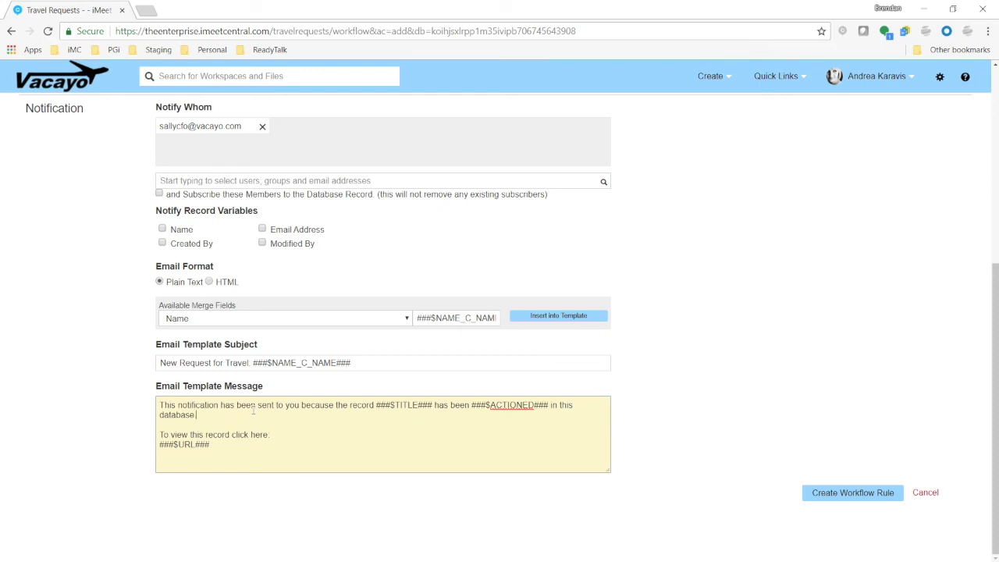
key(Return)
key(Return)
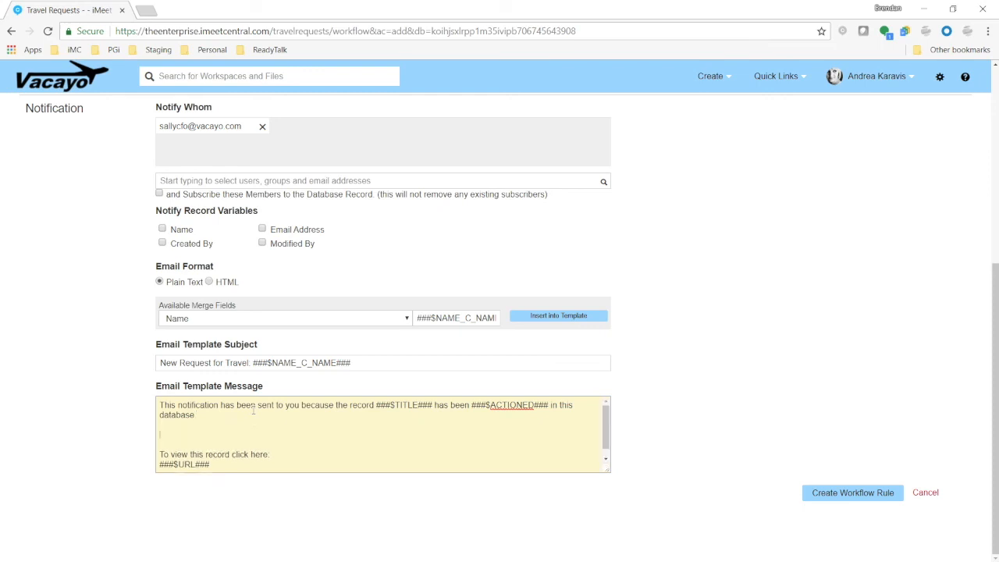
Add a "Client Visited:" line followed by the Client merge field to the message
click(362, 318)
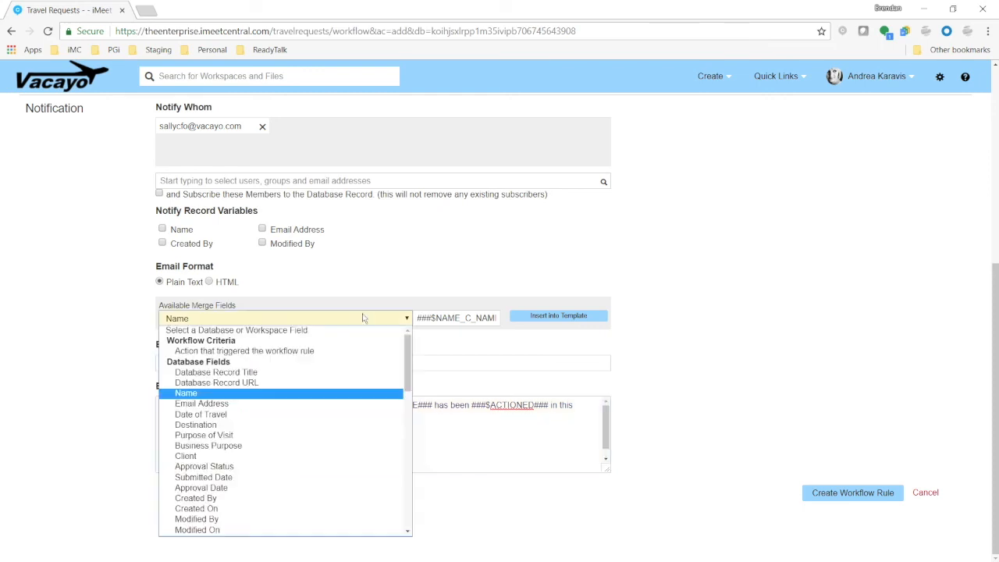
click(188, 434)
click(188, 434)
text(Clkient)
key(BackSpace)
key(BackSpace)
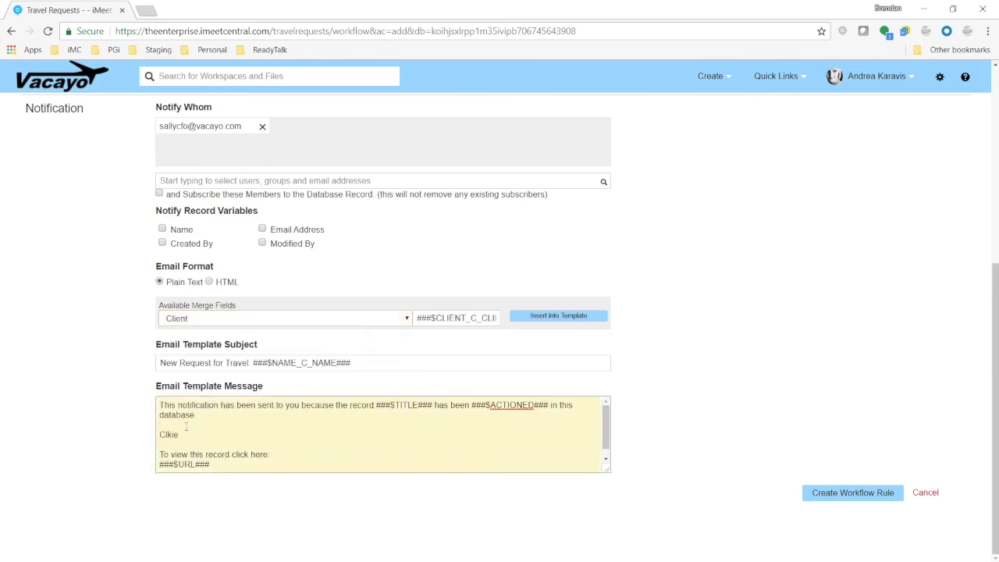
key(BackSpace)
text(ient Visited:)
click(592, 316)
click(532, 322)
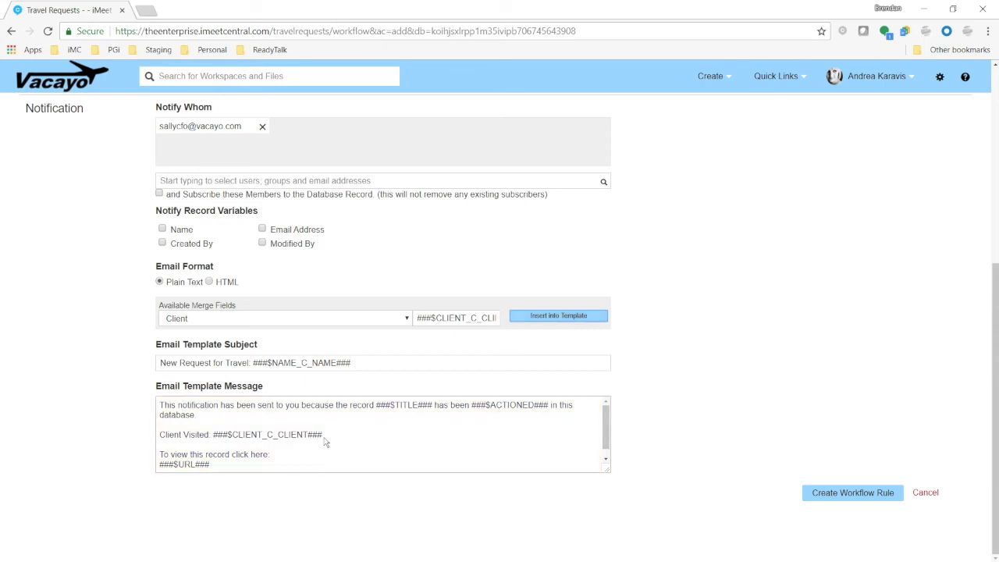
Create the workflow rule
drag(218, 442, 214, 435)
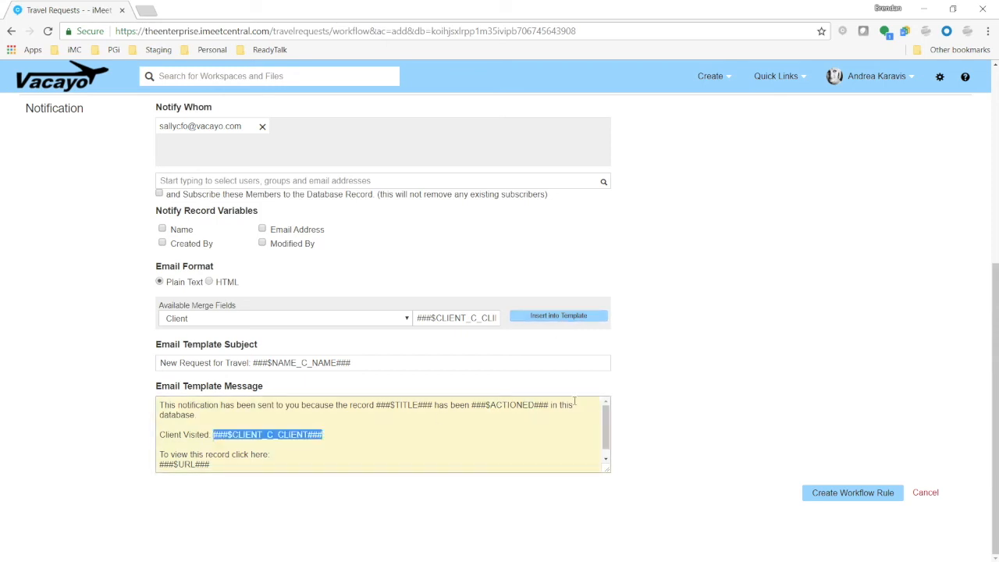
click(380, 445)
drag(212, 434, 335, 431)
click(813, 366)
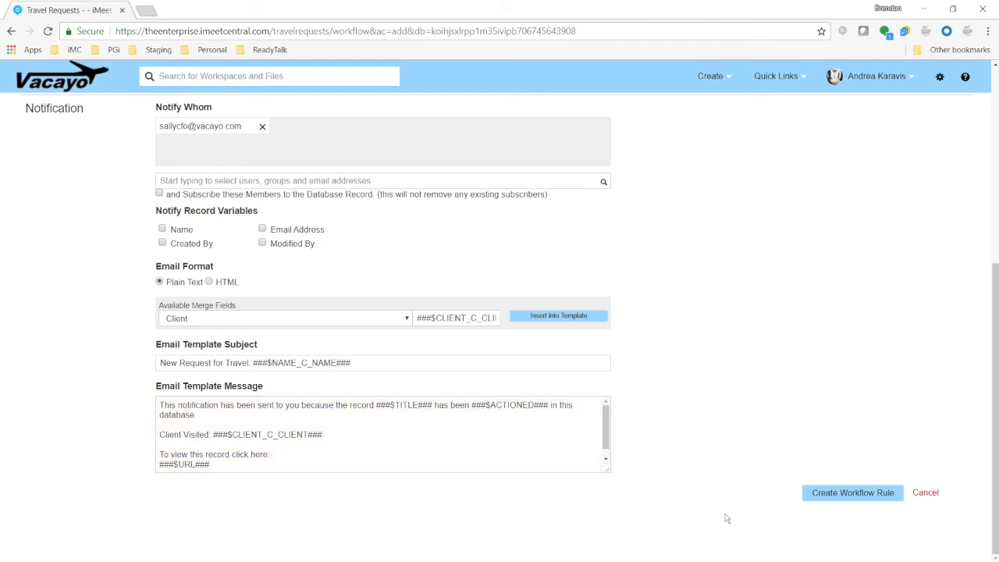
click(840, 495)
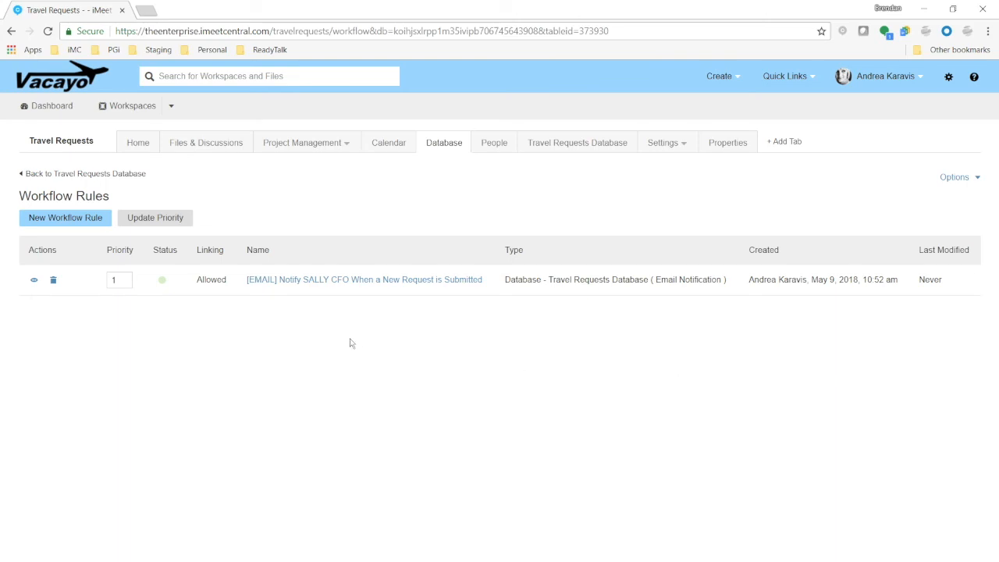
Reopen the new rule for editing and add an additional criterion on the Name field
click(380, 283)
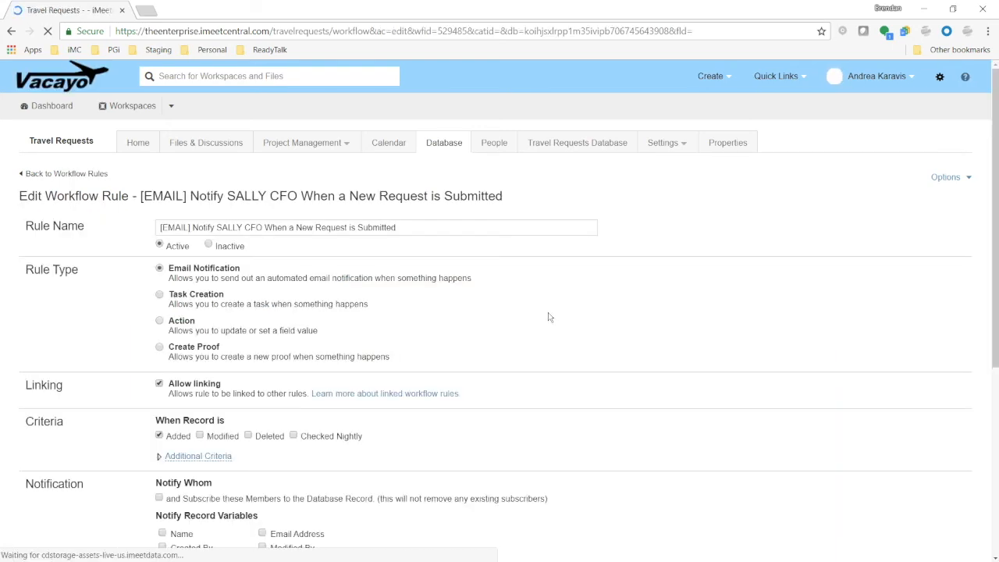
scroll(94, 419, down, 3)
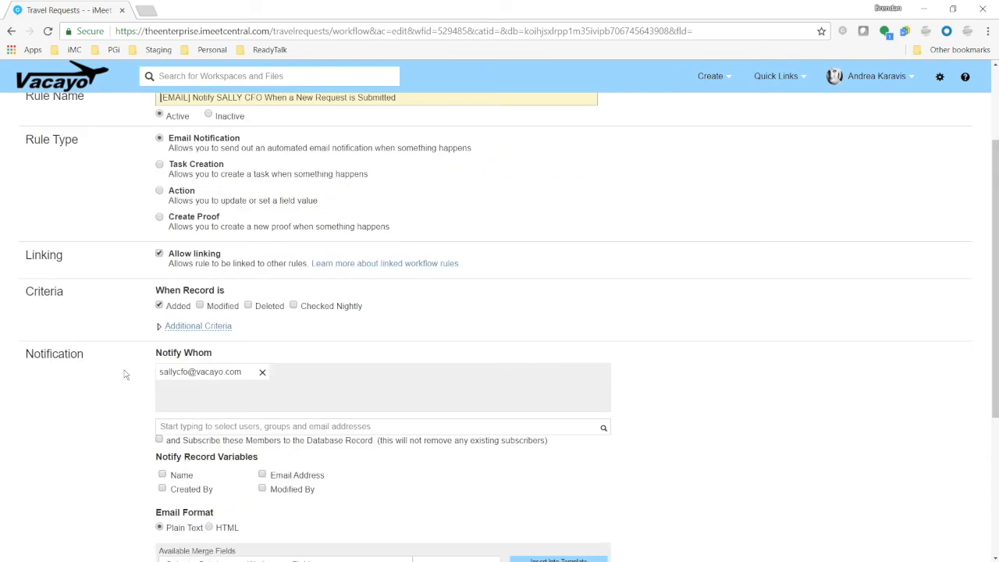
scroll(124, 375, down, 1)
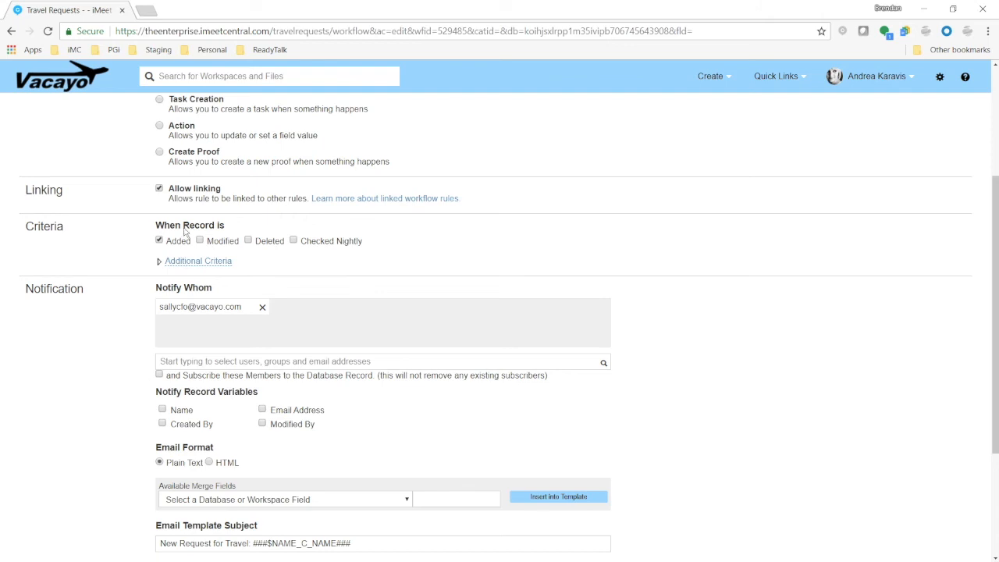
click(198, 266)
click(215, 296)
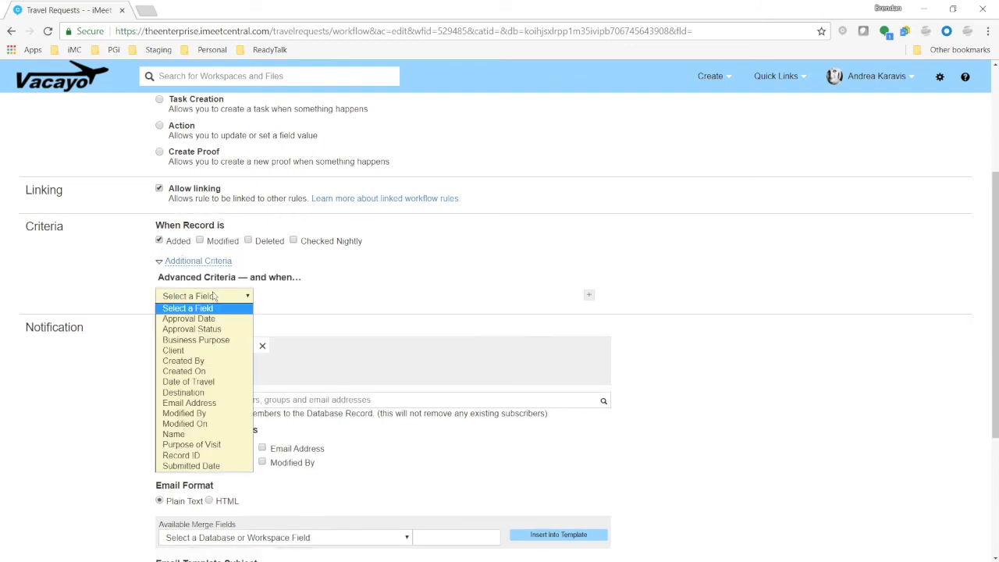
click(180, 434)
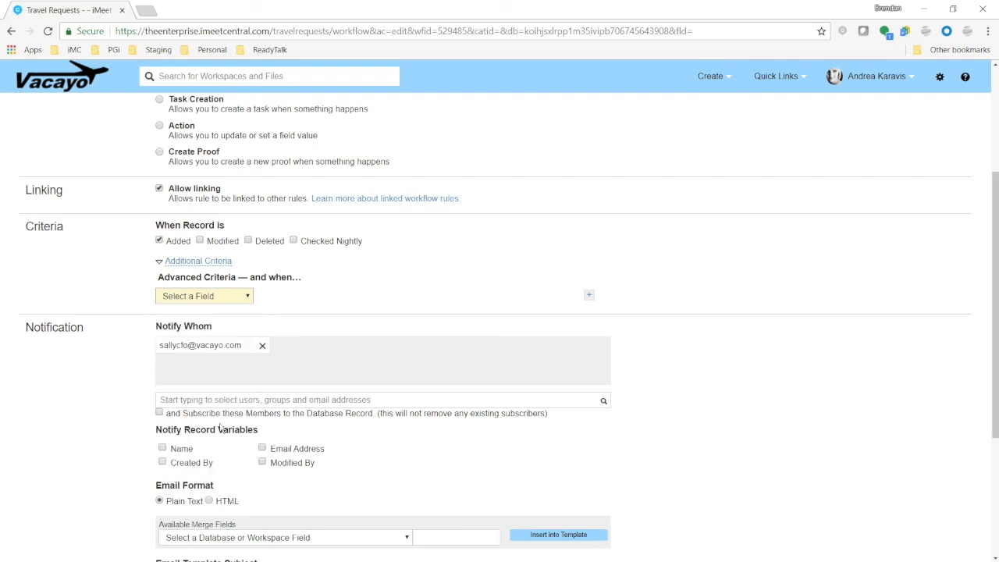
click(270, 297)
Set the criterion to Name is a chosen workspace user and save the workflow rule
click(265, 339)
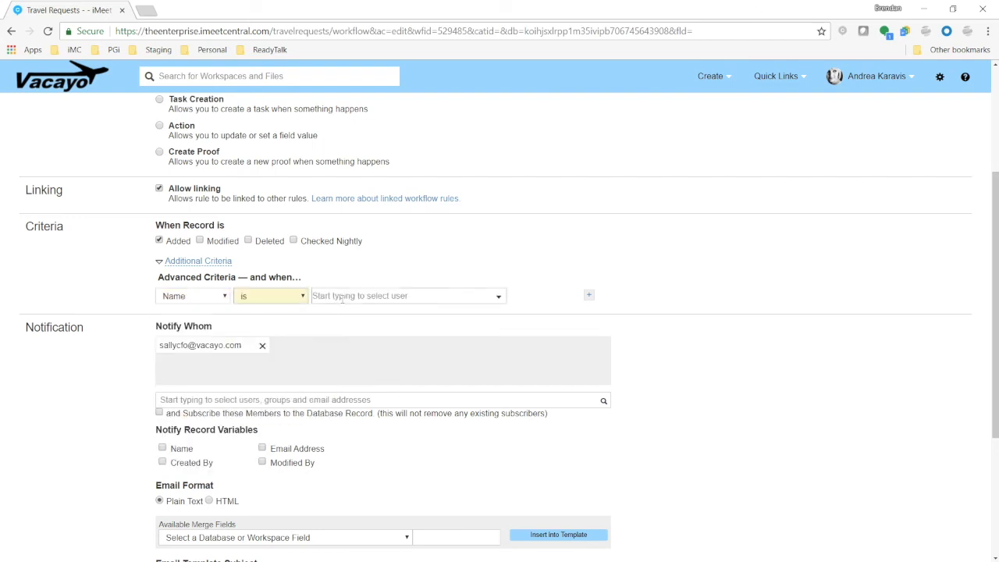
click(499, 298)
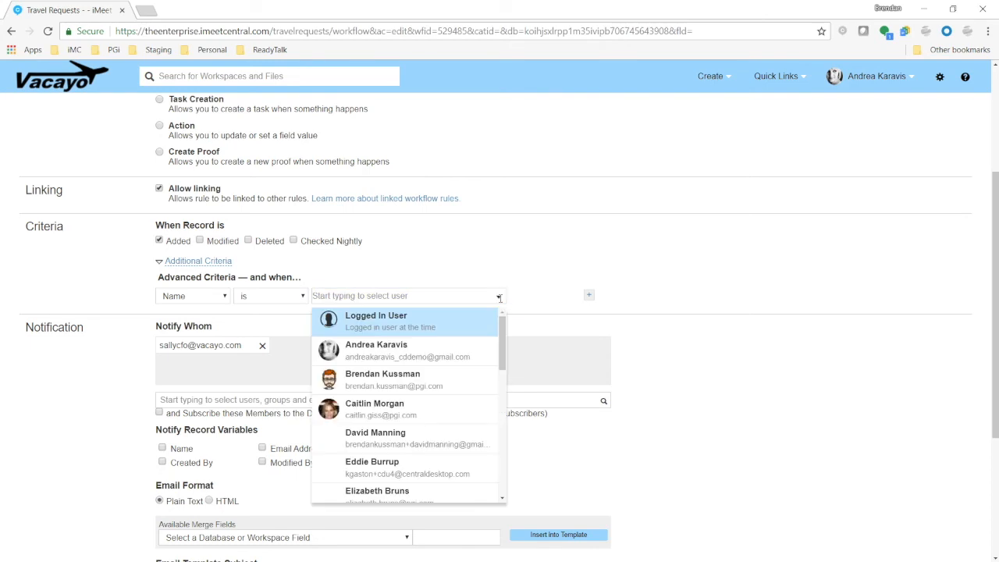
click(395, 466)
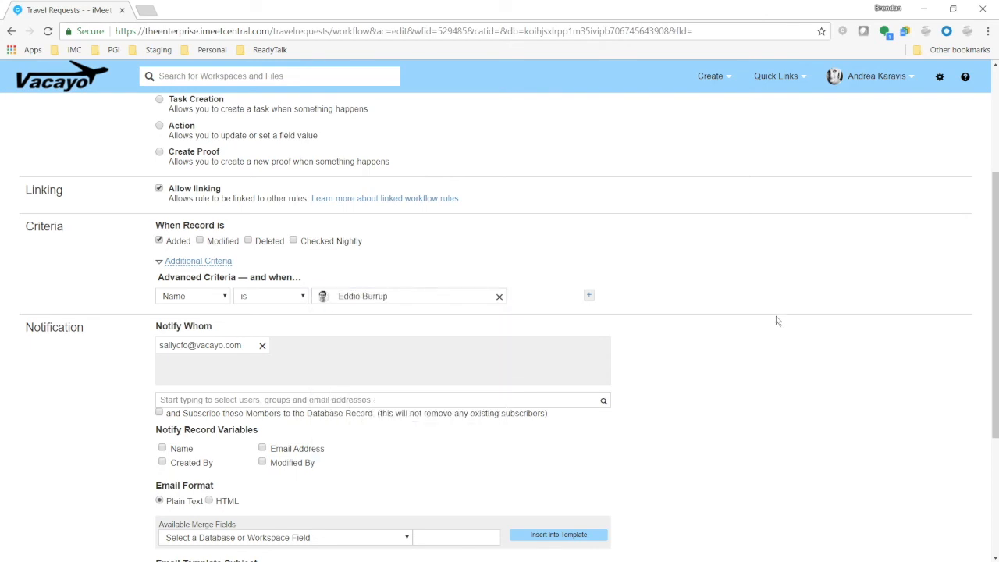
scroll(776, 320, down, 3)
click(875, 496)
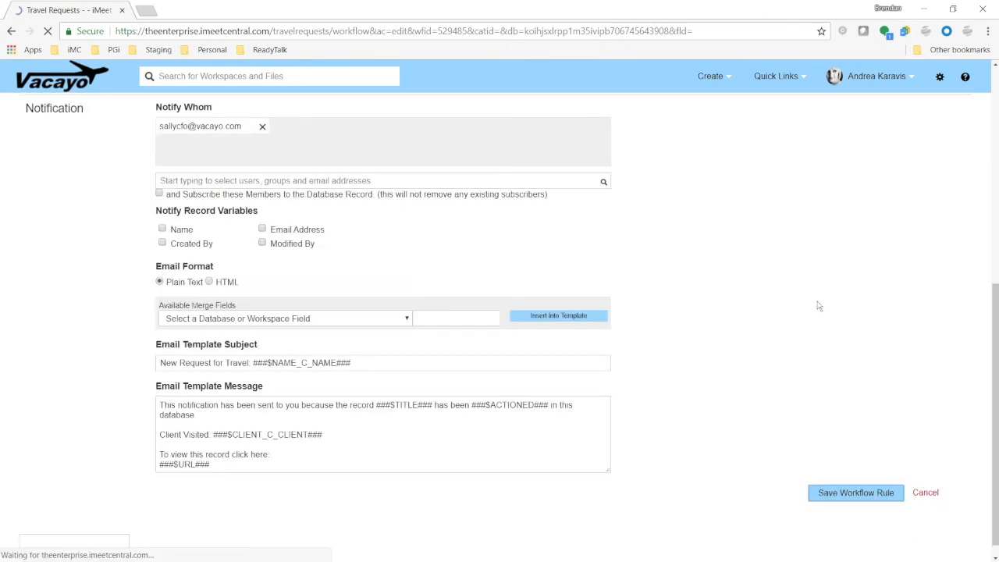
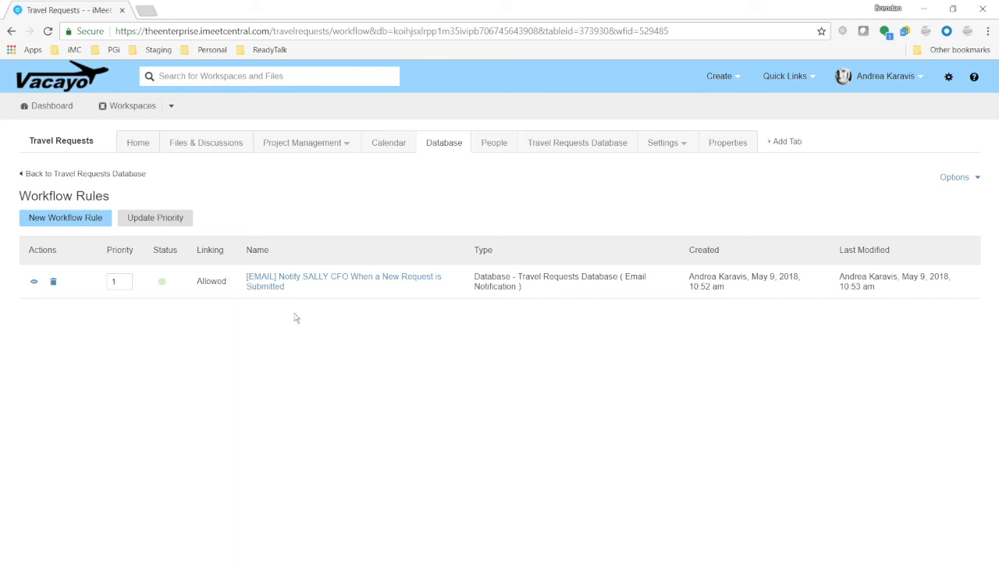
Reopen the notification rule for editing and add one more row to its advanced criteria
click(334, 281)
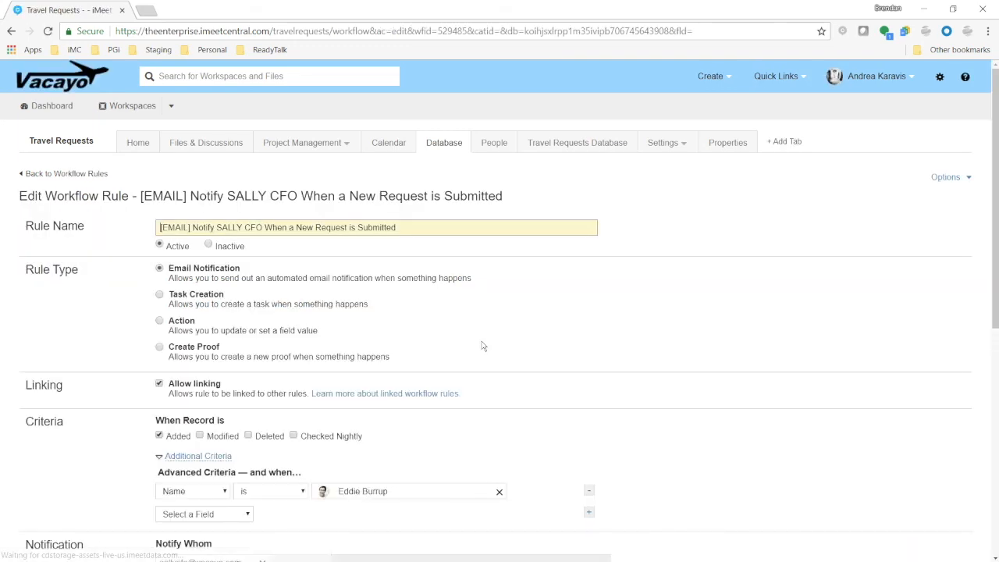
scroll(482, 345, down, 3)
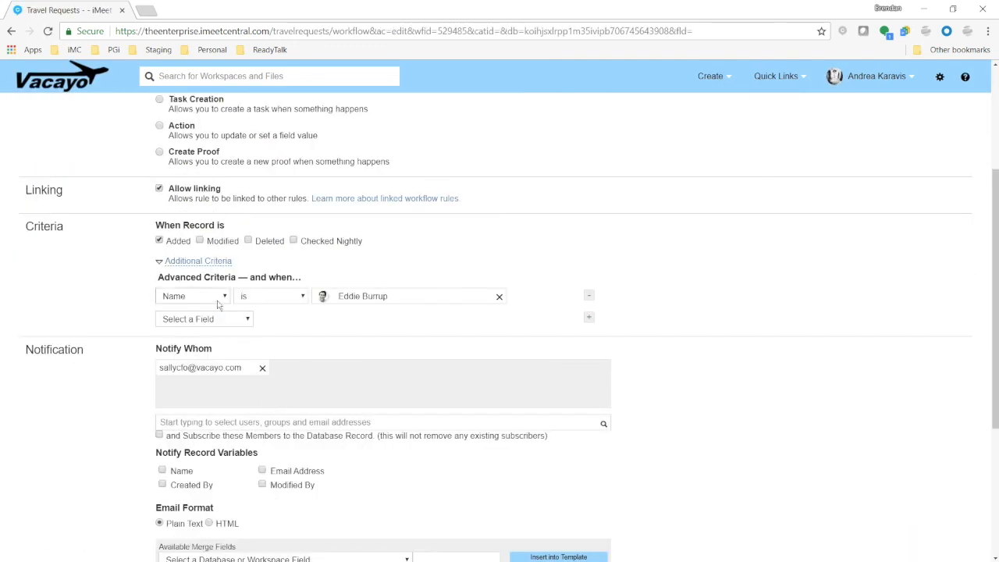
click(590, 319)
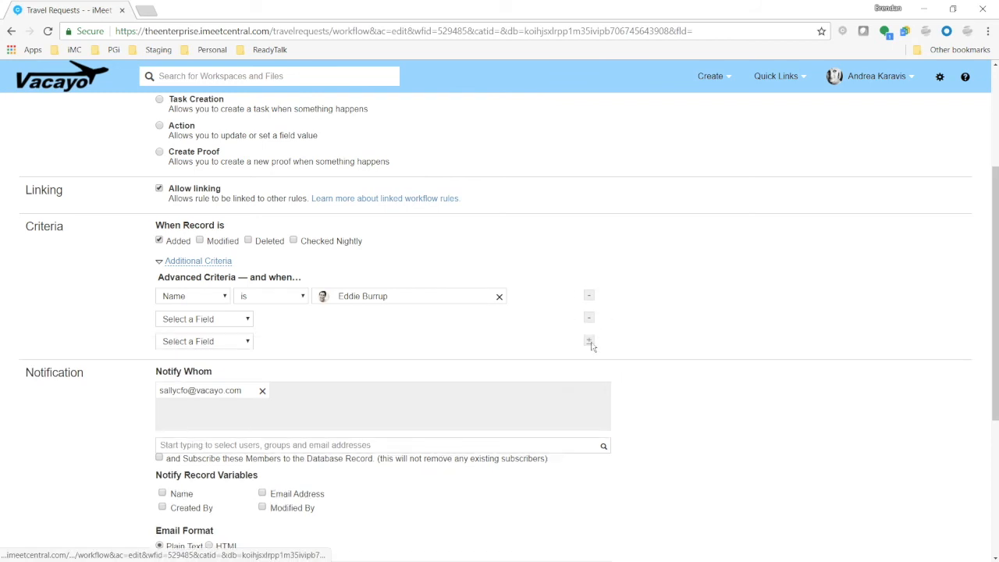
click(590, 342)
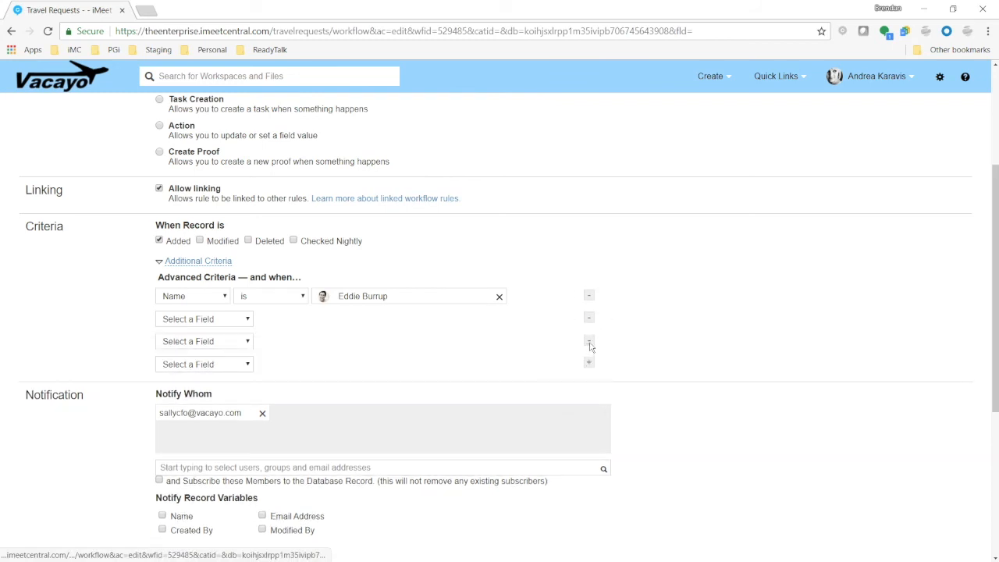
click(590, 341)
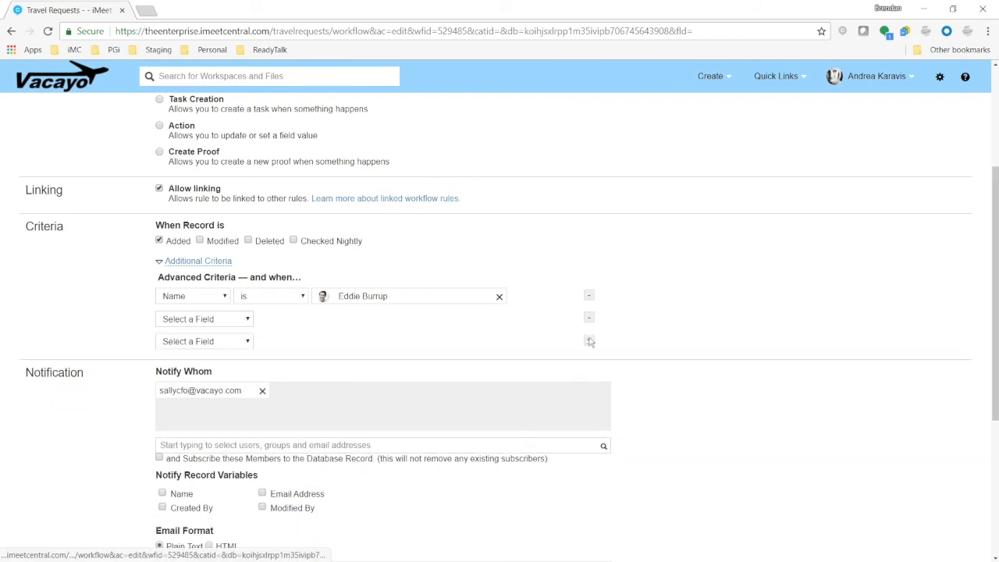
Choose the new criterion's field, operator and value, then save the workflow rule
click(190, 320)
click(173, 373)
click(273, 320)
click(258, 363)
click(372, 343)
scroll(806, 370, down, 3)
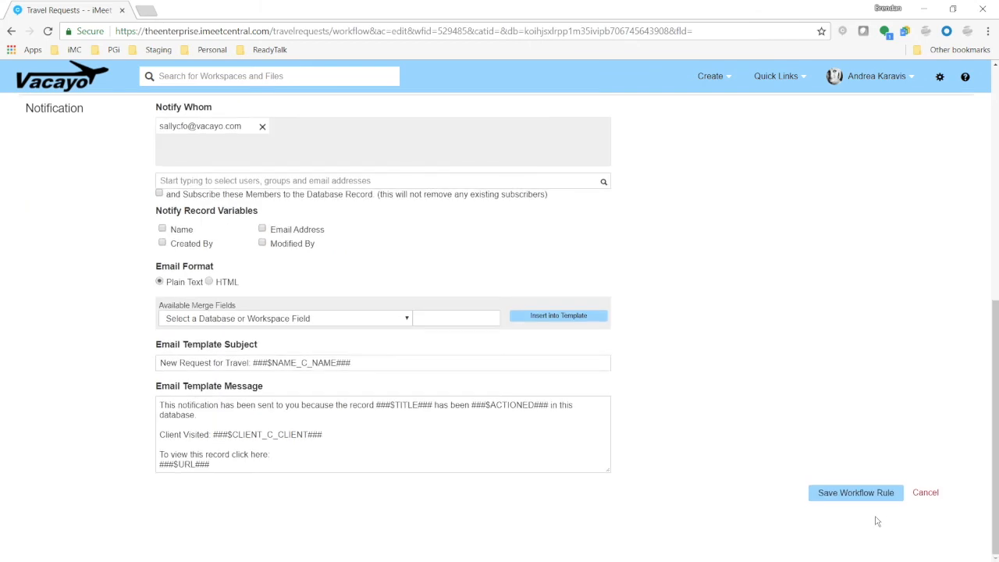
click(871, 495)
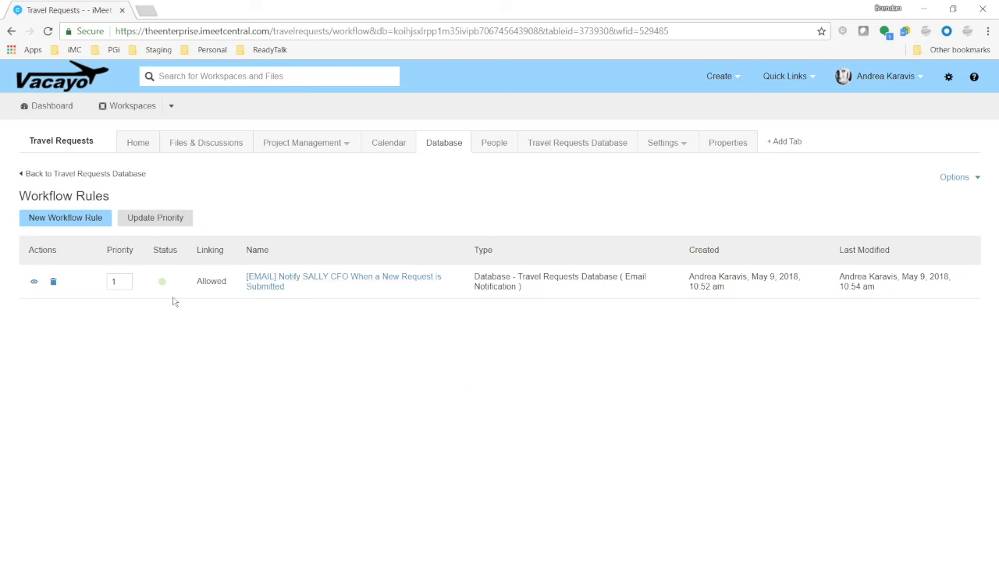
Start a new workflow rule titled "[TASK CREATION] ... to Sign Off on New Request" for the approver, of type Task Creation, triggered when records are Added
click(62, 218)
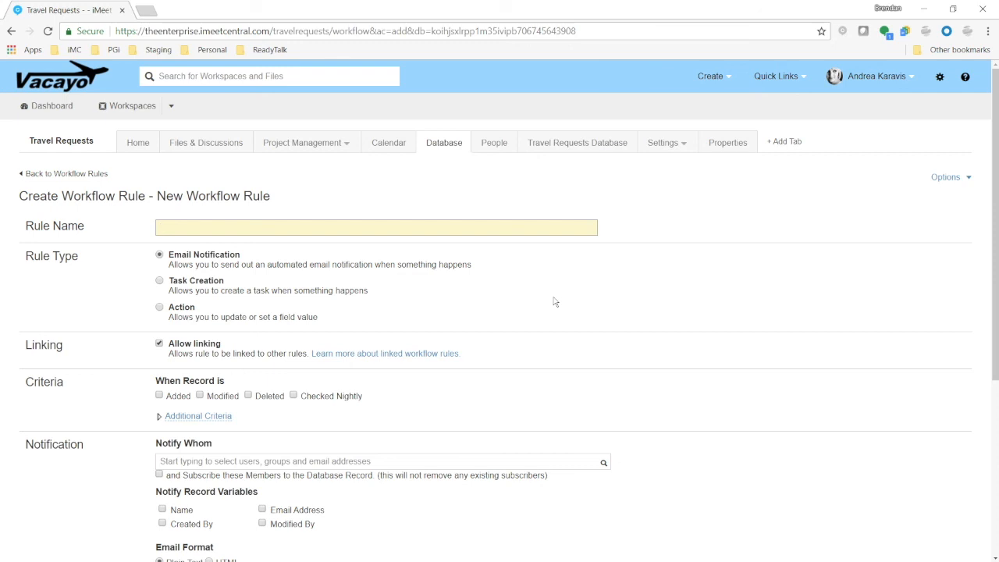
text([TASK CREATION] Get Andrea to Sign Off on New Request)
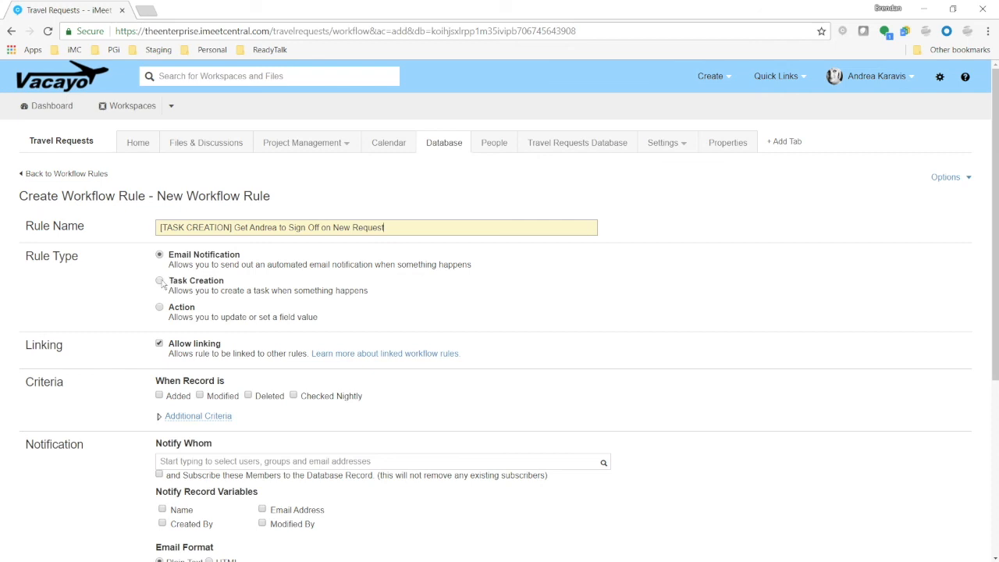
click(160, 281)
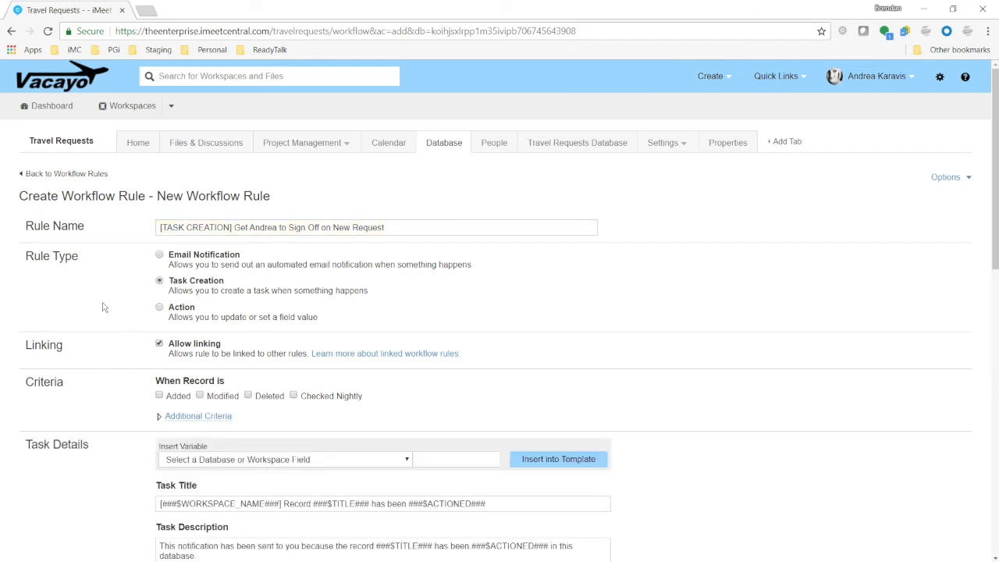
scroll(102, 309, down, 3)
click(159, 201)
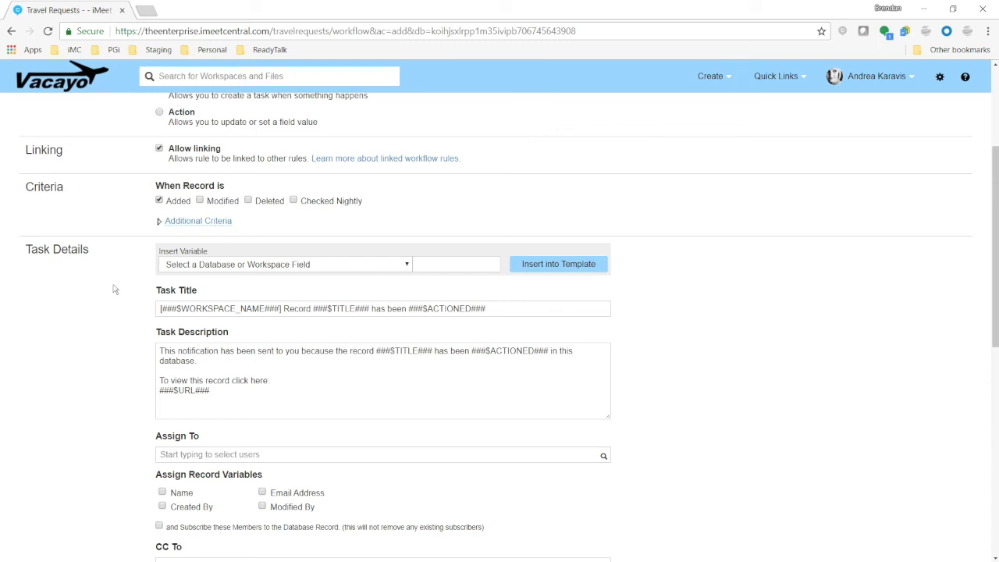
Set the task title to "Approve Request:" followed by the Client merge field
drag(492, 312, 22, 338)
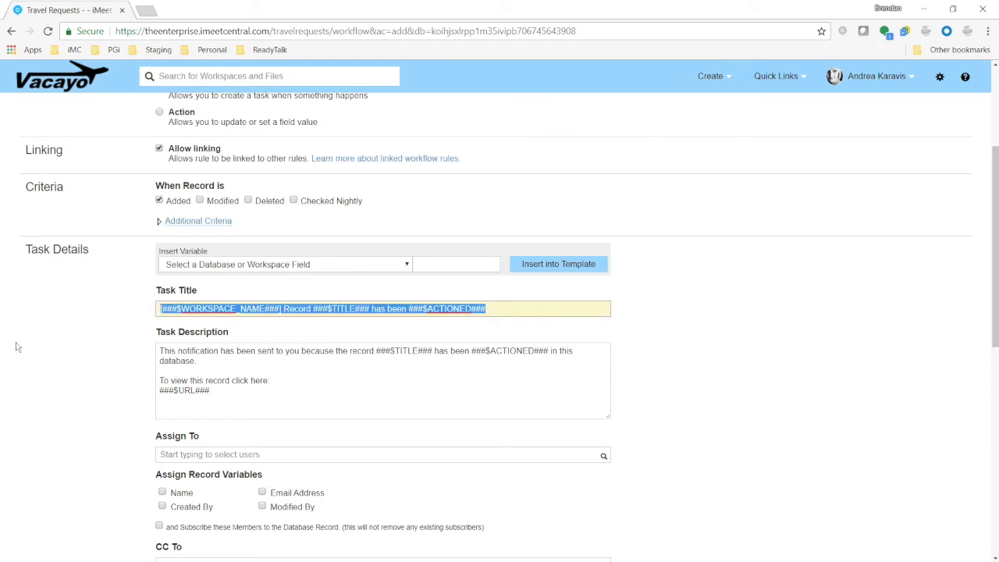
text(Approve Request)
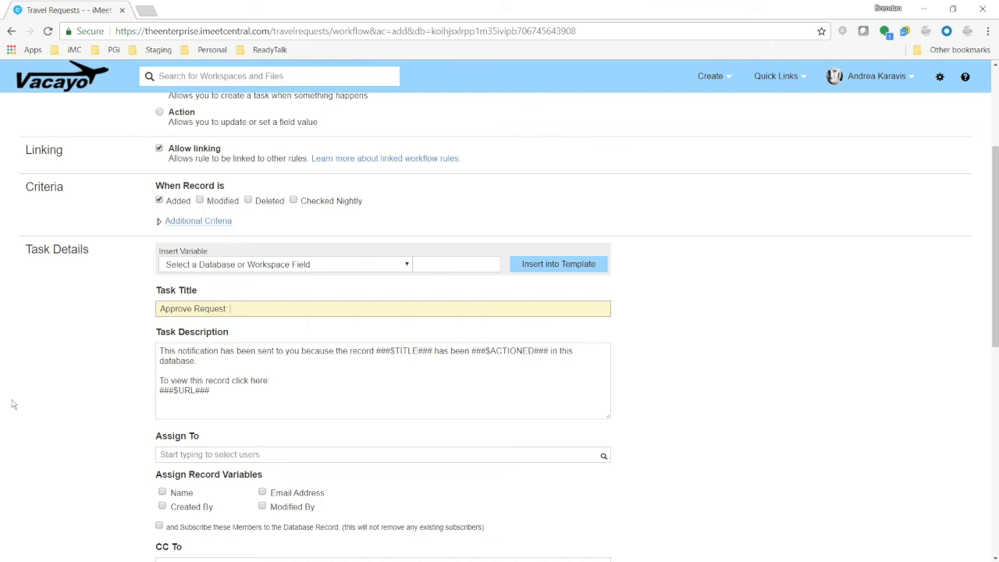
click(350, 266)
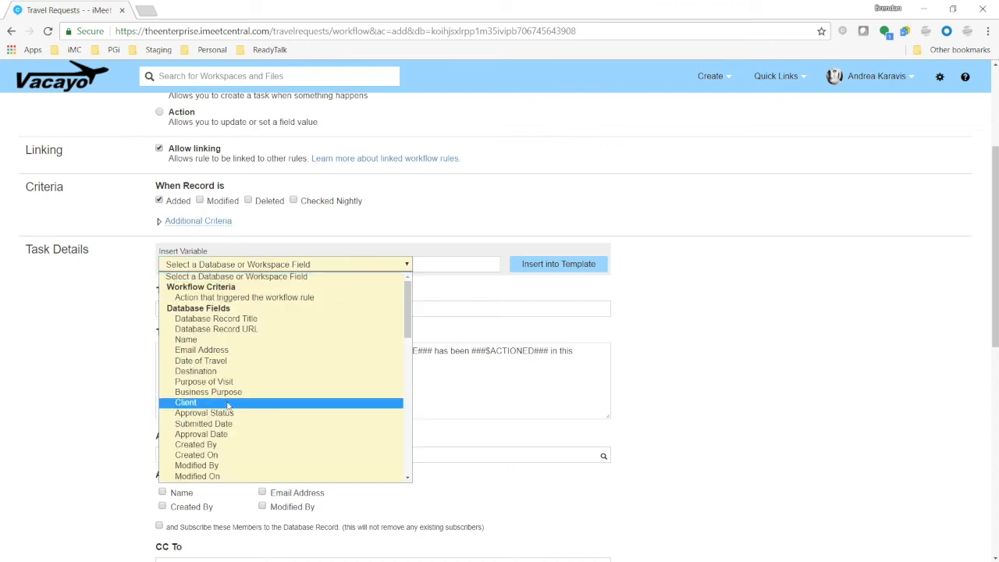
click(232, 402)
click(275, 312)
click(561, 263)
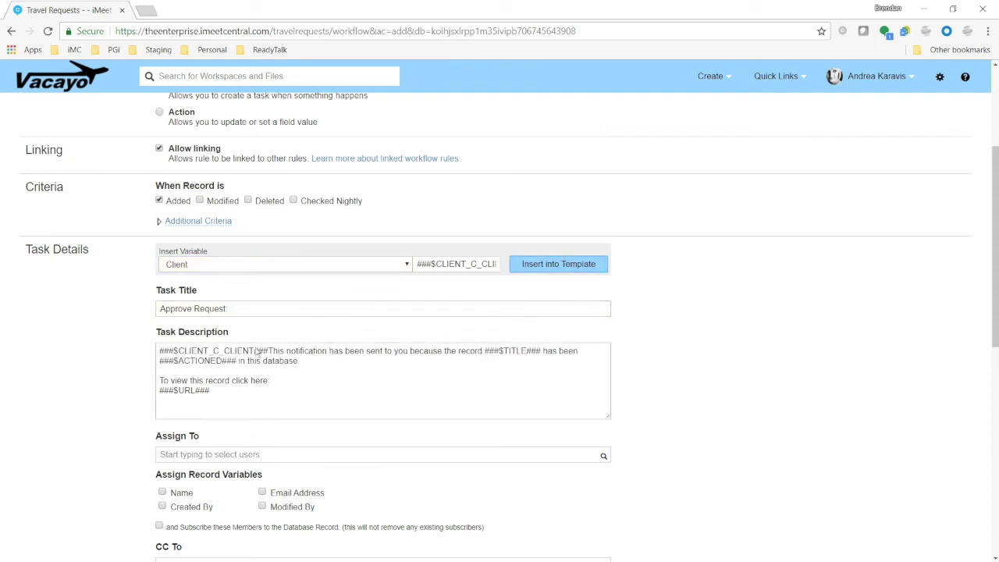
drag(268, 351, 116, 351)
drag(205, 349, 248, 309)
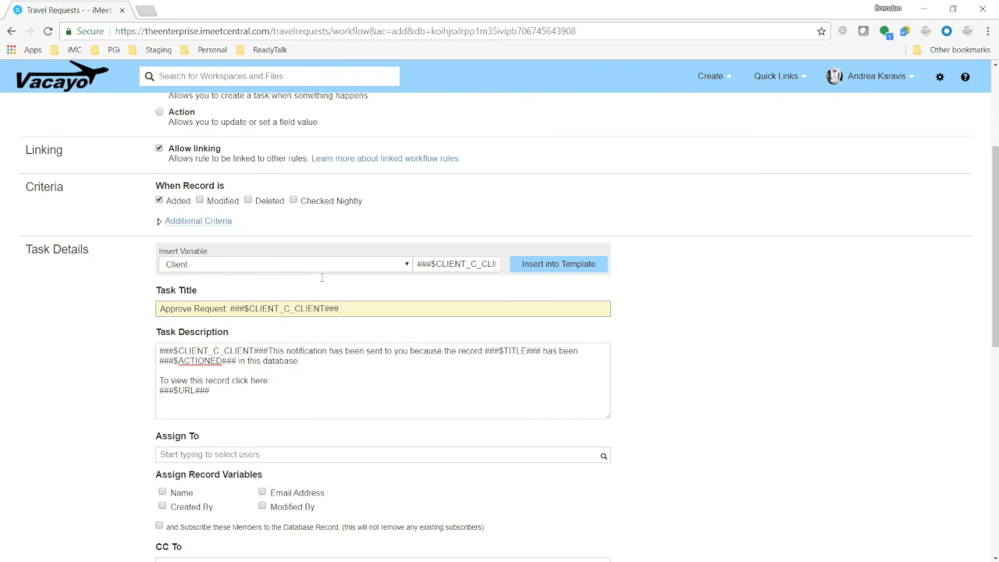
Append "on" and the Date of Travel merge field to the task title
text(on)
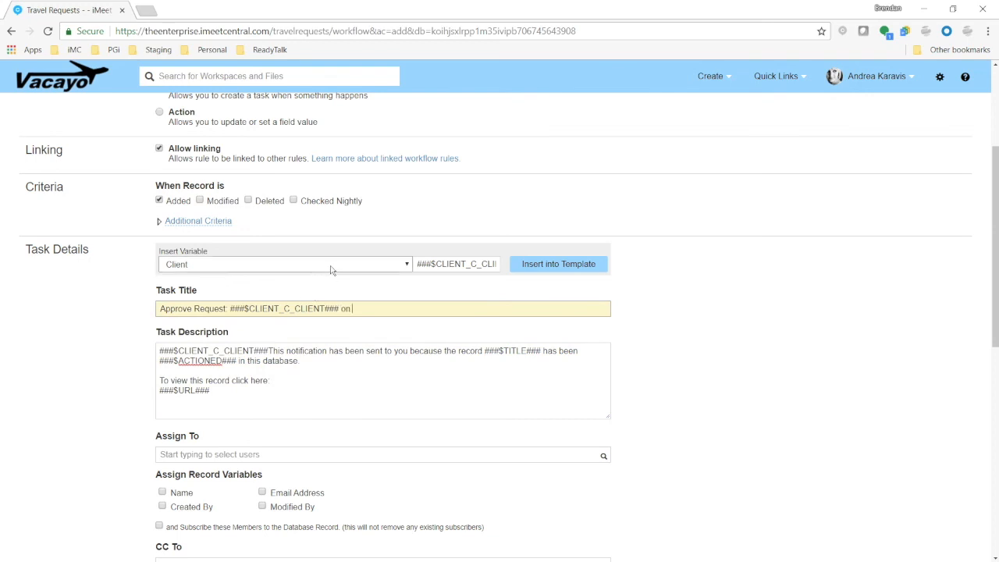
click(324, 264)
click(219, 365)
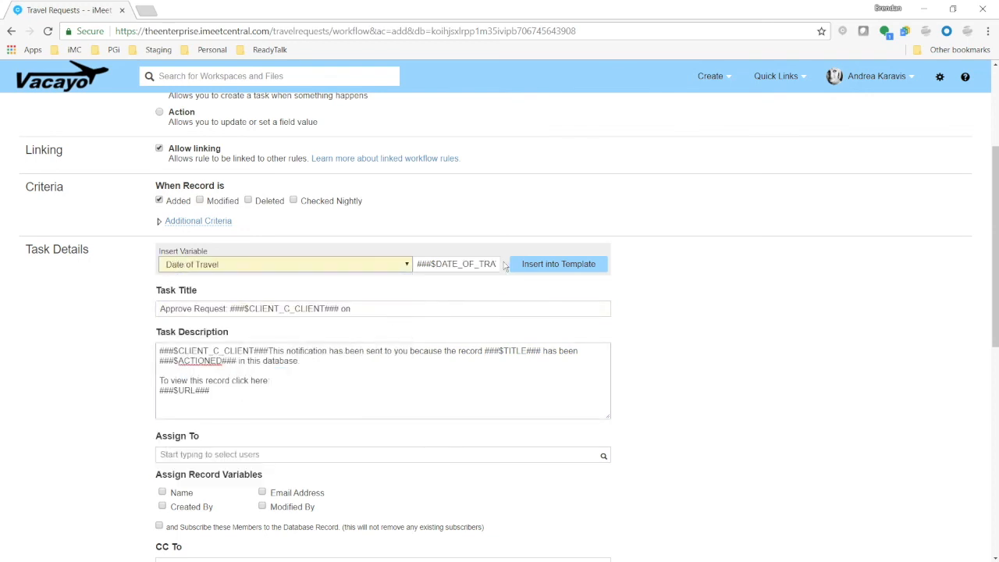
drag(497, 265, 417, 264)
key(ctrl+c)
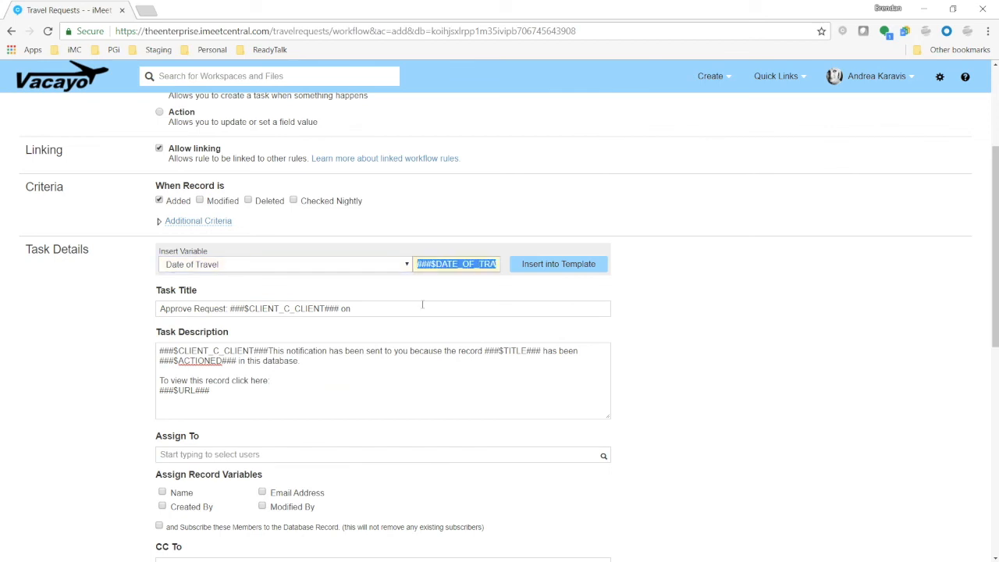
click(389, 308)
key(ctrl+v)
Replace the opening of the task description with "A request for travel was submitted by"
drag(225, 389, 106, 352)
click(309, 361)
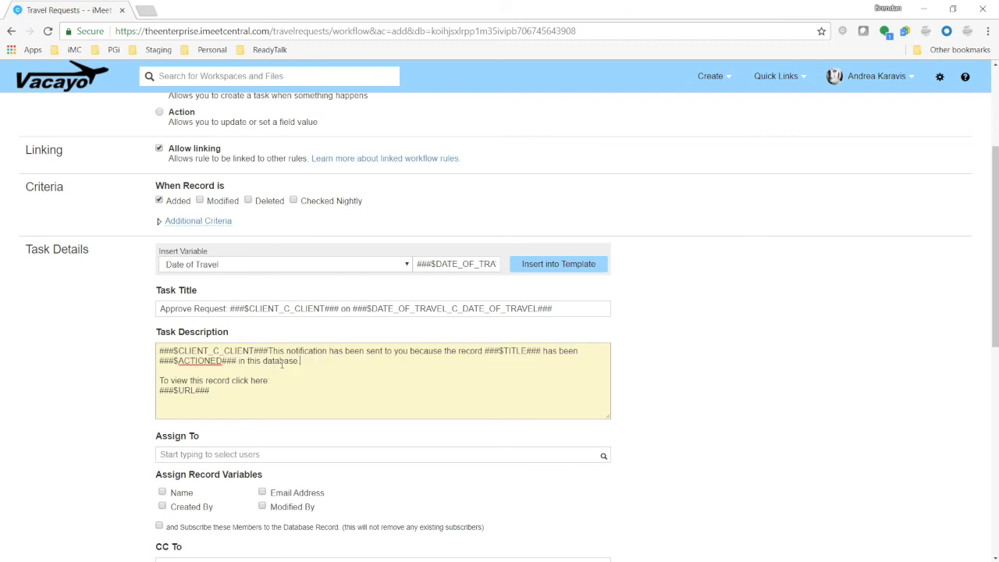
drag(316, 361, 160, 350)
key(BackSpace)
text(A request for travel was a)
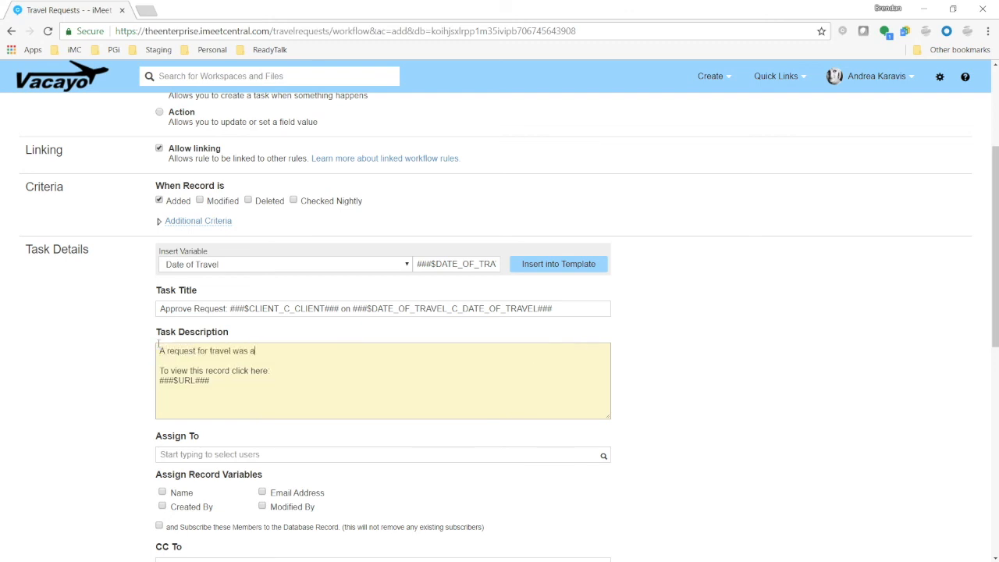
text(submitred)
key(BackSpace)
key(BackSpace)
key(BackSpace)
text(ted by)
Insert the Name merge field into the task description
click(257, 265)
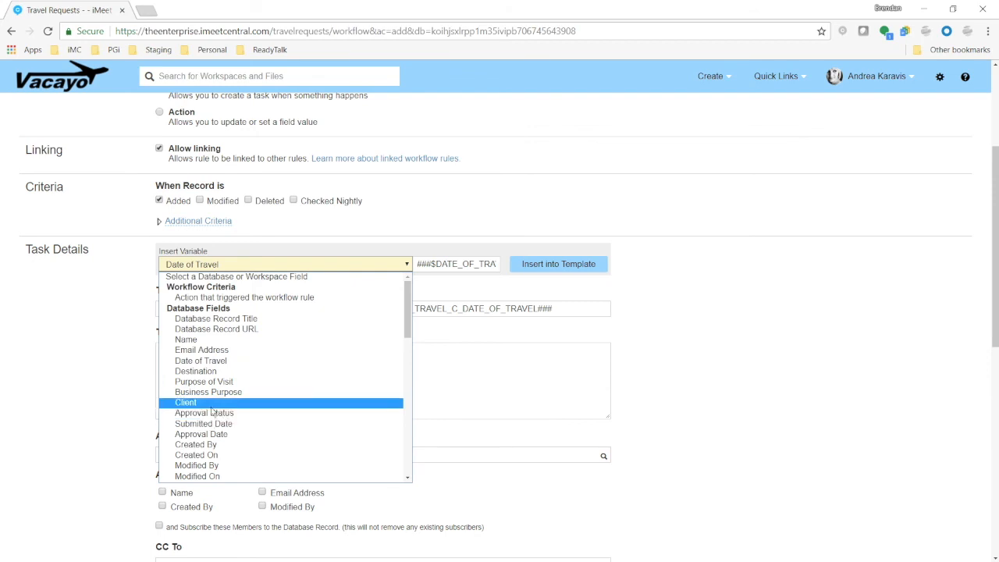
click(186, 340)
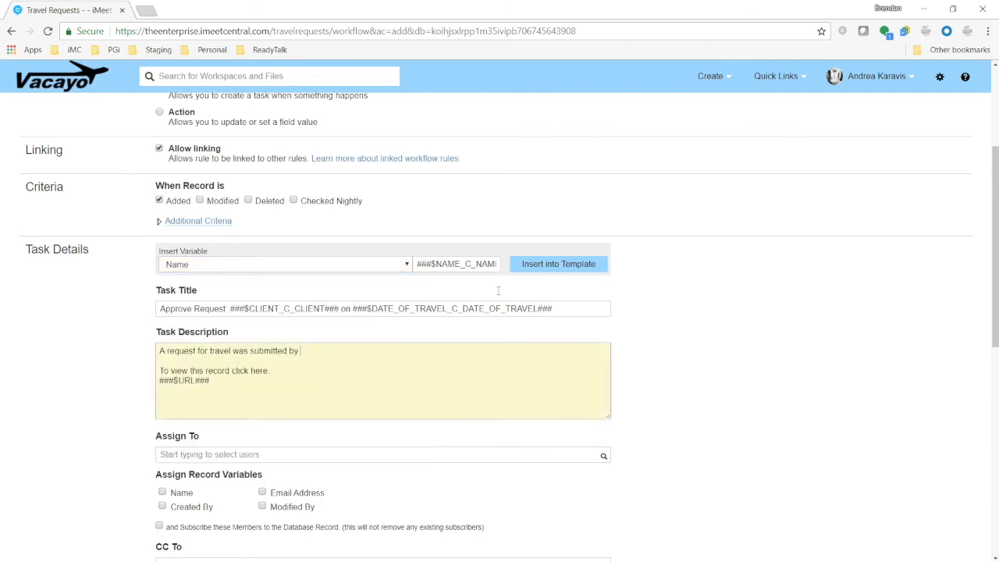
click(523, 266)
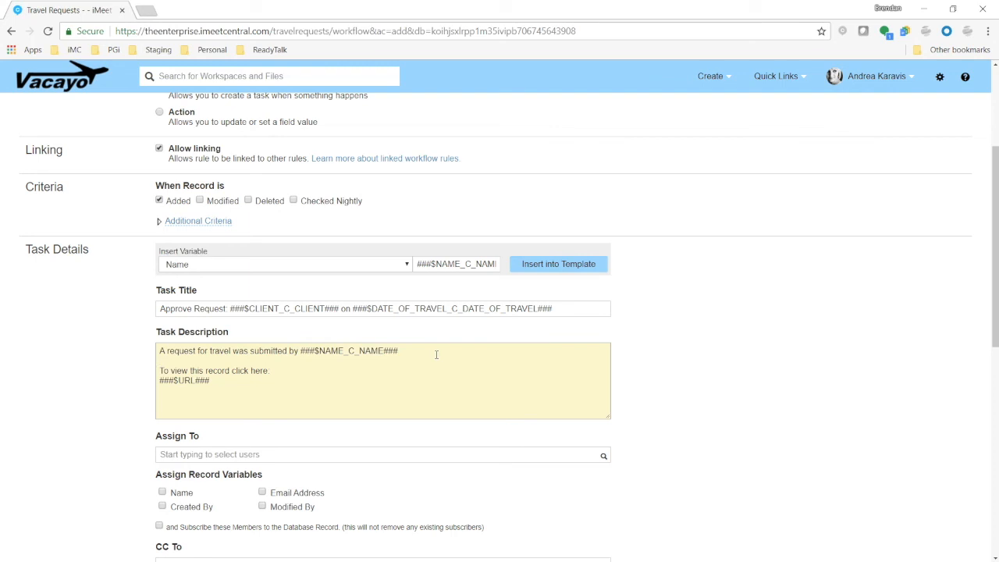
Continue the description with "on", the Submitted Date merge field, and "Please approve."
text(on)
click(382, 264)
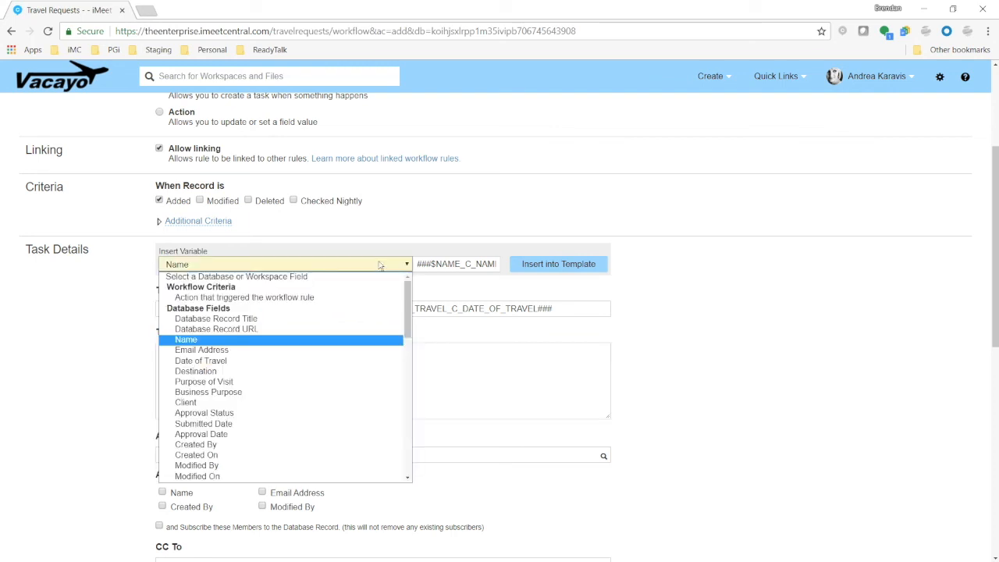
click(260, 425)
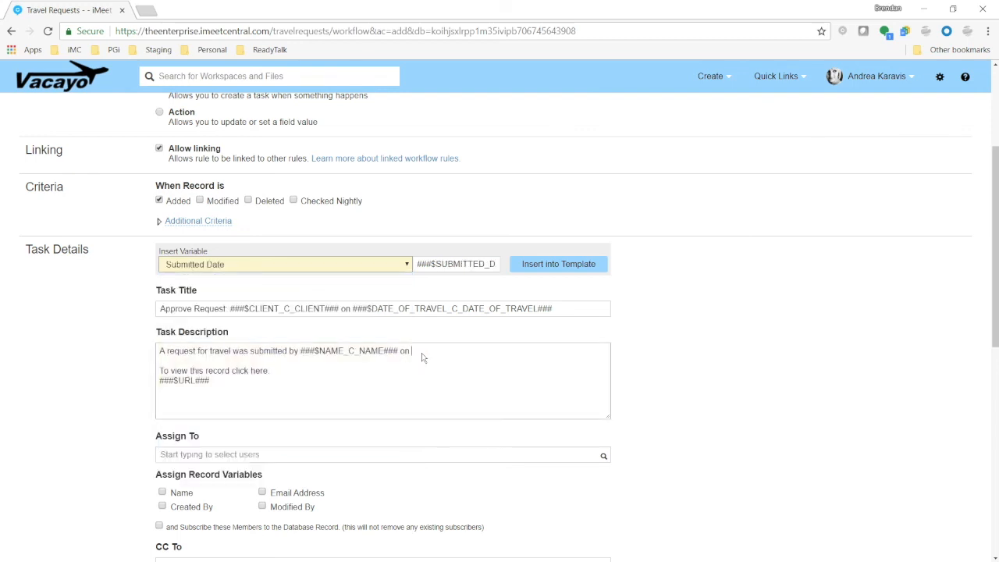
click(557, 267)
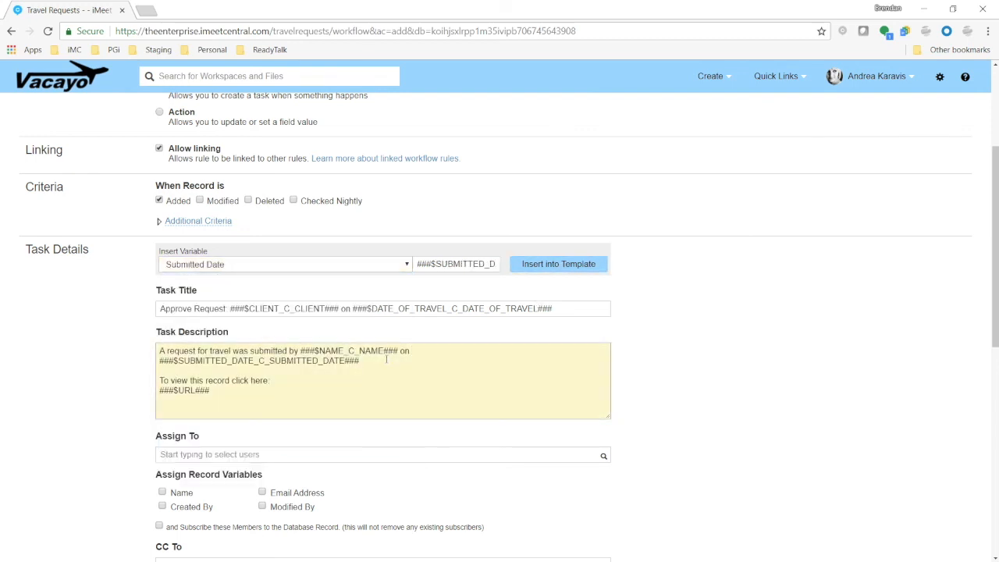
text(Please approve.)
Assign the task to the chosen workspace user
scroll(145, 387, down, 2)
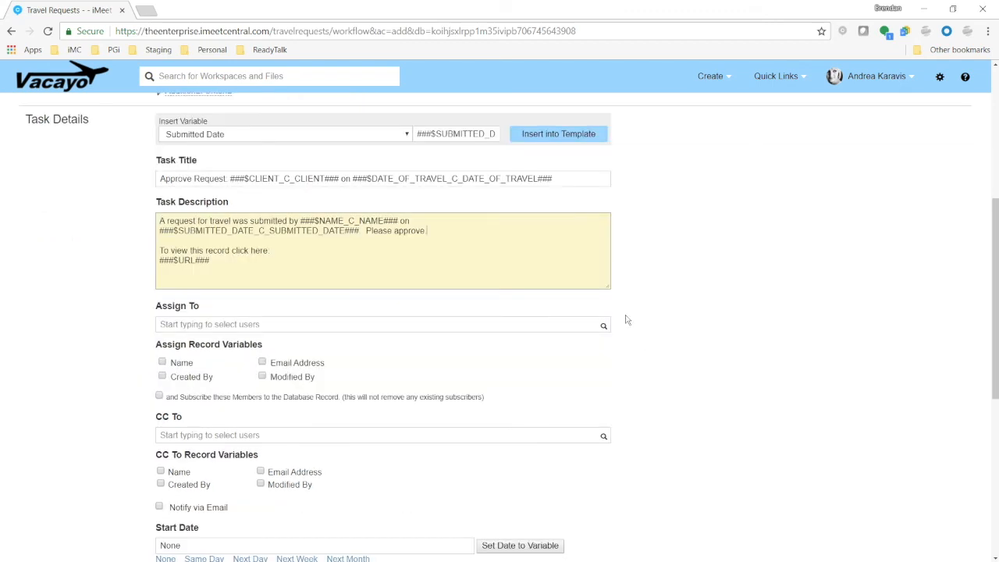
click(602, 325)
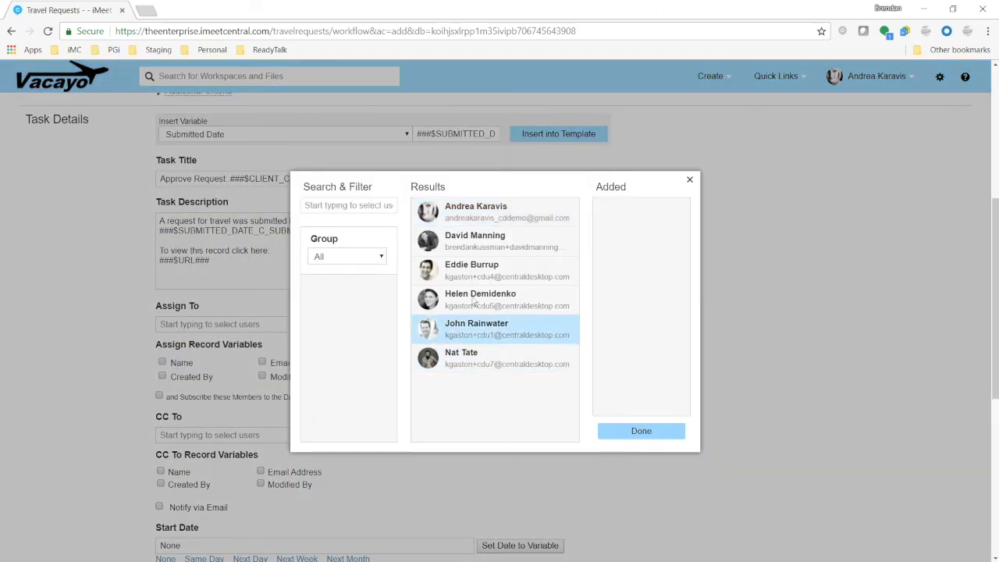
click(481, 224)
click(629, 435)
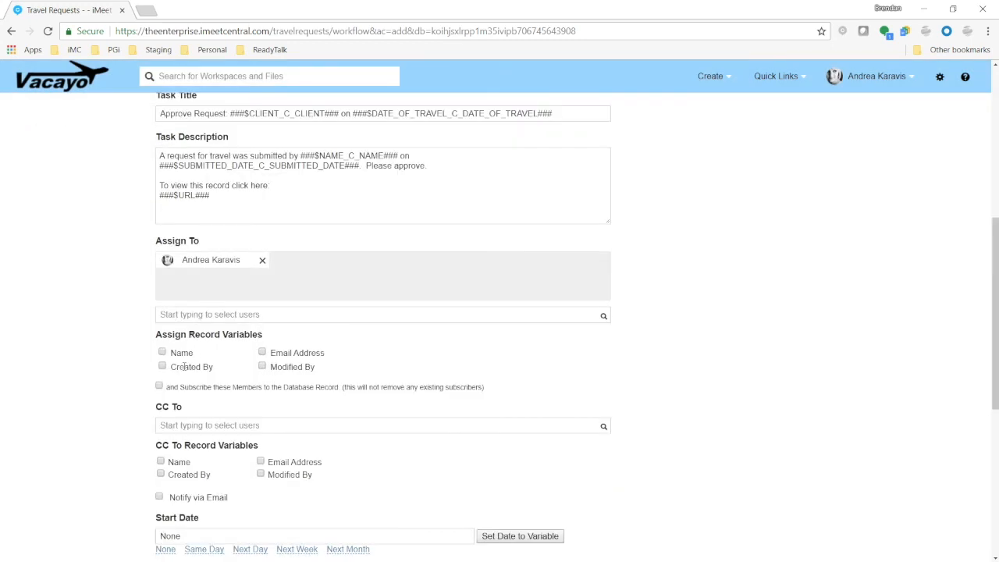
Set both the task's start date and due date to Next Day and its priority to High
scroll(106, 387, down, 2)
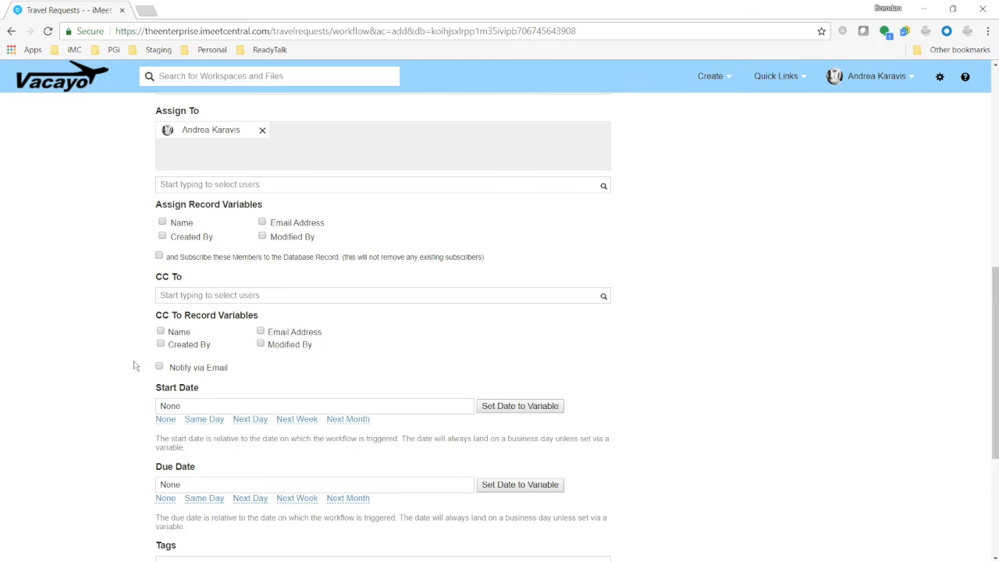
scroll(132, 373, down, 2)
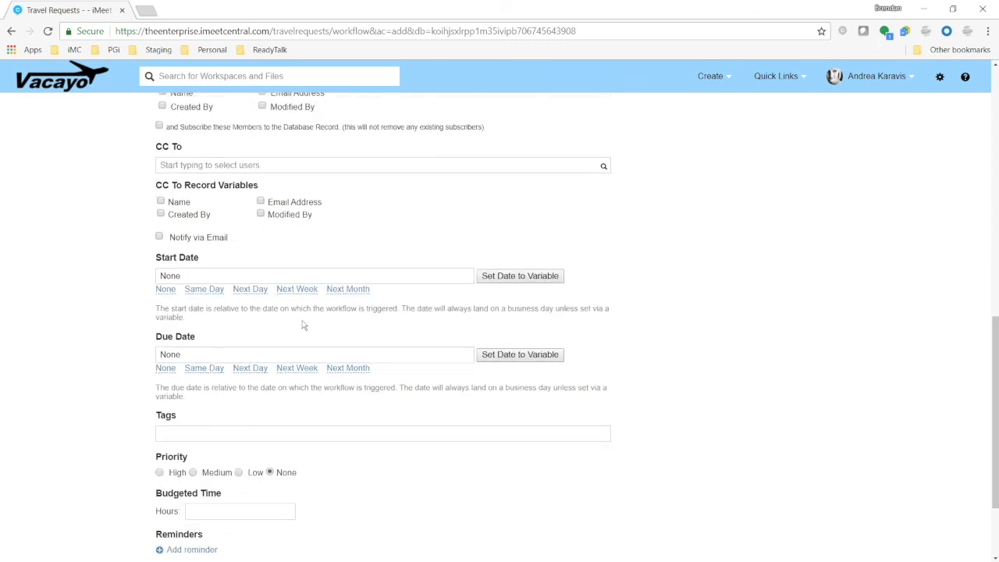
click(253, 292)
click(250, 370)
scroll(71, 362, down, 1)
click(159, 408)
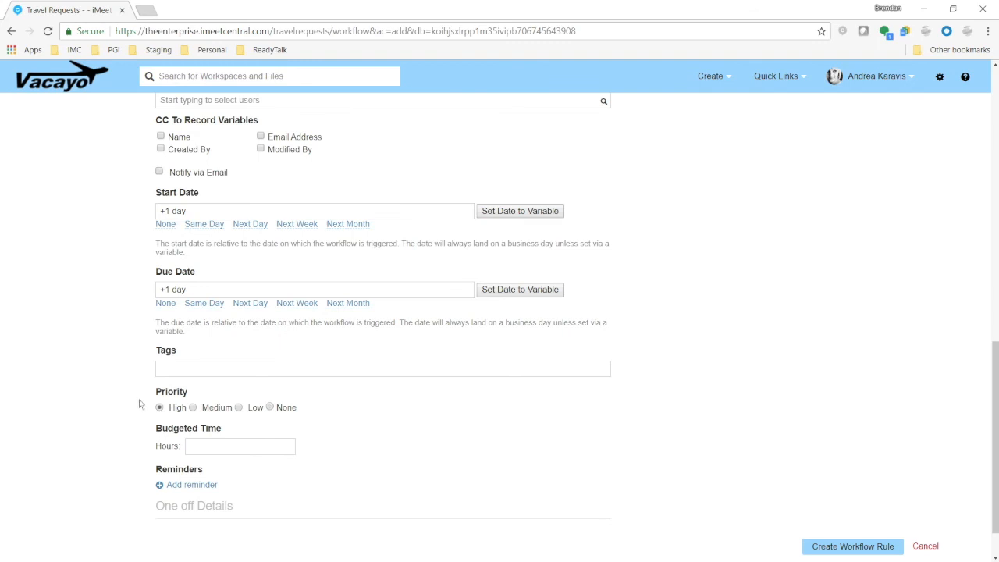
Enable e-mail notification for the task with the subject "New Request Received: Please Approve" and create the workflow rule
scroll(140, 404, up, 1)
click(160, 237)
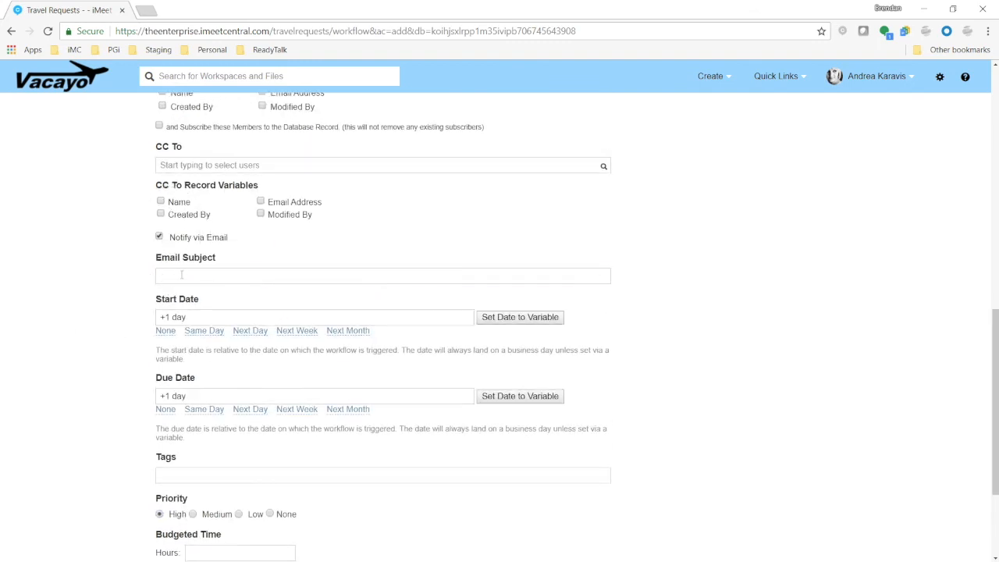
text(new)
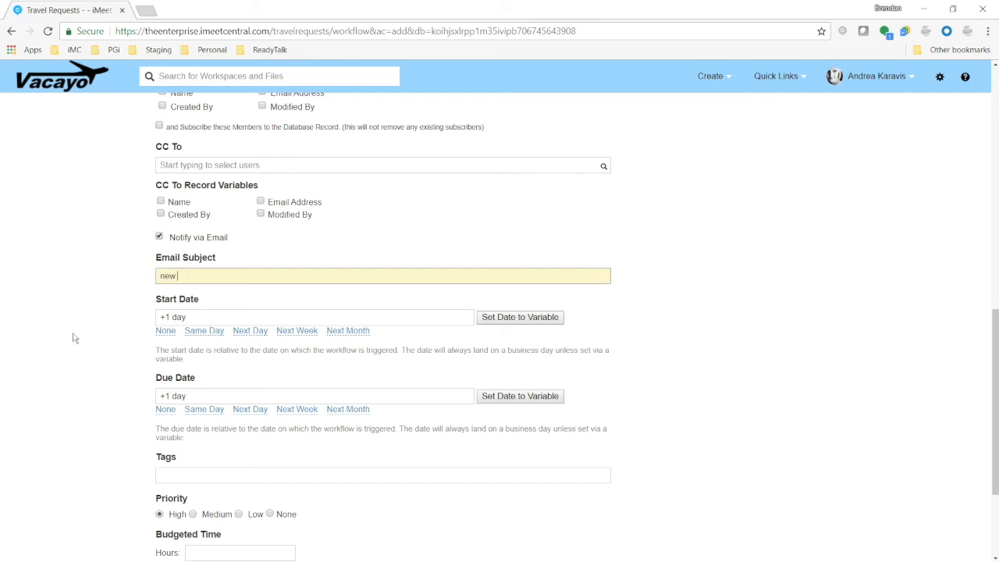
key(BackSpace)
key(BackSpace)
text(New Request Received: Please Approve)
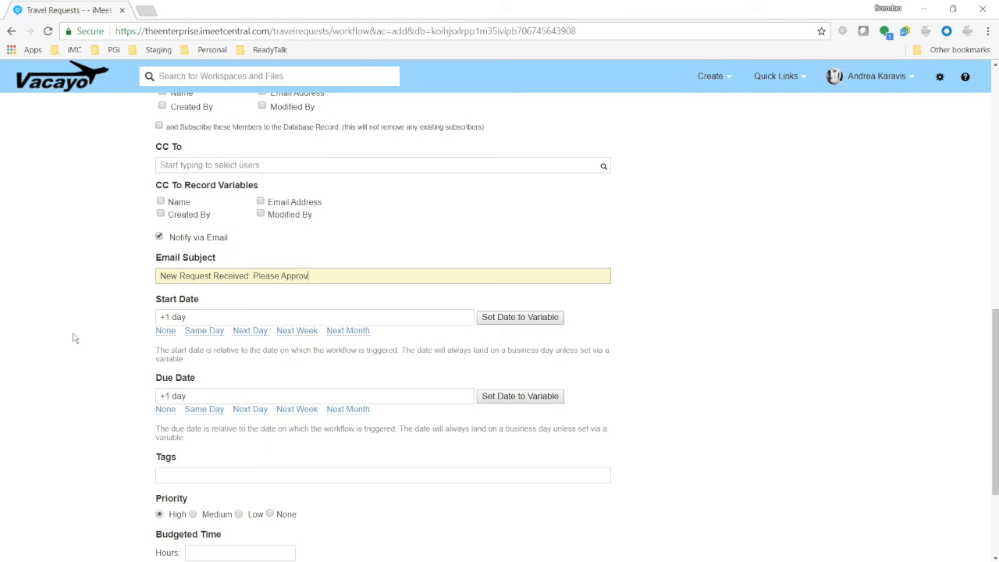
scroll(796, 397, down, 2)
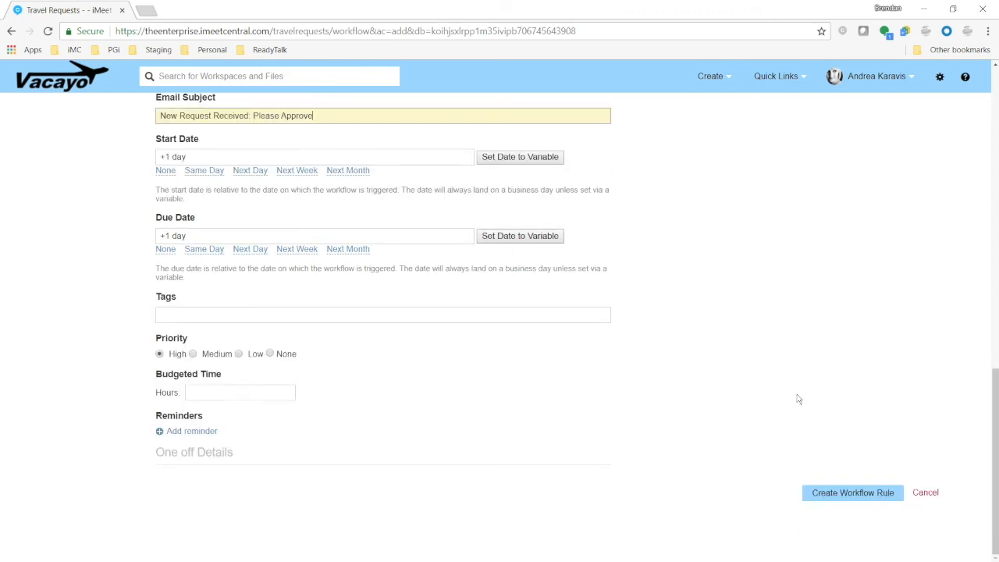
click(866, 503)
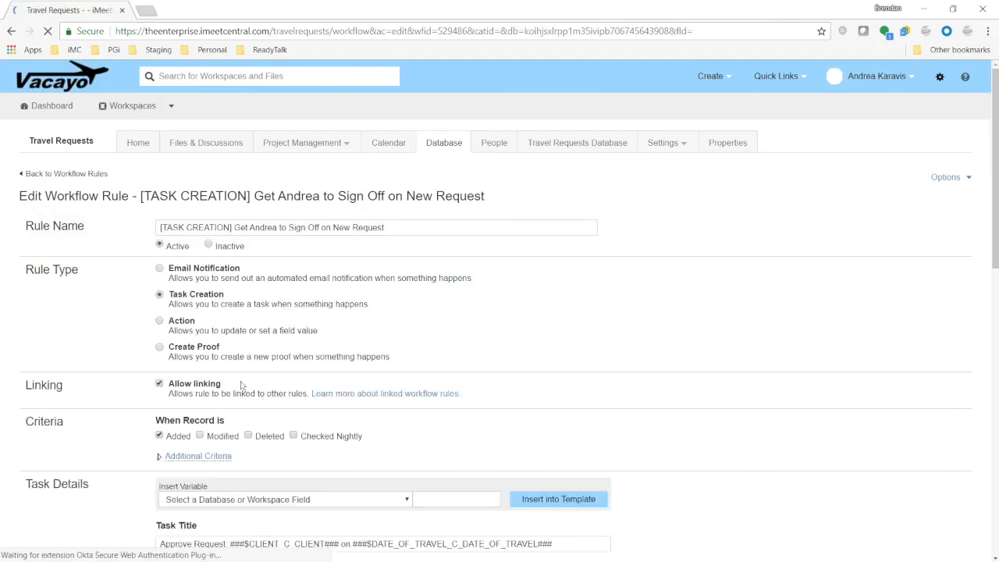
Review the saved task-creation rule's settings and leave it without changes
scroll(362, 404, down, 5)
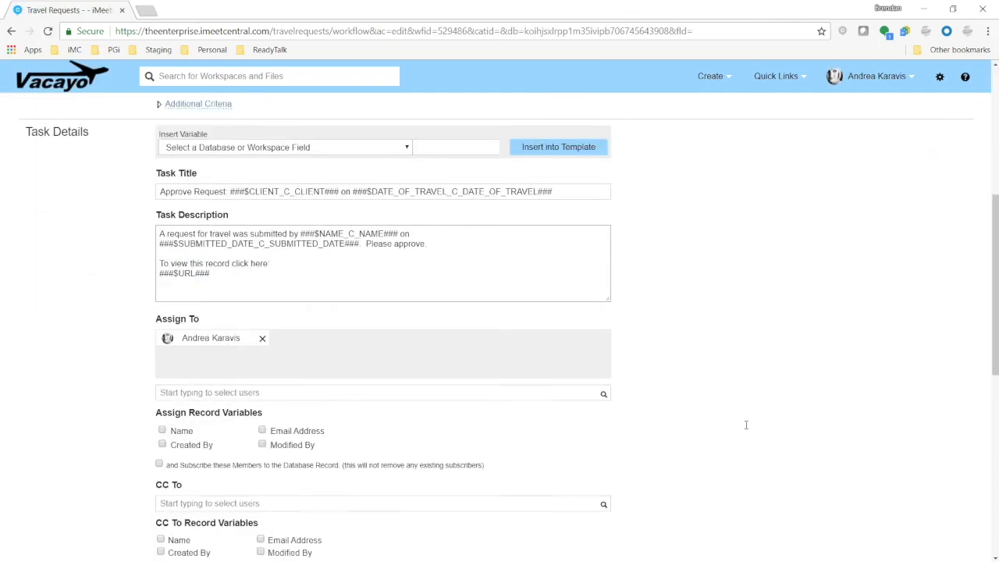
scroll(925, 558, down, 6)
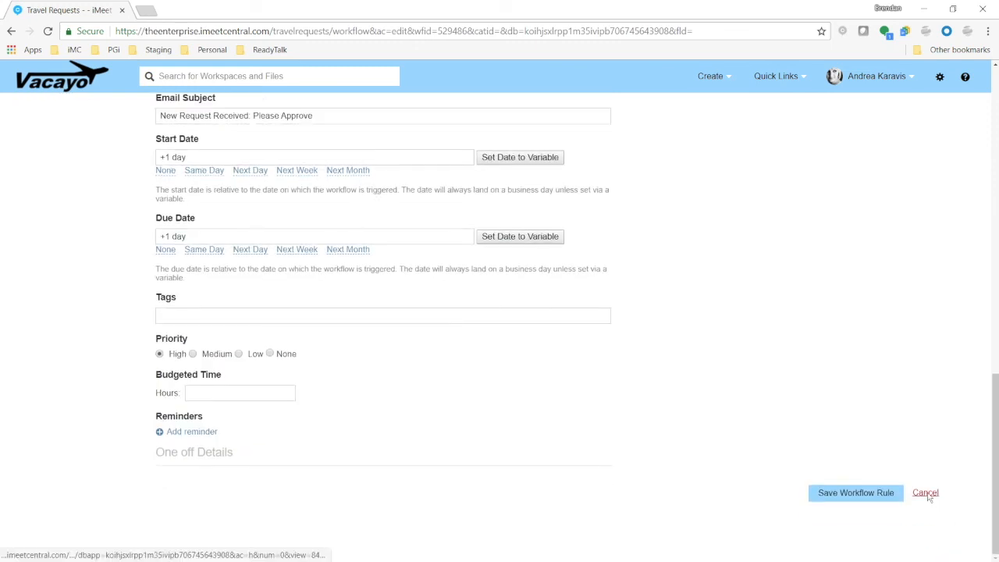
click(926, 494)
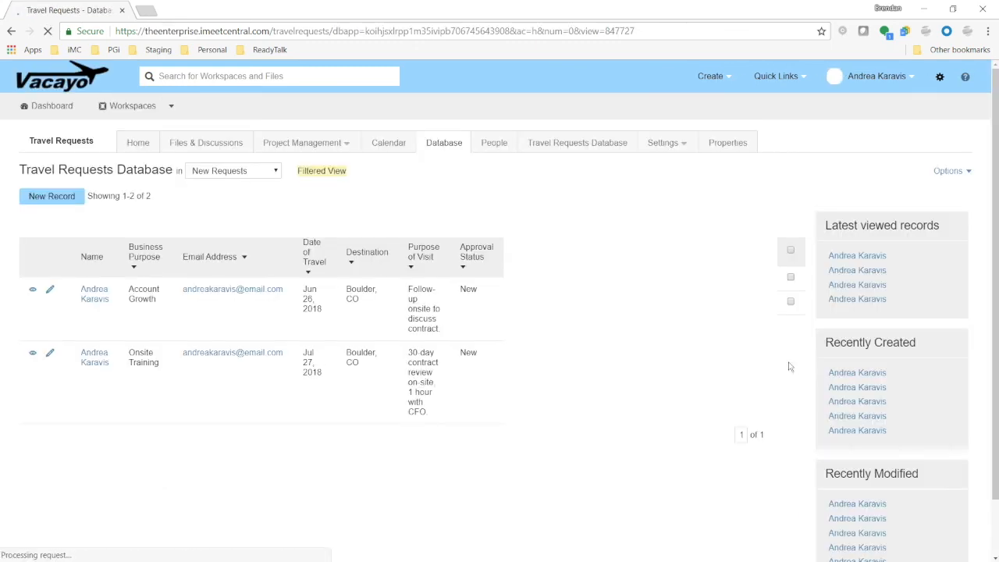
Start a new travel request record and change its Name to another workspace user
click(62, 196)
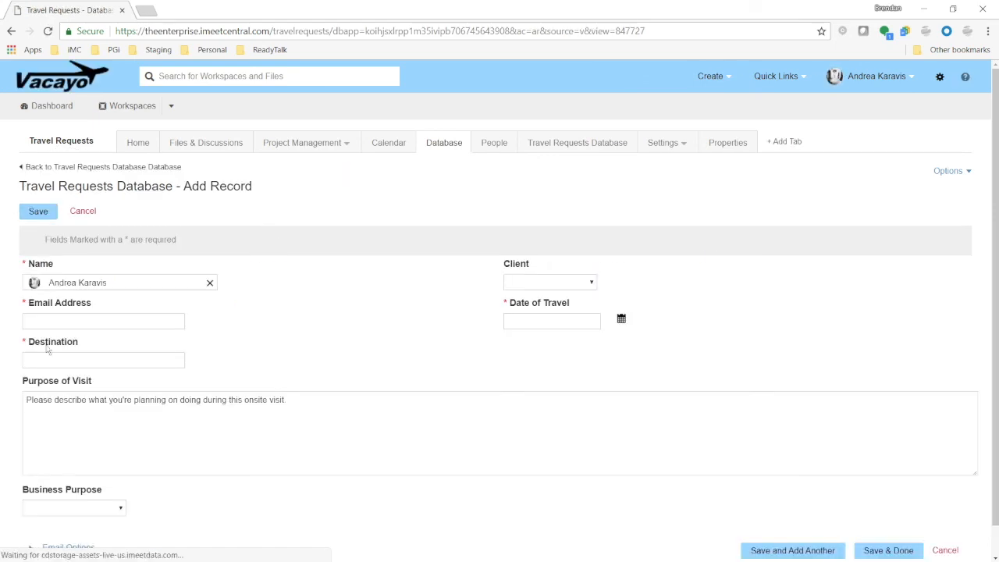
click(210, 282)
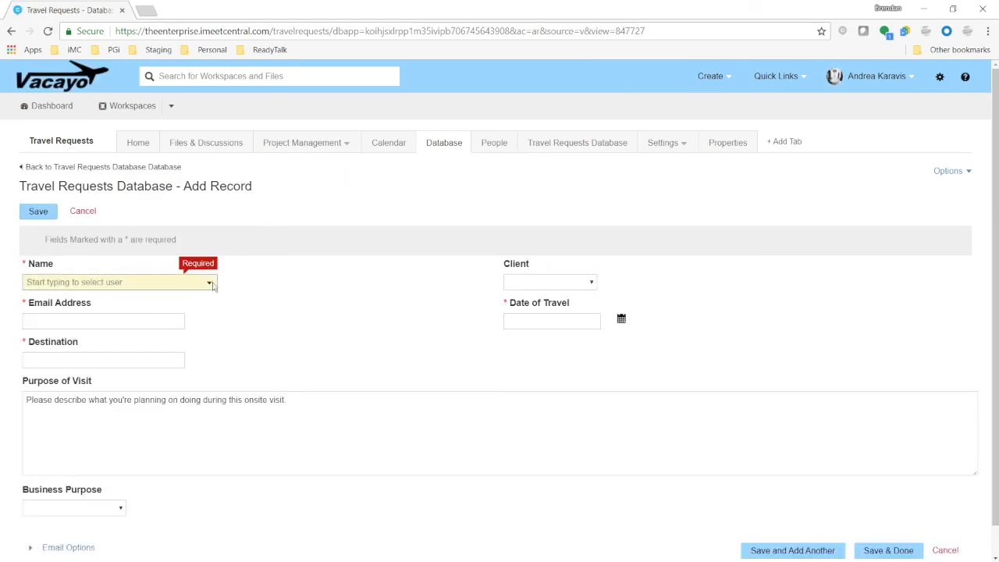
click(210, 284)
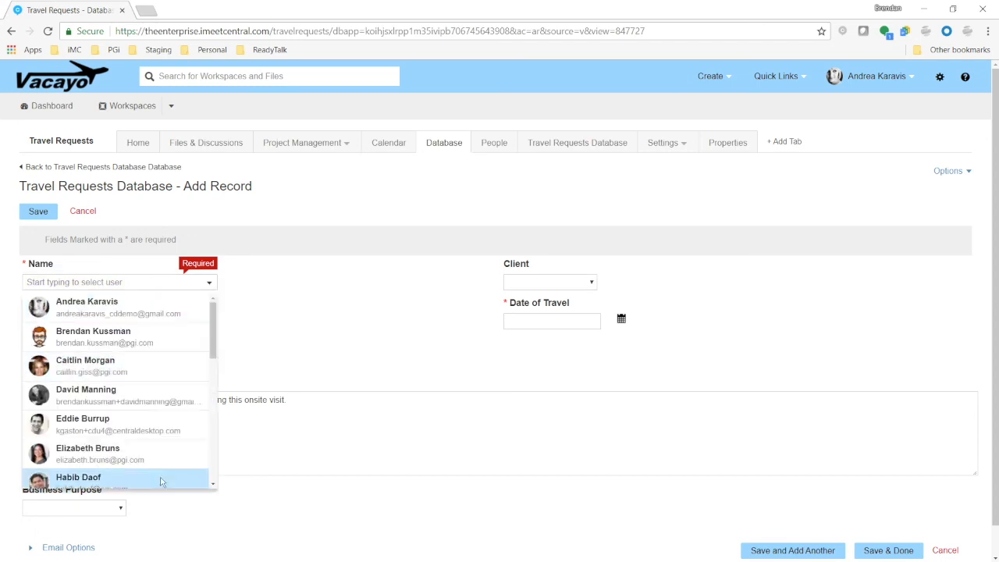
click(129, 396)
Set the request's client to Johnson Mining Co and fill in the requester's e-mail address
click(554, 282)
click(556, 303)
click(94, 323)
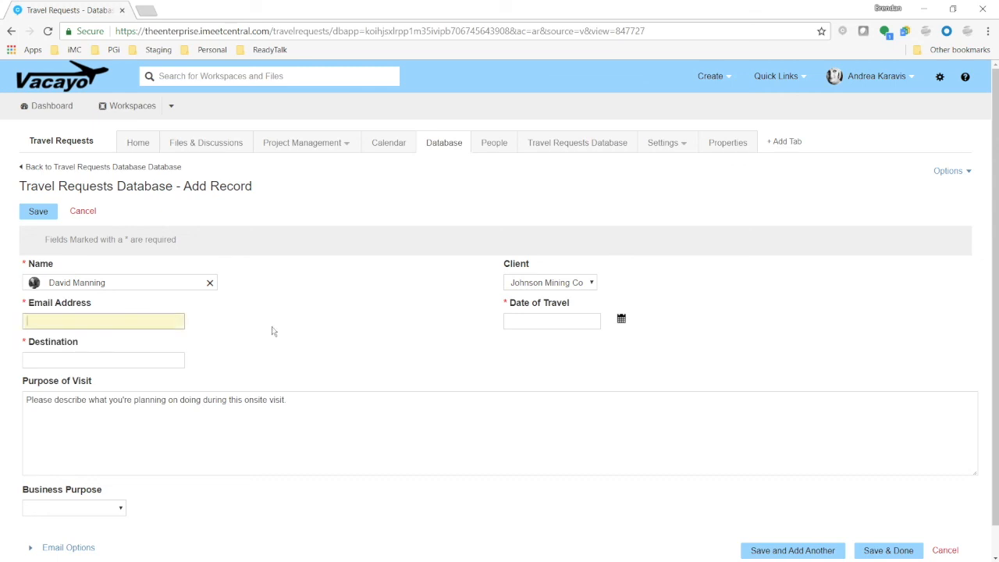
Set the Date of Travel to May 22, 2018 and the destination to Boulder, CO
click(622, 318)
click(666, 397)
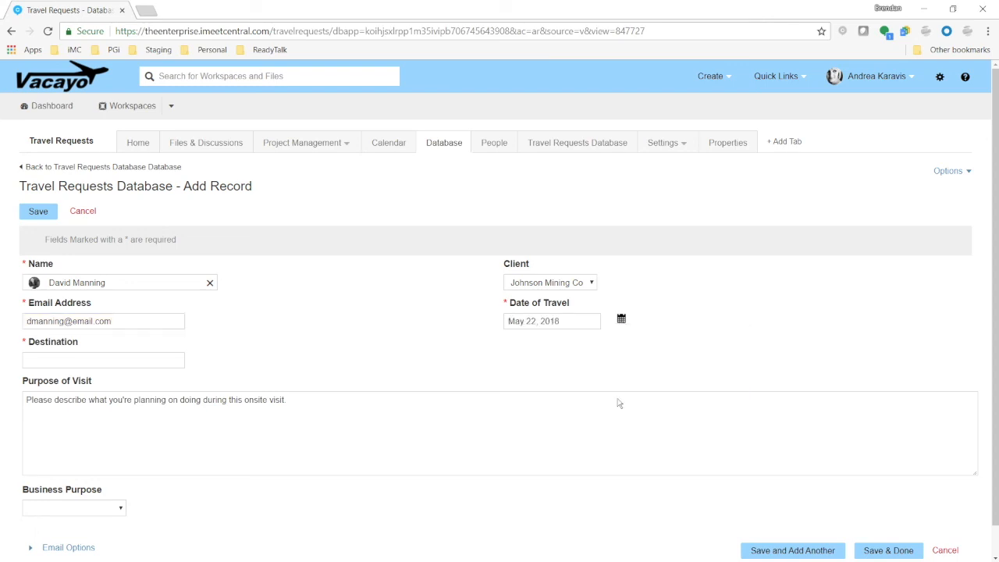
click(95, 359)
text(Boulder)
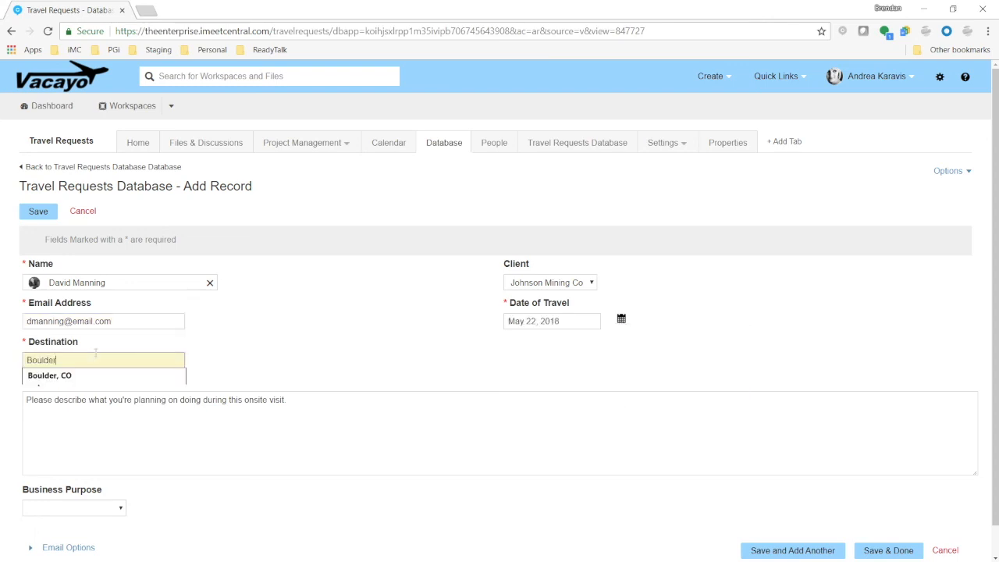
key(Down)
key(Tab)
Replace the Purpose of Visit placeholder with "Going behind Andrea's back because the contract she wrote wasn't good."
drag(303, 403, 26, 408)
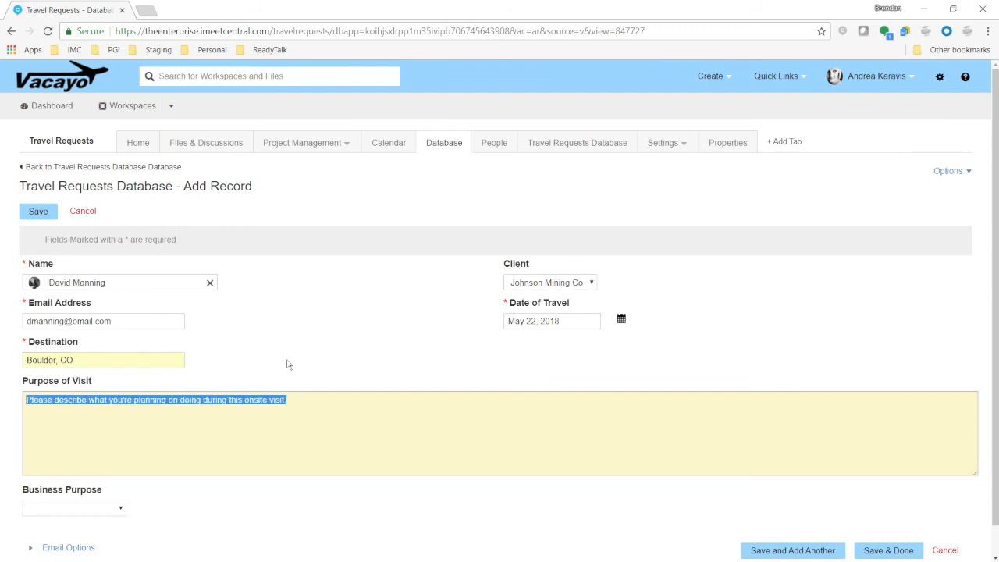
text(Going behind Andrea's back because the contract hs)
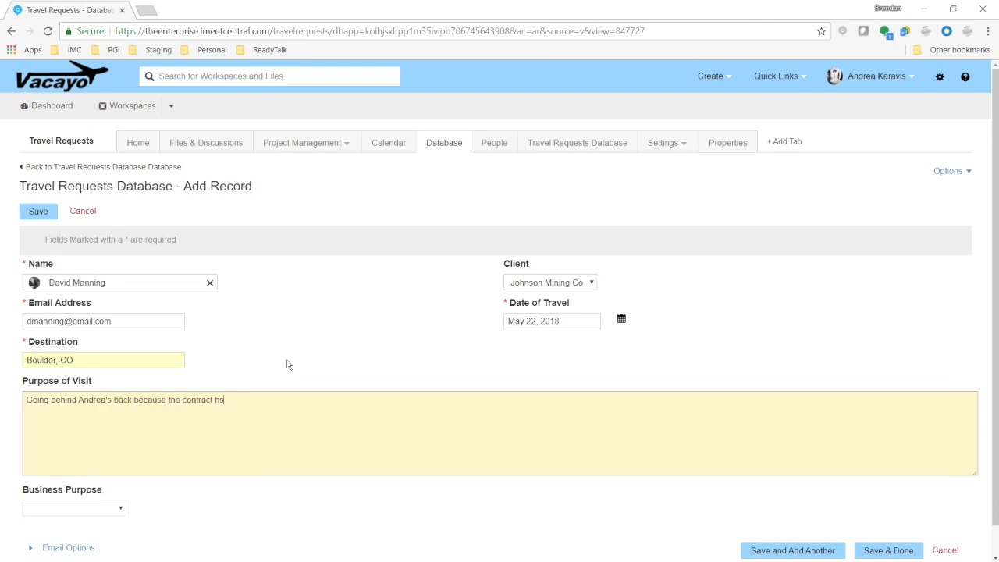
key(BackSpace)
key(BackSpace)
text(she wrote wasn't good.)
Set the Business Purpose to Recovery and save the new record
scroll(289, 336, down, 1)
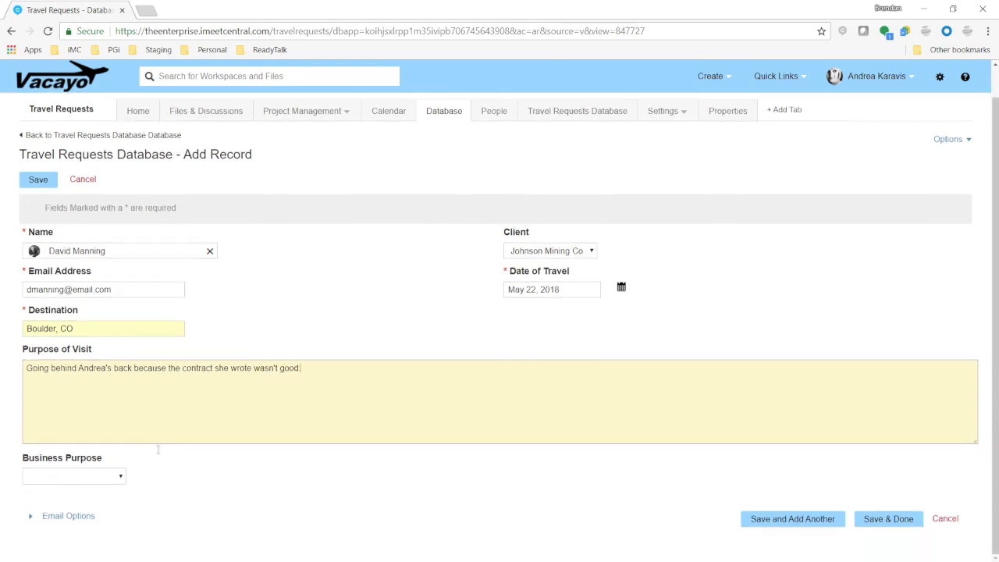
click(121, 477)
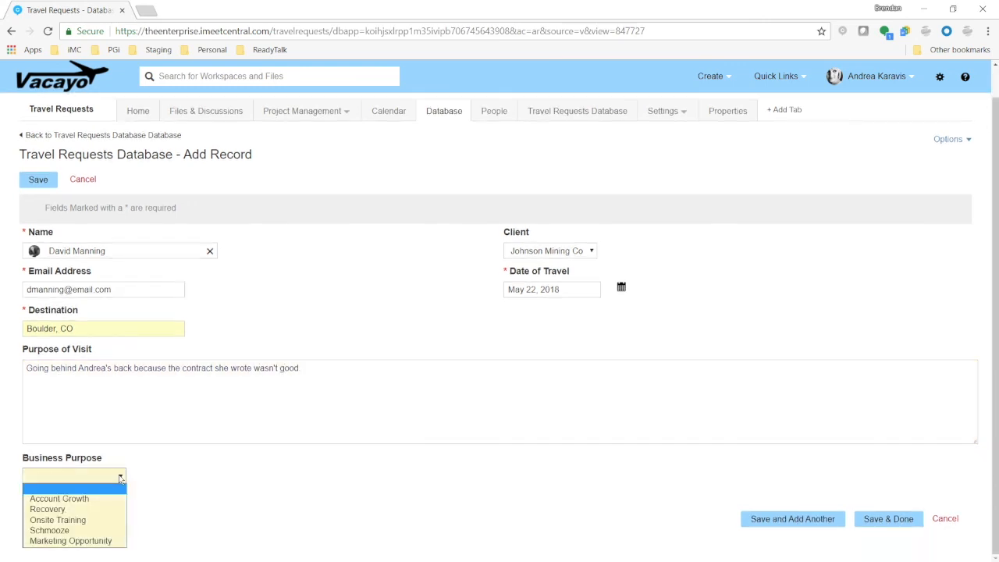
click(78, 509)
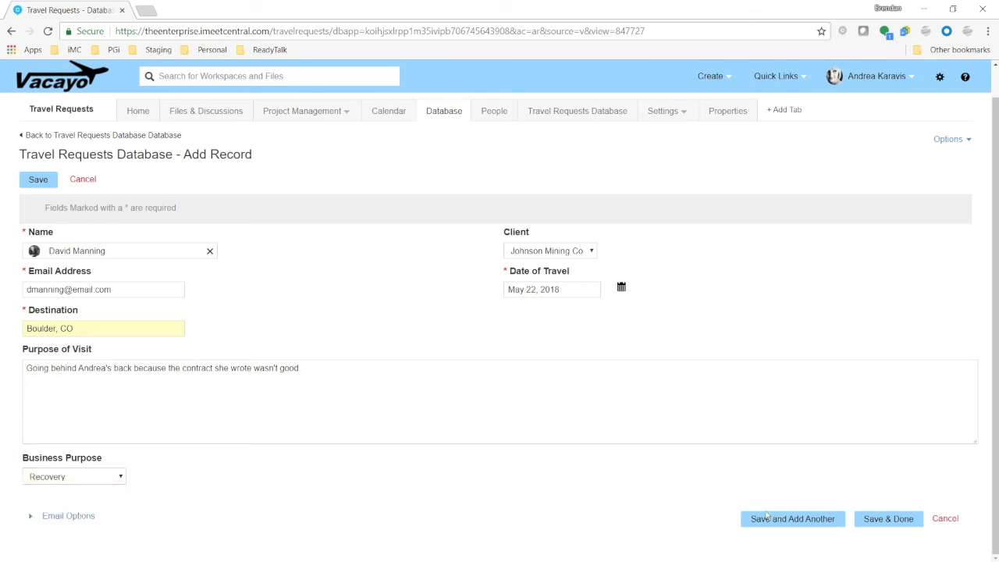
click(904, 521)
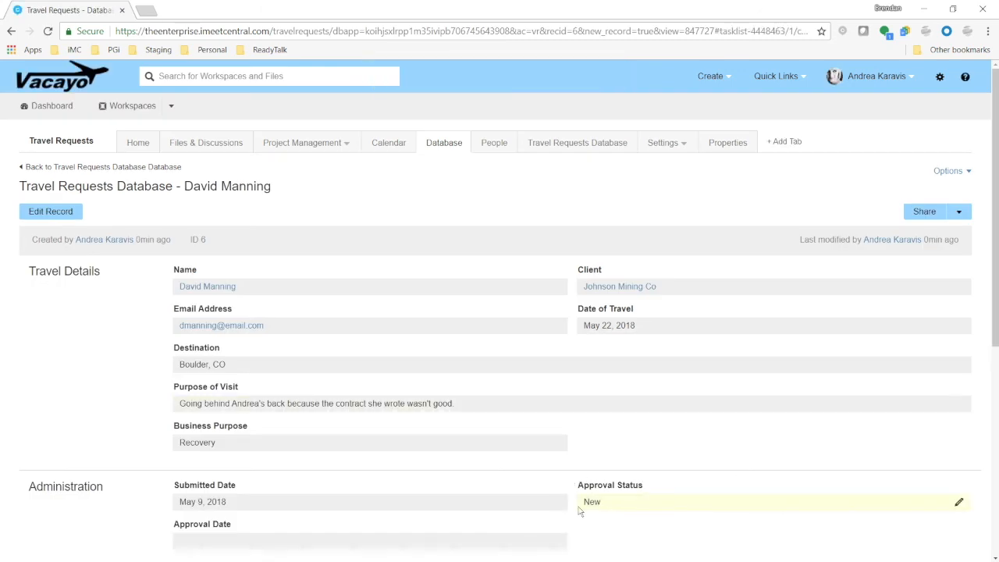
Change the record's Approval Status to Approved
scroll(392, 467, down, 5)
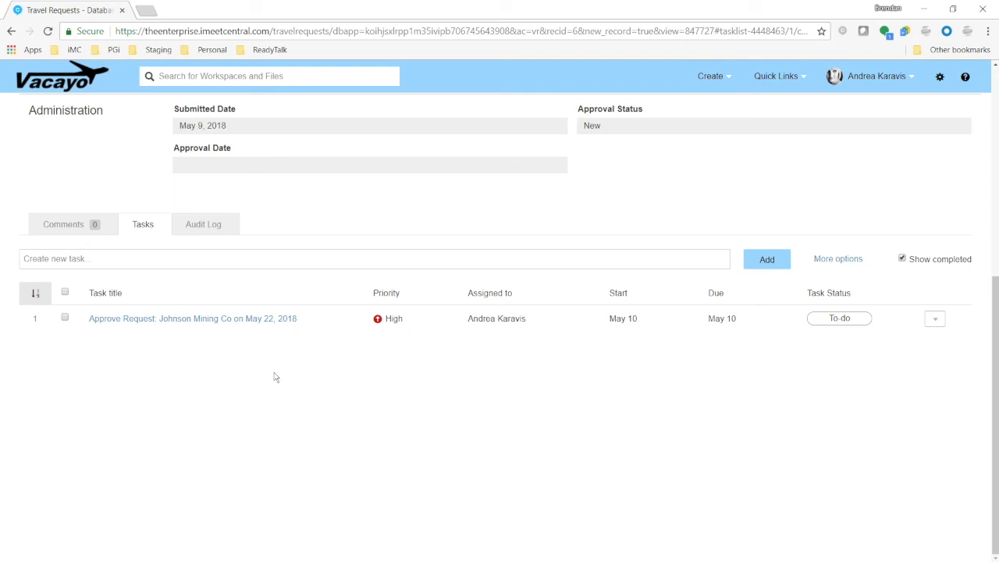
scroll(504, 343, up, 2)
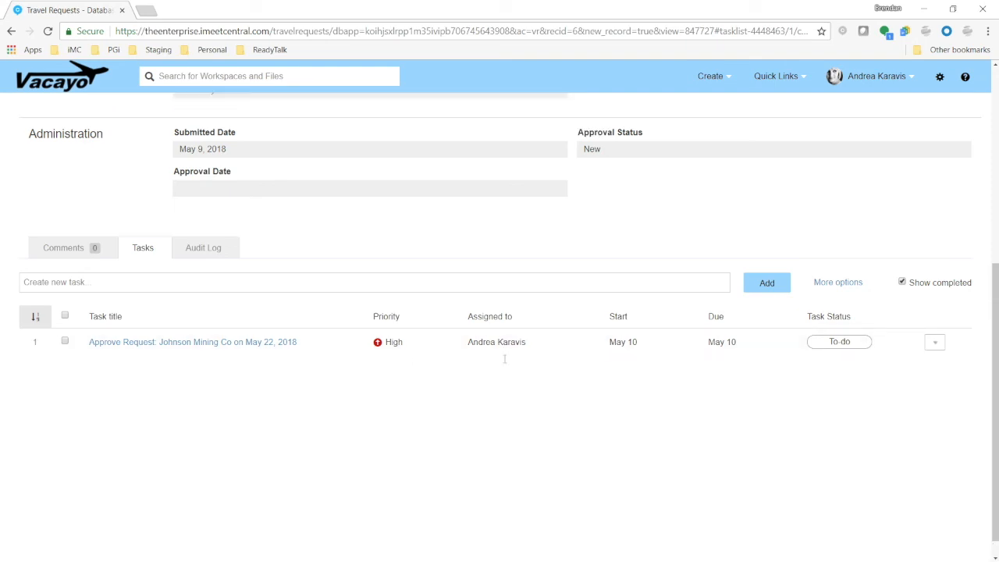
click(966, 257)
click(797, 264)
click(668, 303)
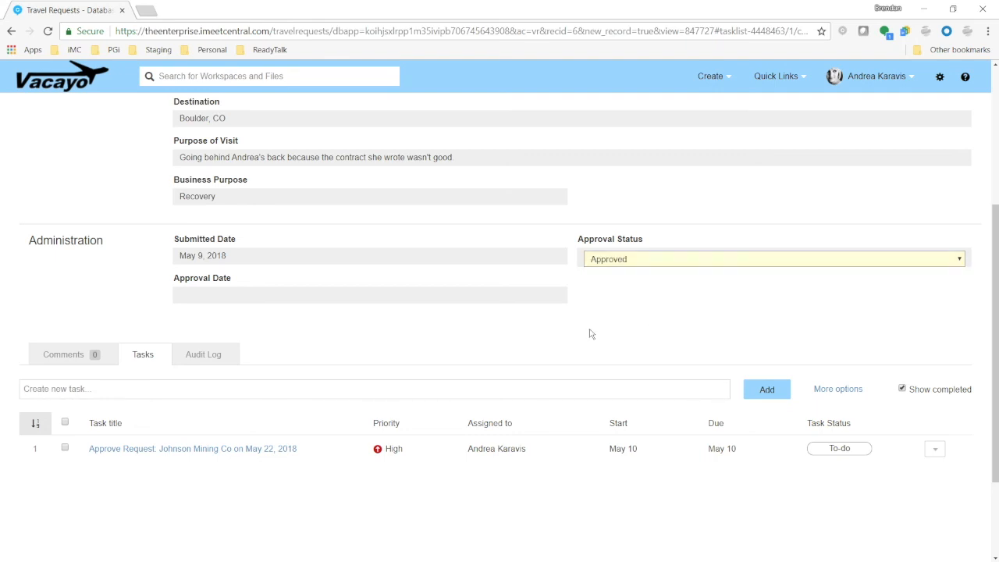
Mark the record's approval task as completed
click(64, 448)
click(43, 389)
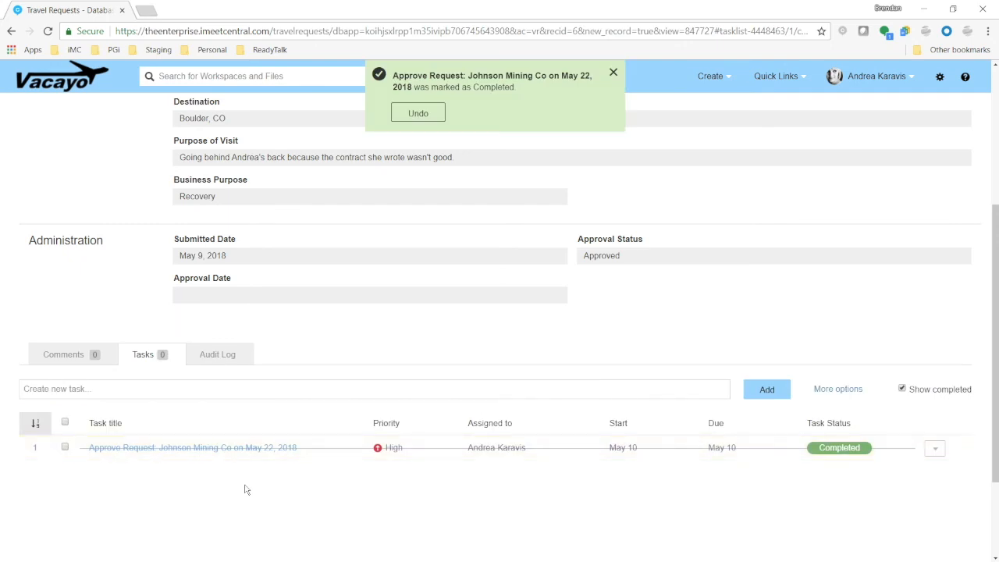
scroll(343, 478, up, 3)
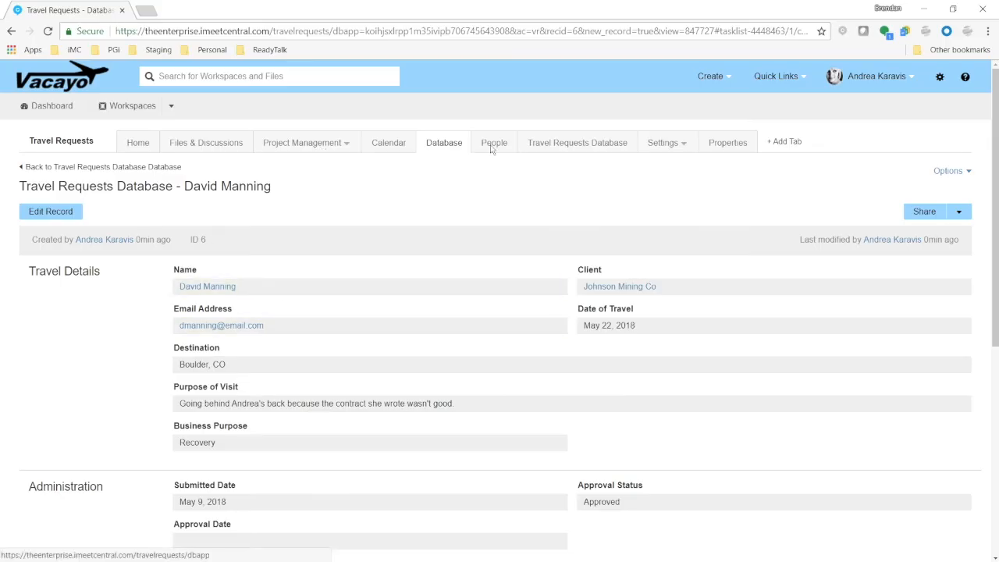
Open the Travel Requests Database list to review all requests
click(554, 144)
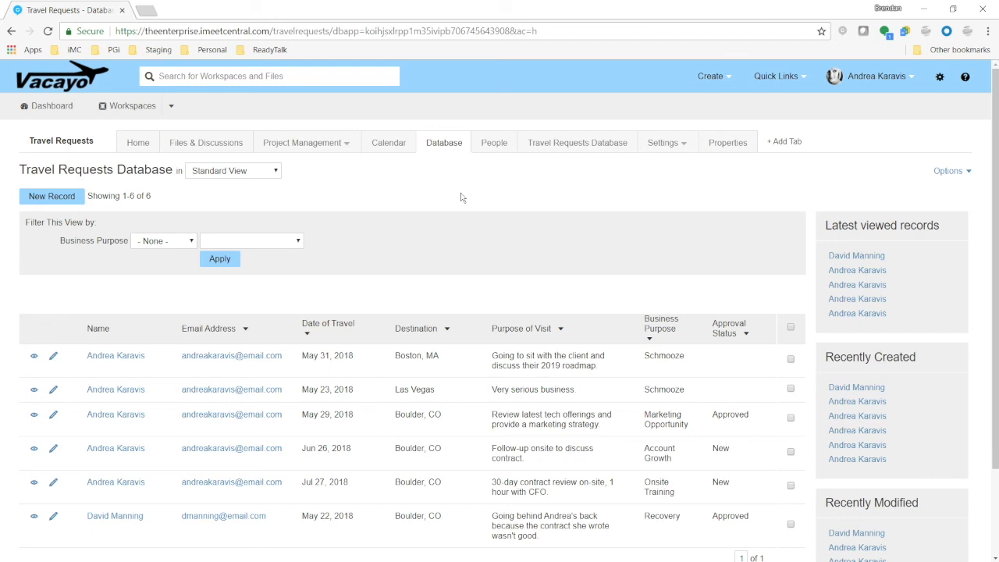
scroll(460, 197, down, 2)
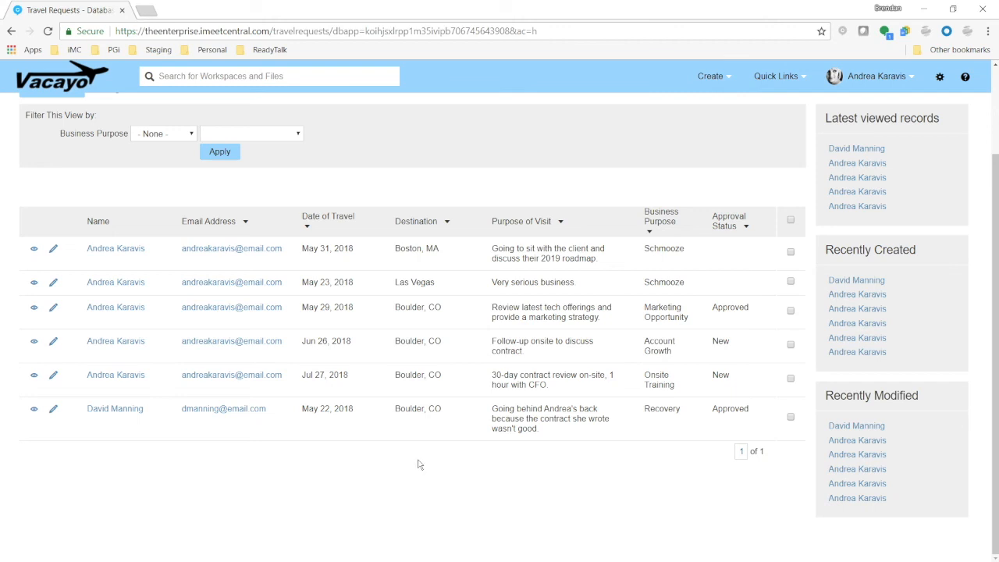
scroll(421, 462, up, 3)
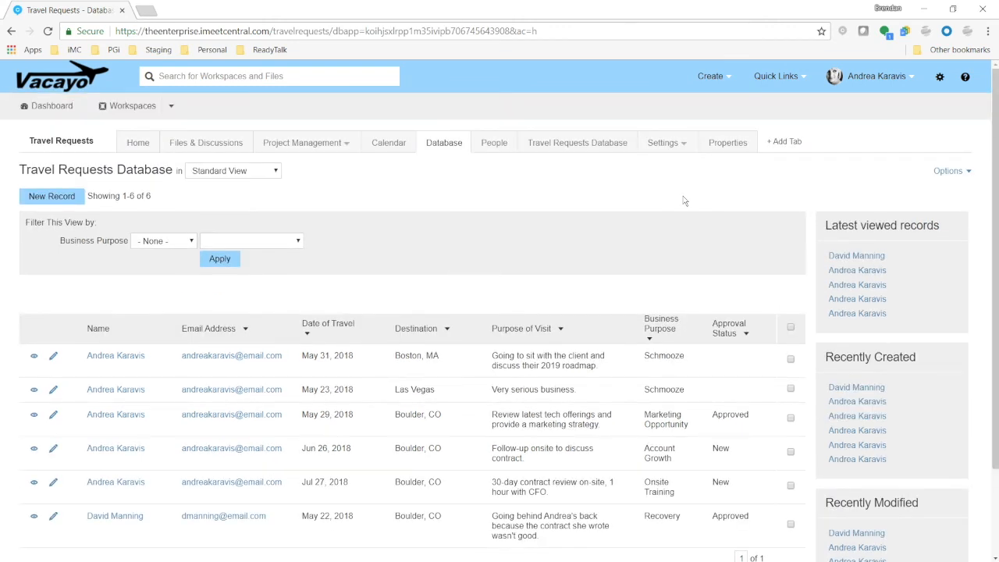
Open the Import Data page for the Travel Requests Database
click(951, 173)
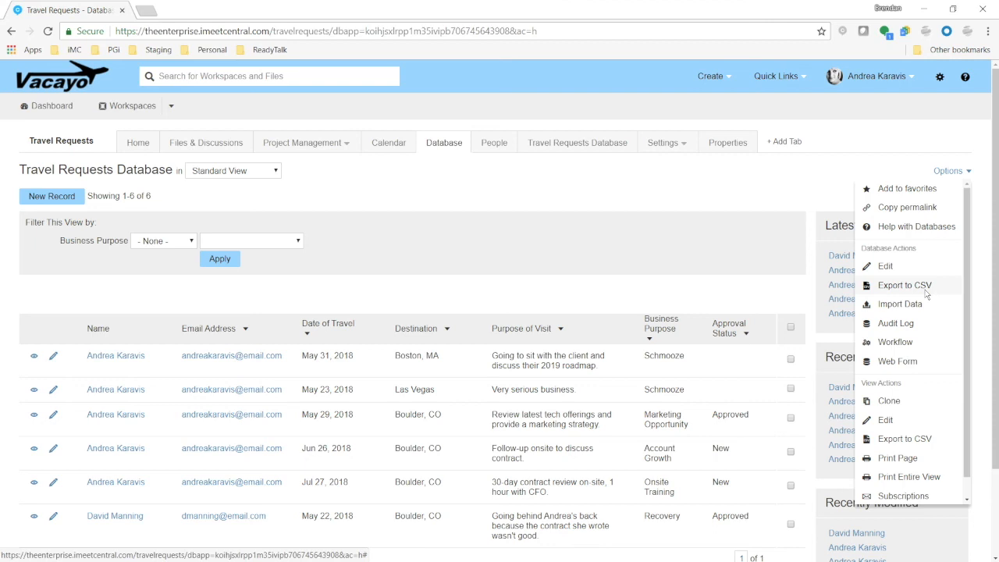
key(ctrl)
key(ctrl)
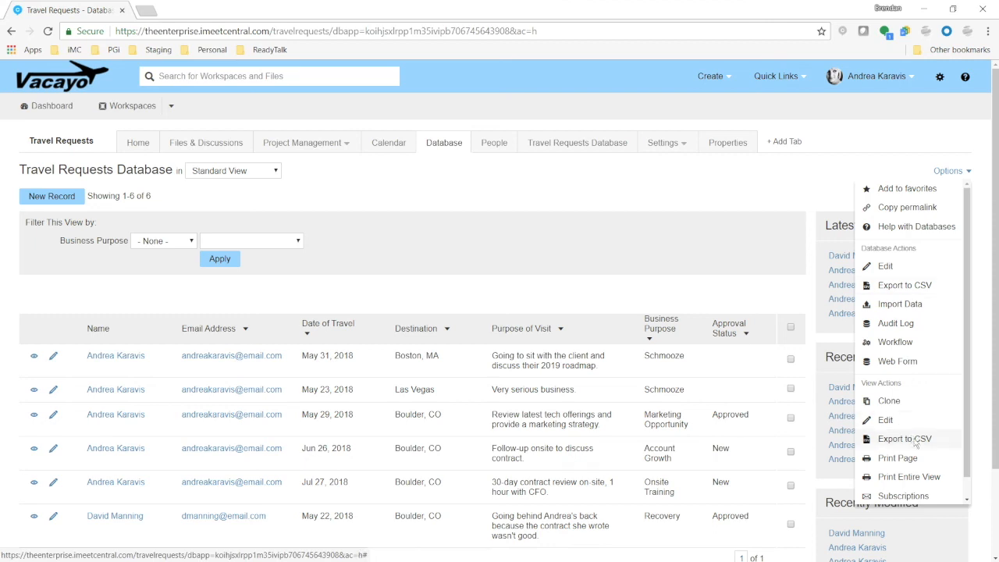
key(ctrl)
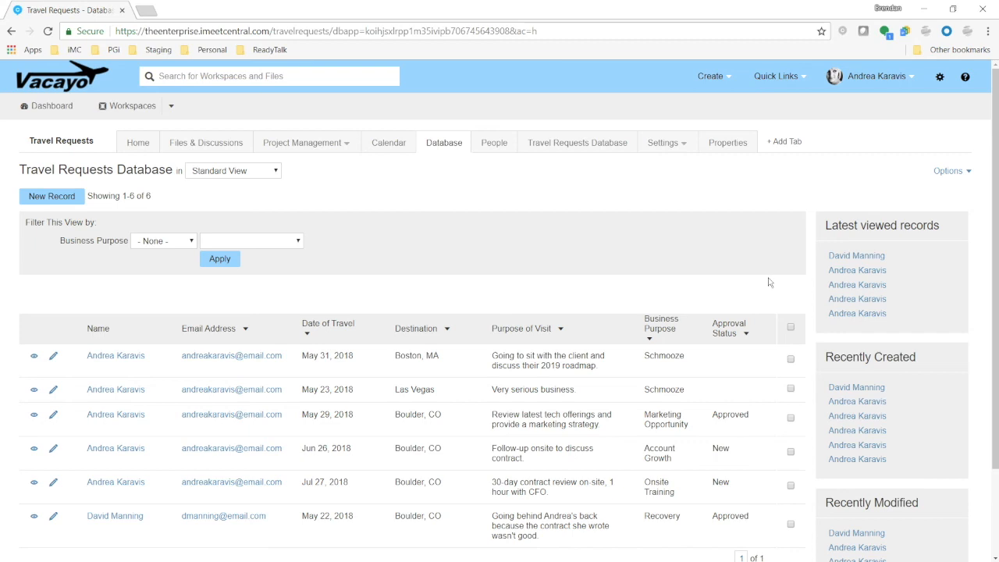
click(950, 172)
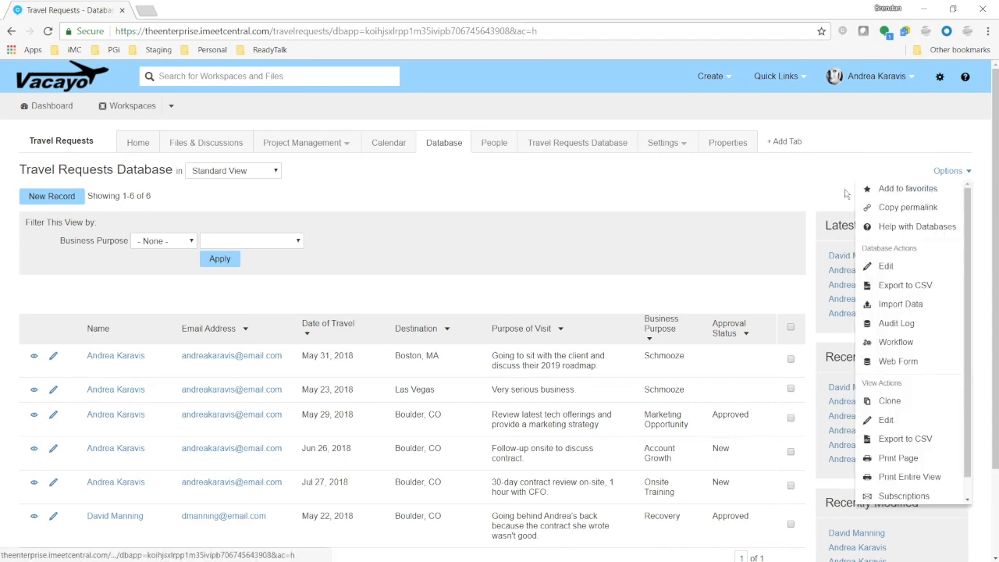
click(901, 304)
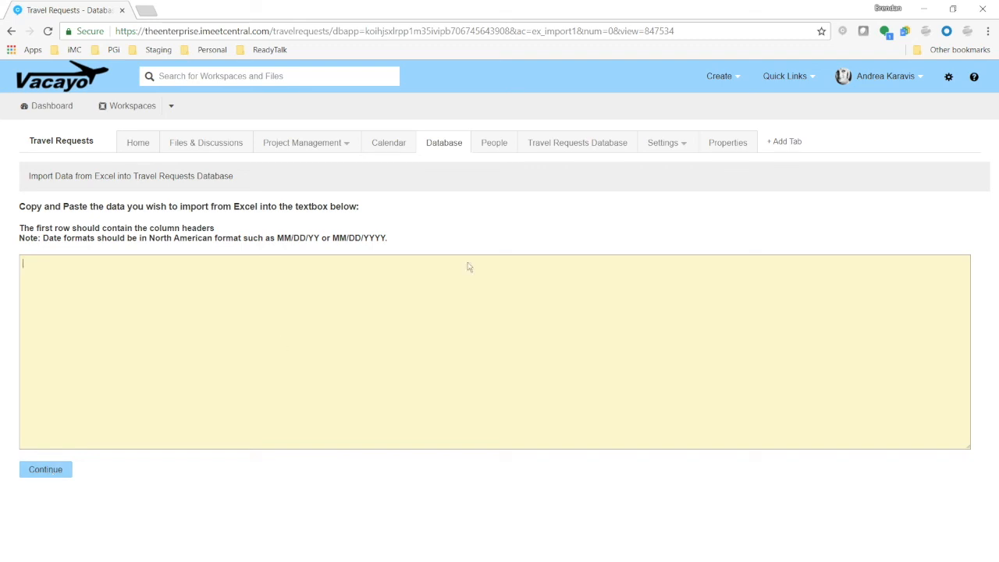
Return to the database list and start creating a new database
click(442, 144)
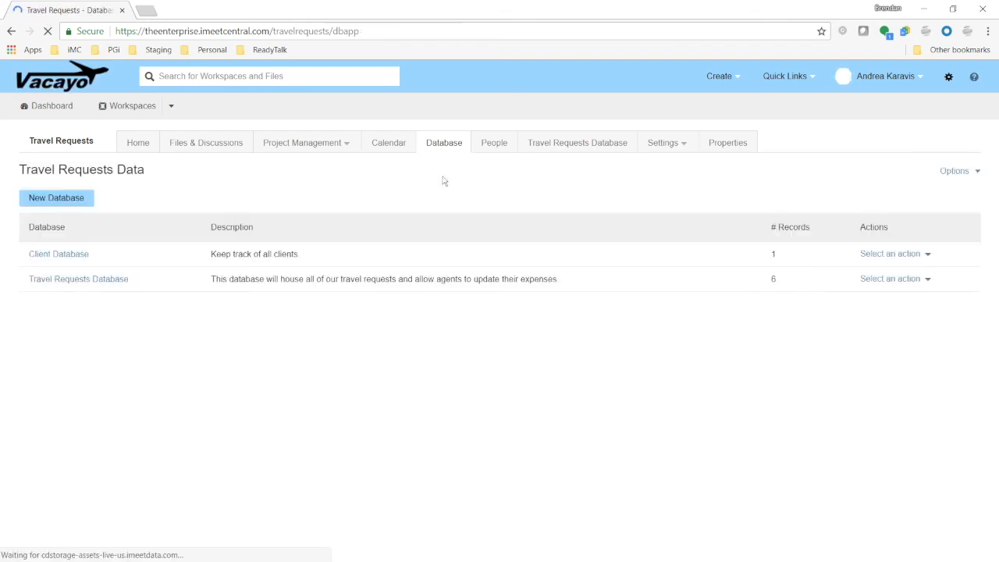
click(69, 200)
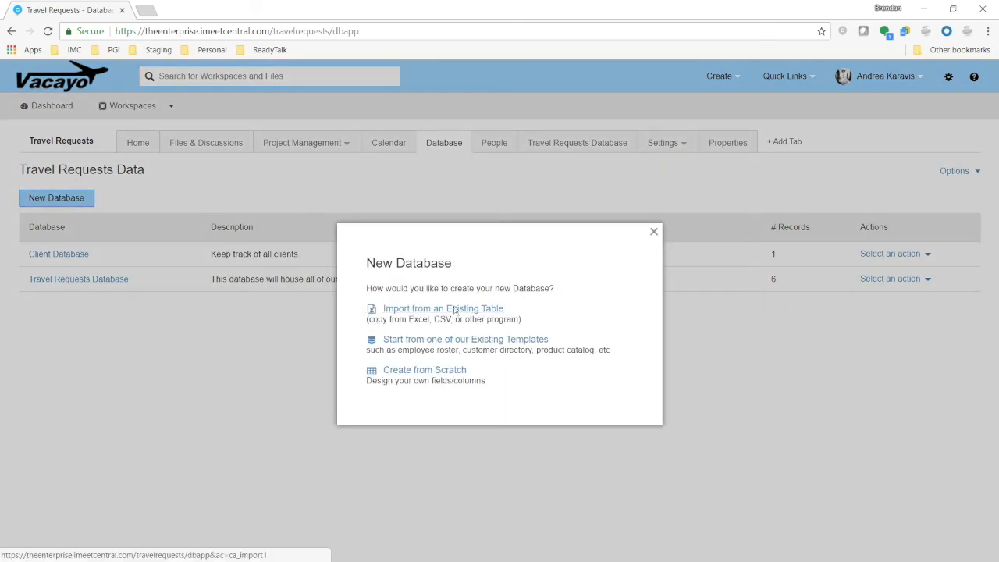